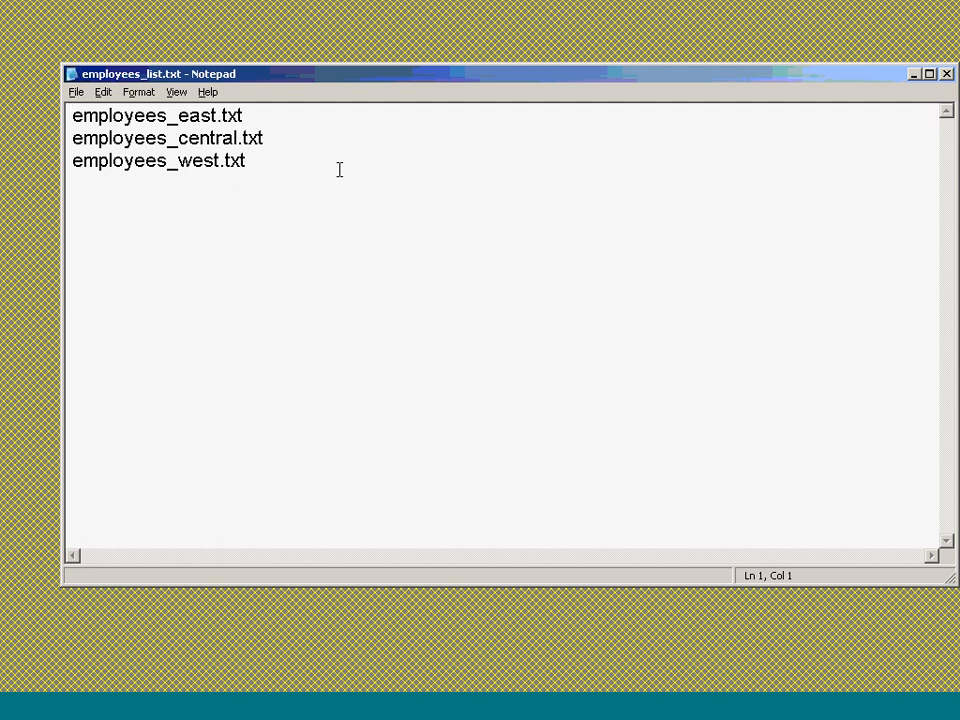
- Leave the three-file employees_list.txt in Notepad and bring the Paint notes forward
key(alt+Tab)
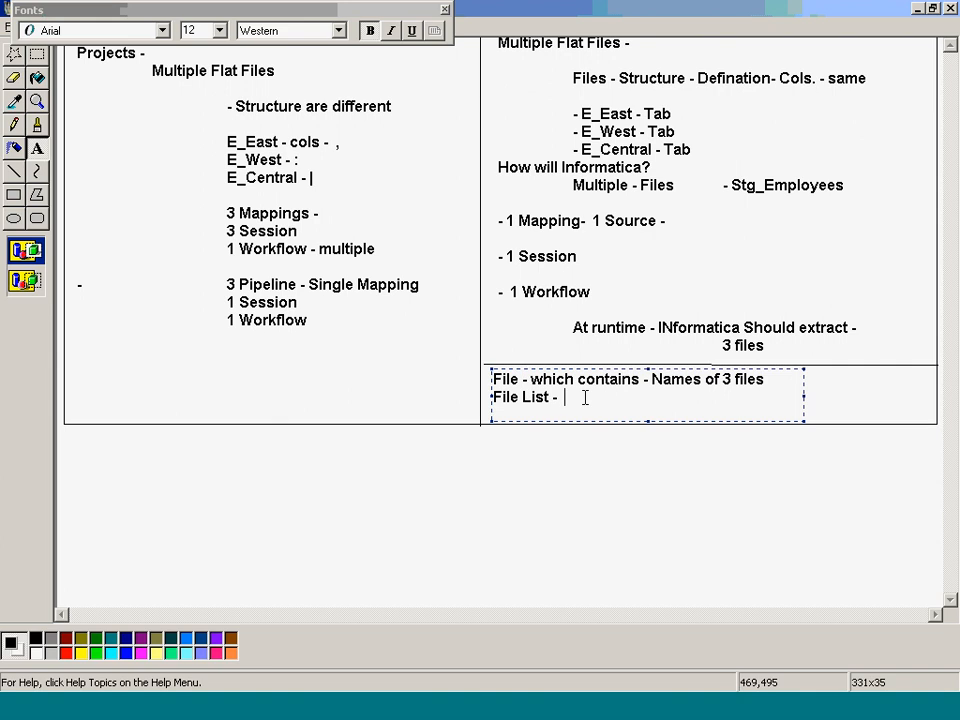
- Append 'Path - Integration Server' to the File List note and draw a vertical divider beside it
text(Path - Integration Server)
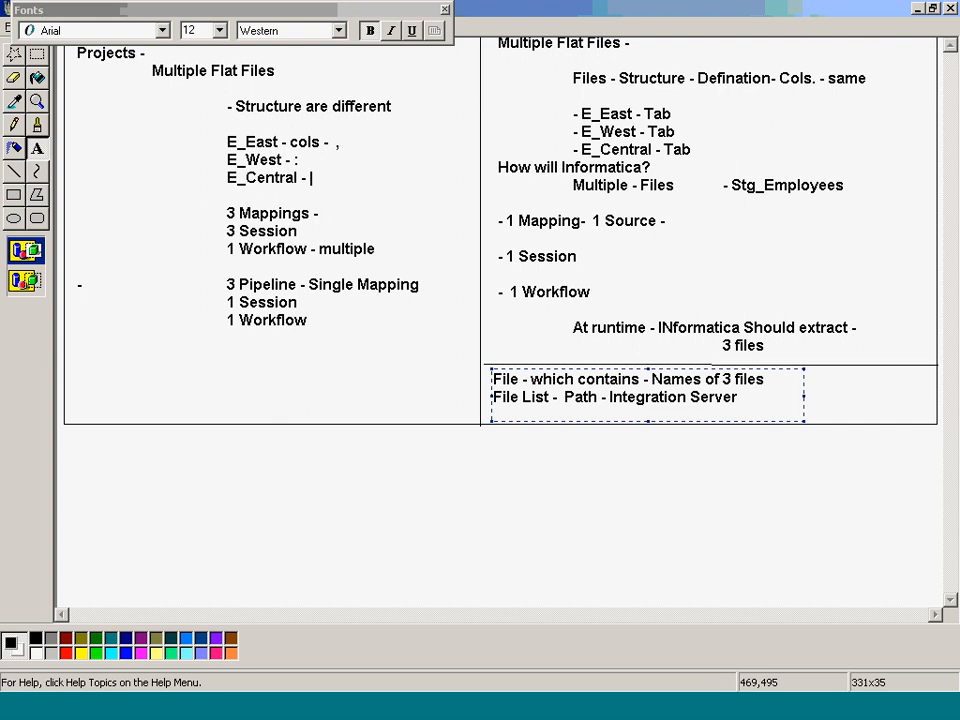
click(628, 467)
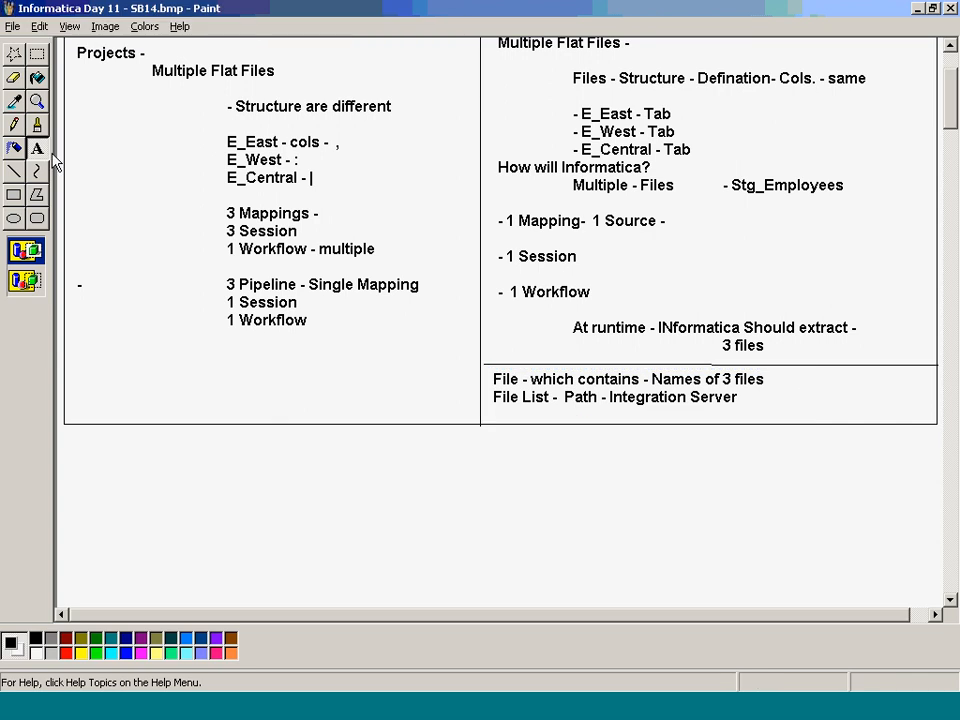
click(16, 171)
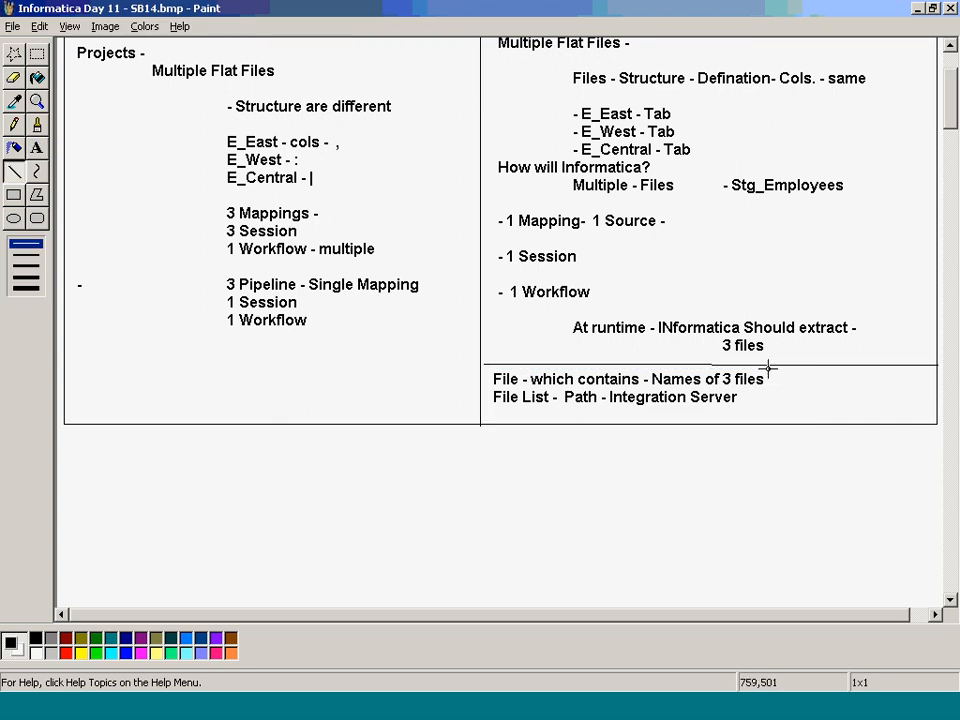
drag(768, 368, 768, 421)
- Add a 'File list , files' note right of the divider, then open SBatch14 in Designer
click(40, 148)
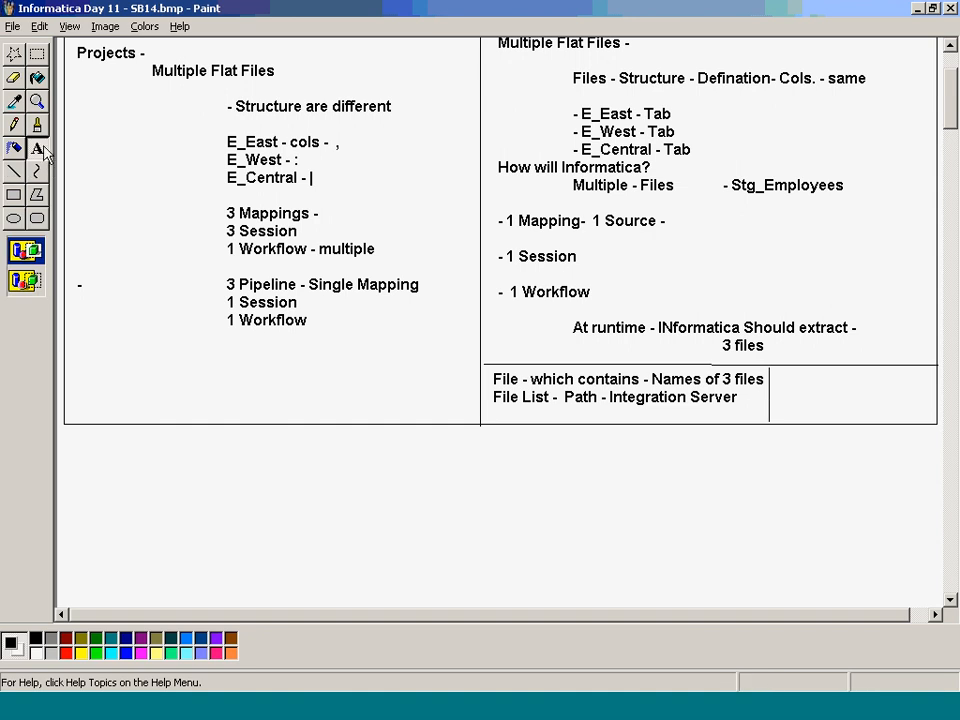
drag(774, 372, 919, 415)
text(File)
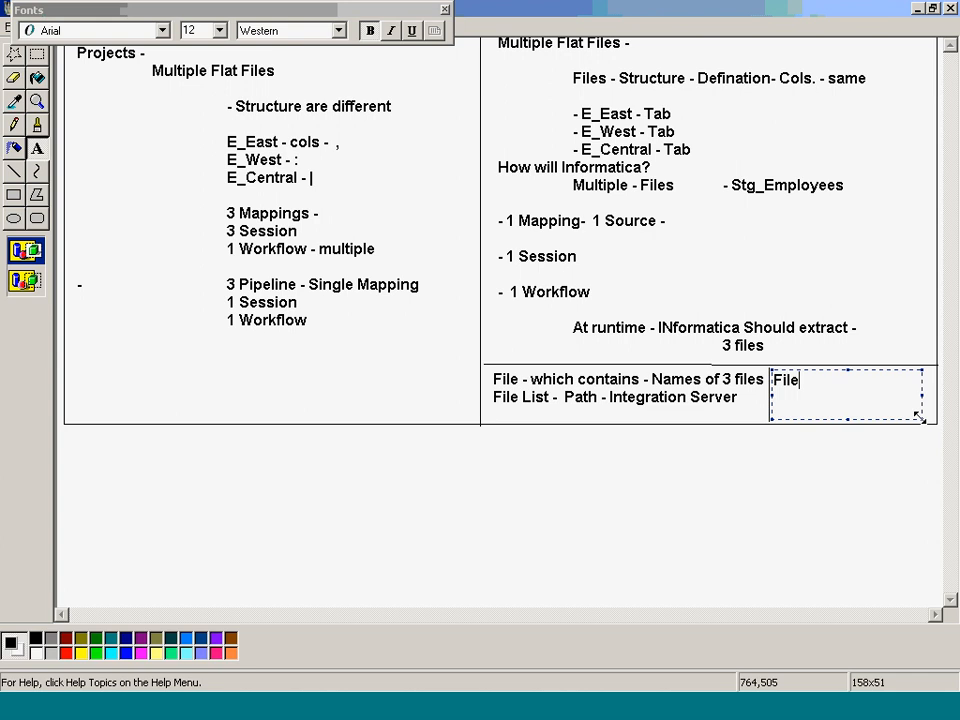
text( list  , files)
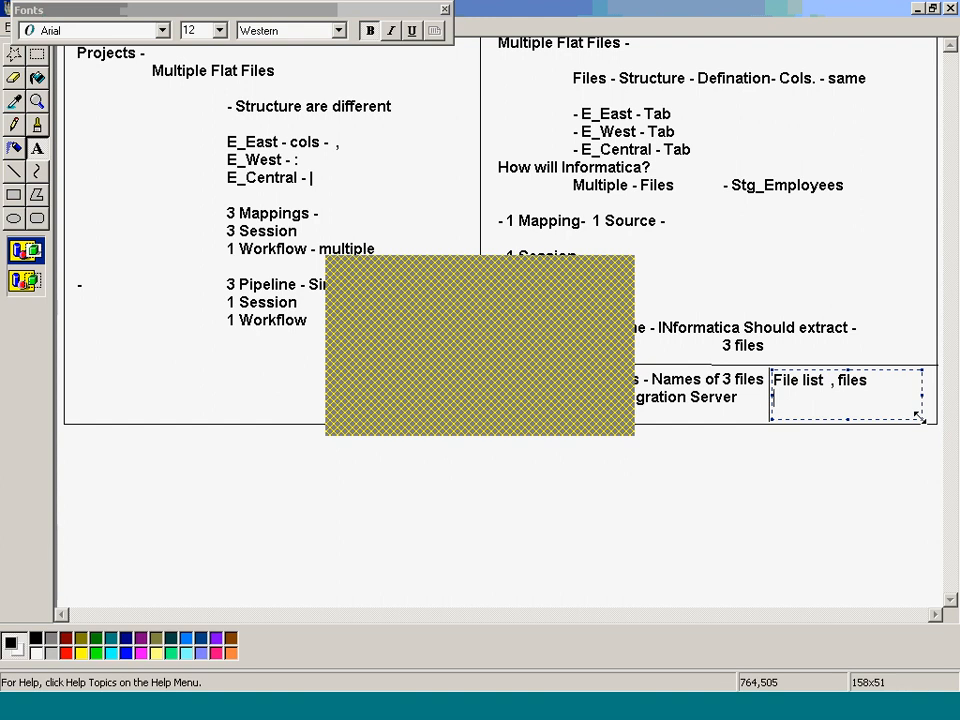
key(alt+Tab)
double_click(165, 262)
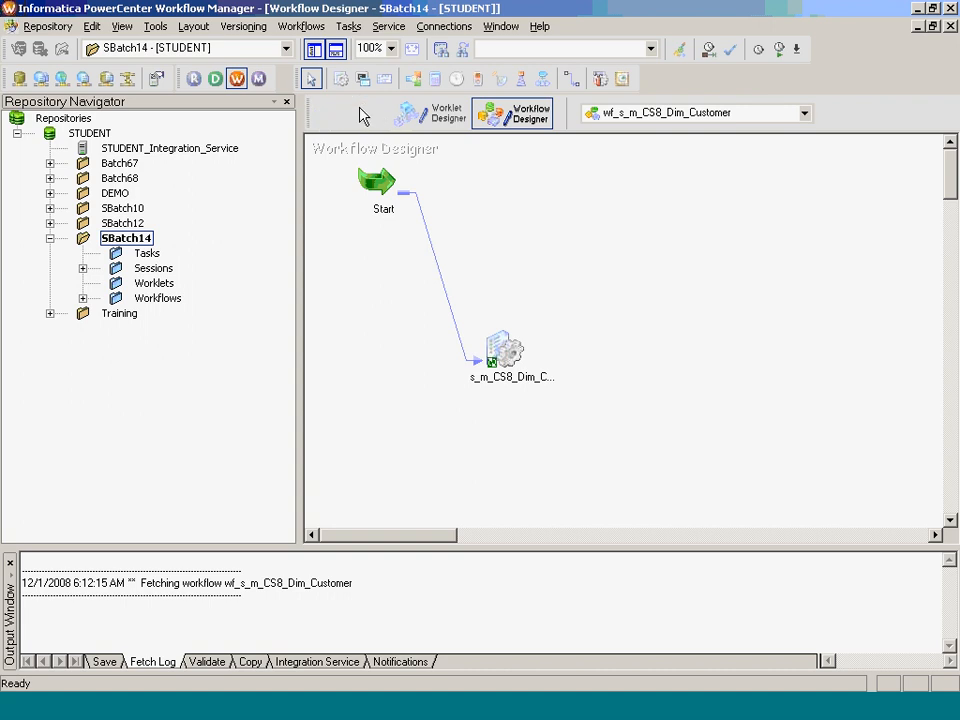
- Clear the Task Developer canvas, place session s_m_CS5_Stg_Employees on it, and open it for editing
click(362, 116)
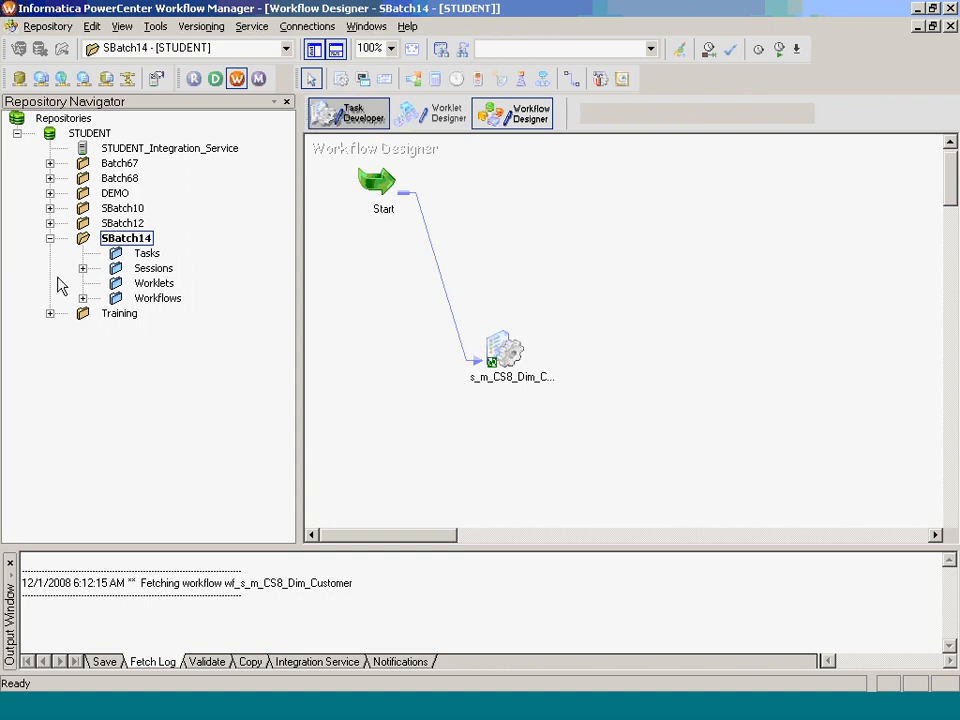
click(83, 268)
right_click(387, 273)
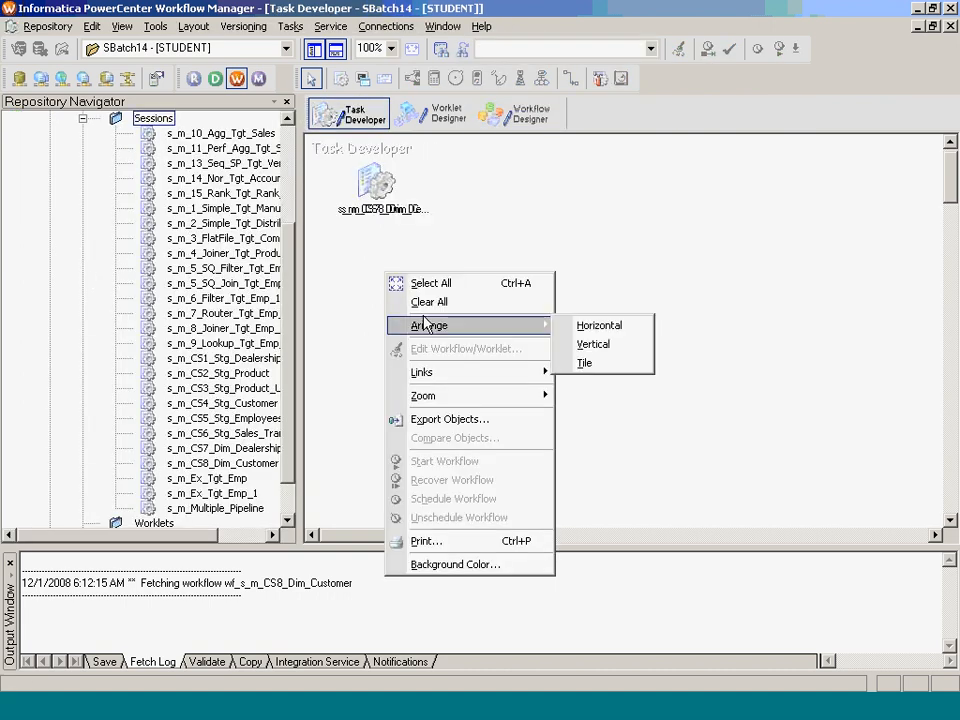
click(429, 302)
click(233, 417)
drag(233, 423, 470, 340)
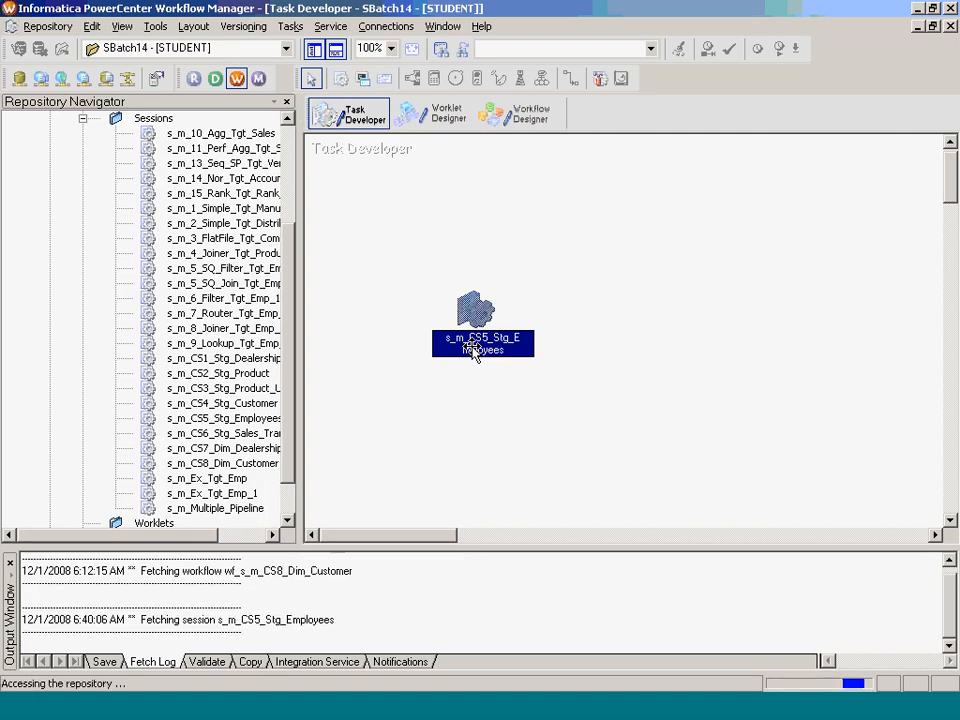
double_click(474, 345)
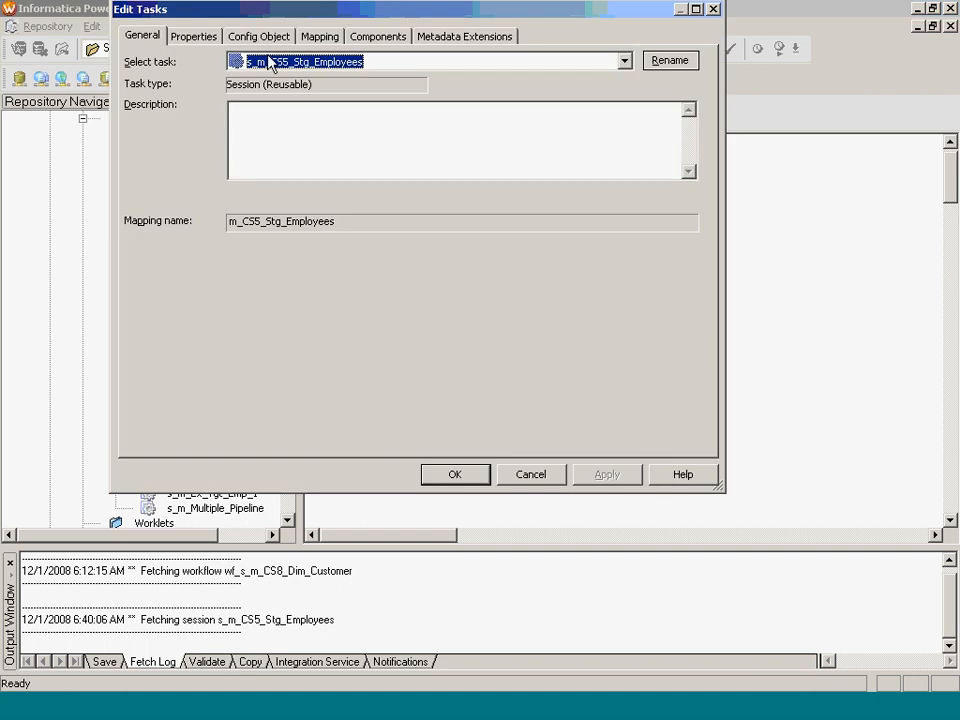
- On the Mapping tab, change SQ_employees_east's source filename from employees_east to employees_list.txt
click(340, 38)
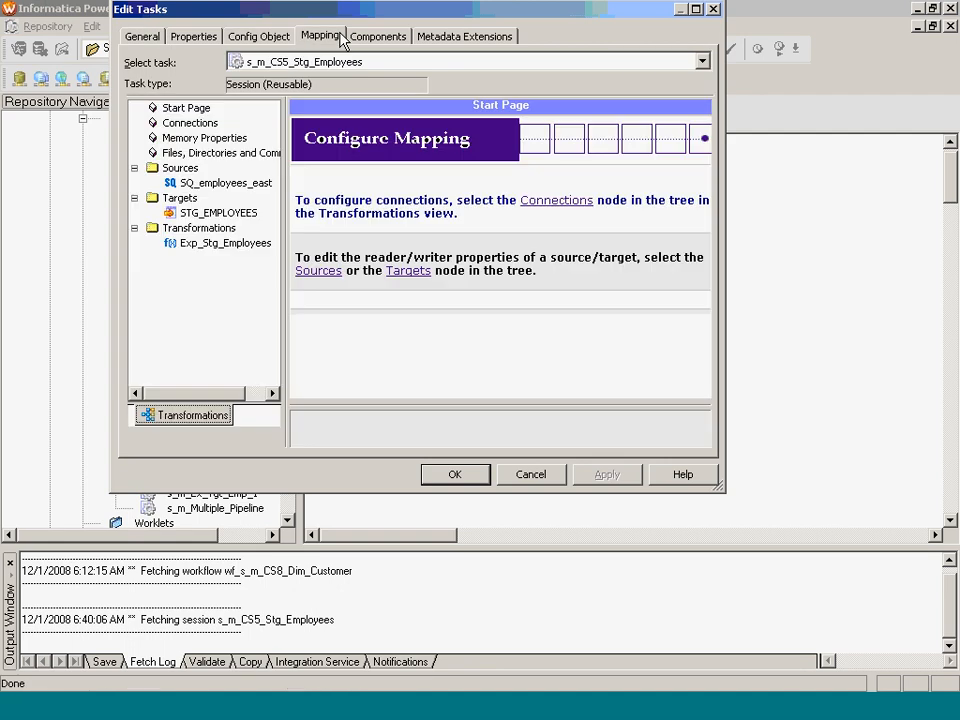
click(270, 185)
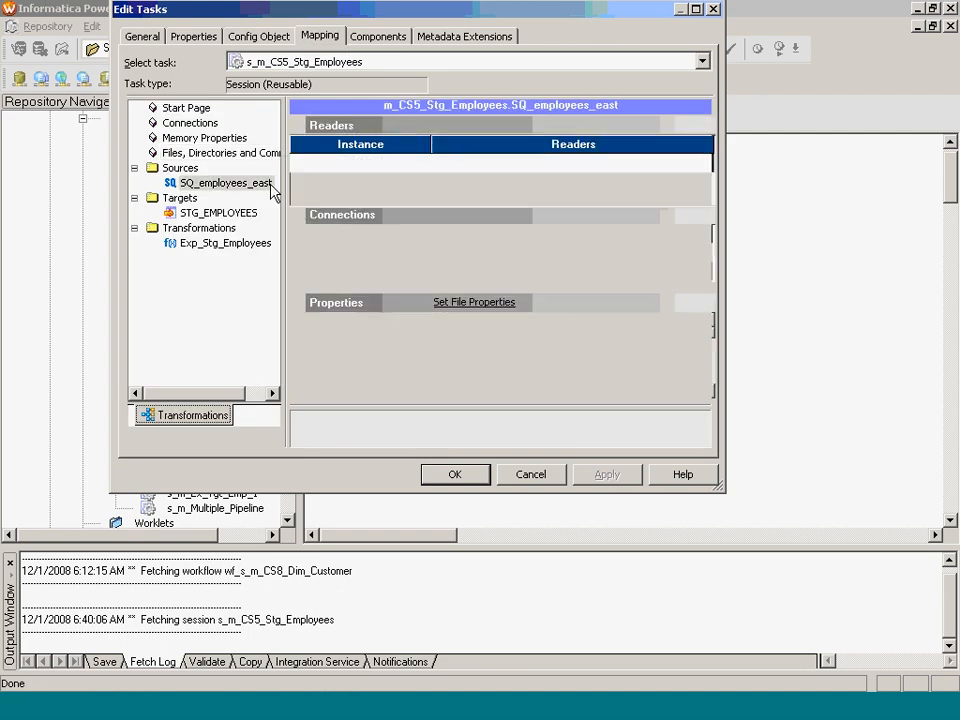
click(706, 392)
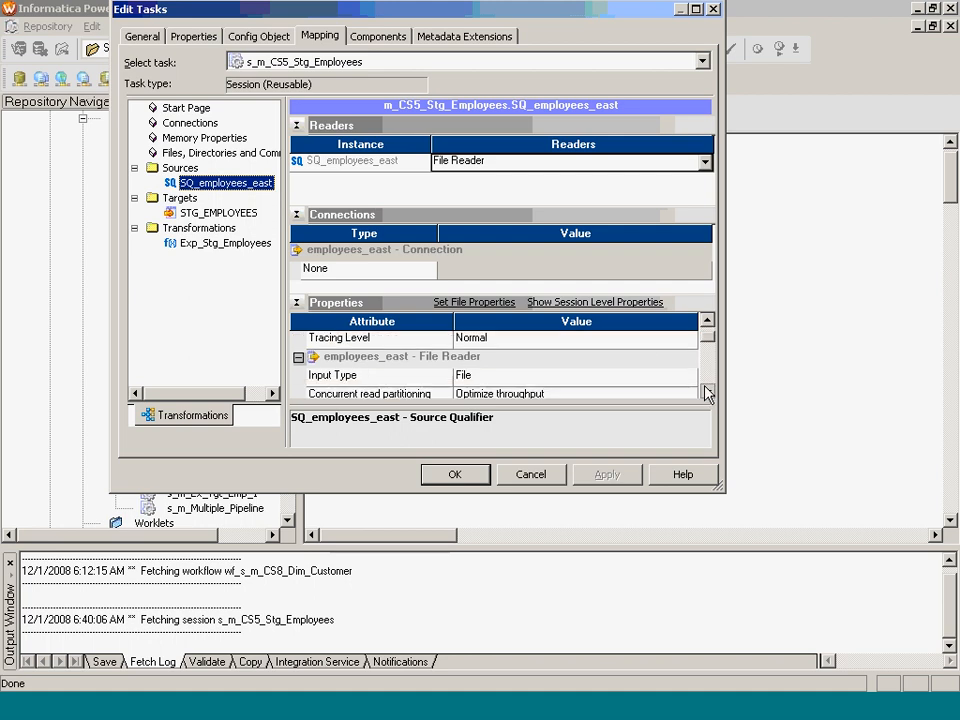
click(705, 392)
scroll(706, 392, down, 1)
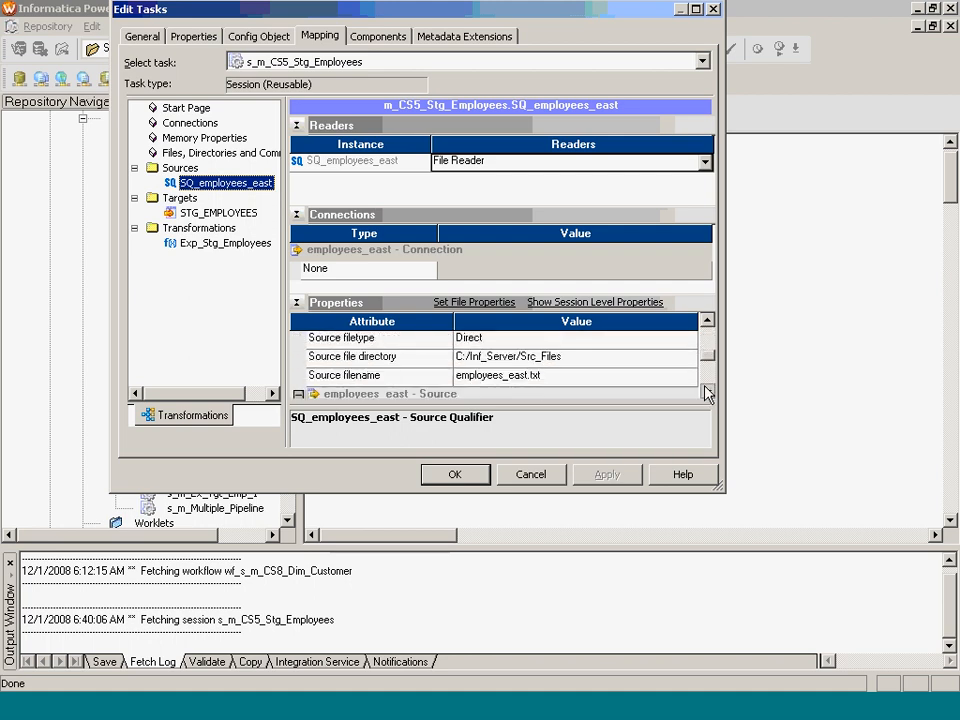
click(589, 359)
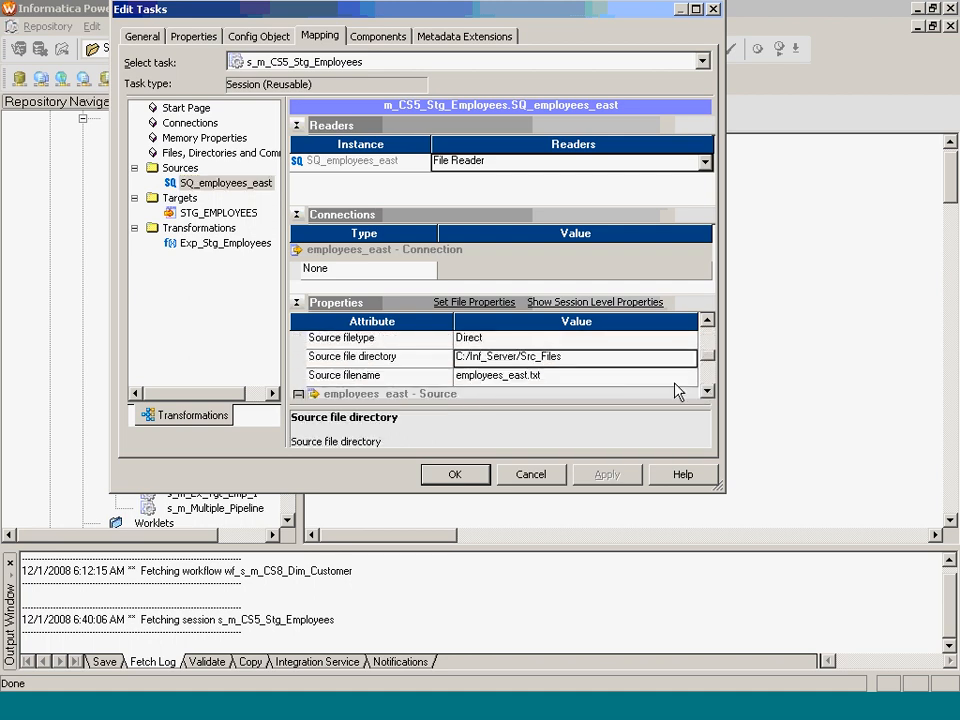
click(511, 378)
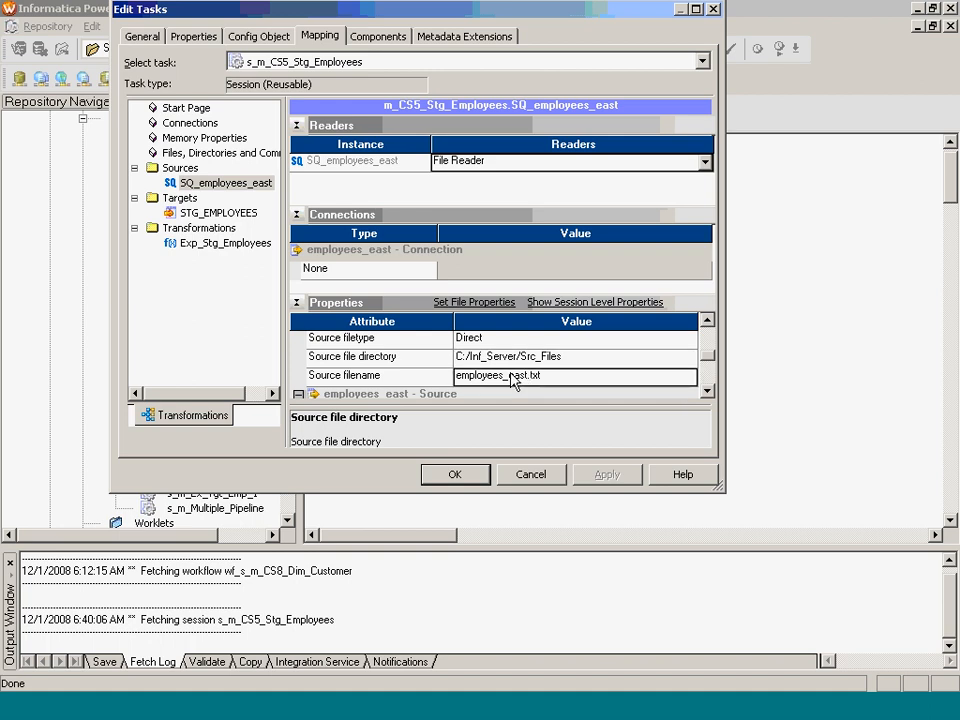
click(521, 376)
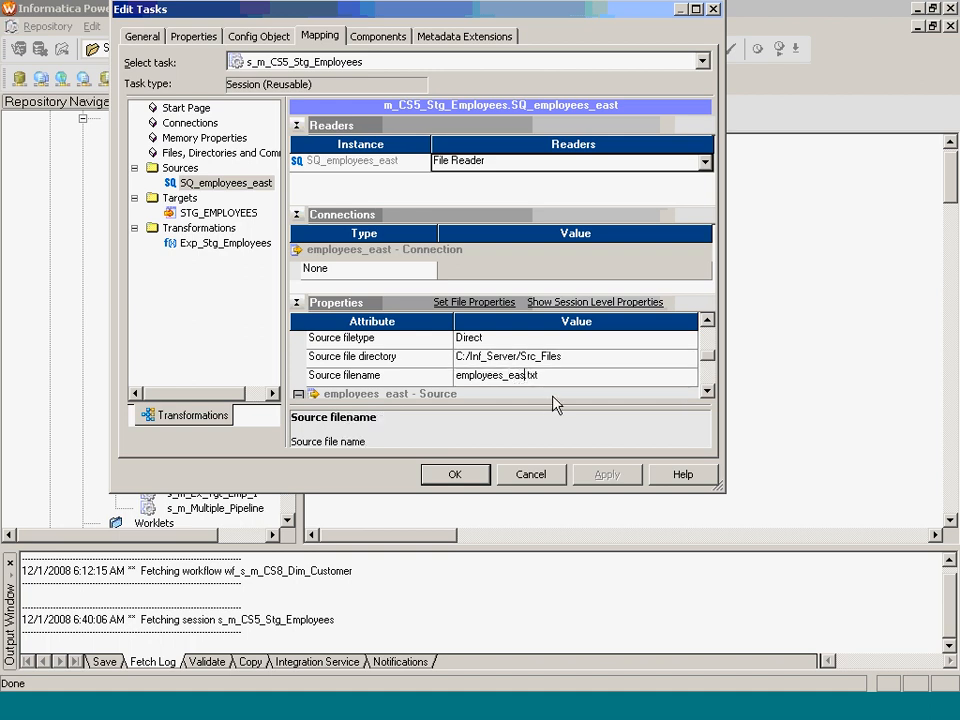
key(BackSpace)
key(BackSpace)
key(BackSpace)
key(BackSpace)
text(list)
- Set SQ_employees_east's Source filetype to Indirect and check the directory and filename values
click(571, 368)
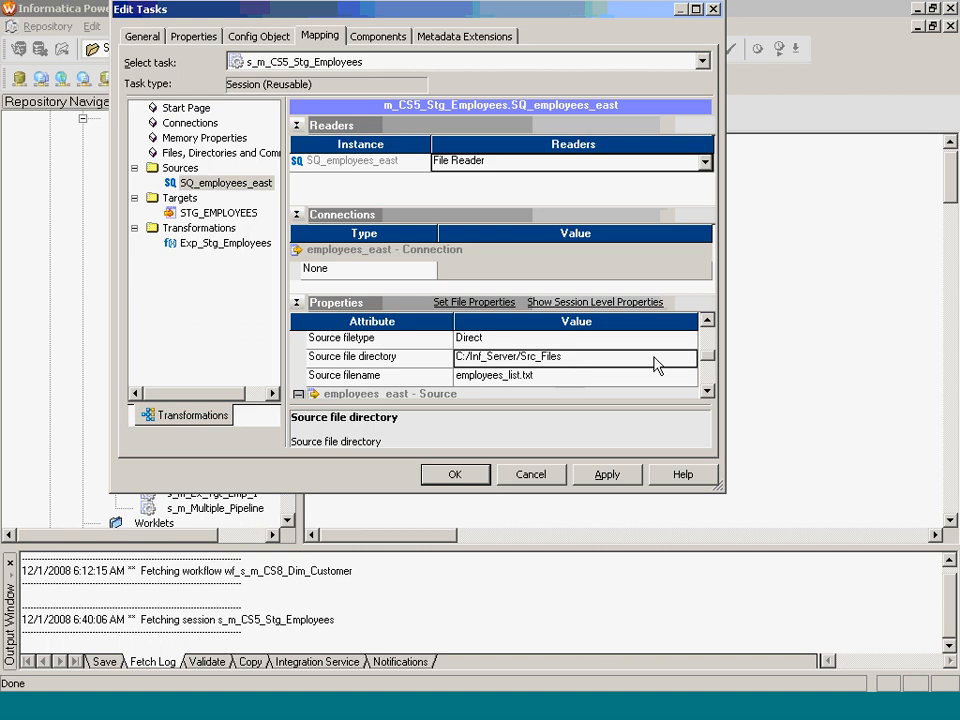
click(690, 338)
click(688, 339)
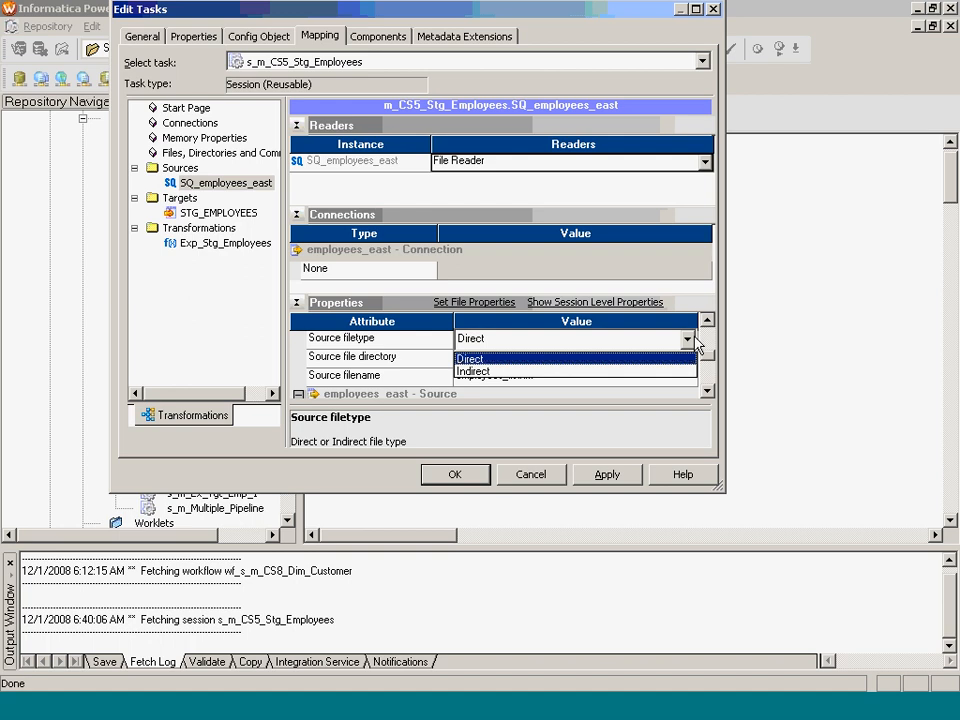
click(648, 370)
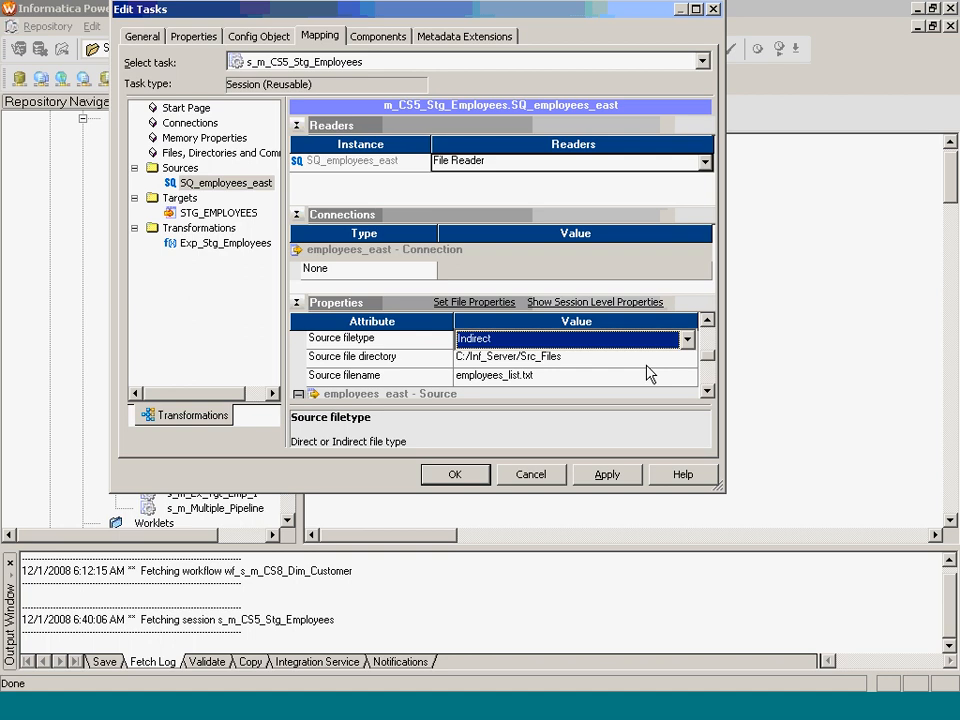
click(650, 376)
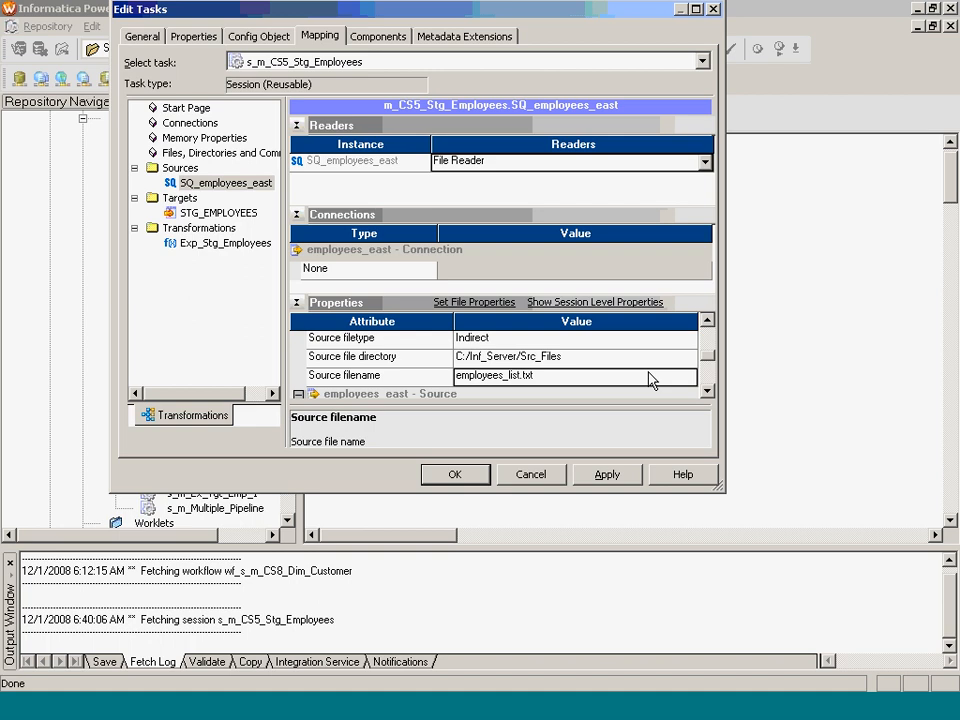
click(593, 357)
click(600, 378)
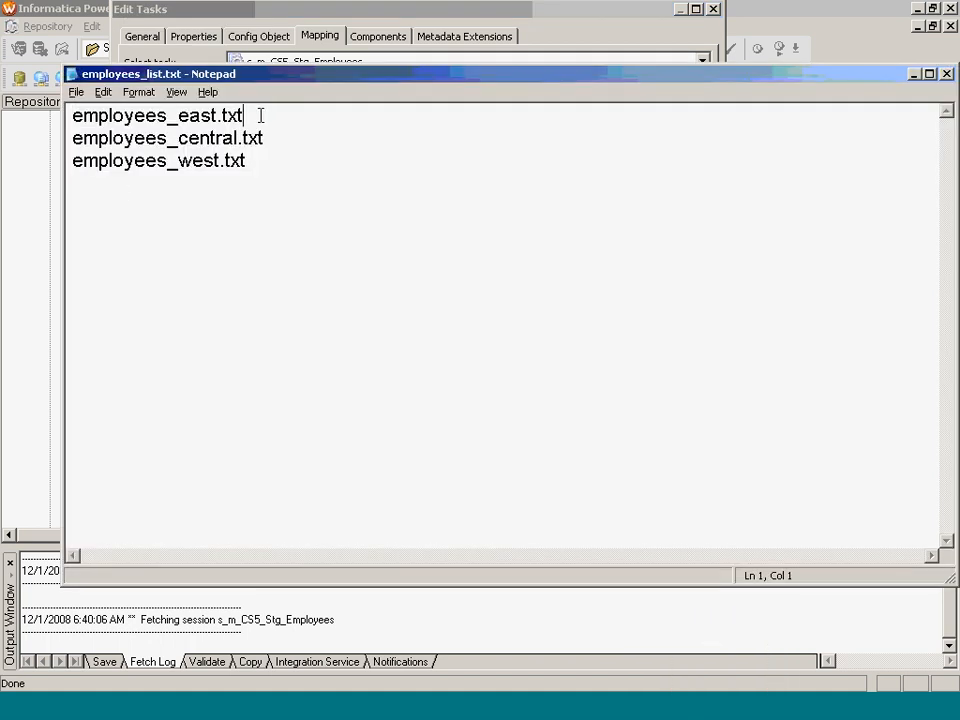
- Highlight employees_east.txt, employees_central.txt and employees_west.txt in turn within employees_list.txt
drag(259, 114, 72, 116)
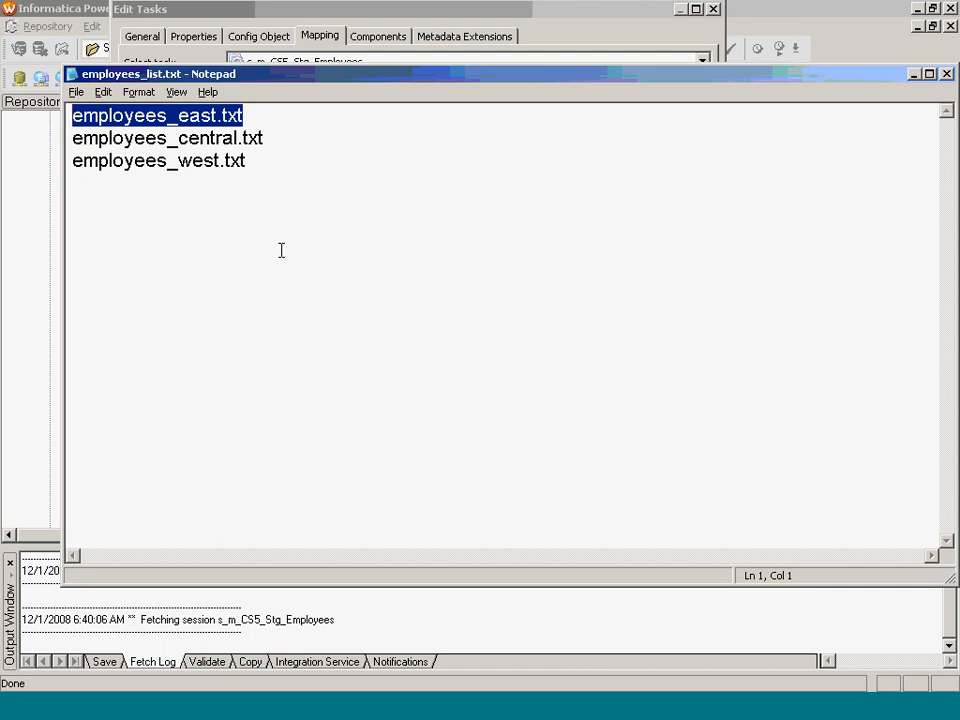
click(274, 133)
drag(274, 134, 15, 161)
drag(249, 160, 41, 173)
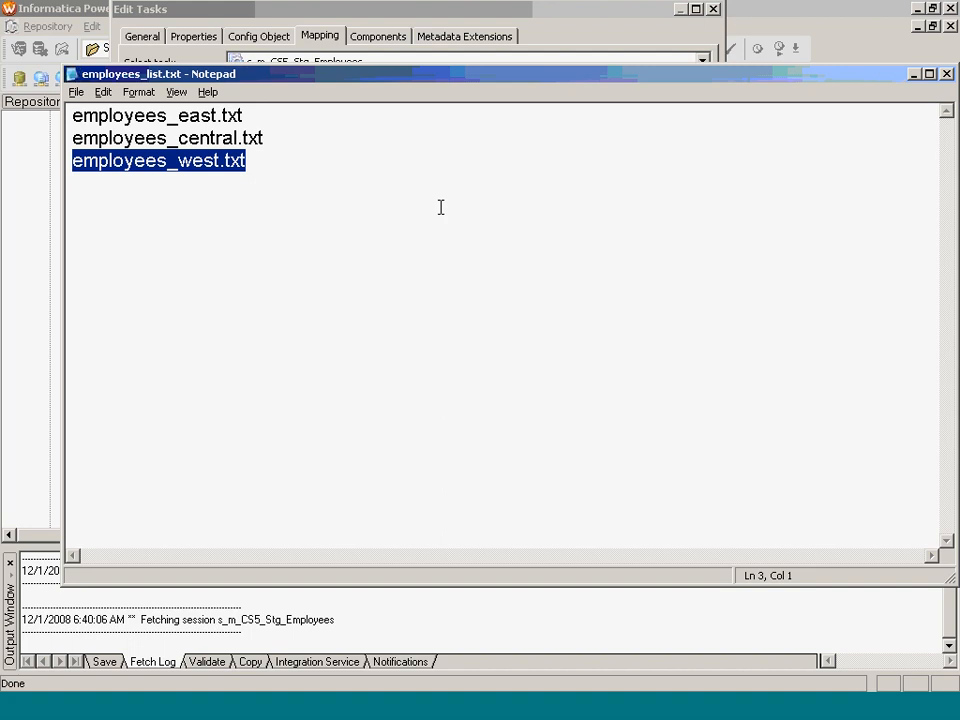
click(349, 180)
click(75, 124)
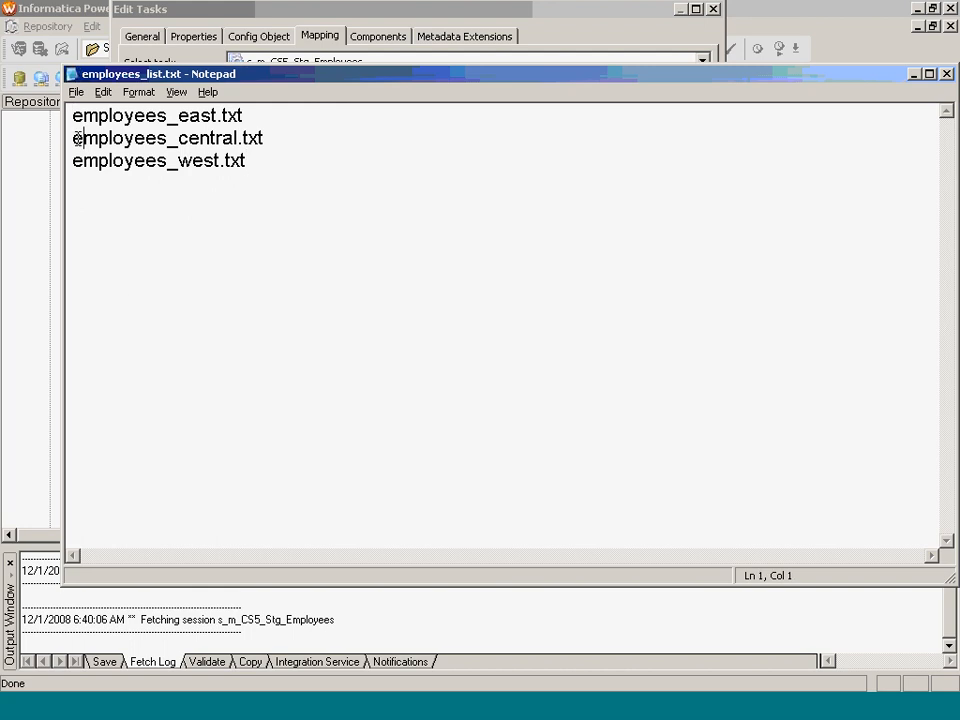
click(78, 137)
click(78, 159)
- Extend the Paint note so it reads 'File list , files - same path - Server'
click(73, 115)
key(Down)
drag(339, 156, 70, 116)
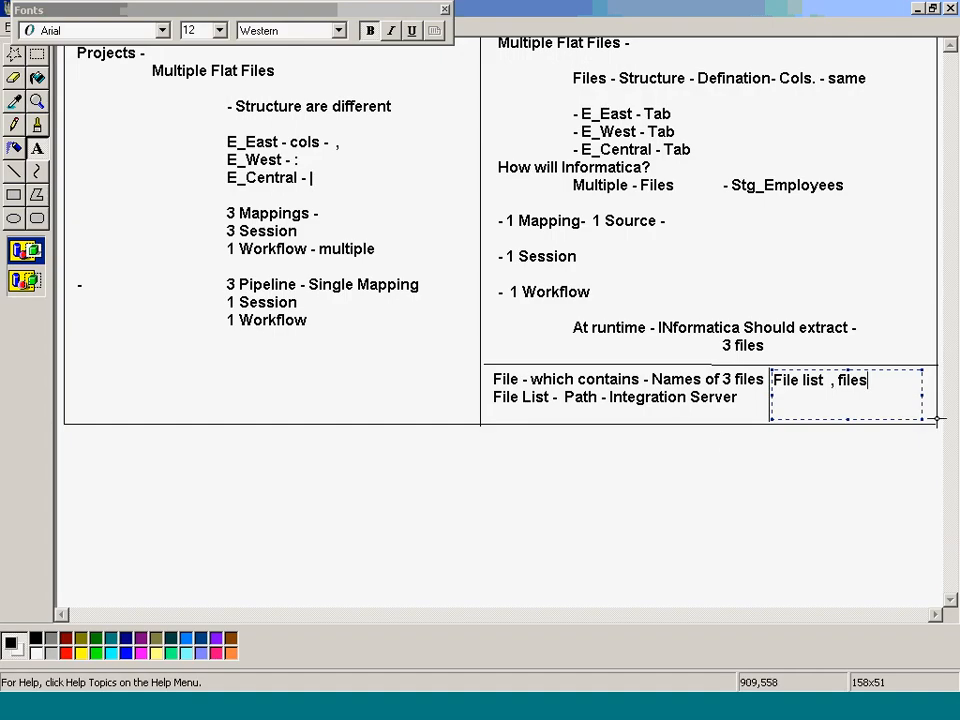
text(- same ,path )
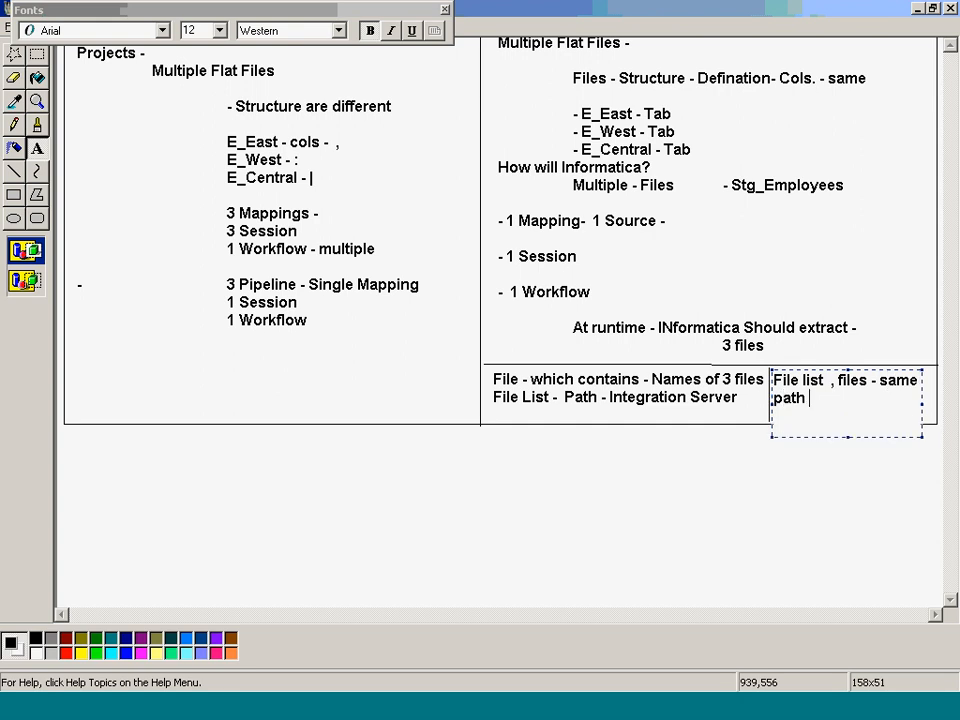
text(- Server)
key(ctrl+s)
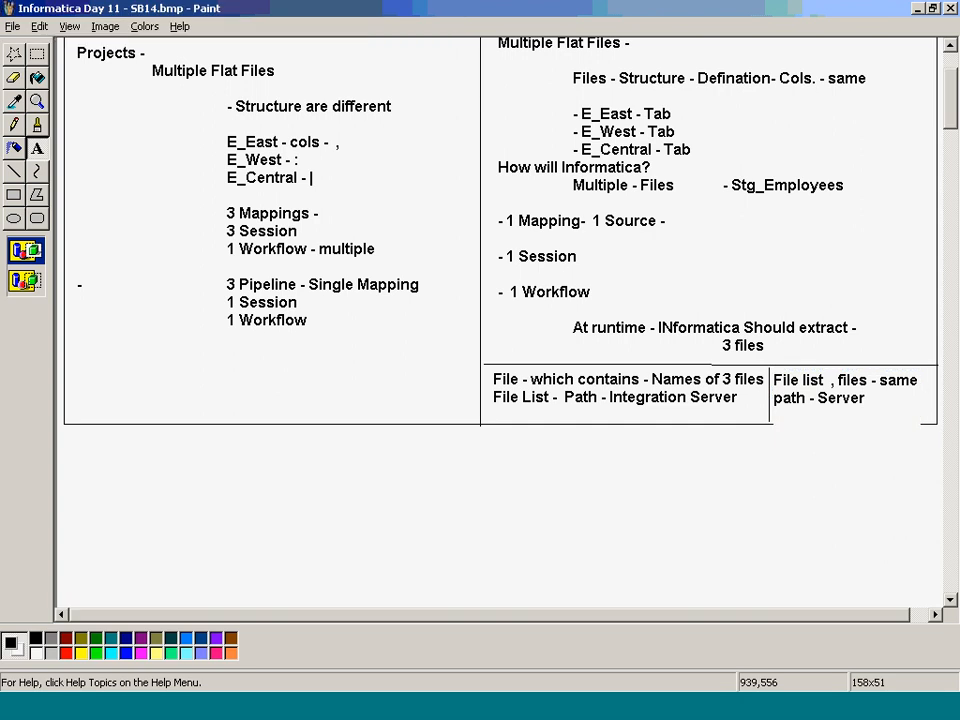
key(alt+Tab)
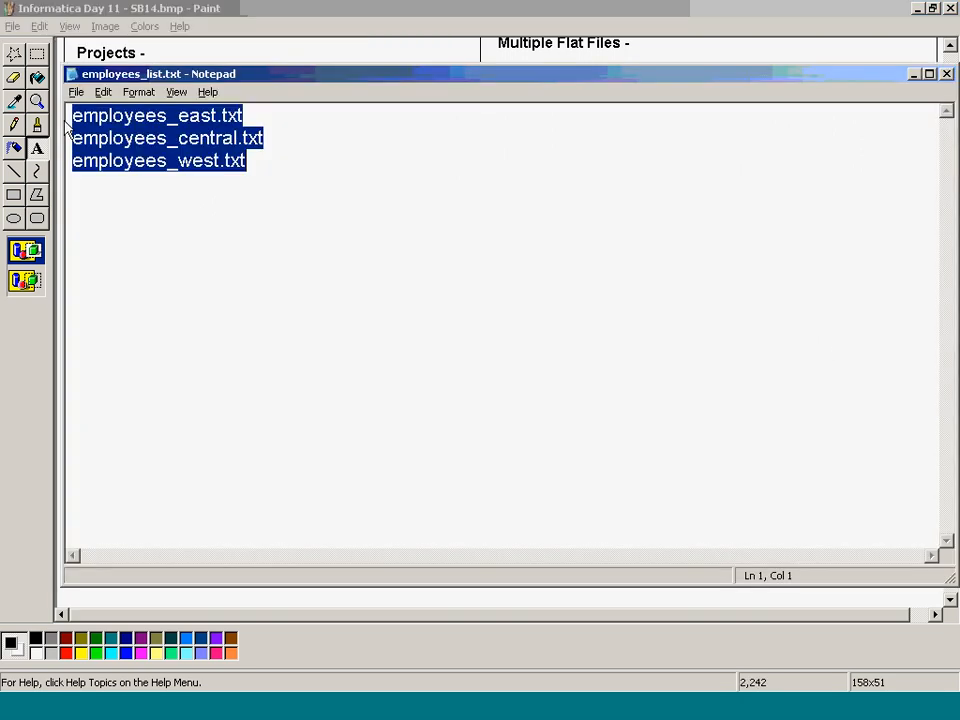
- Prefix the three file-list lines with D:/, E:/ and C:/ drive paths
click(67, 116)
text(D:)
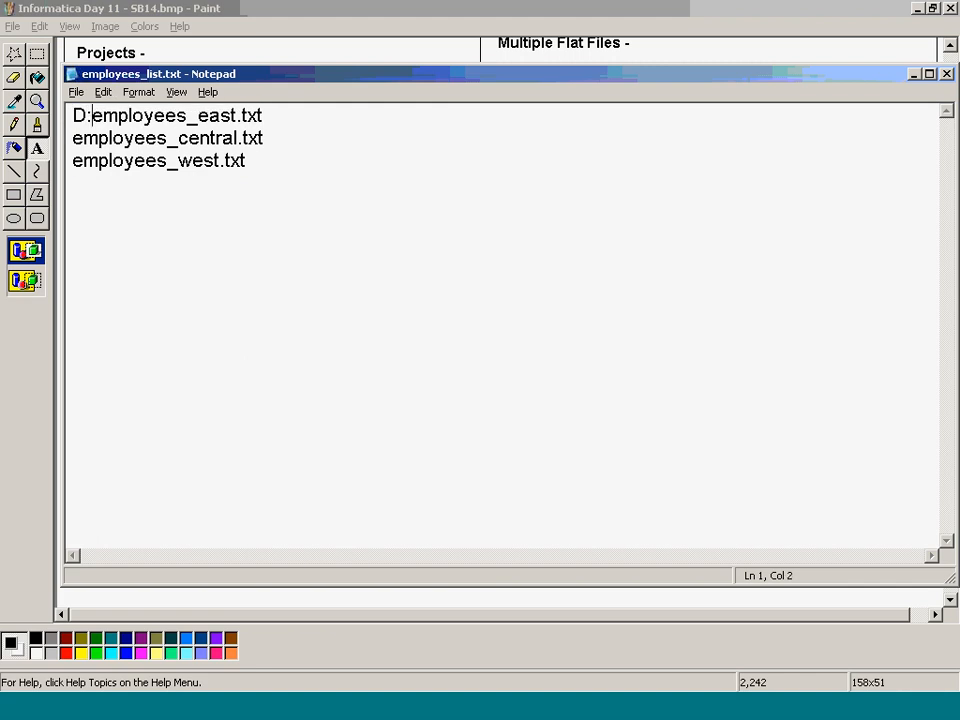
text(/)
key(Down)
key(Down)
key(Home)
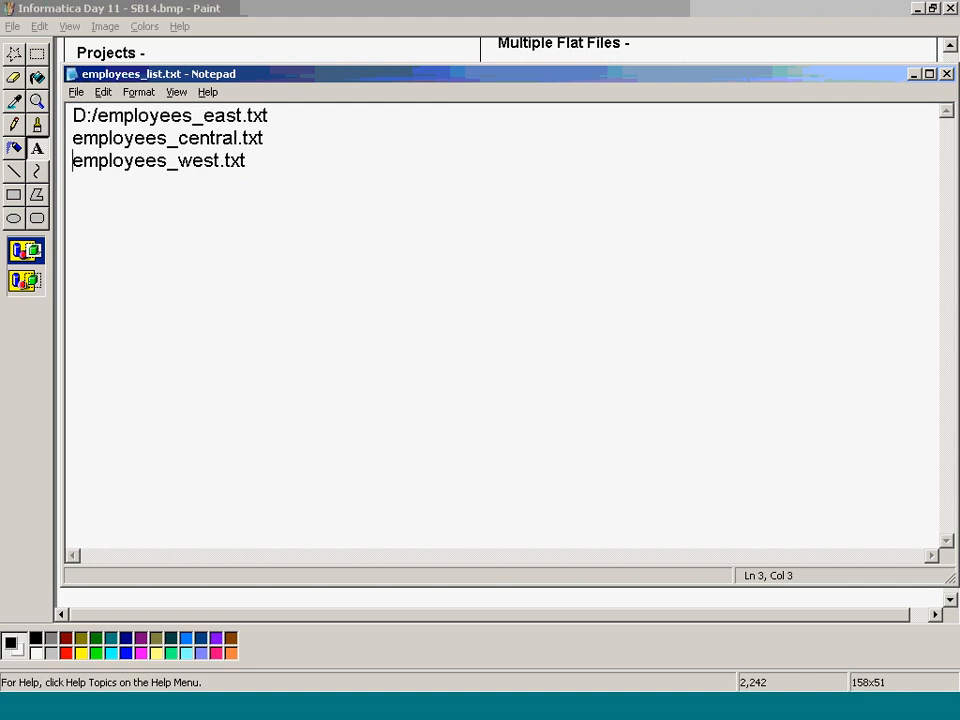
key(Up)
text(E:/)
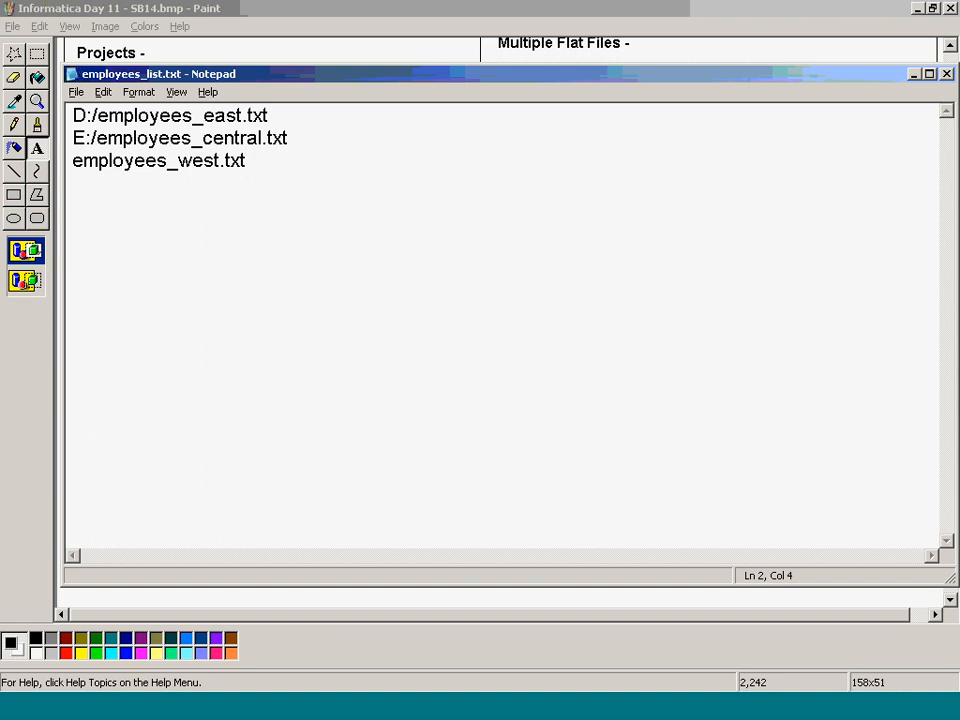
key(Down)
key(Home)
text(C:/)
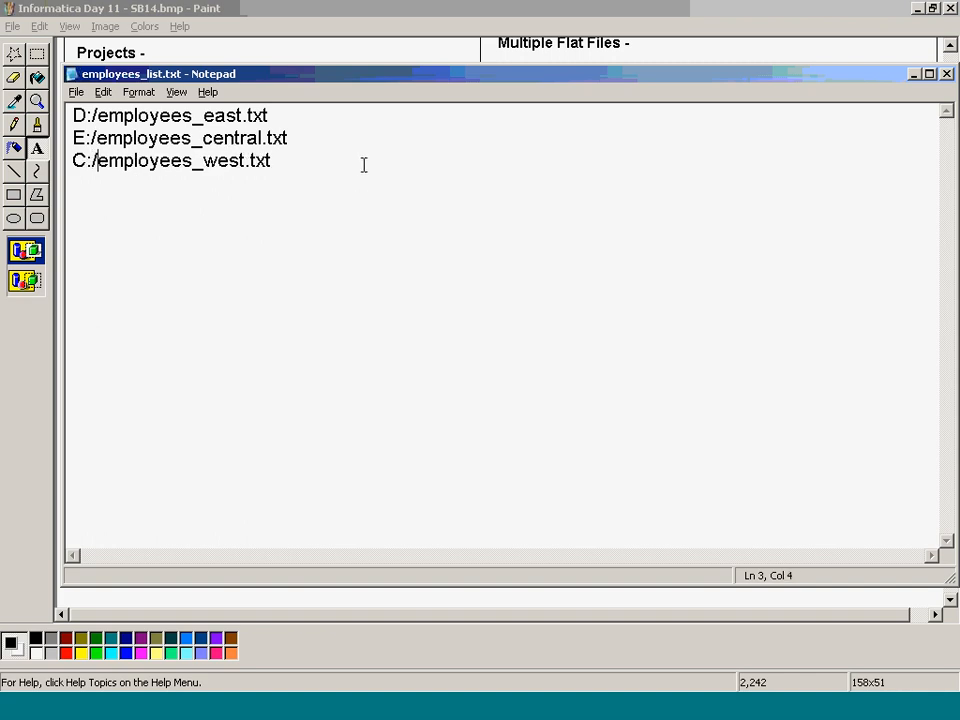
key(ctrl+Home)
- Remove the D:/, E:/ and C:/ prefixes and close employees_list.txt without saving
drag(296, 113, 99, 135)
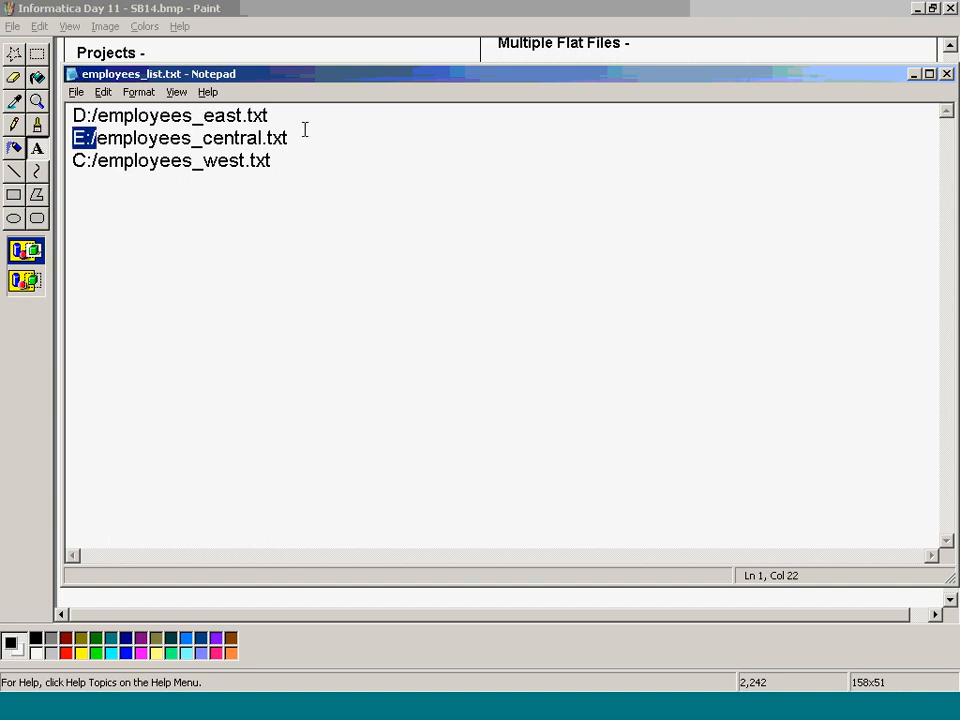
drag(218, 159, 138, 160)
drag(312, 156, 72, 138)
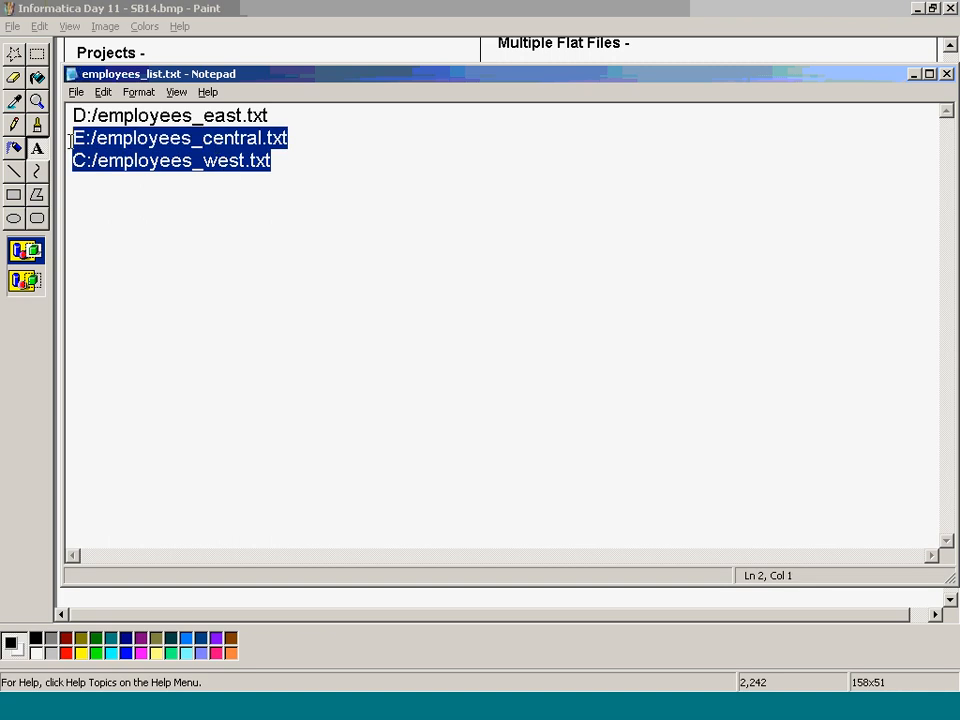
click(93, 115)
key(BackSpace)
key(BackSpace)
key(BackSpace)
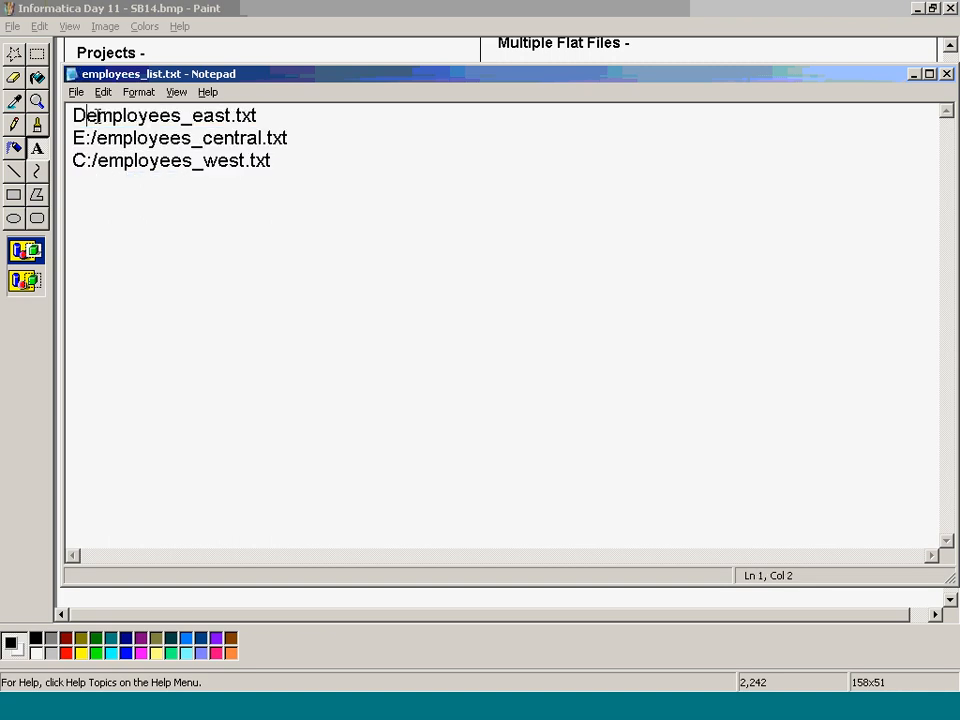
click(93, 138)
key(BackSpace)
key(BackSpace)
key(BackSpace)
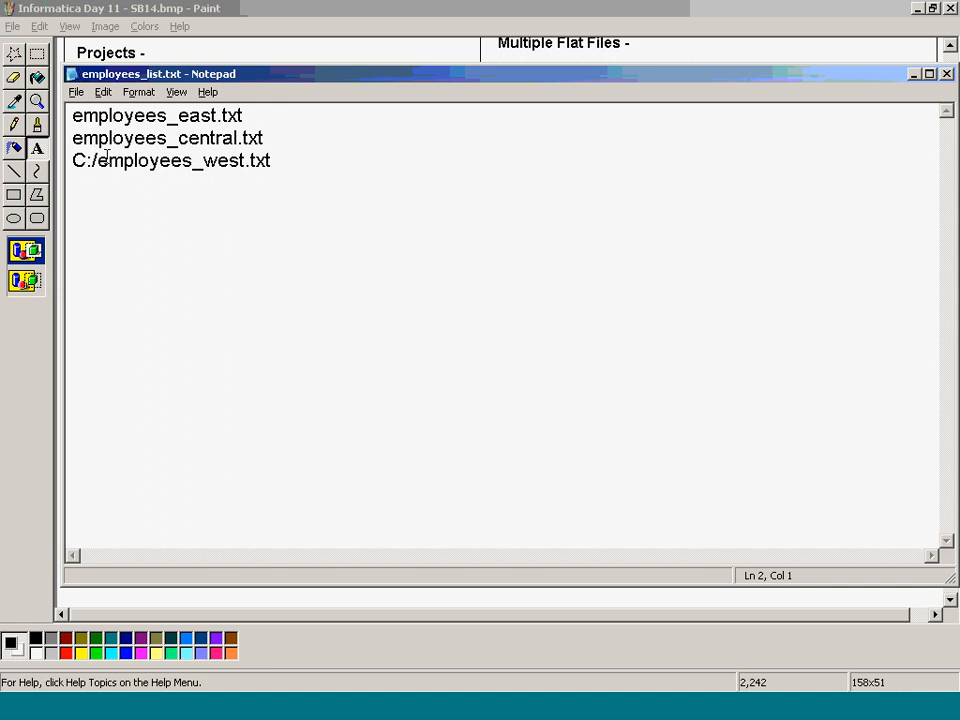
click(94, 160)
key(BackSpace)
key(BackSpace)
key(BackSpace)
key(BackSpace)
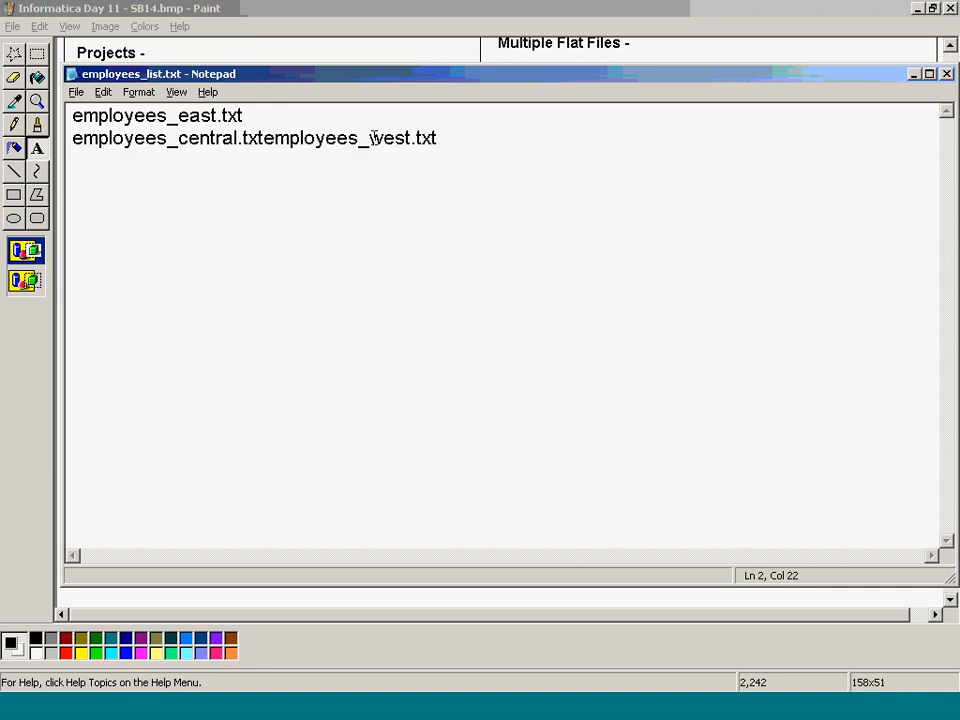
key(Return)
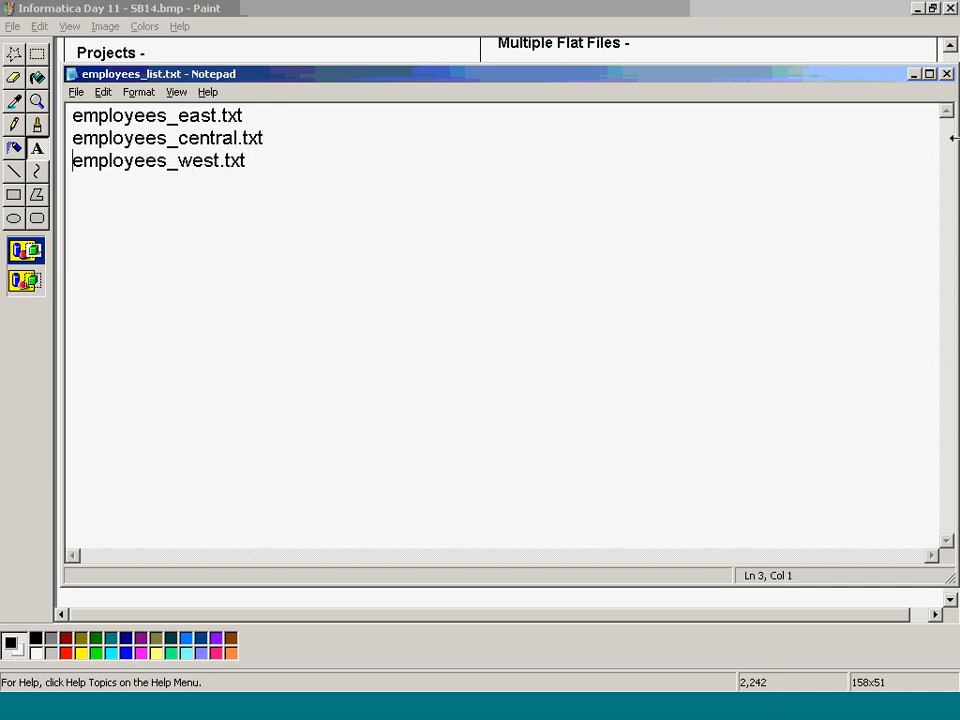
click(946, 74)
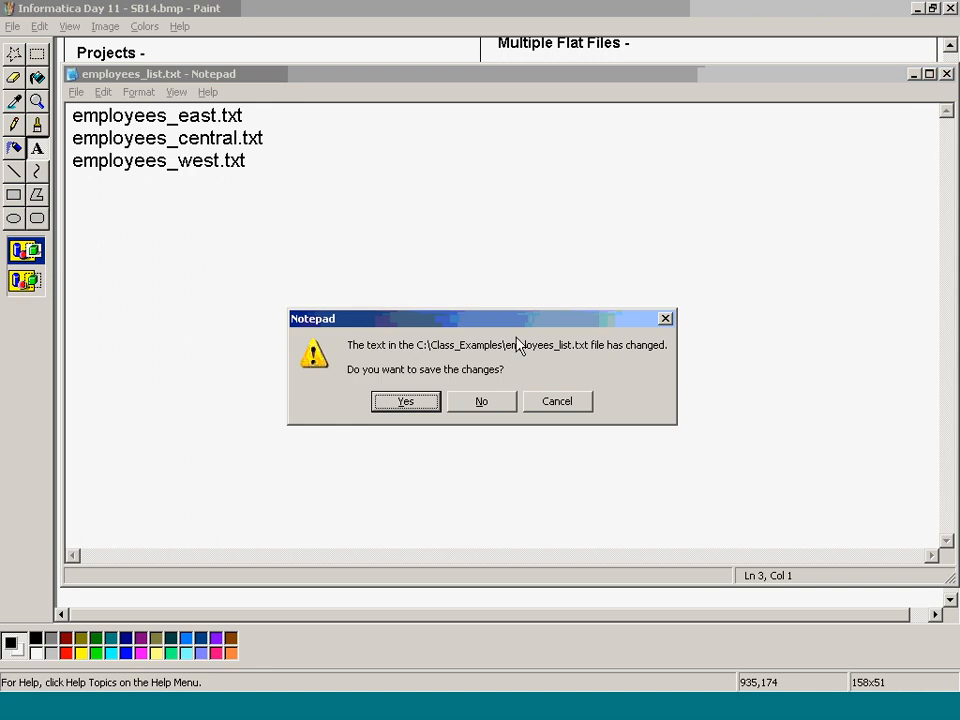
click(497, 398)
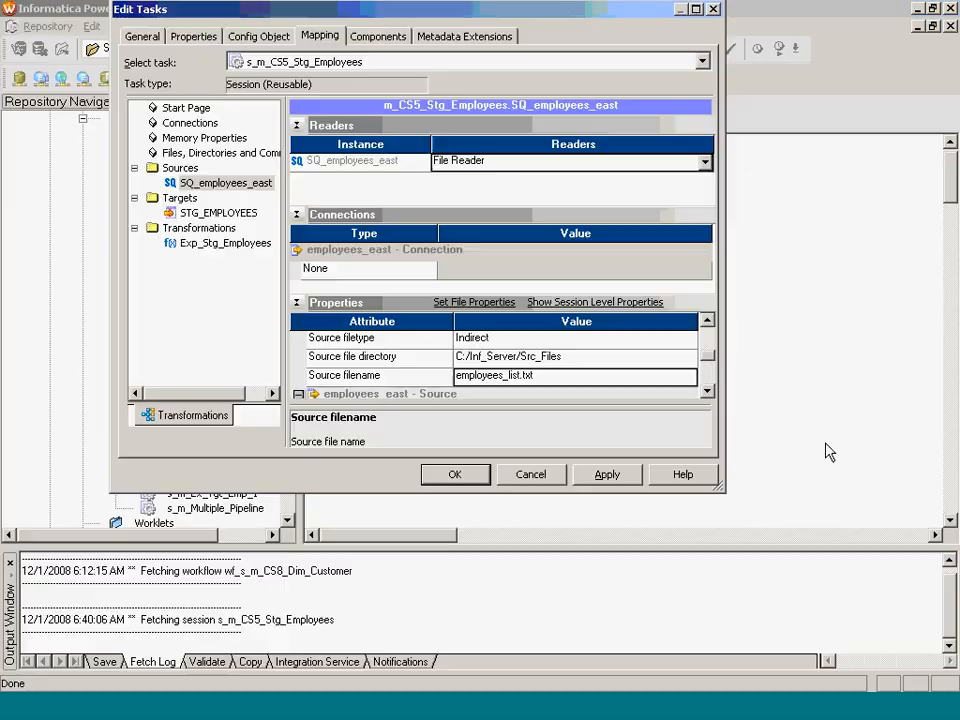
- Reconfirm Indirect as the source filetype for employees_list.txt and apply the session settings
click(567, 366)
click(570, 378)
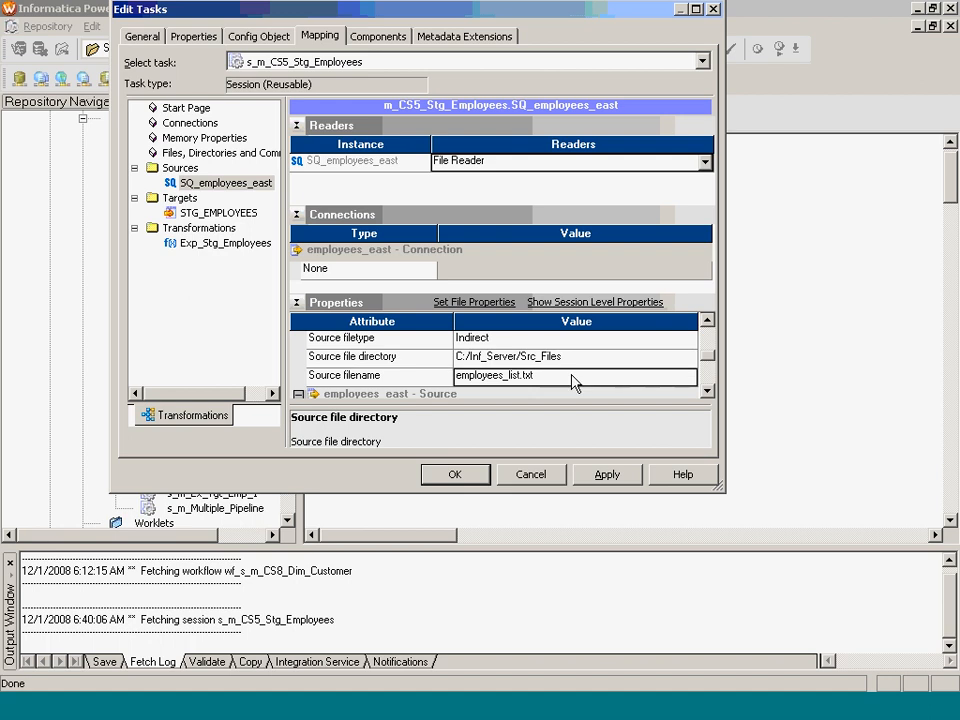
click(533, 341)
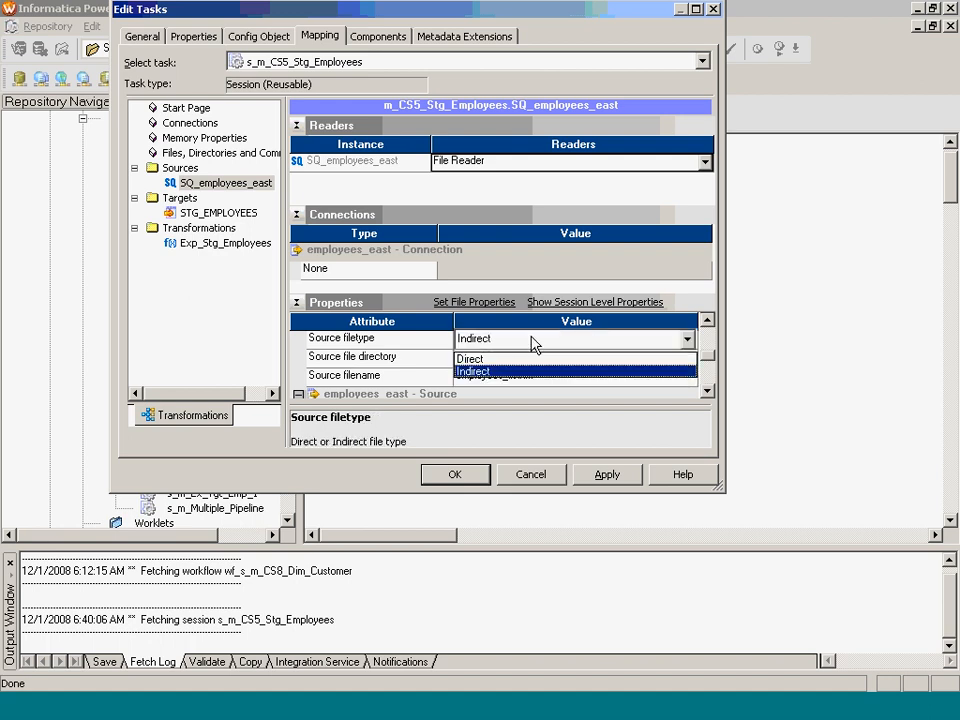
click(514, 371)
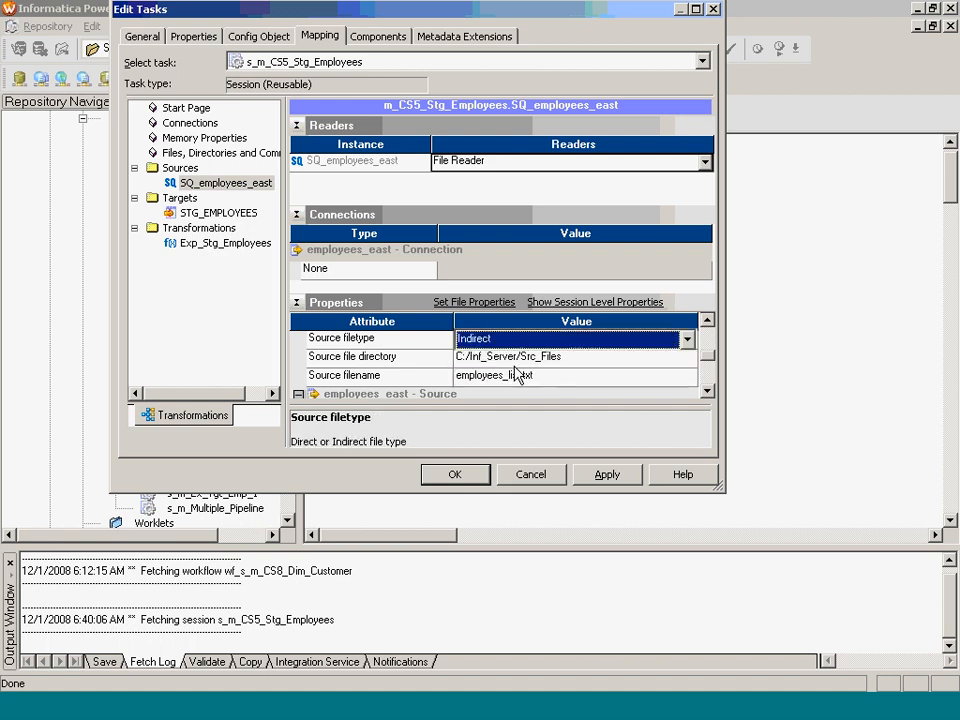
click(455, 475)
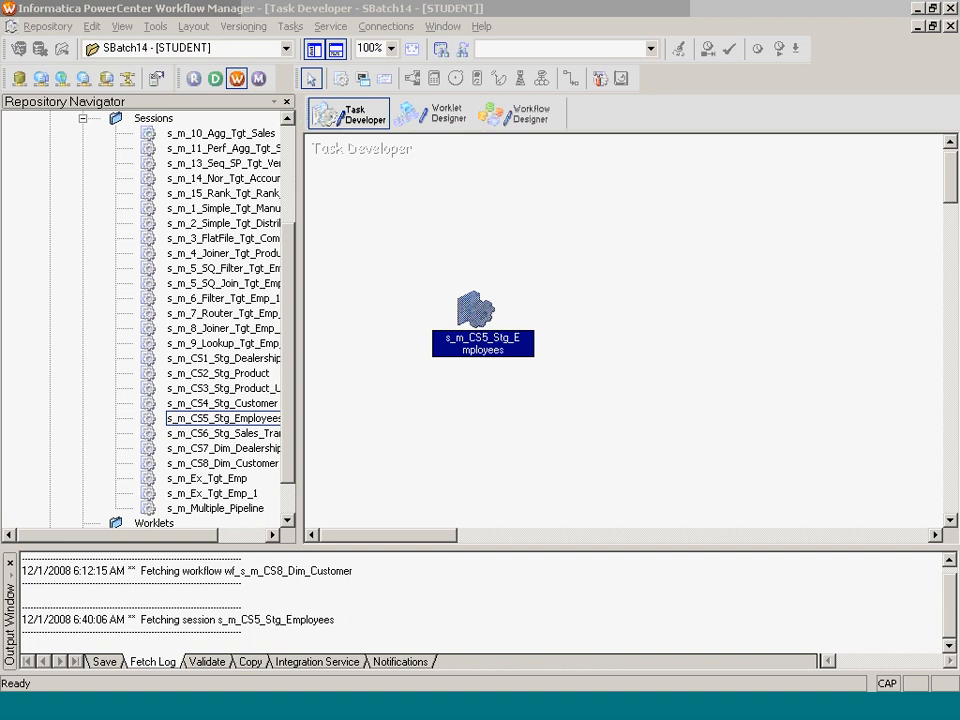
- Switch to the Case Study 5 slides and advance to the solution slide 348
click(488, 452)
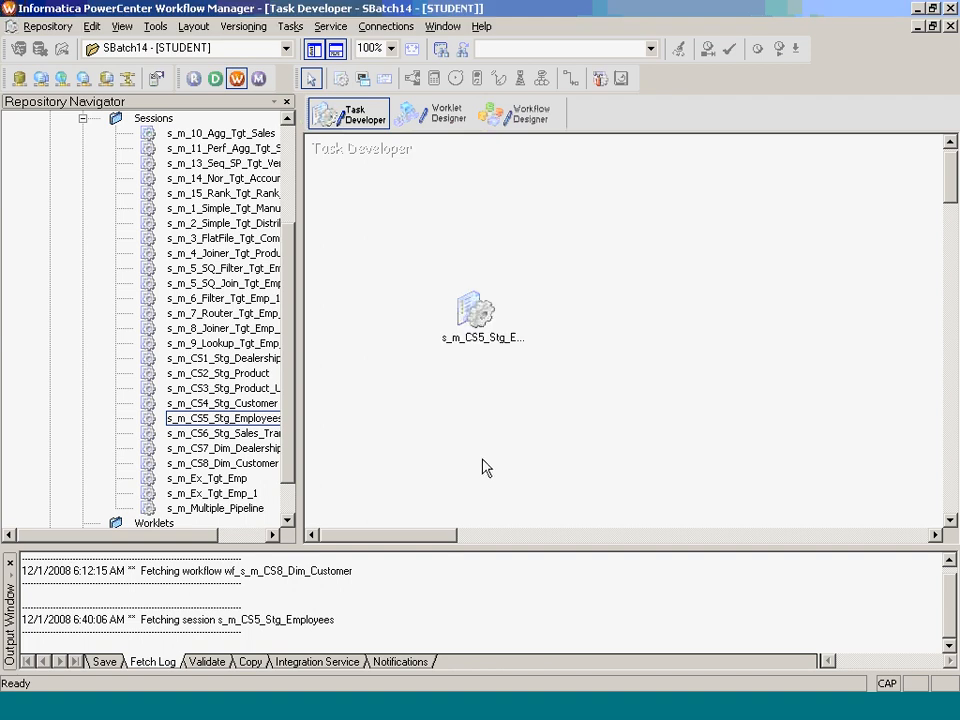
mouse_move(482, 348)
click(362, 713)
click(405, 652)
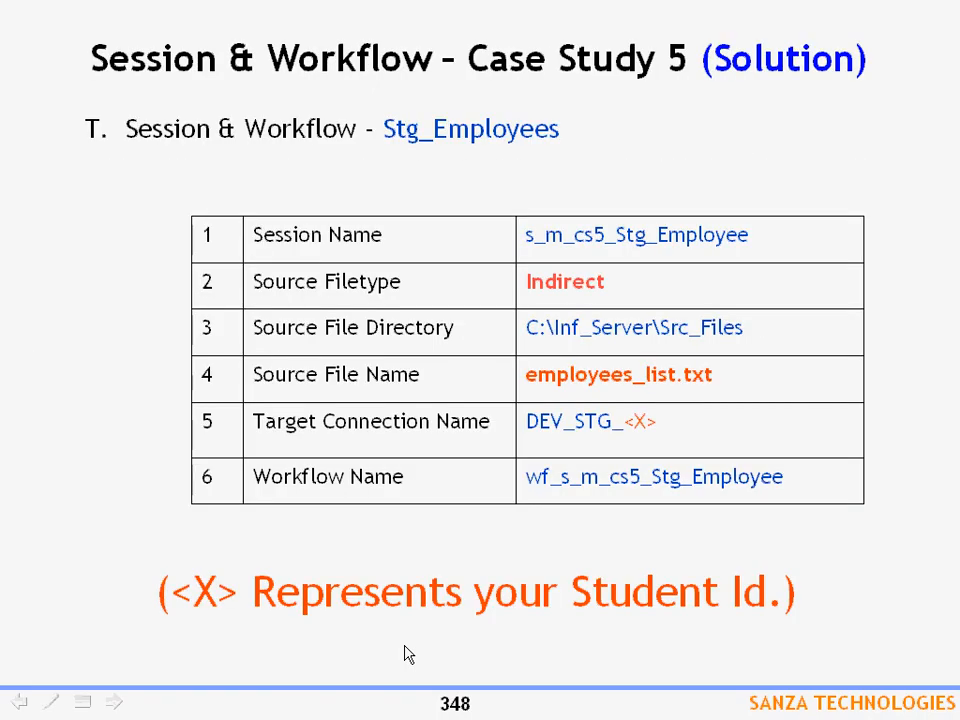
click(405, 646)
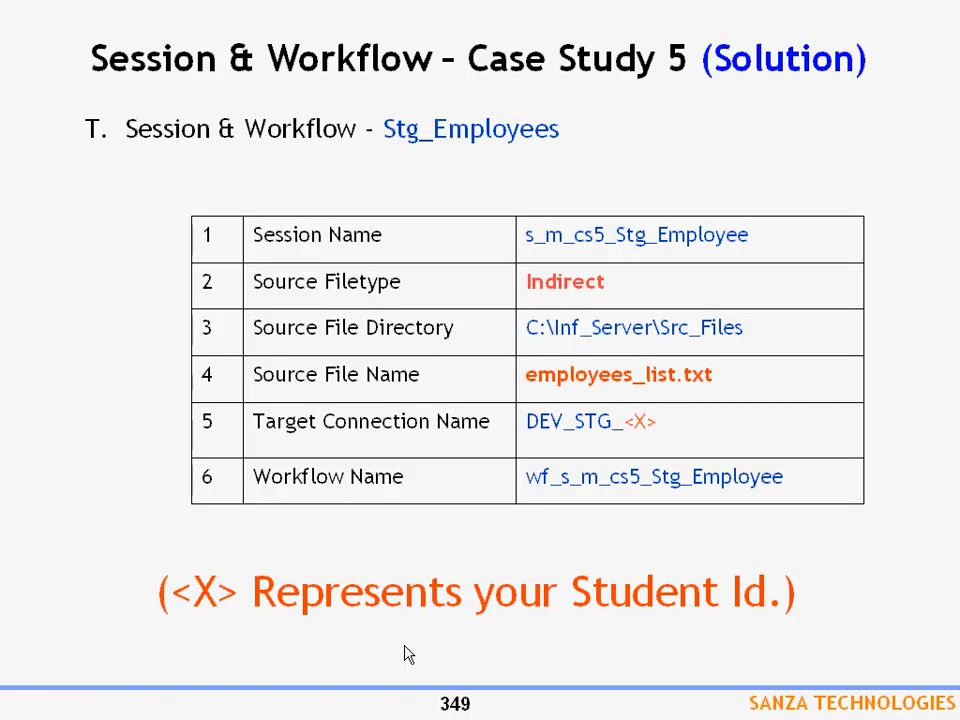
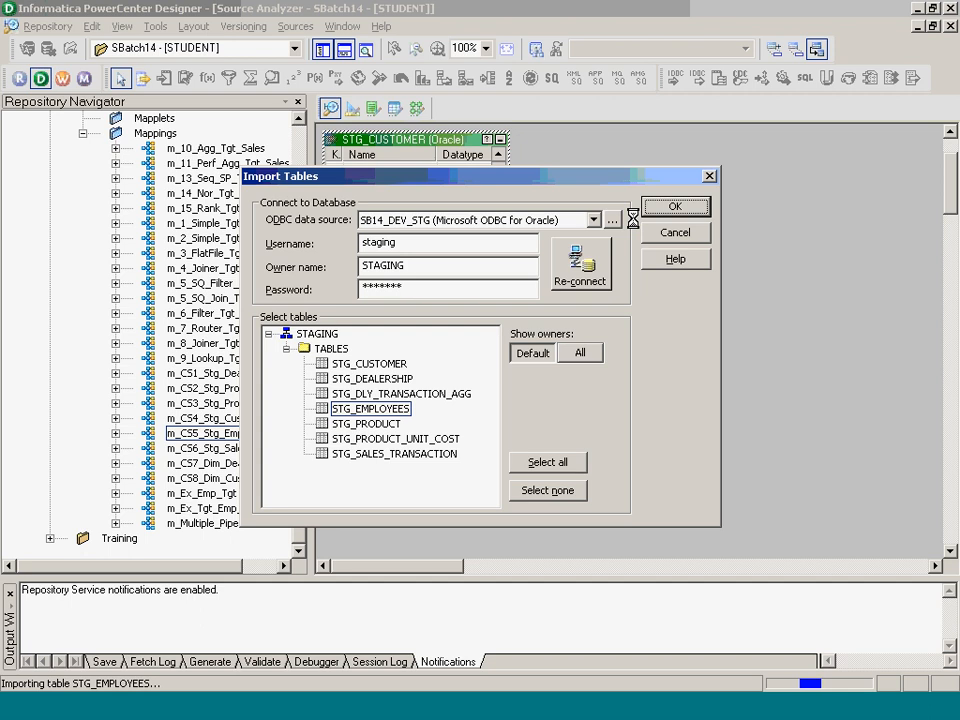
- Import the DIM_EMPLOYEES table from DATAMART as a target, then return to Mapping Designer
click(351, 107)
click(296, 26)
click(312, 52)
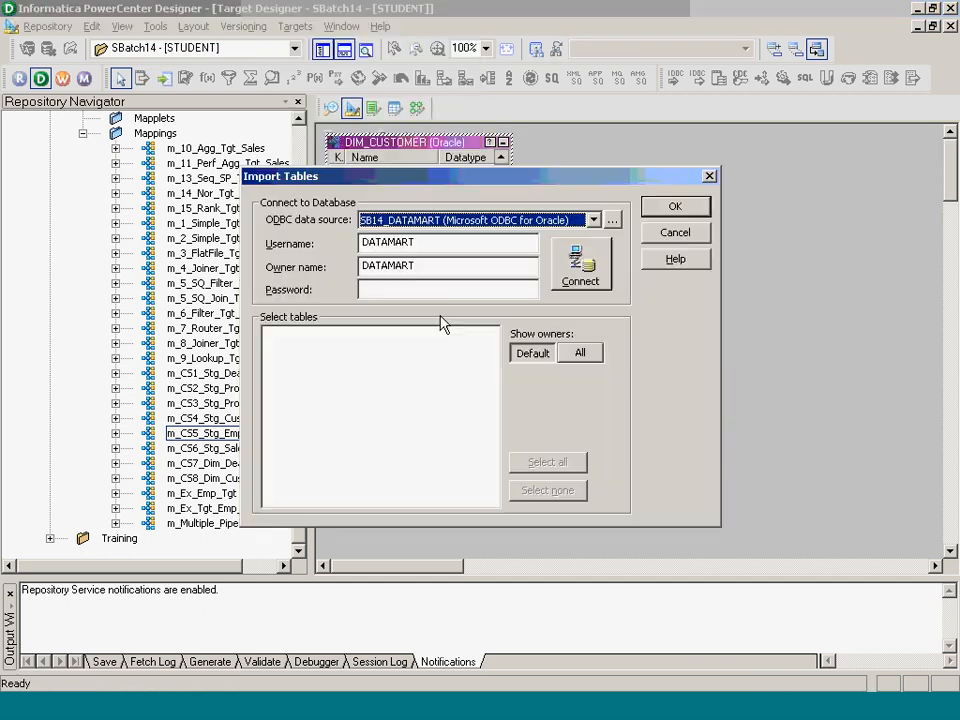
click(441, 287)
text(d******)
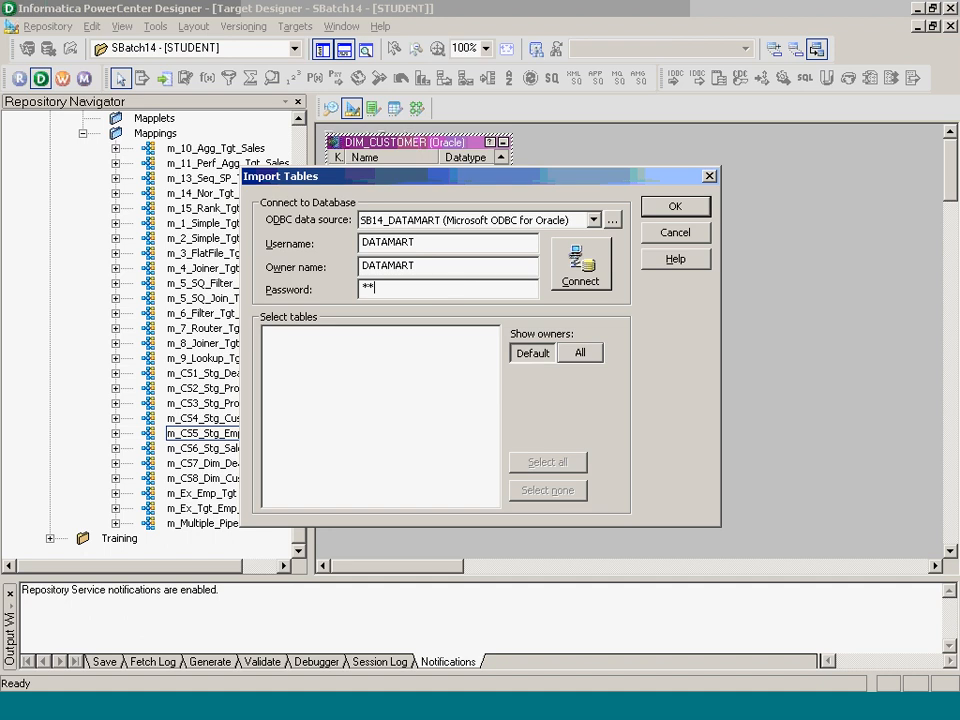
key(Return)
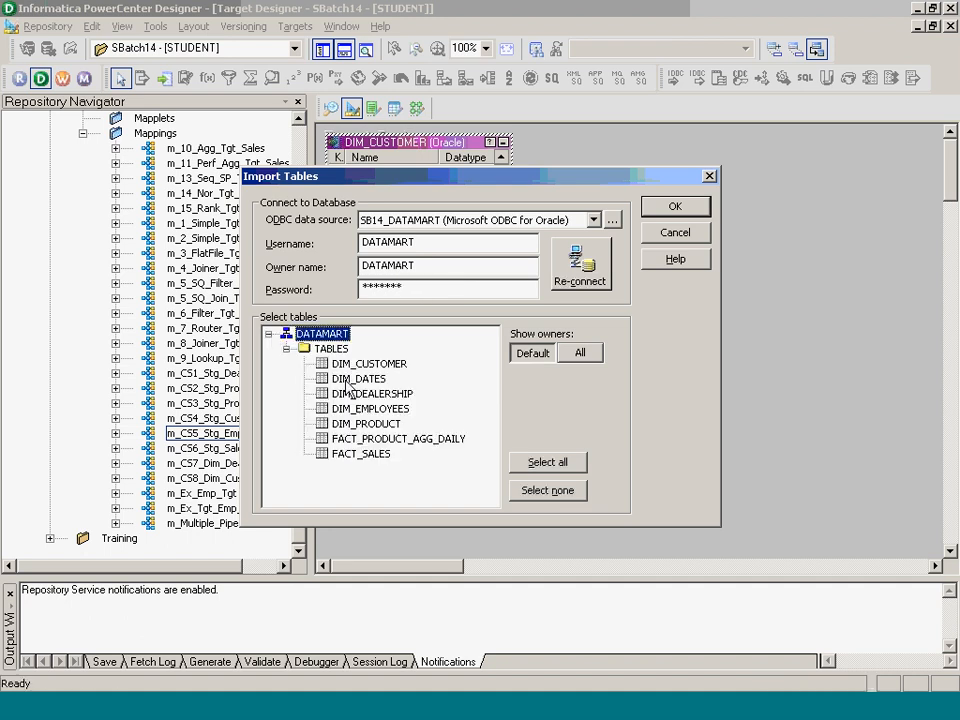
click(368, 408)
click(665, 206)
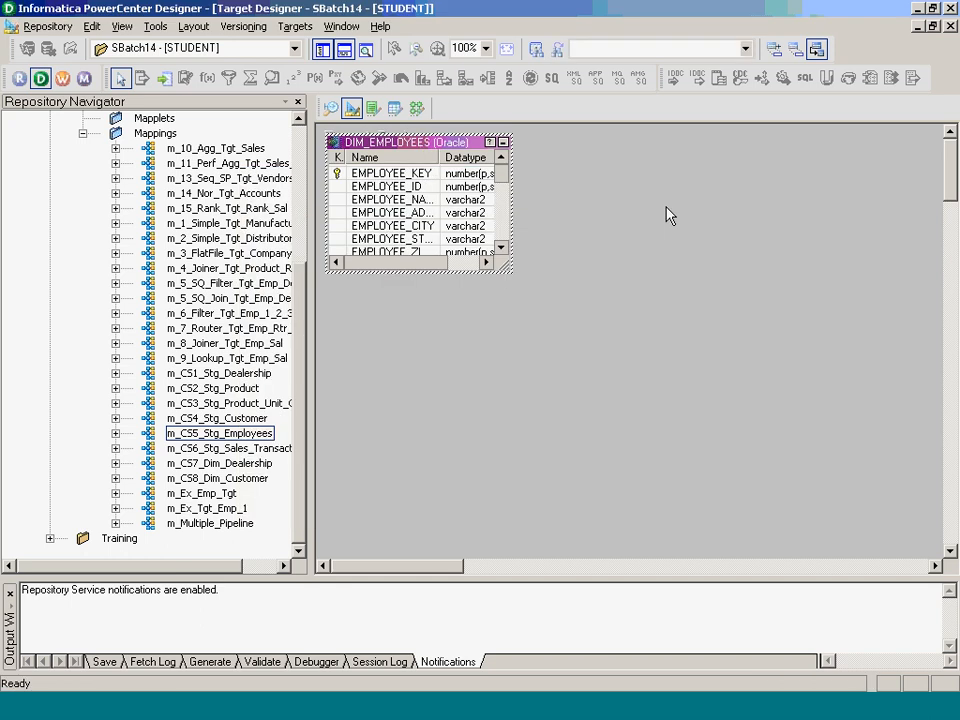
click(416, 107)
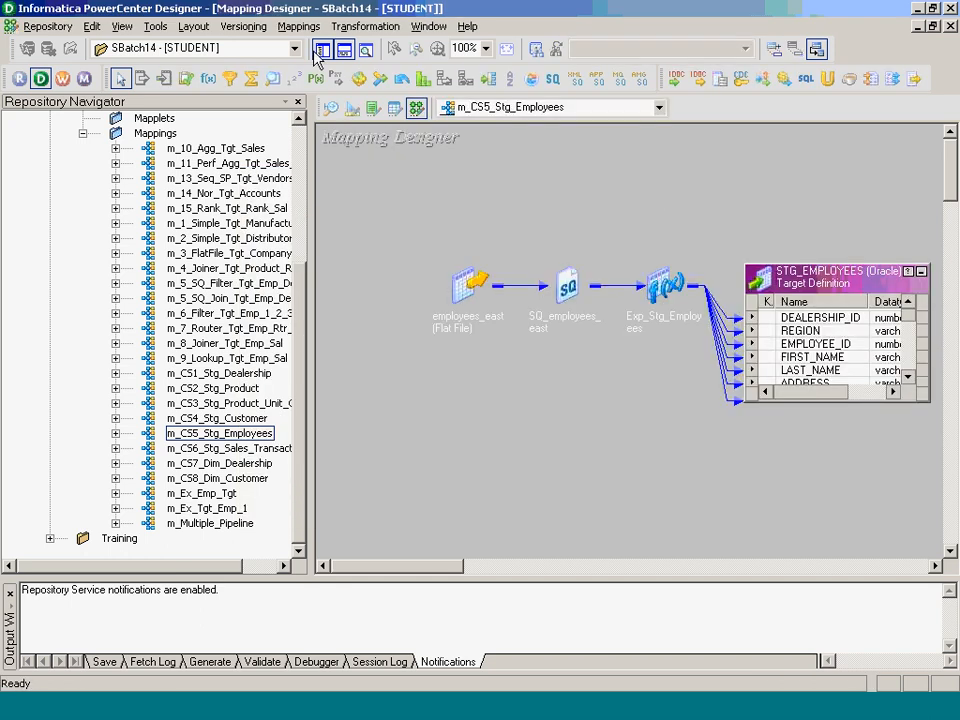
- Create a new mapping named m_CS9_Dim_Employee
click(299, 26)
click(313, 44)
text(m)
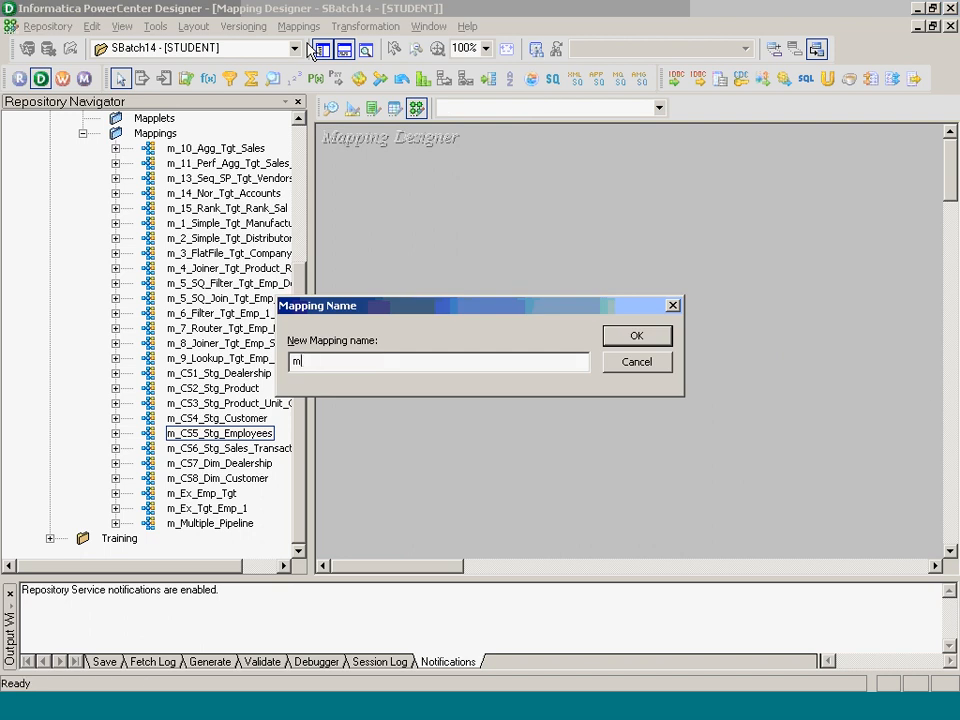
text(_CS9_Dim_Employee)
key(Return)
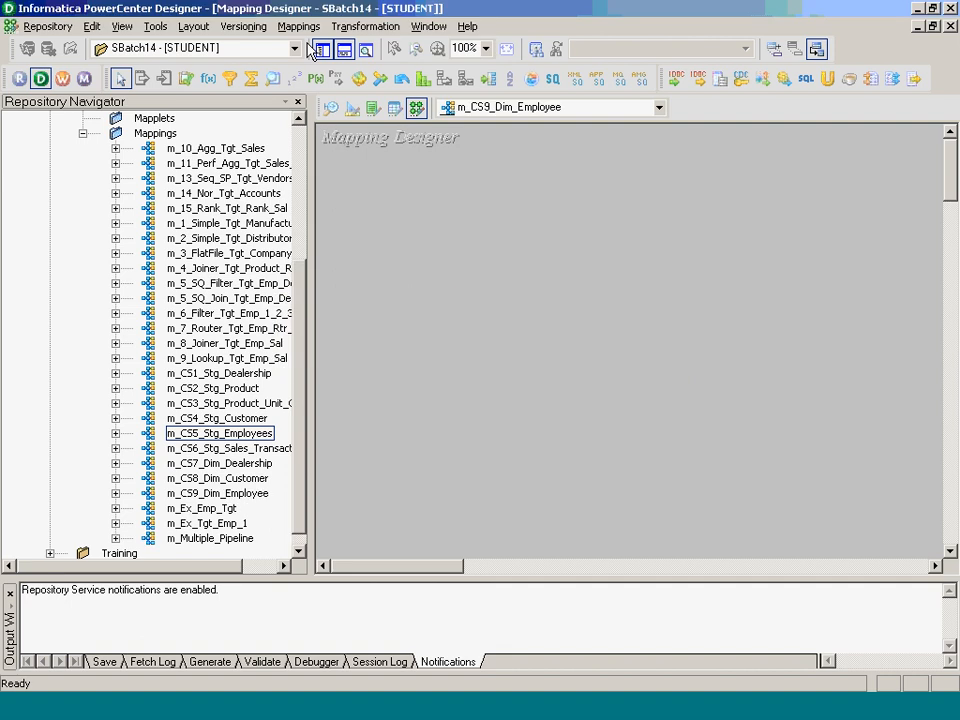
- Add the STG_EMPLOYEES source and DIM_EMPLOYEES target to the mapping, declining the DIM_DEALERSHIP copy
click(82, 133)
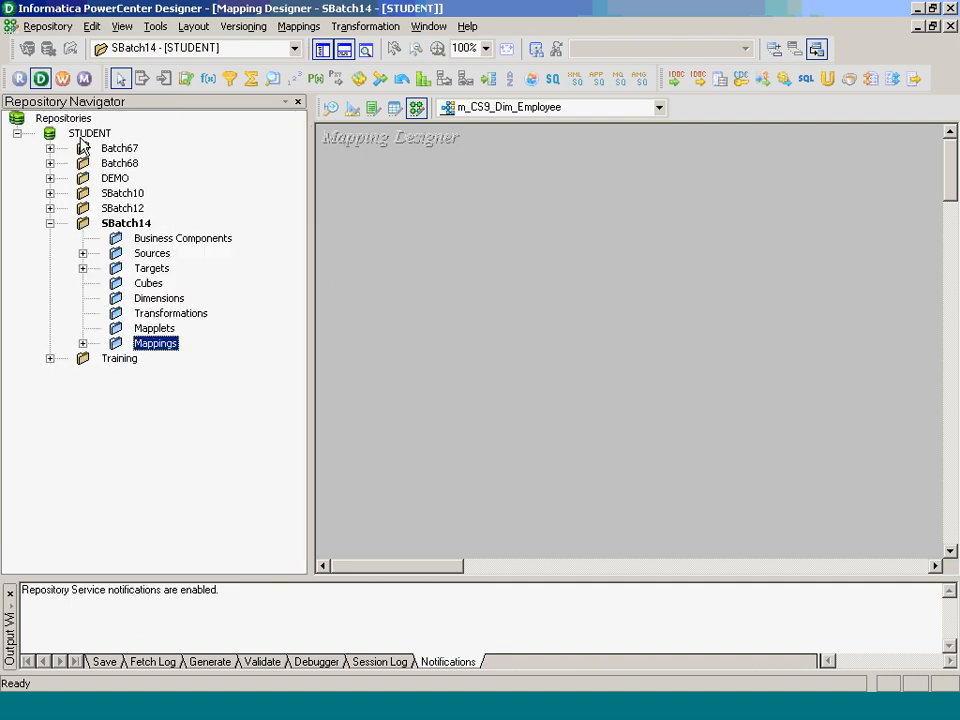
click(83, 253)
double_click(213, 313)
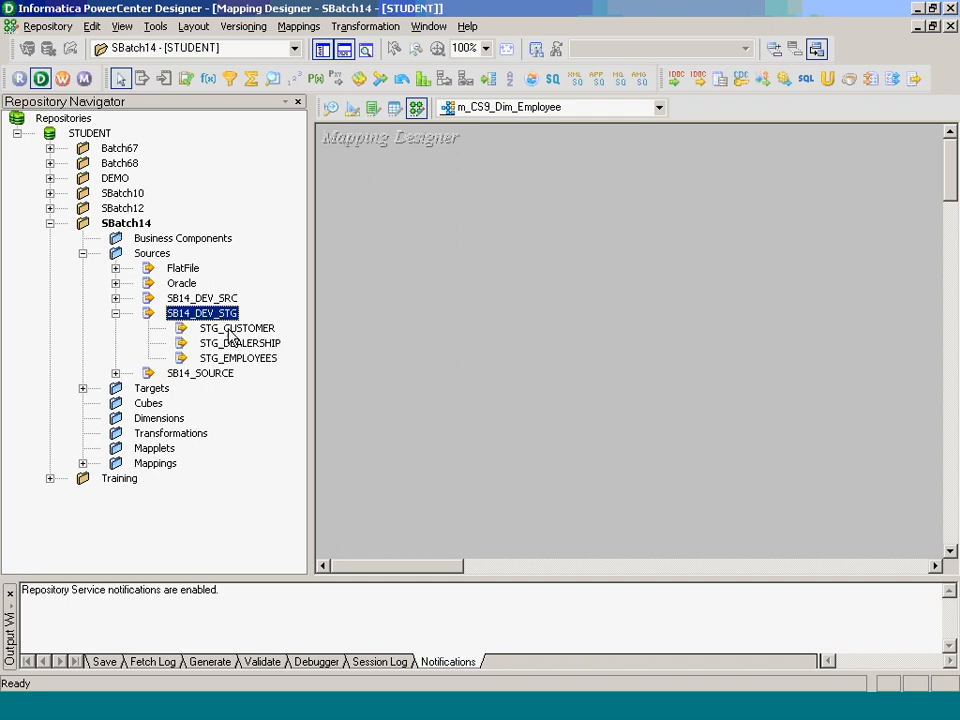
drag(238, 358, 356, 242)
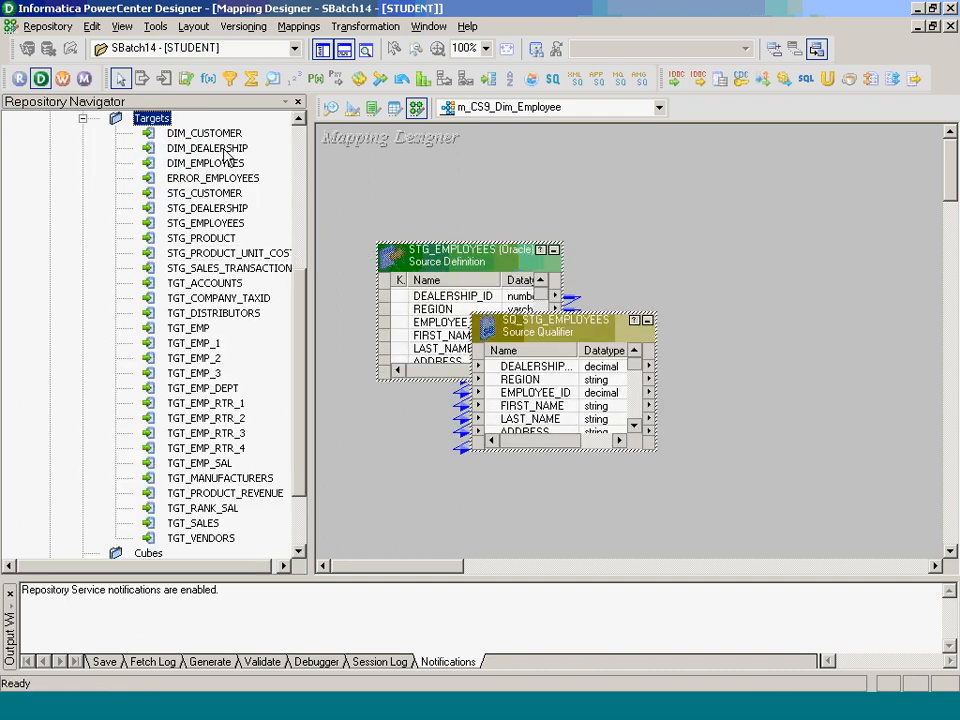
click(225, 152)
drag(226, 156, 281, 197)
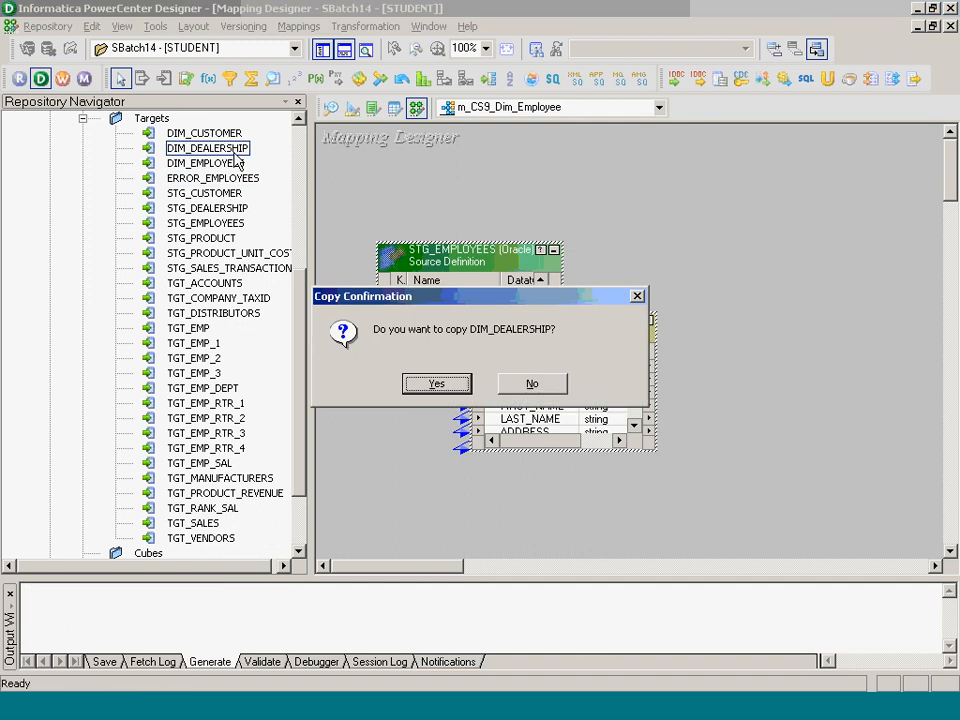
click(529, 383)
drag(203, 163, 739, 306)
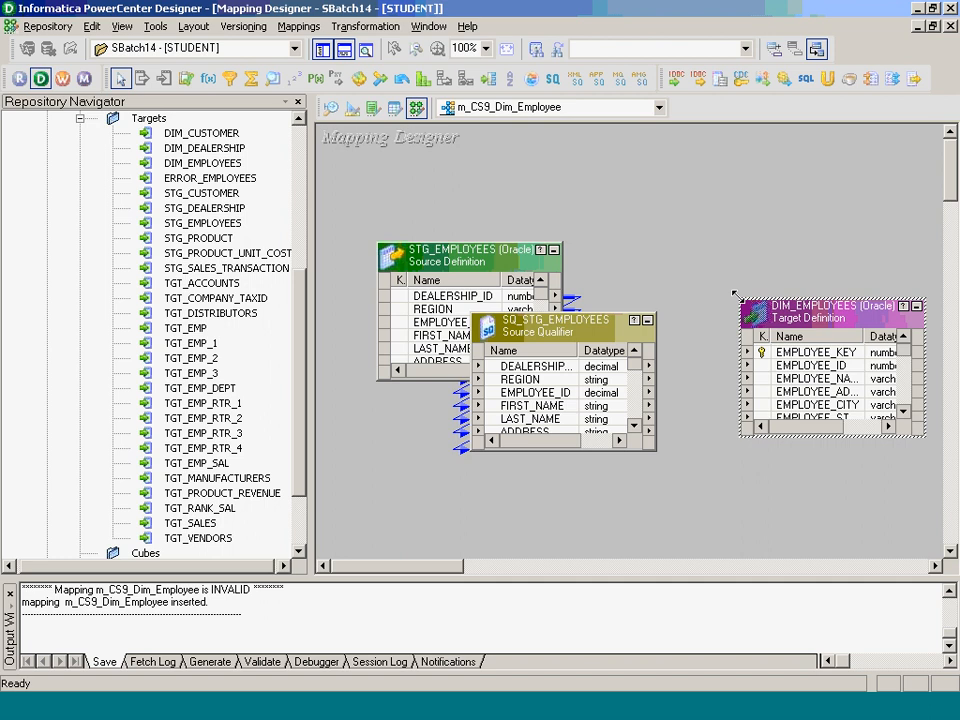
key(alt+Tab)
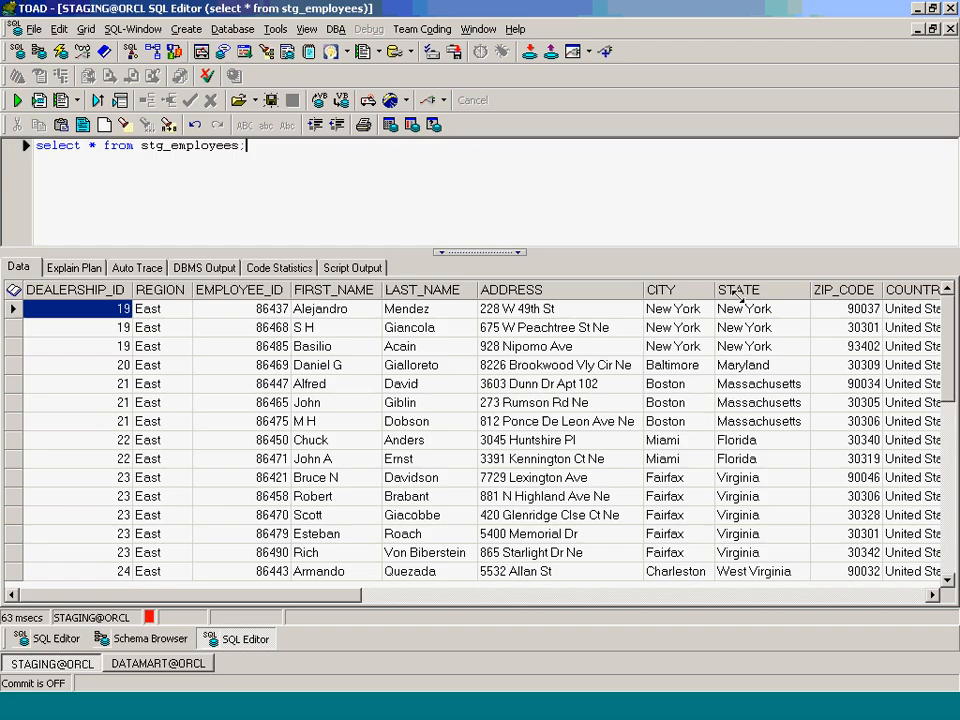
- Add 'where employee_Id is null' to the stg_employees query and run it
key(BackSpace)
key(Return)
text(where )
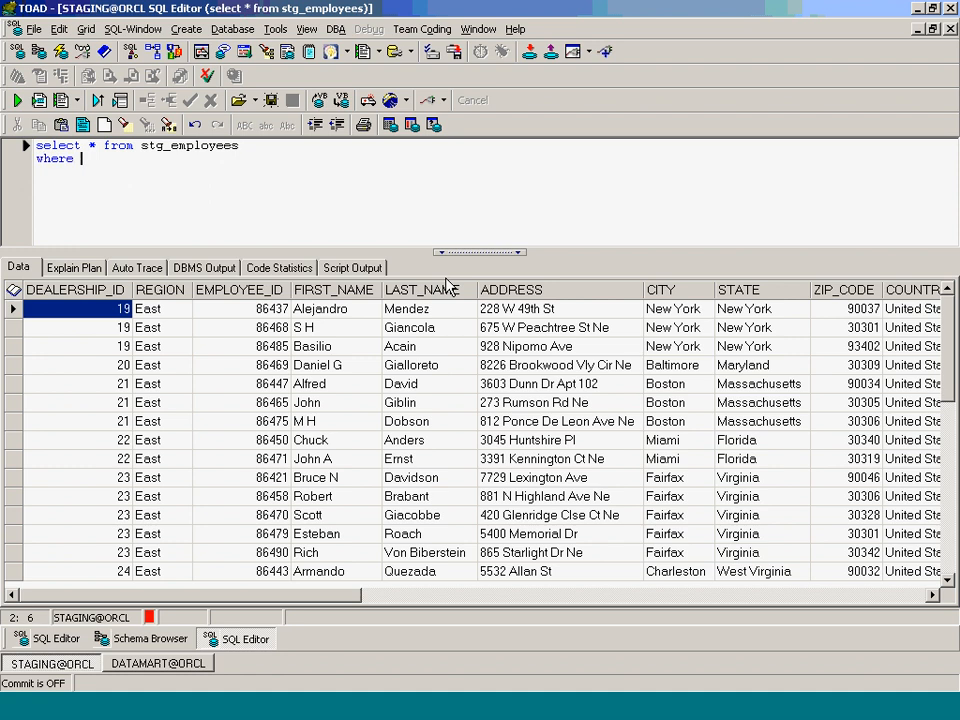
text(employee_Id is null)
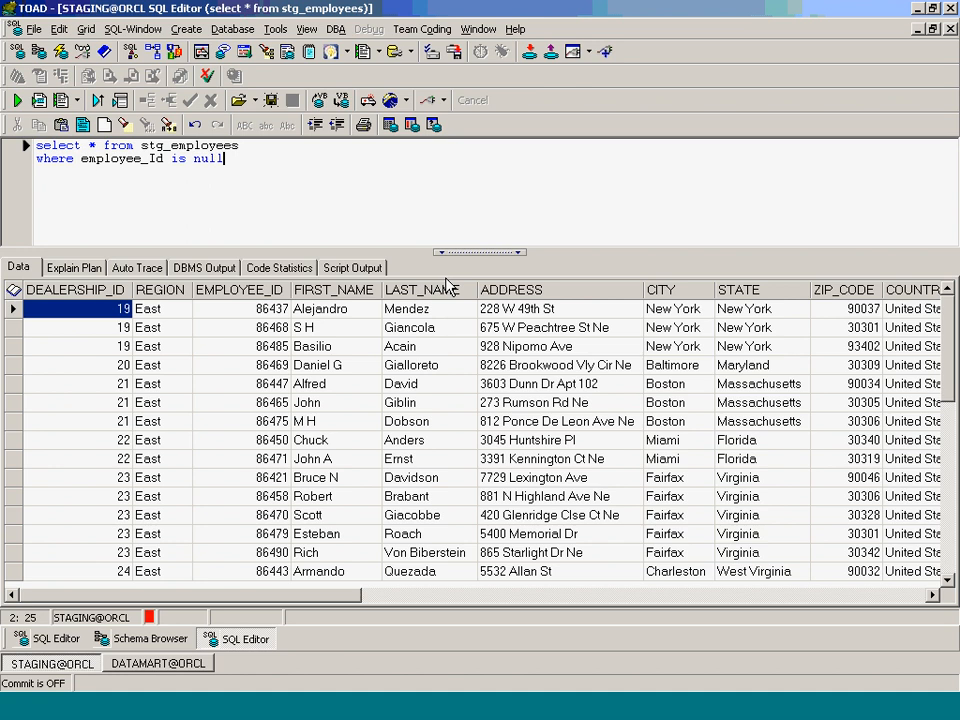
text(;)
key(F9)
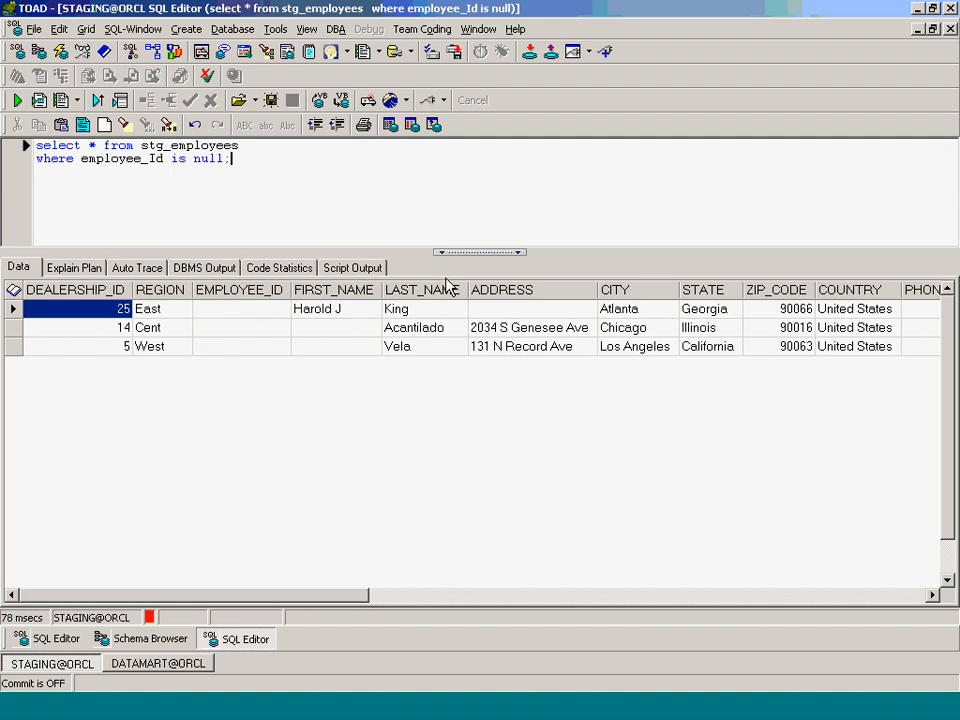
key(alt+Tab)
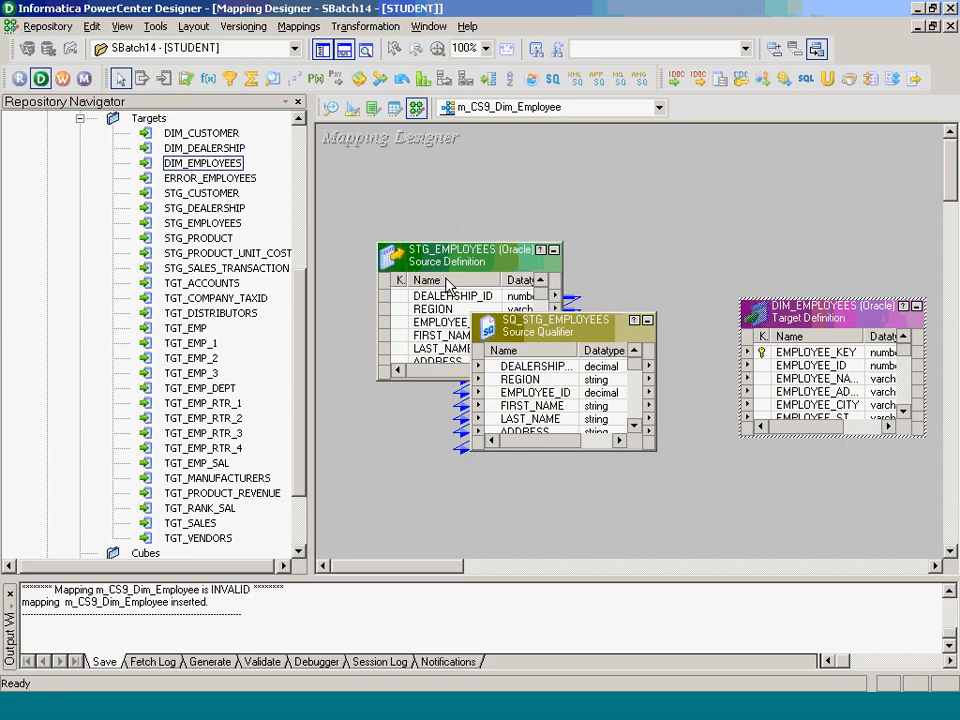
click(768, 699)
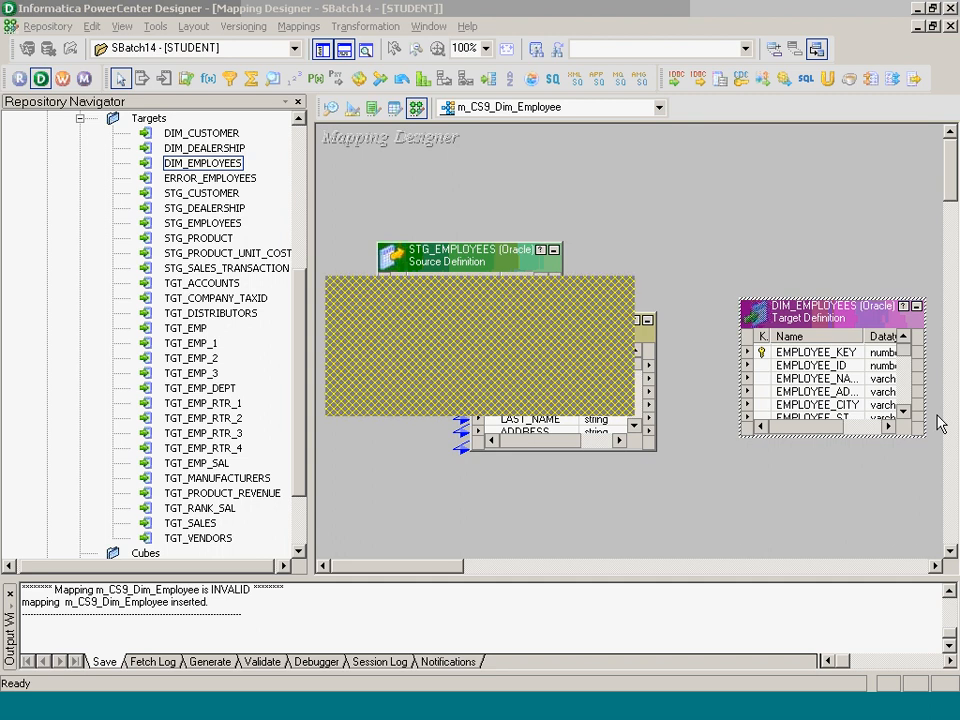
key(alt+Tab)
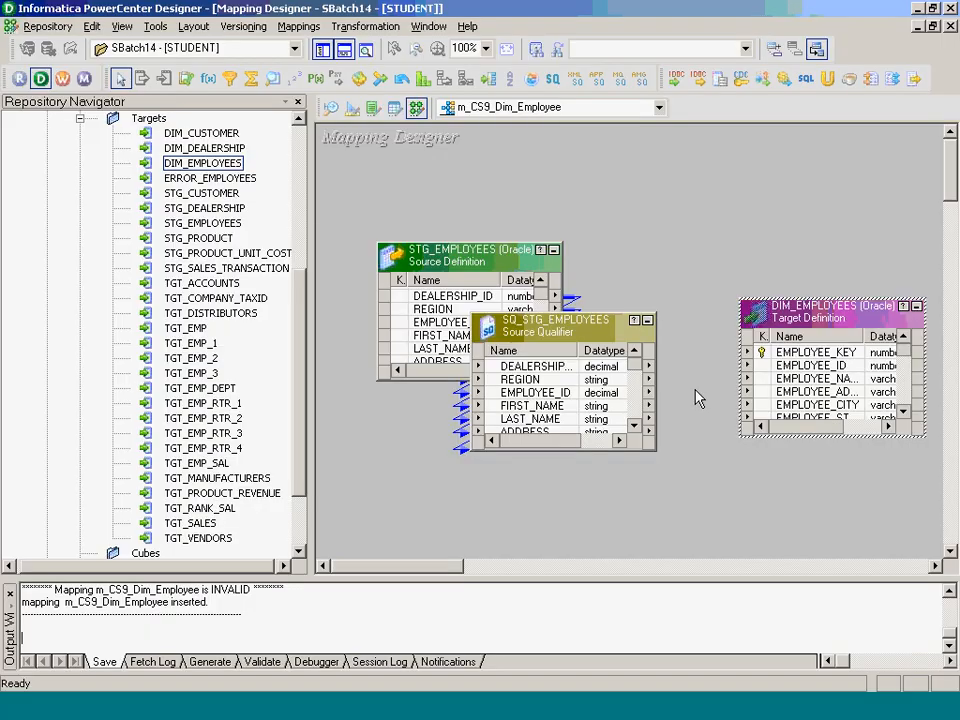
click(330, 108)
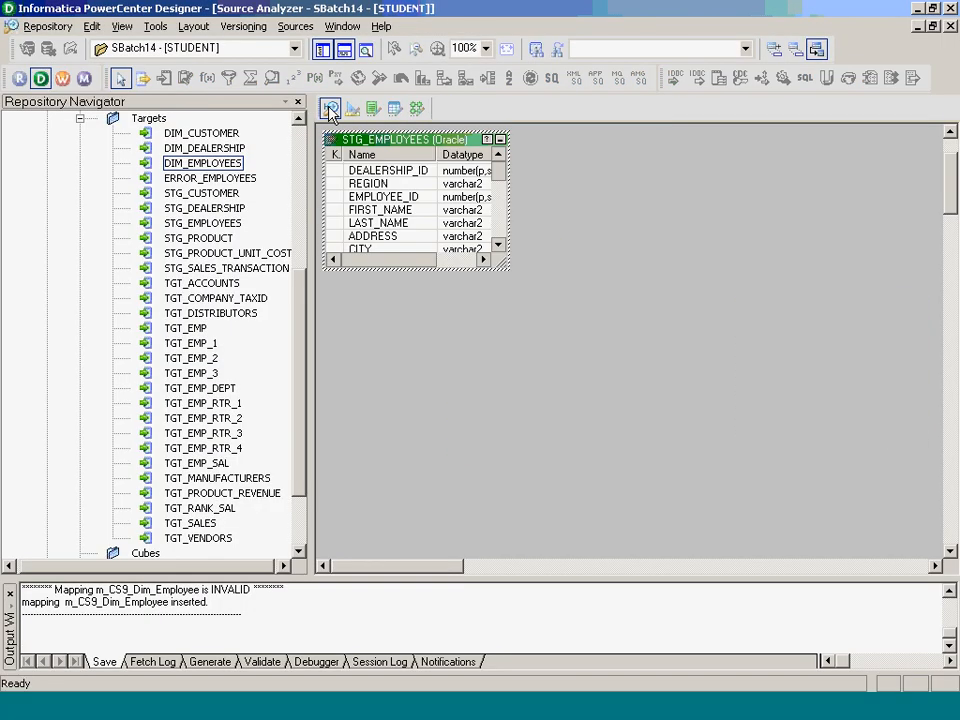
click(294, 26)
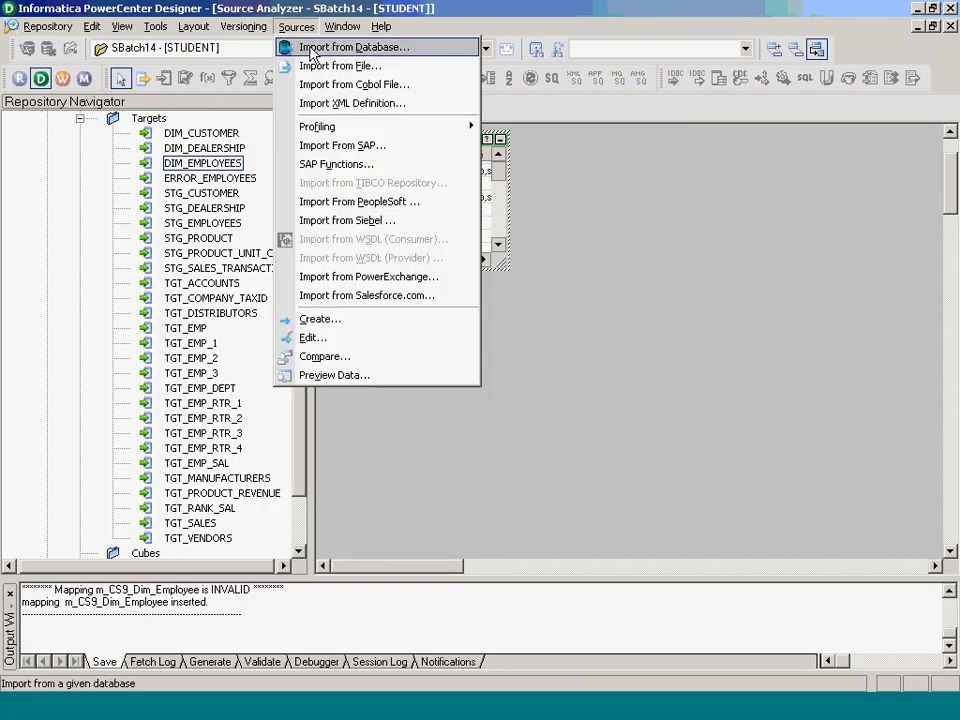
click(321, 45)
click(669, 241)
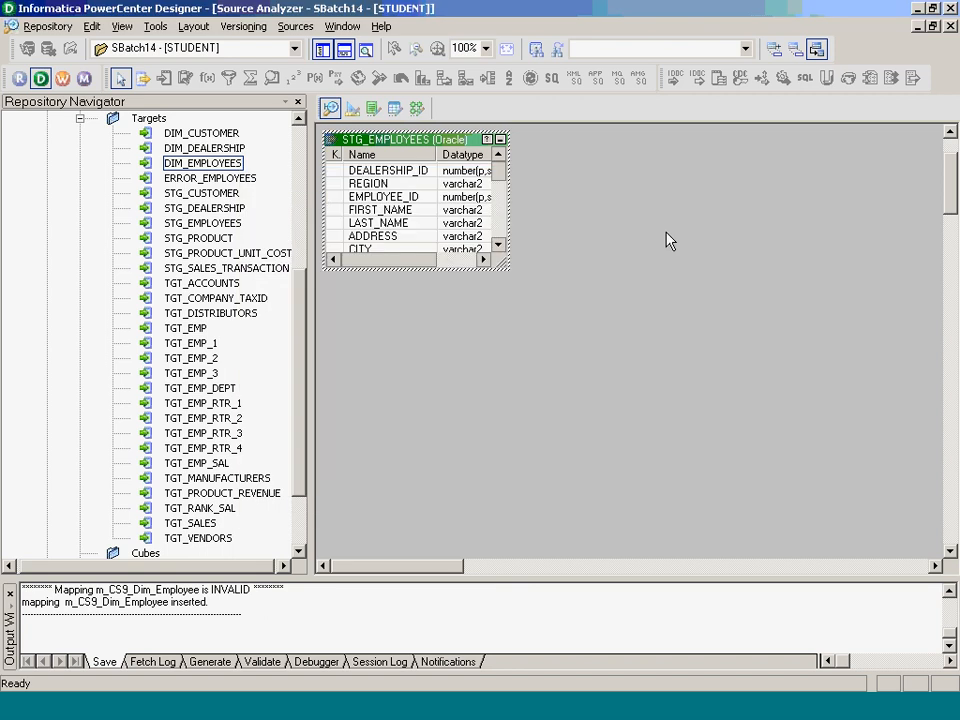
click(352, 108)
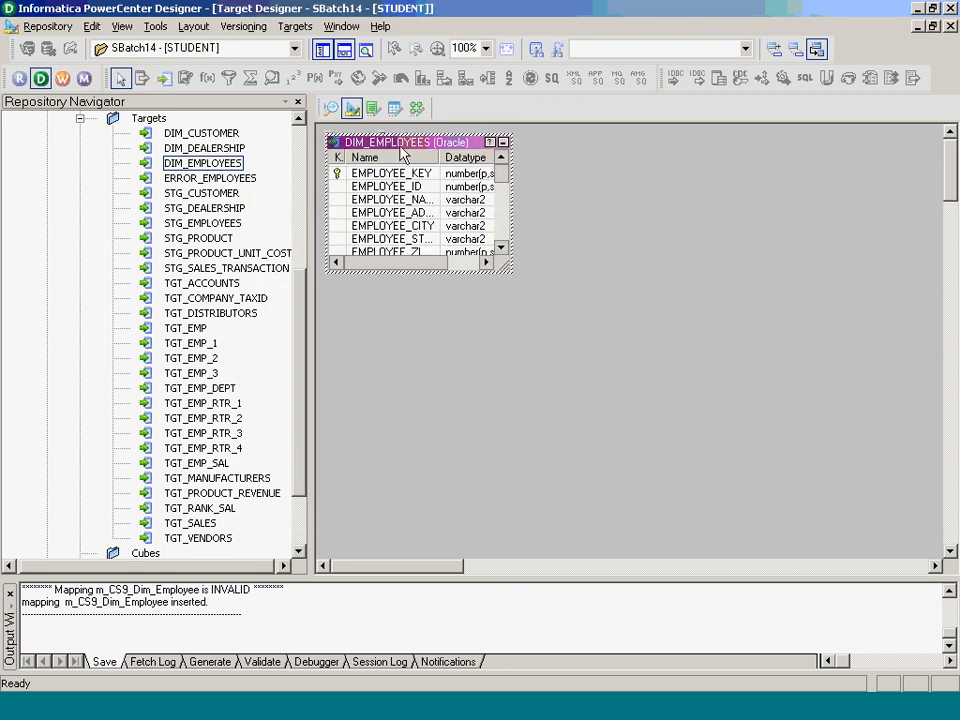
click(295, 26)
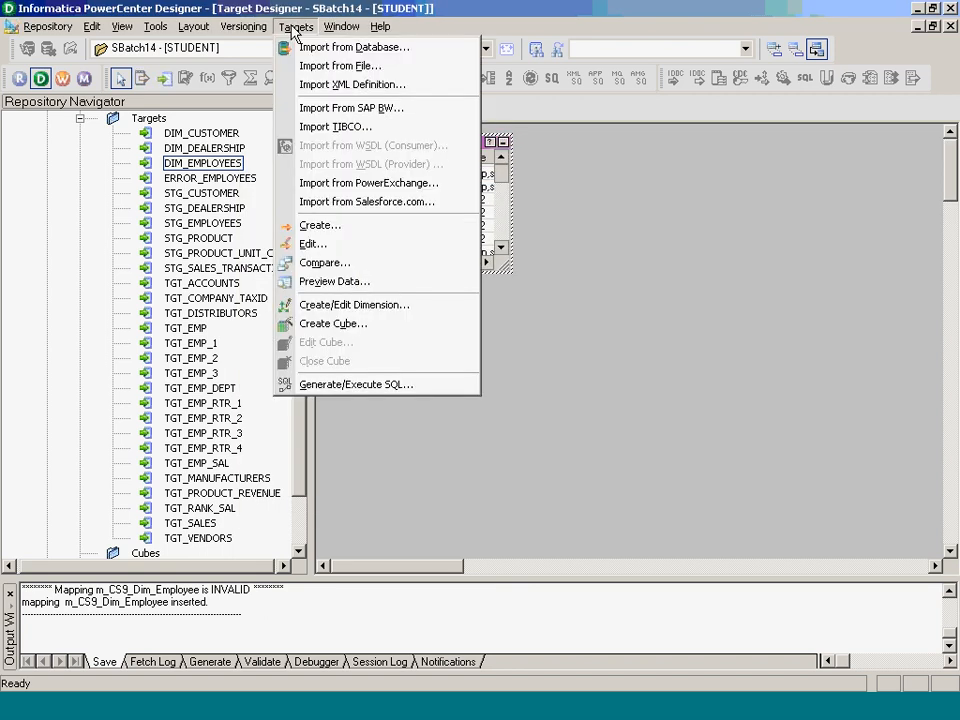
click(340, 45)
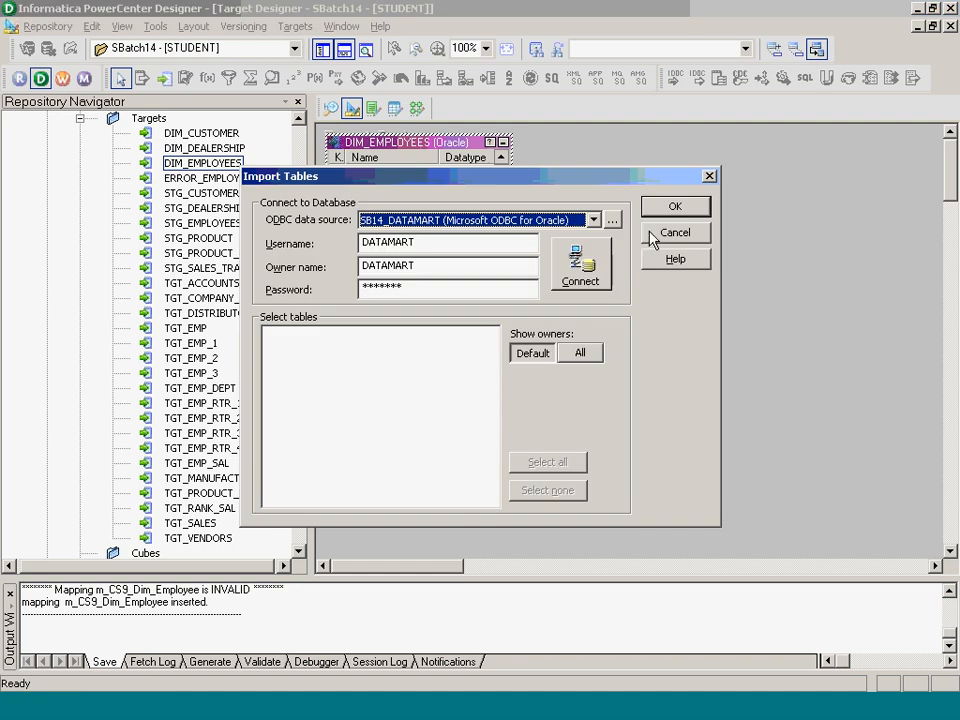
click(653, 234)
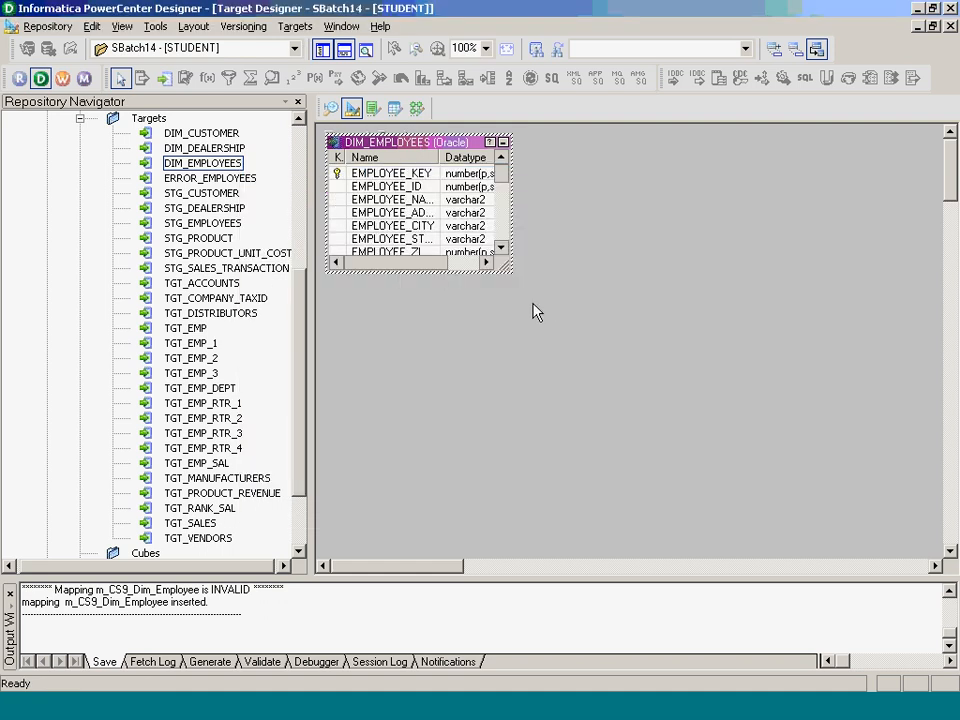
click(416, 107)
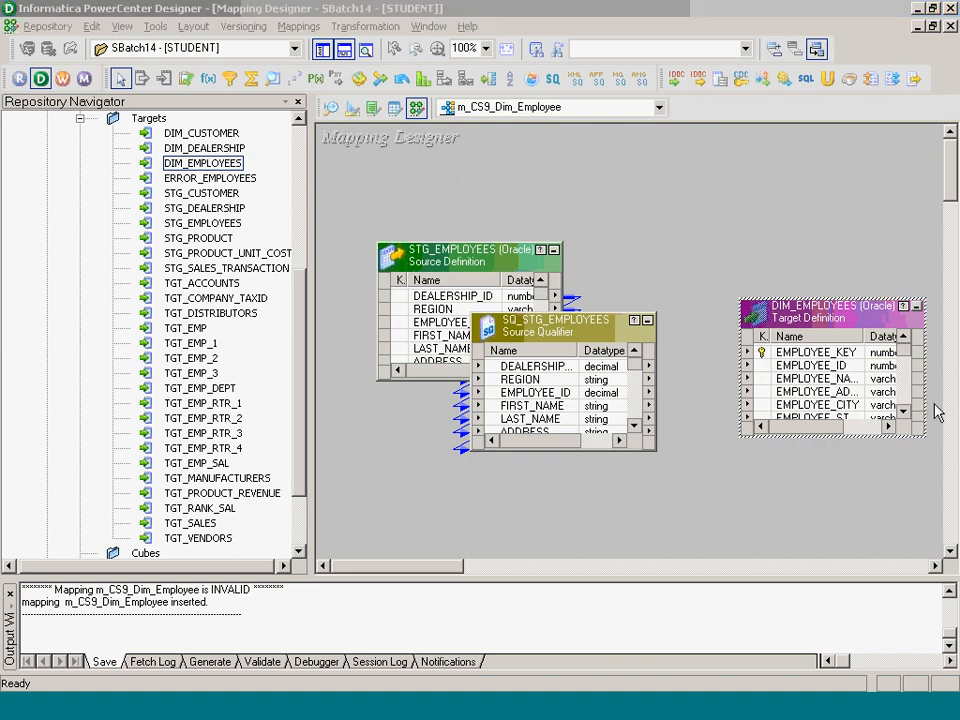
- Review the null employee_Id rows of stg_employees in TOAD, then go back to the mapping
click(427, 702)
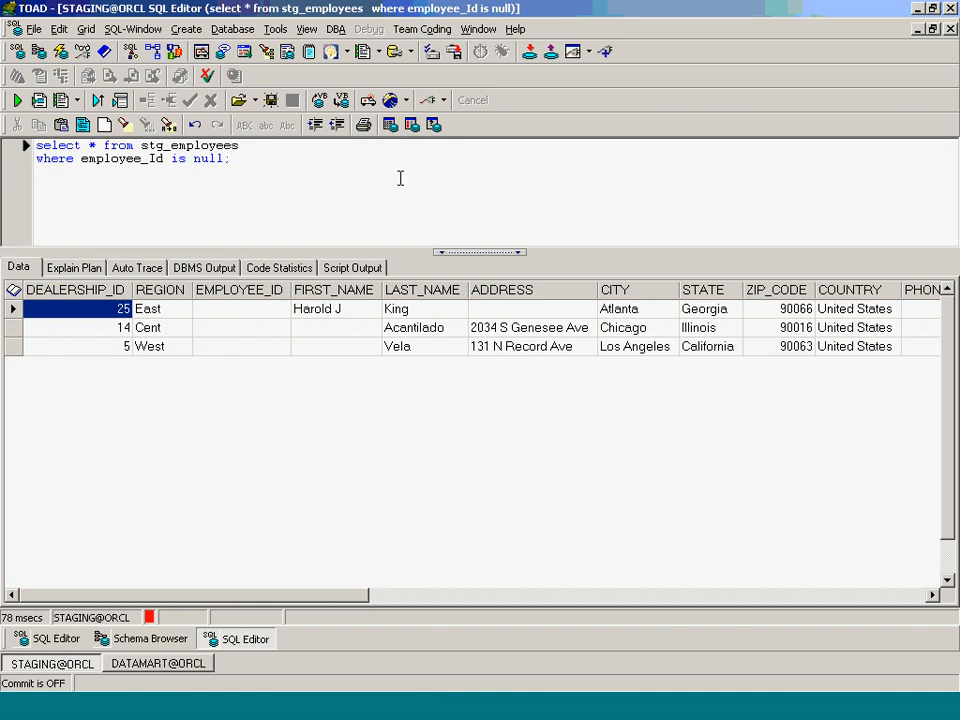
key(alt+Tab)
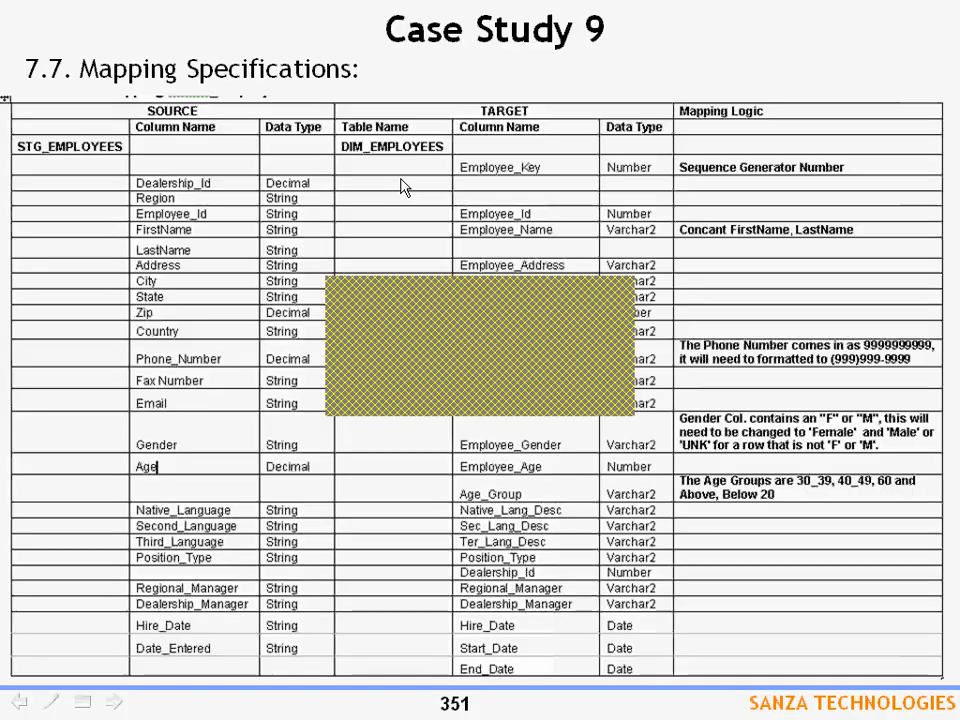
key(alt+Tab)
key(alt+Tab)
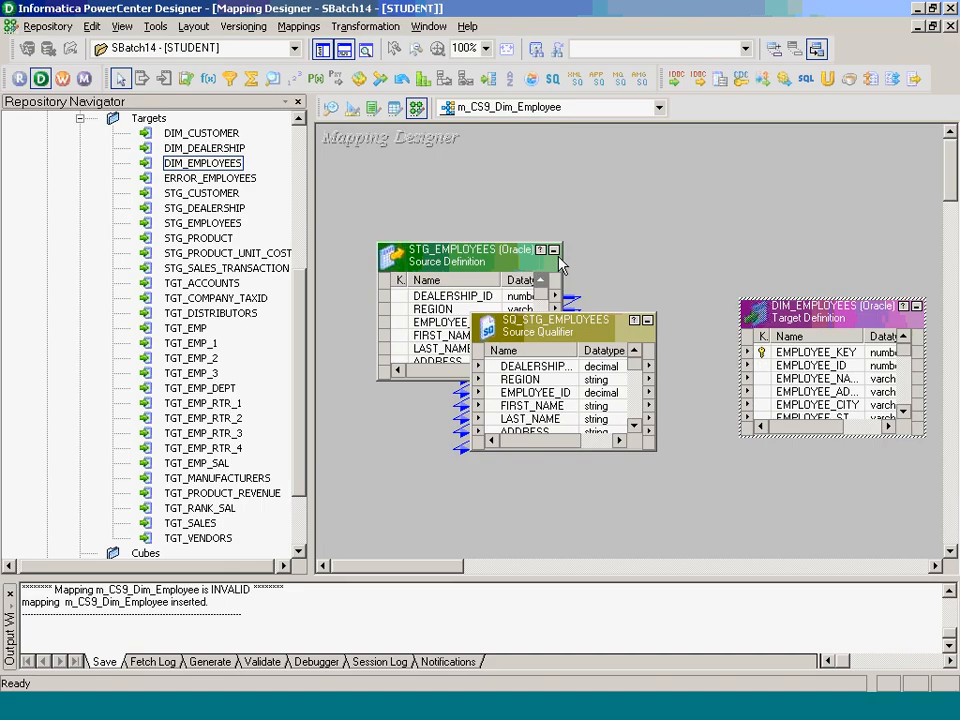
click(555, 254)
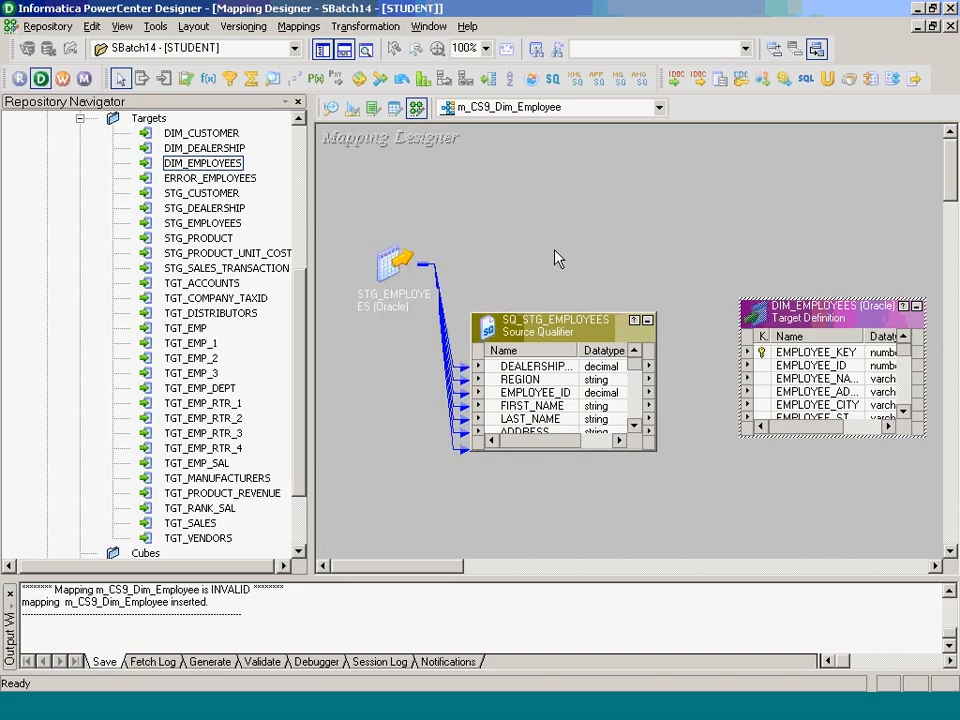
click(548, 365)
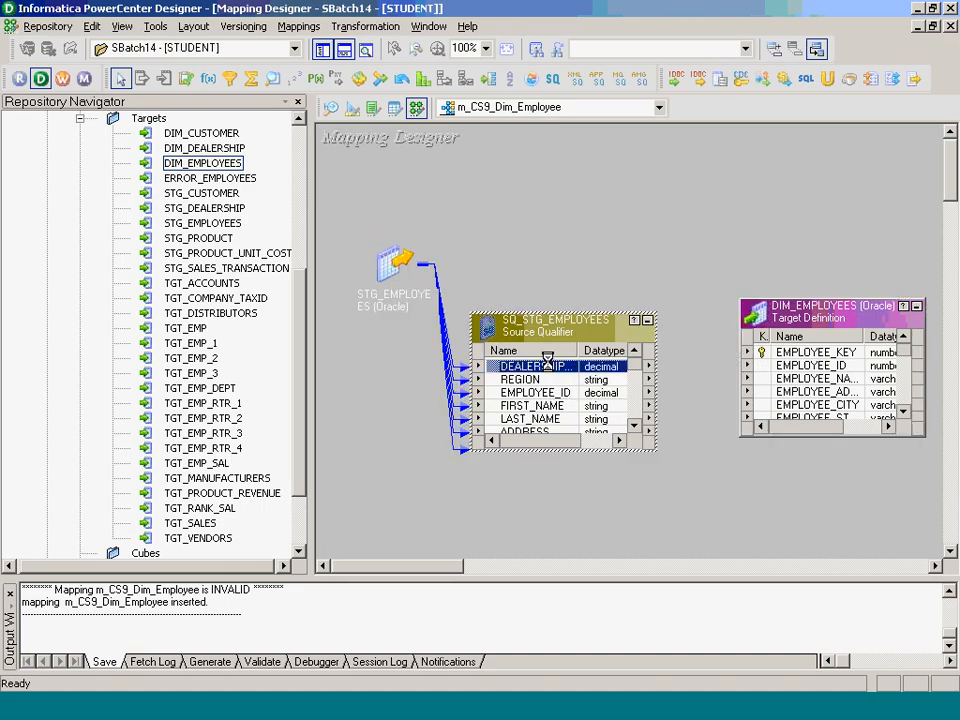
click(422, 129)
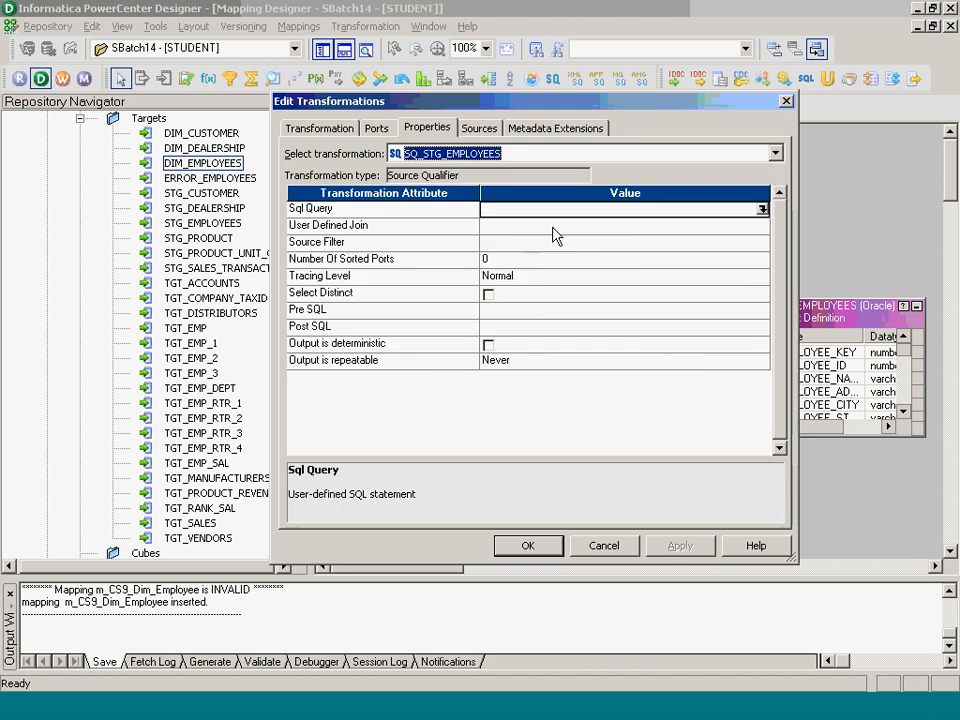
click(594, 242)
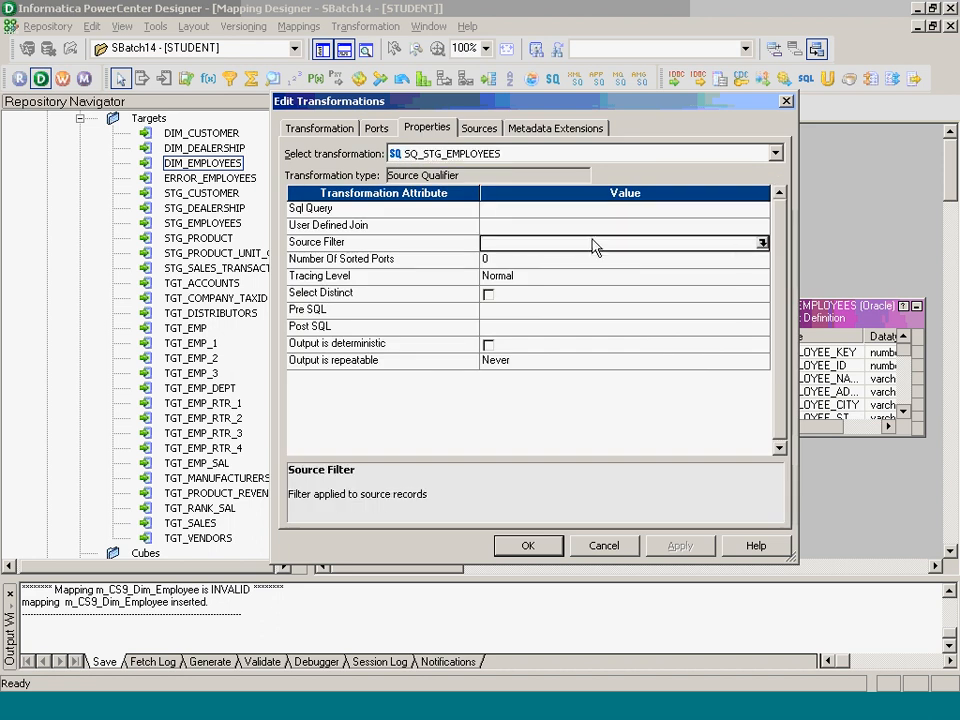
click(762, 243)
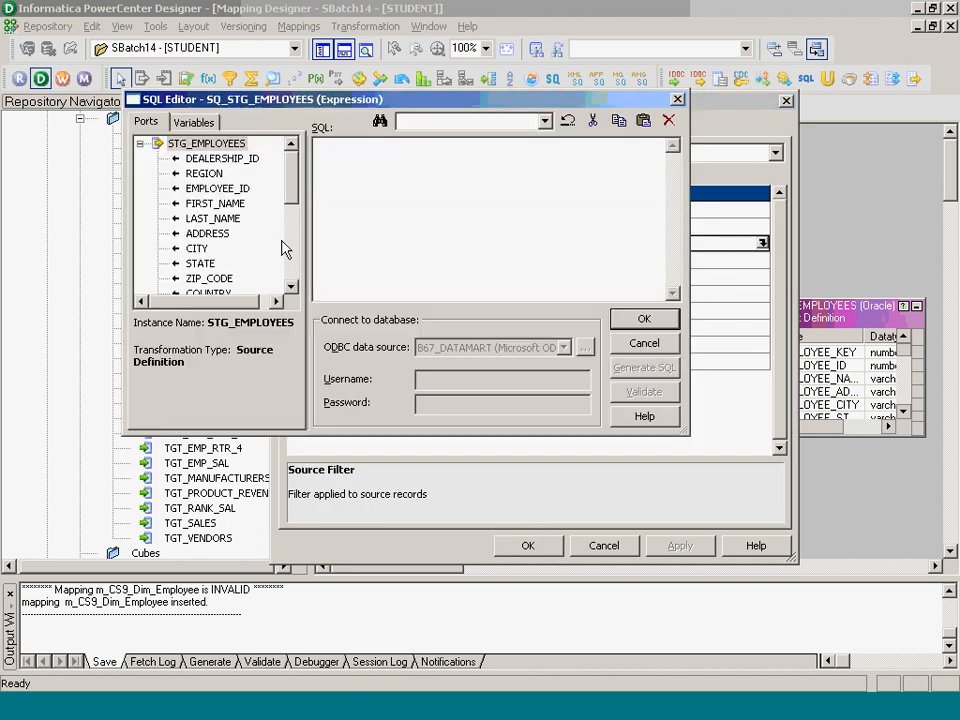
click(290, 248)
scroll(290, 252, down, 2)
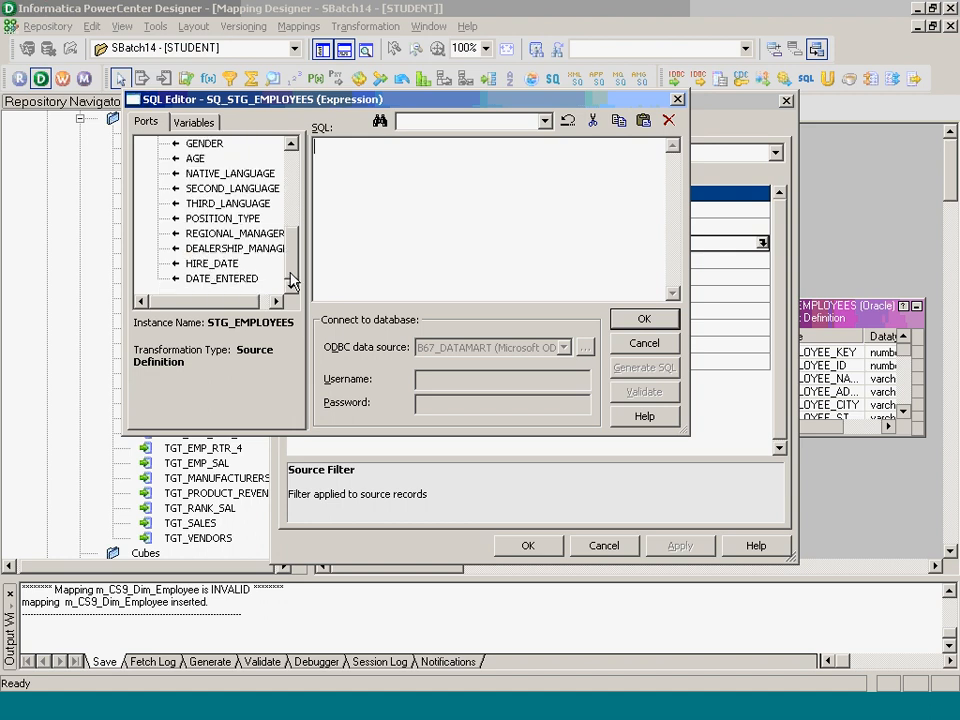
scroll(291, 200, up, 5)
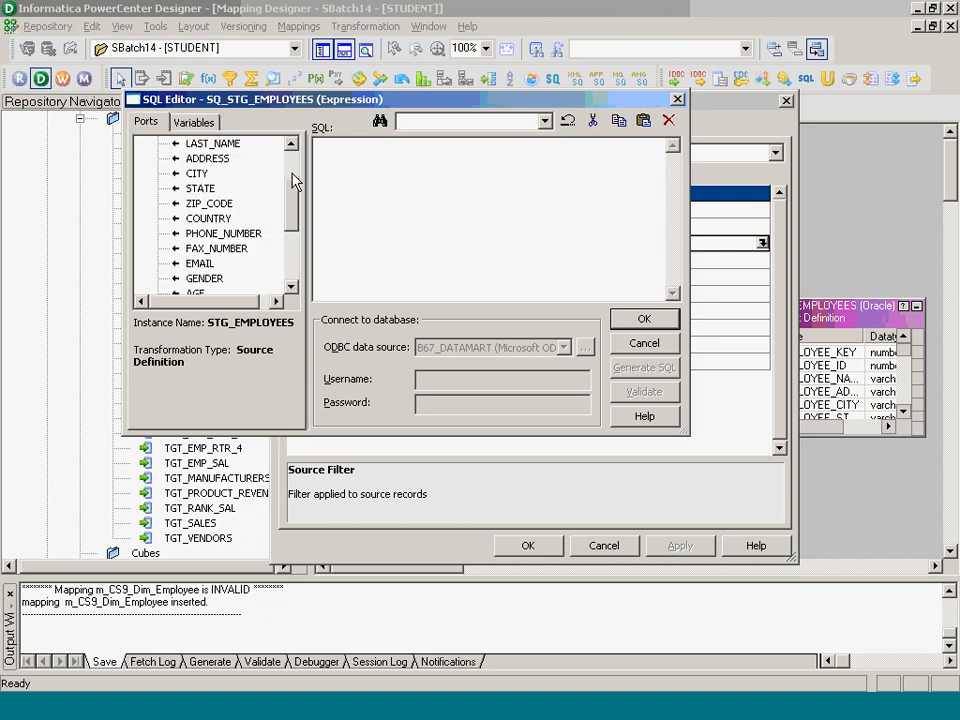
double_click(217, 188)
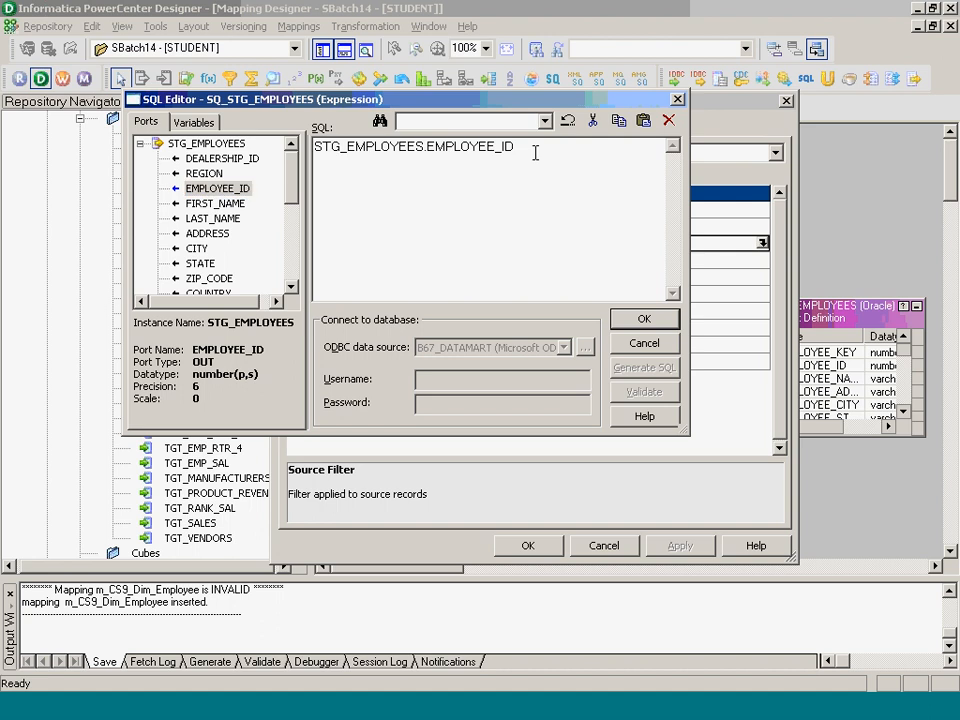
text(not is null)
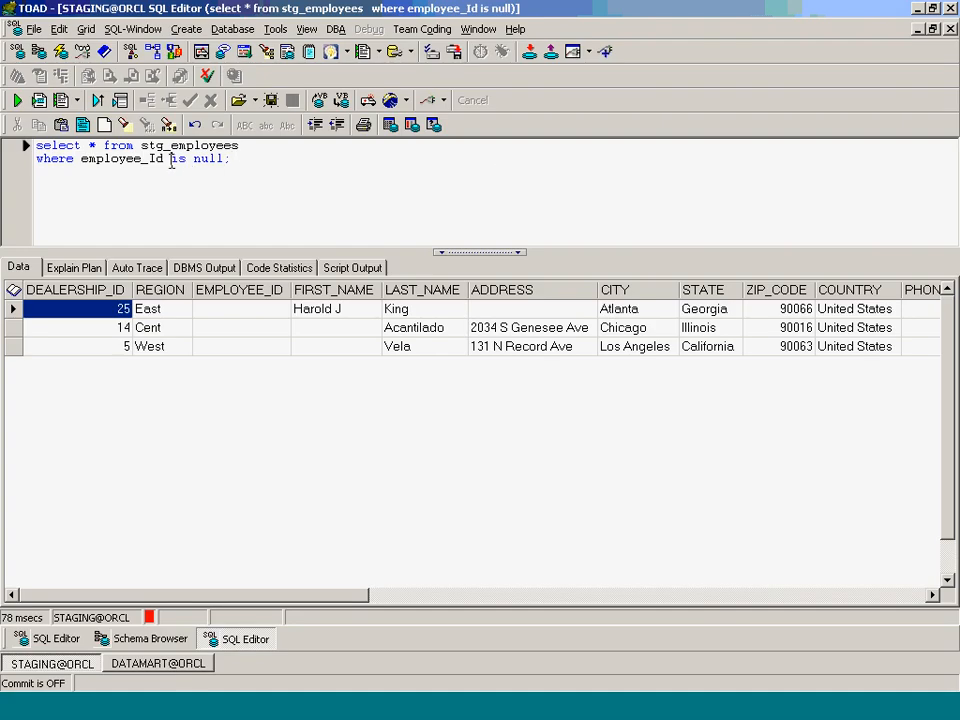
click(172, 162)
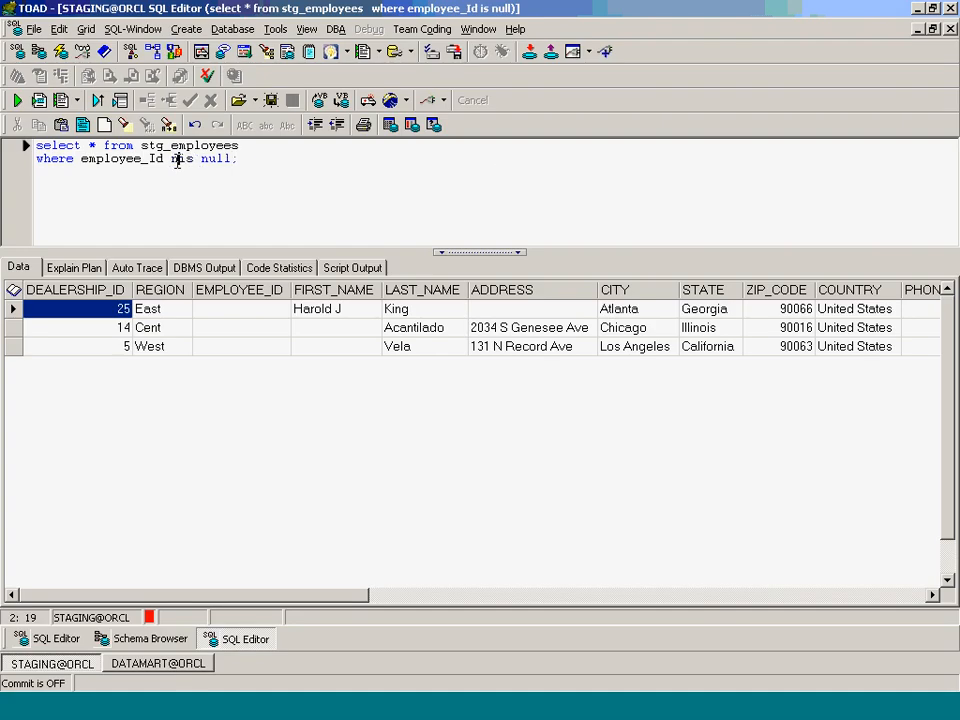
text(not)
key(F9)
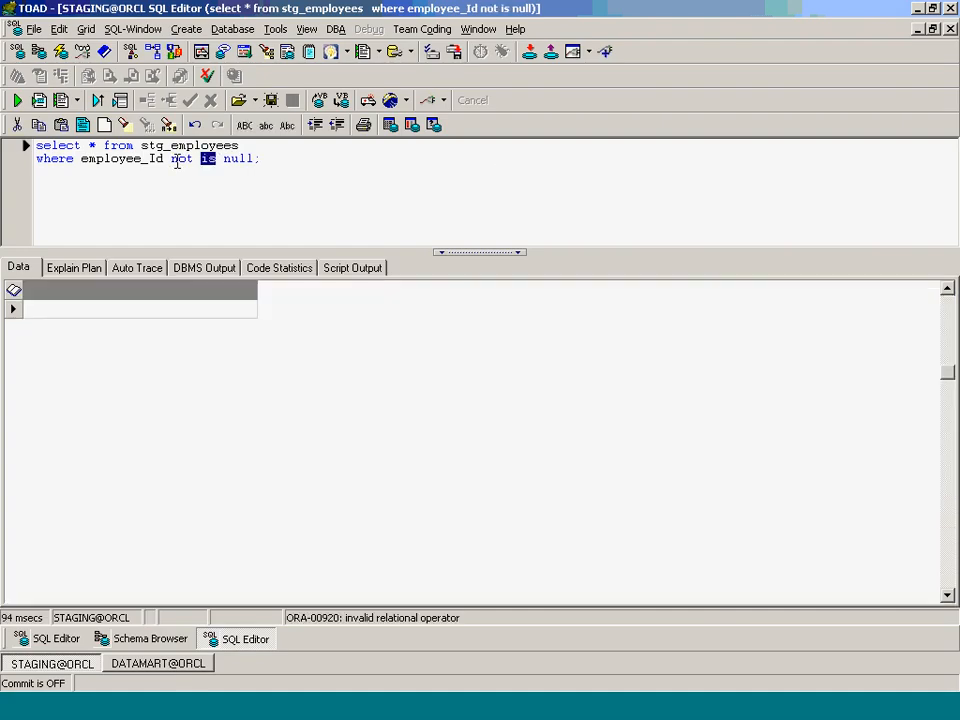
key(BackSpace)
key(BackSpace)
key(BackSpace)
key(BackSpace)
key(BackSpace)
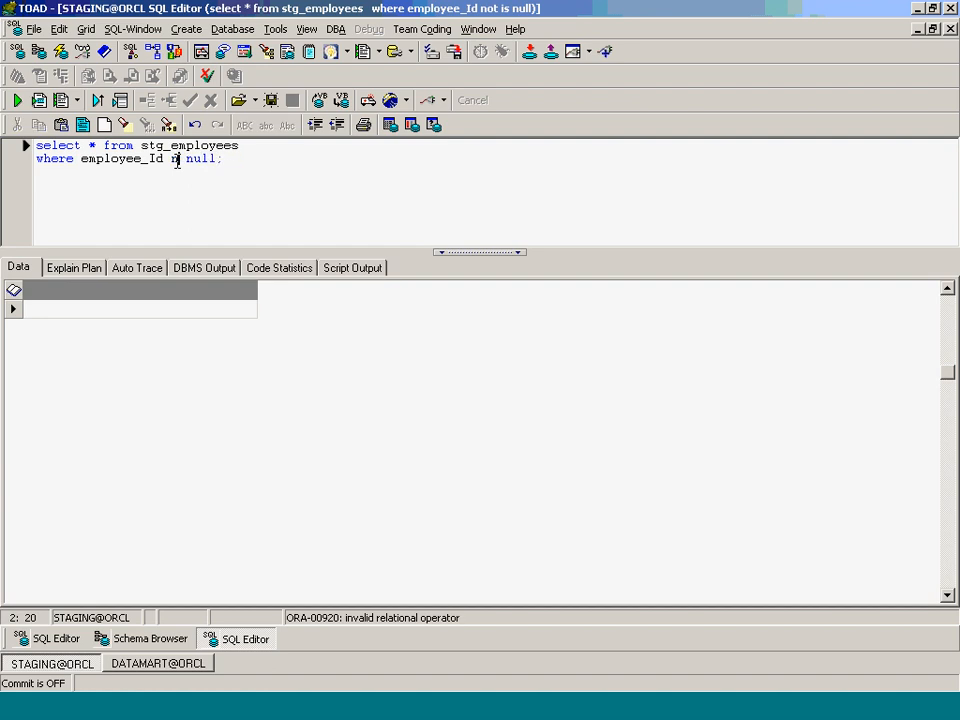
text(is not)
key(F9)
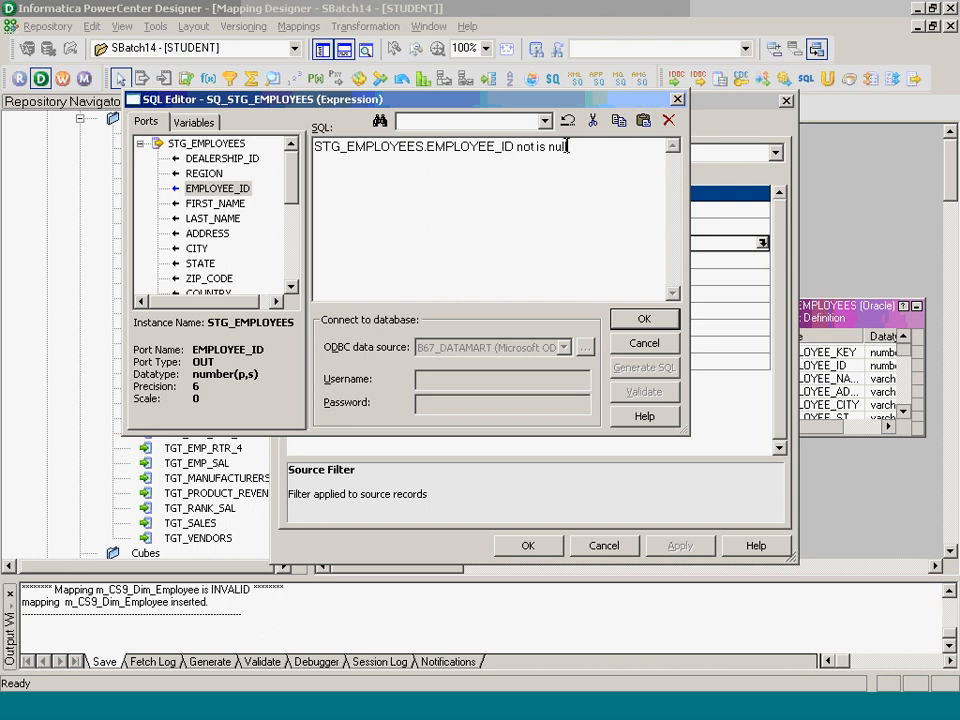
drag(568, 147, 515, 147)
key(BackSpace)
text(IS NOT NULL)
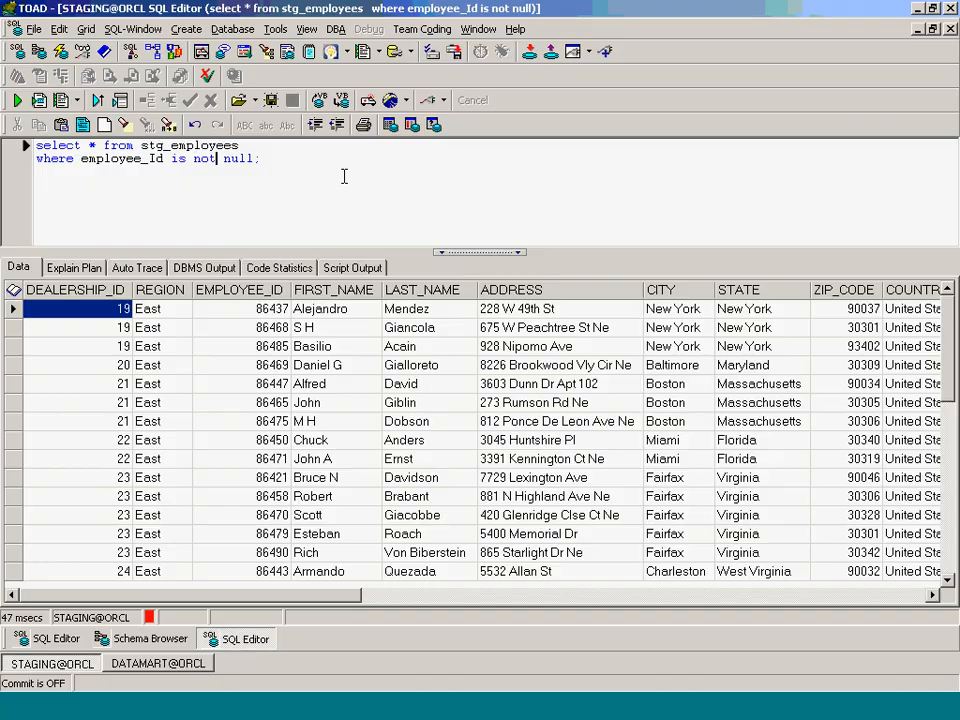
right_click(11, 289)
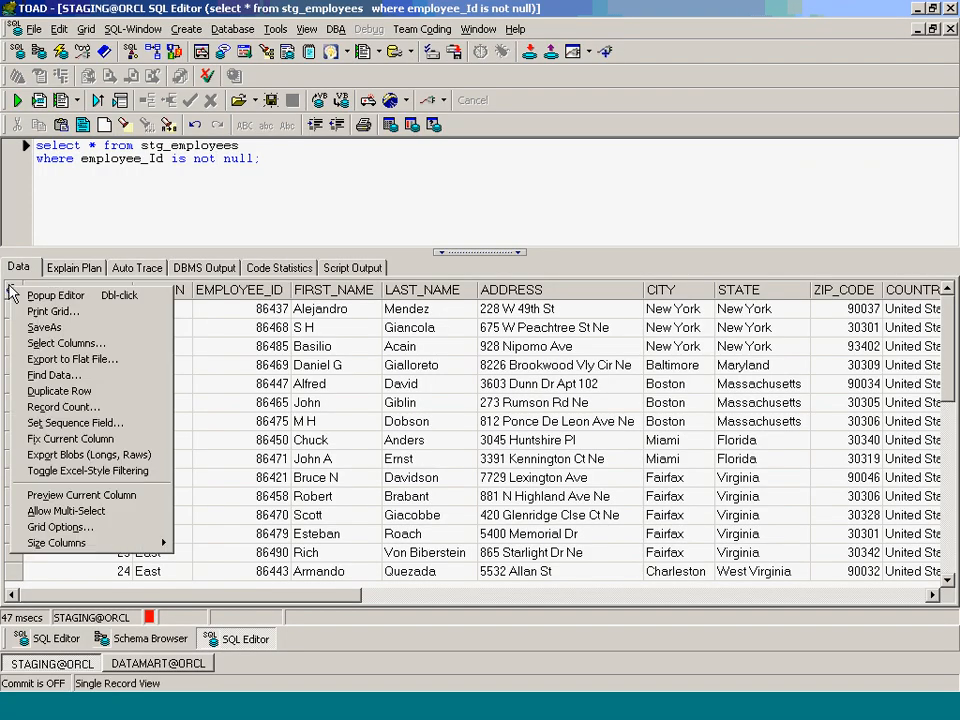
click(99, 409)
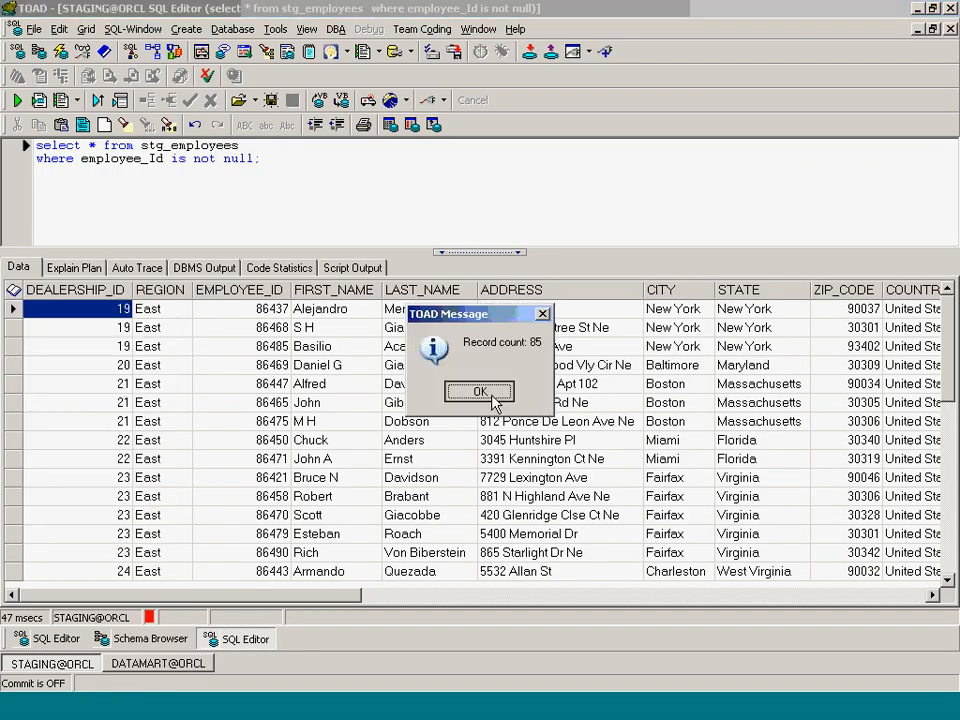
click(431, 391)
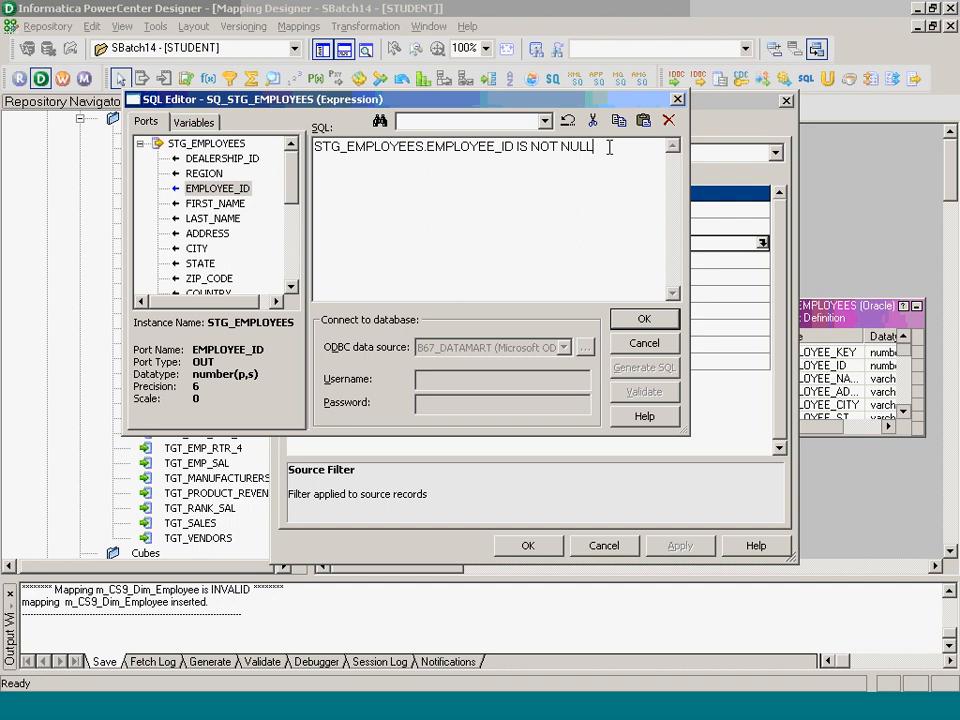
drag(613, 146, 152, 186)
key(Delete)
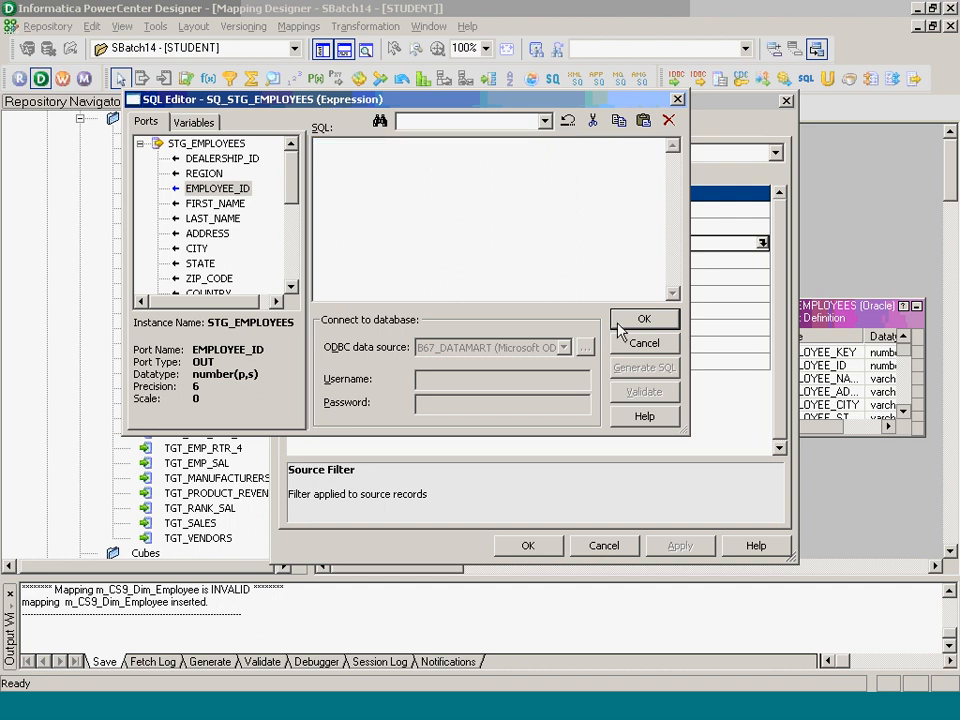
click(643, 318)
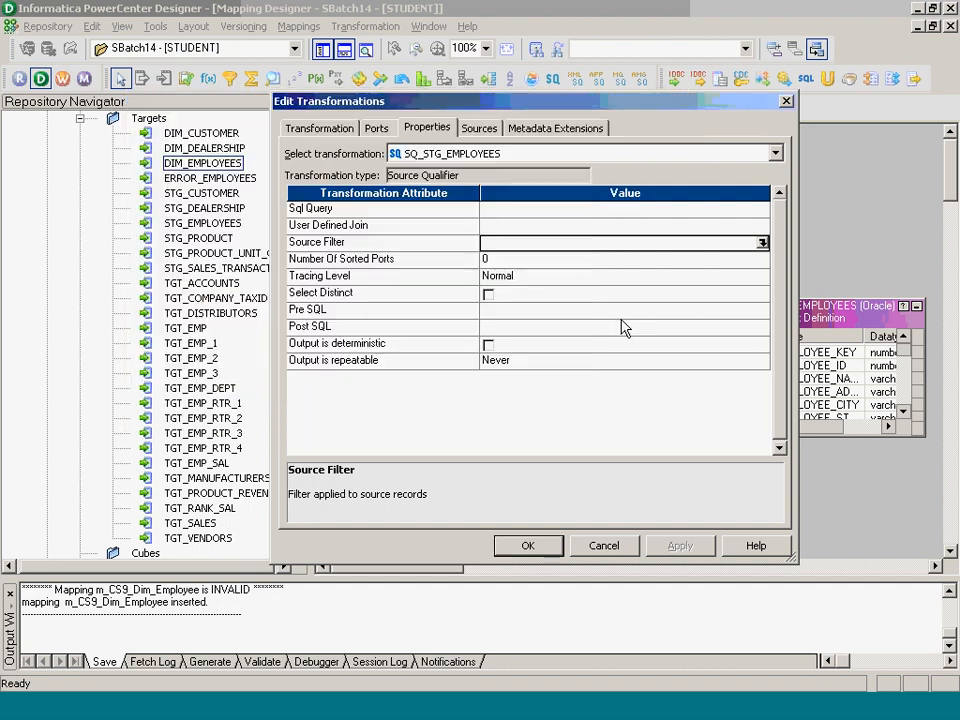
click(538, 543)
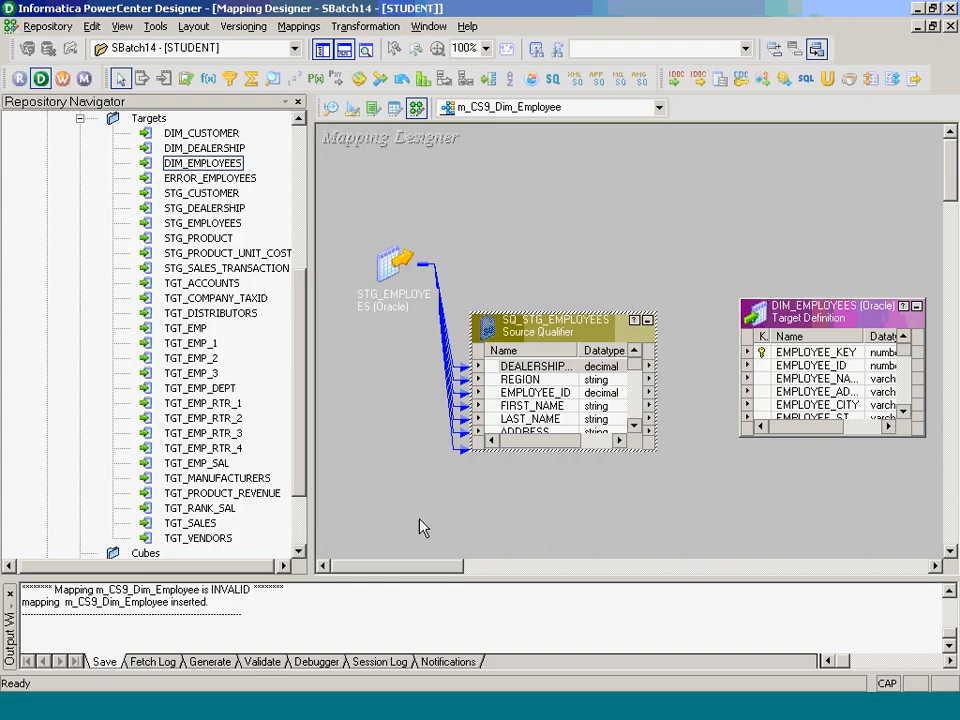
click(365, 26)
- Create a Filter transformation named Fil_Employee_Id and place it above the source qualifier
click(384, 68)
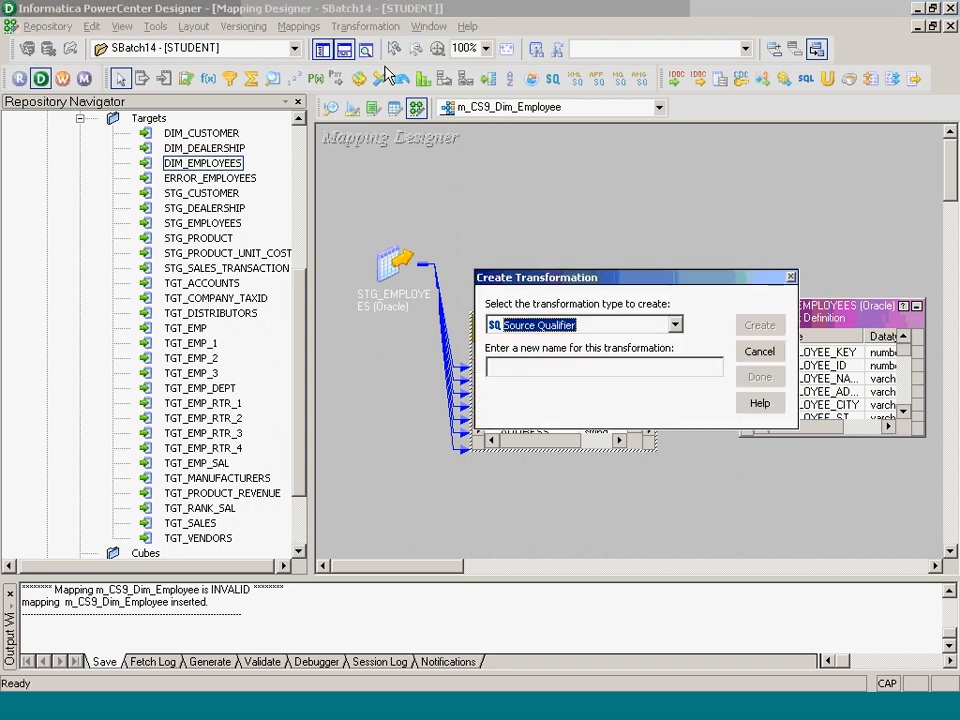
key(f)
key(Tab)
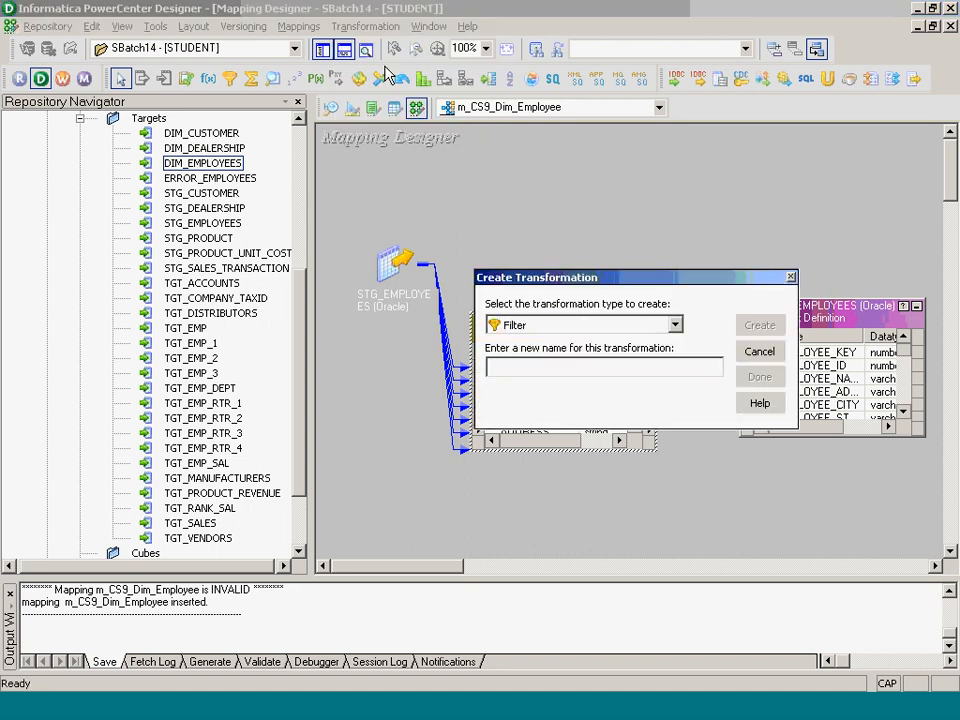
text(Fil_Employee)
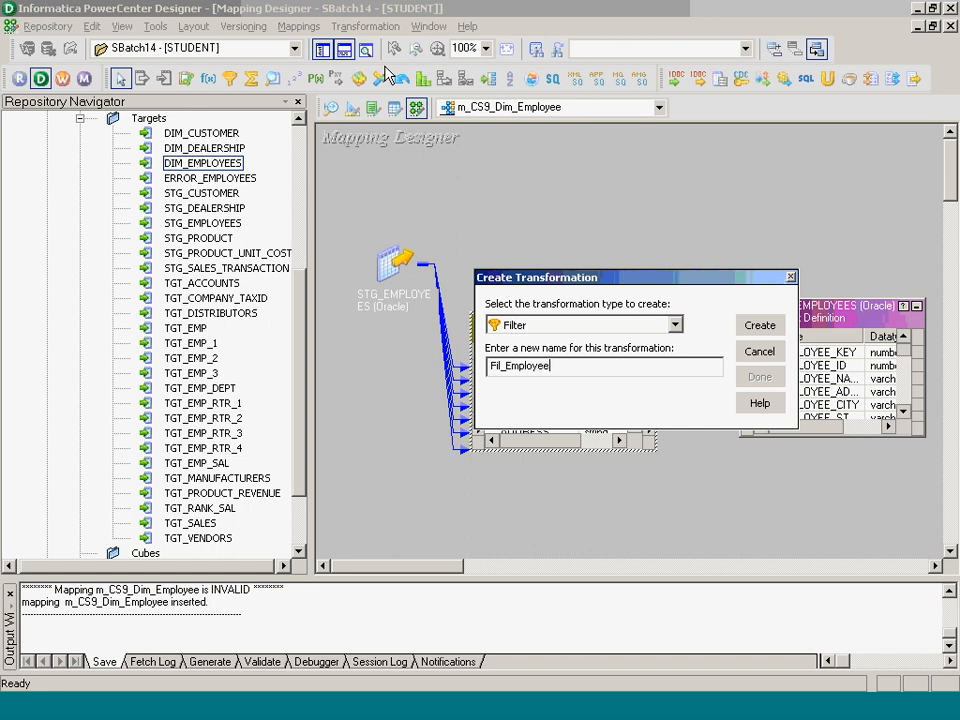
text(_Id)
key(Return)
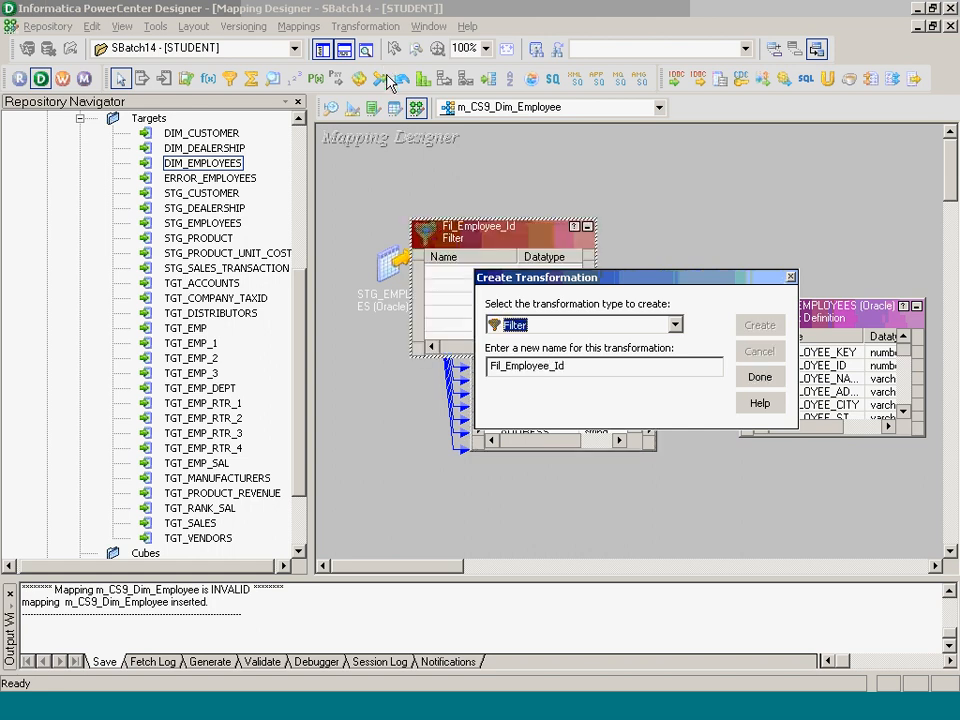
click(759, 377)
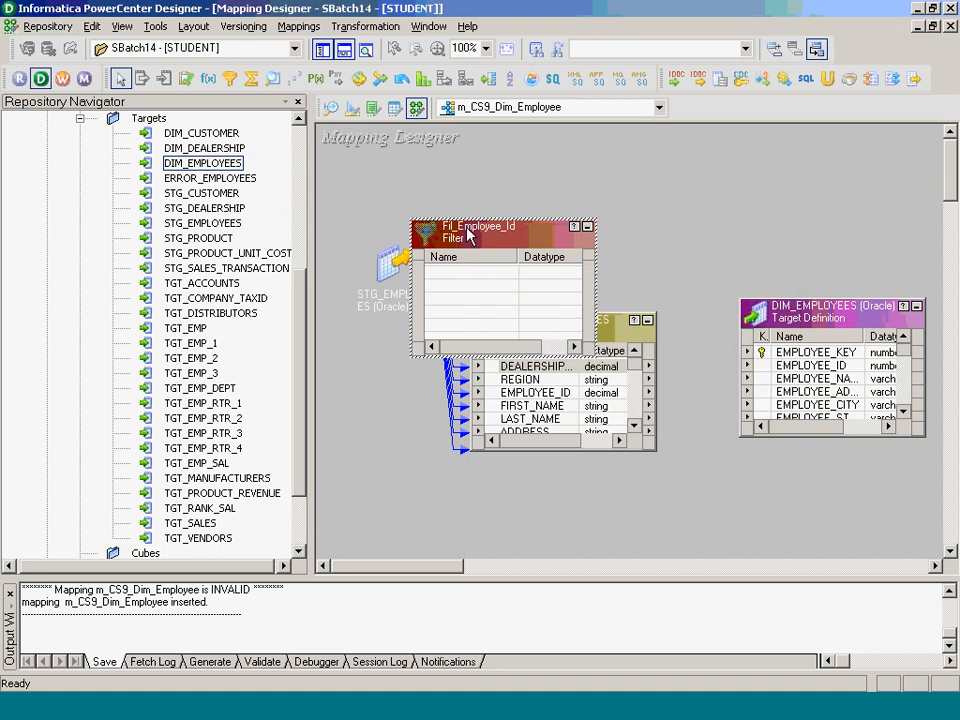
drag(463, 237, 593, 169)
- Link all SQ_STG_EMPLOYEES ports, through DATE_ENTERED, into Fil_Employee_Id
click(545, 366)
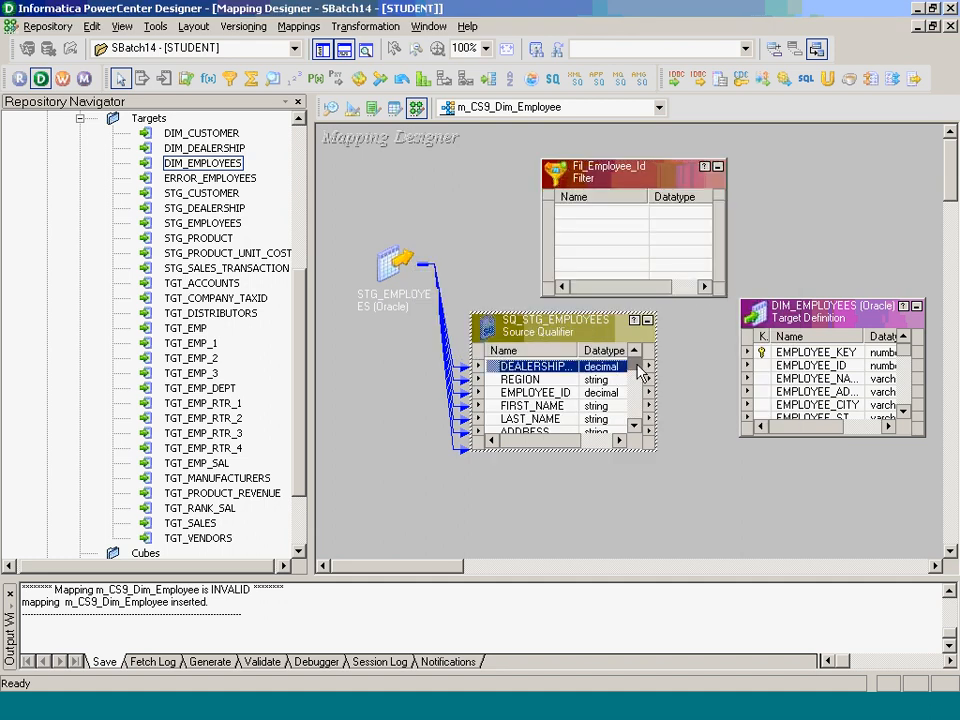
drag(635, 367, 634, 422)
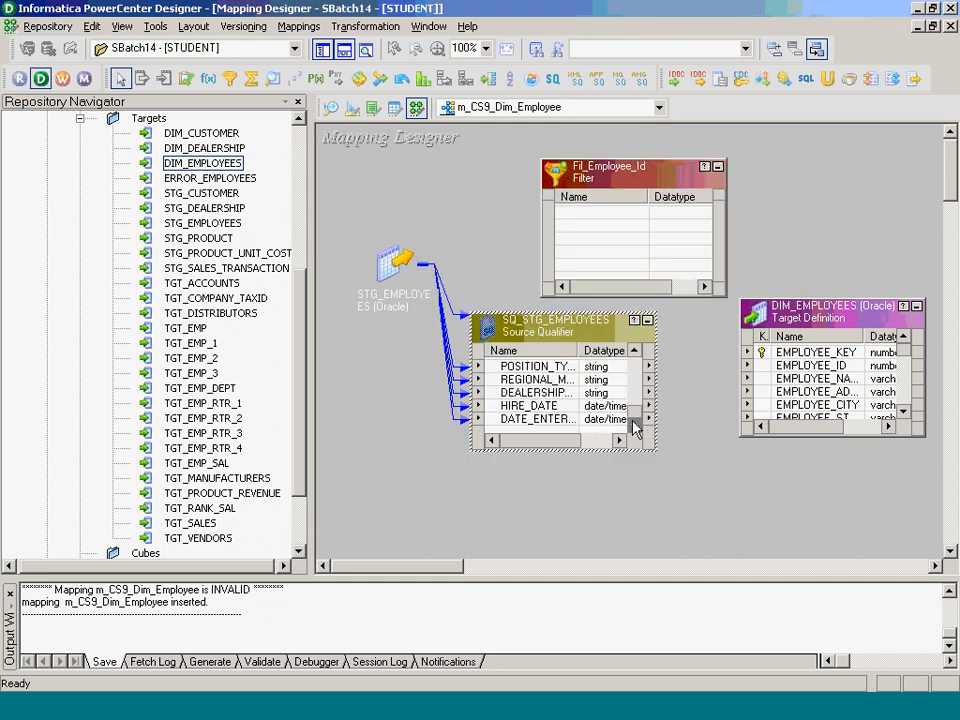
shift+click(575, 418)
drag(574, 418, 583, 232)
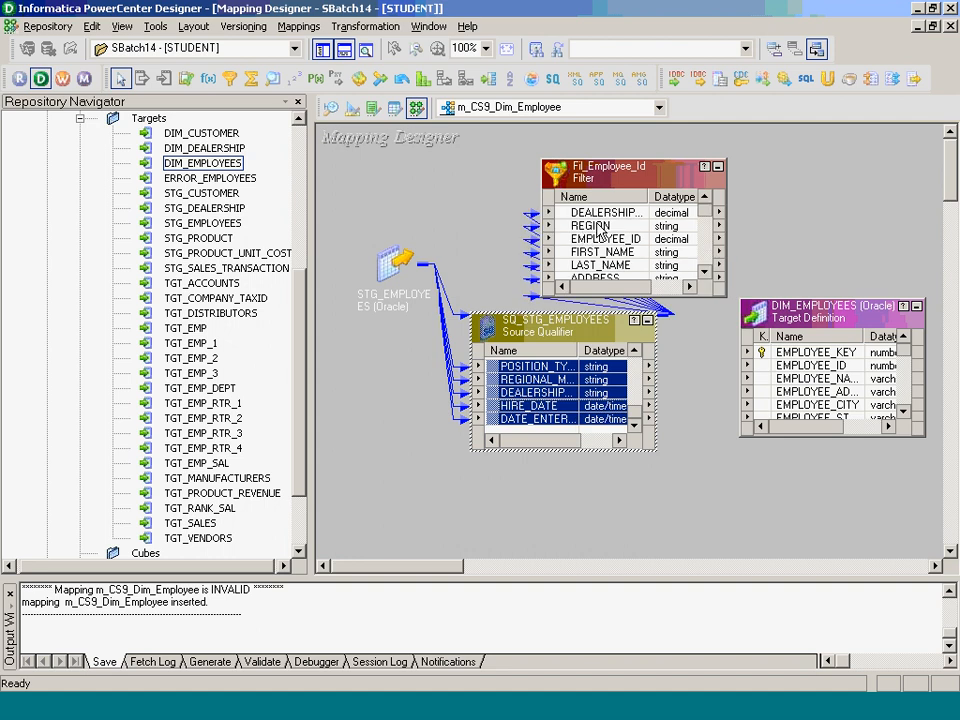
double_click(596, 222)
- Replace the default TRUE filter condition with a first attempt, EMPLOYEE_ID is not null
click(428, 128)
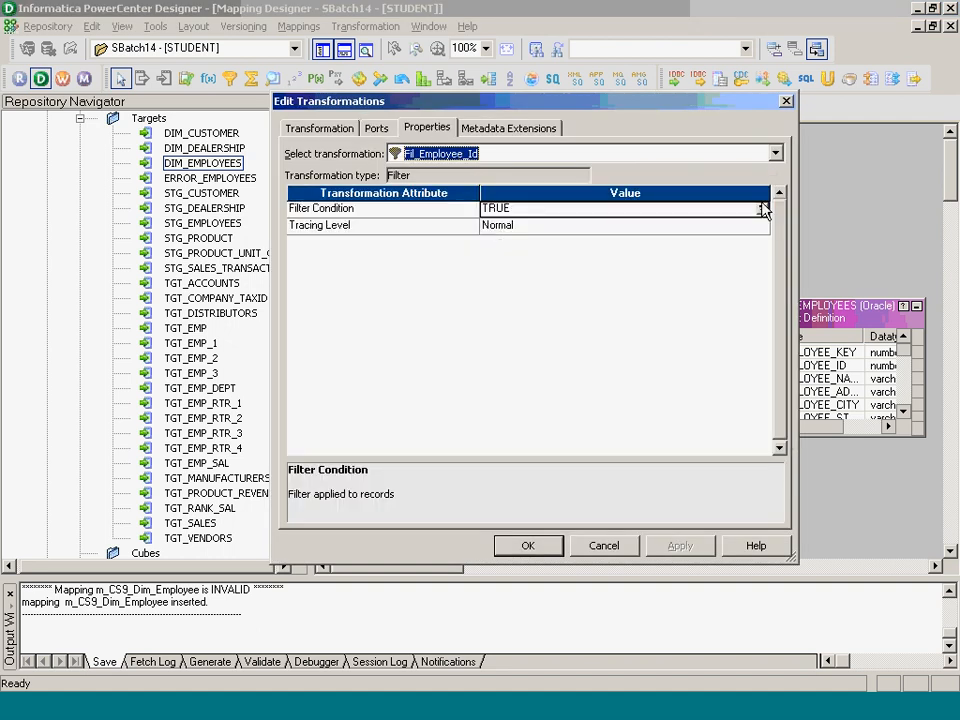
click(761, 209)
drag(556, 154, 439, 140)
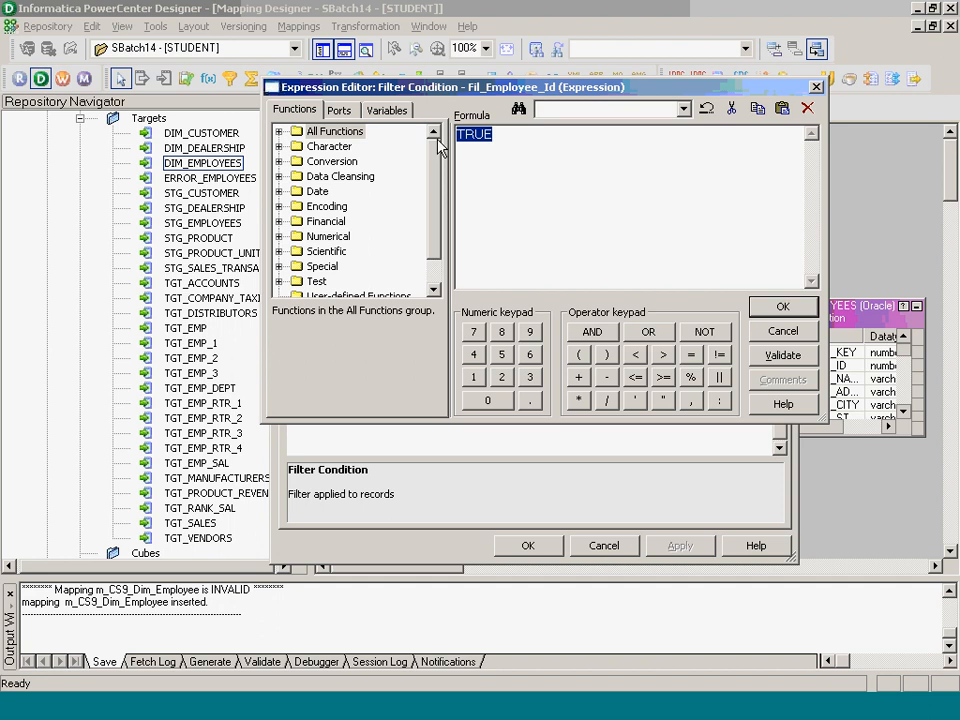
click(339, 112)
double_click(356, 176)
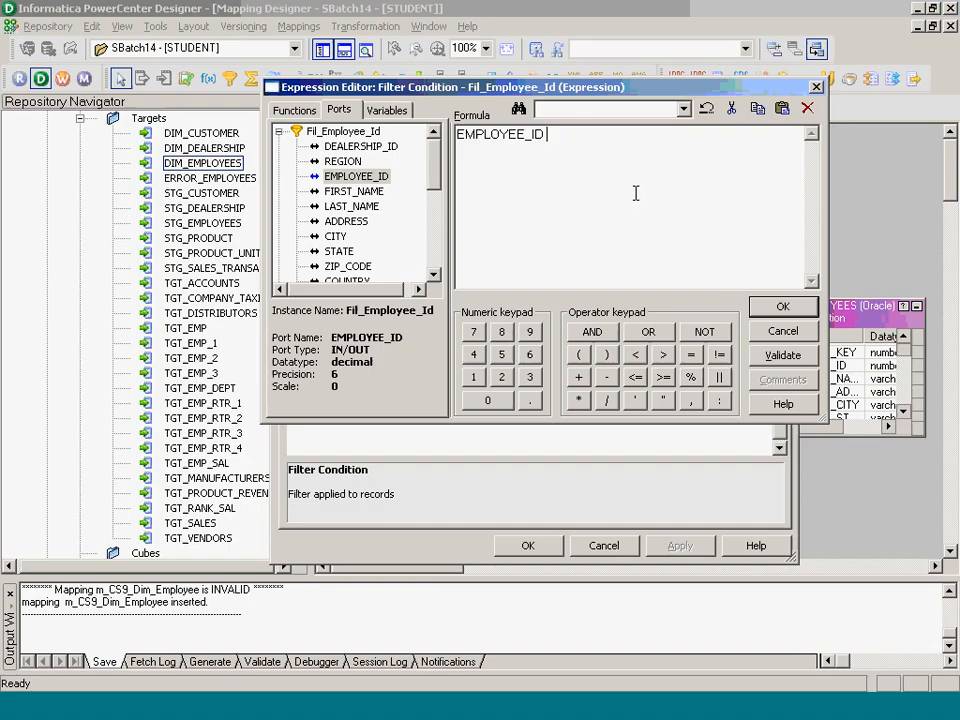
text(is not null)
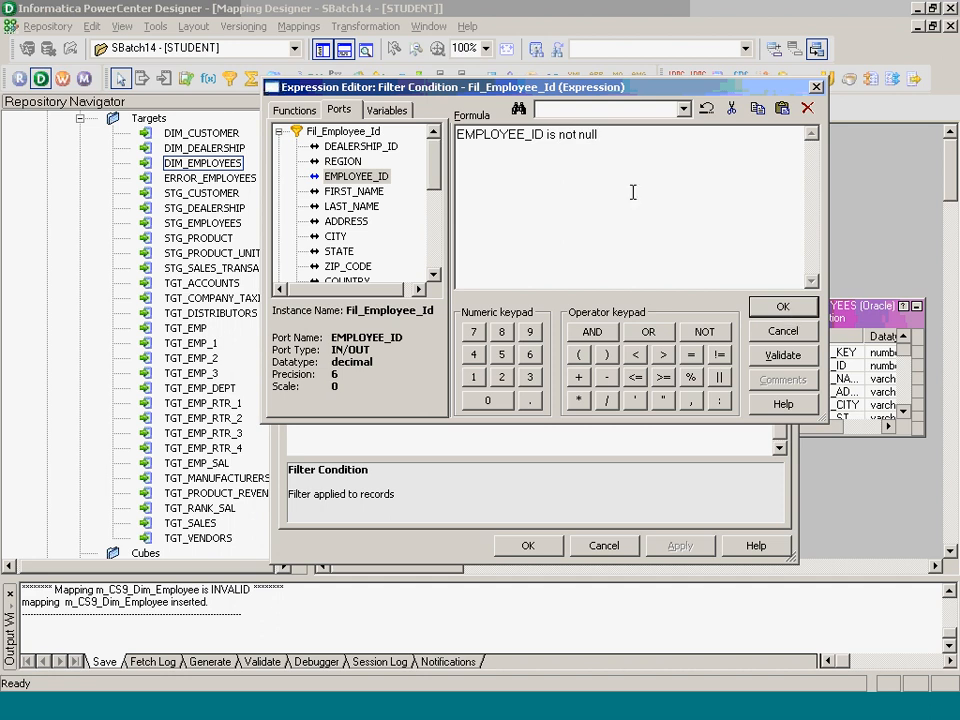
- Rewrite the condition as NOT ISNULL(EMPLOYEE_ID), validate it and keep it
drag(626, 138, 447, 157)
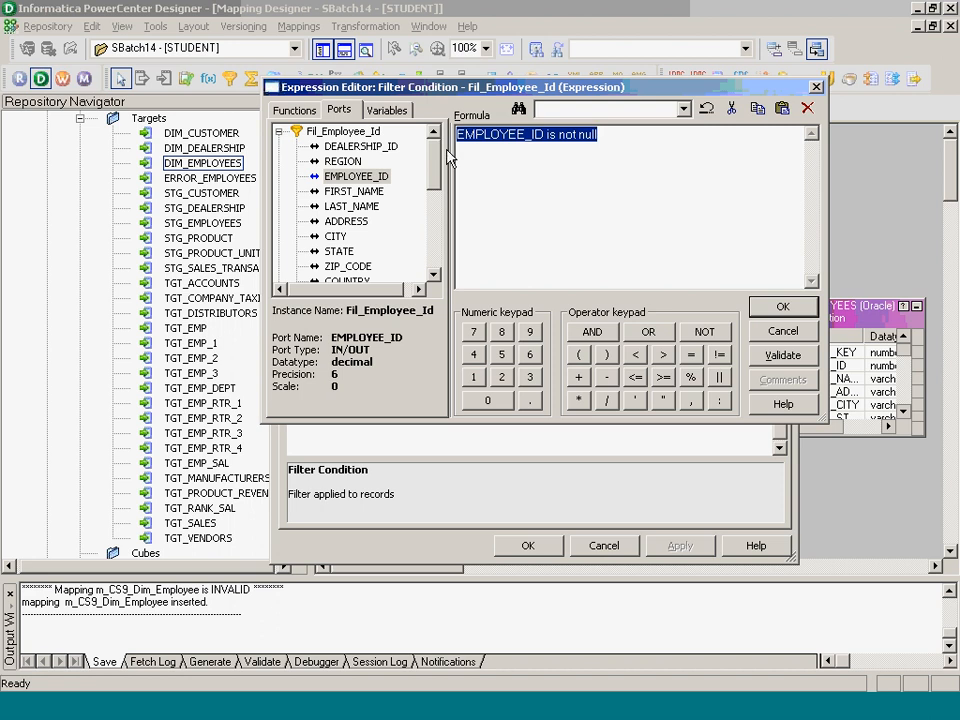
key(BackSpace)
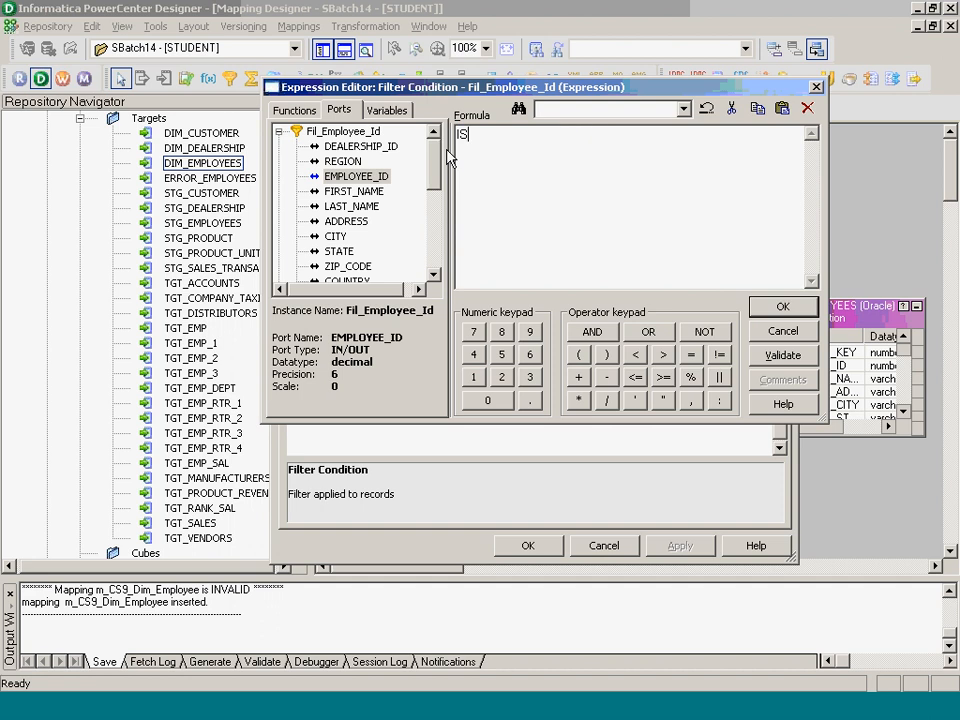
text(IS NOTNU)
text(LL)
key(BackSpace)
key(BackSpace)
key(BackSpace)
key(BackSpace)
key(BackSpace)
key(BackSpace)
key(BackSpace)
key(BackSpace)
key(BackSpace)
key(BackSpace)
text(NOT ISNULL())
double_click(357, 178)
click(788, 355)
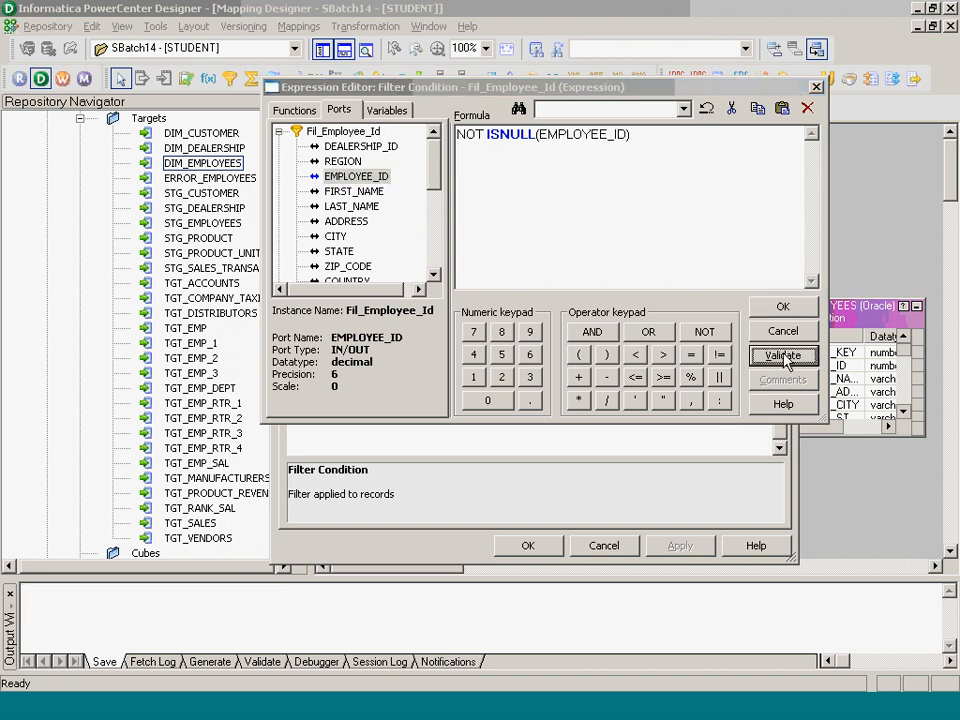
click(478, 377)
click(782, 307)
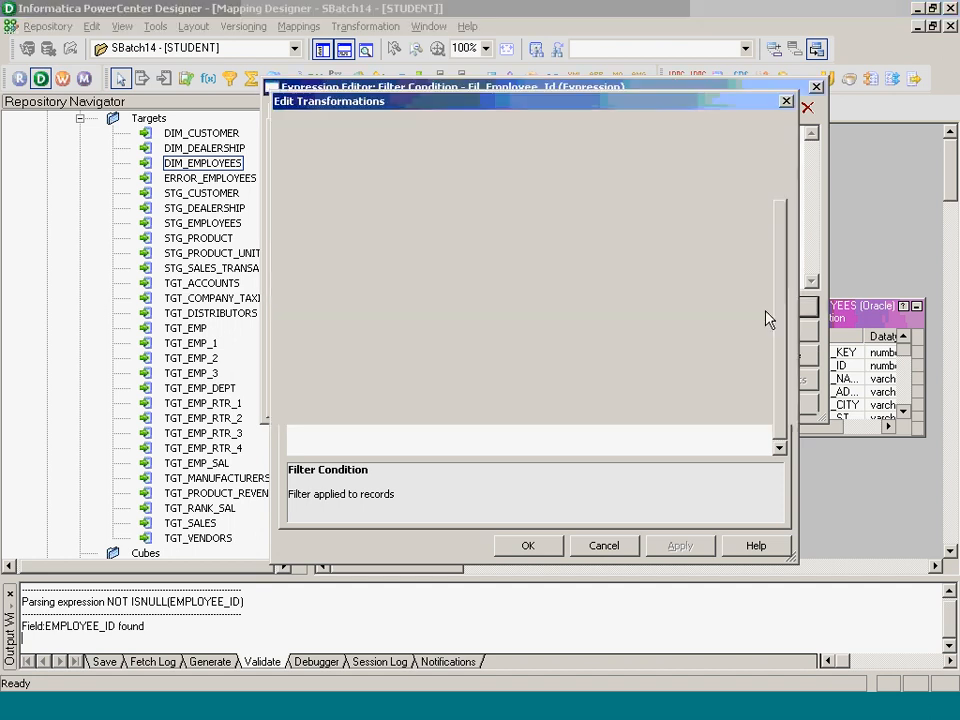
- Apply the filter changes and collapse SQ_STG_EMPLOYEES to an icon below the source
click(533, 546)
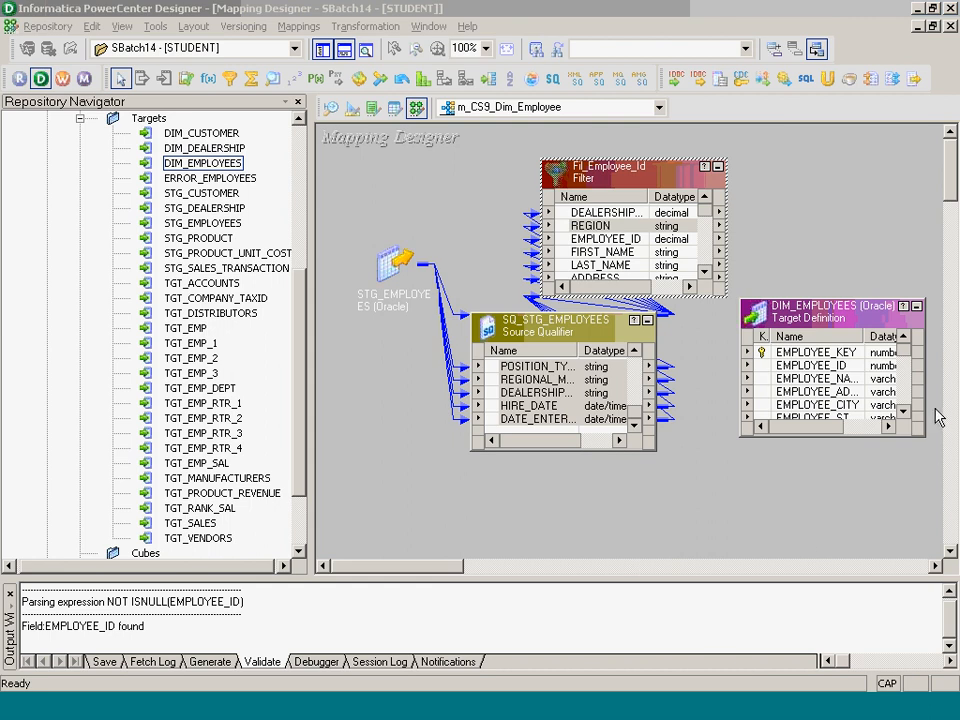
click(646, 319)
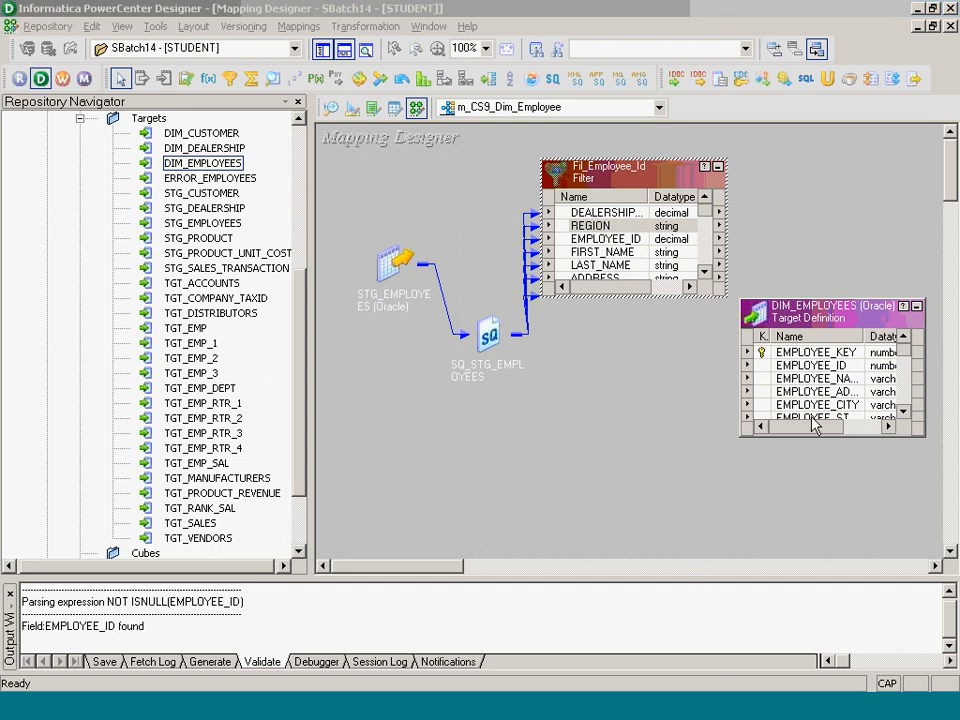
drag(481, 338, 398, 348)
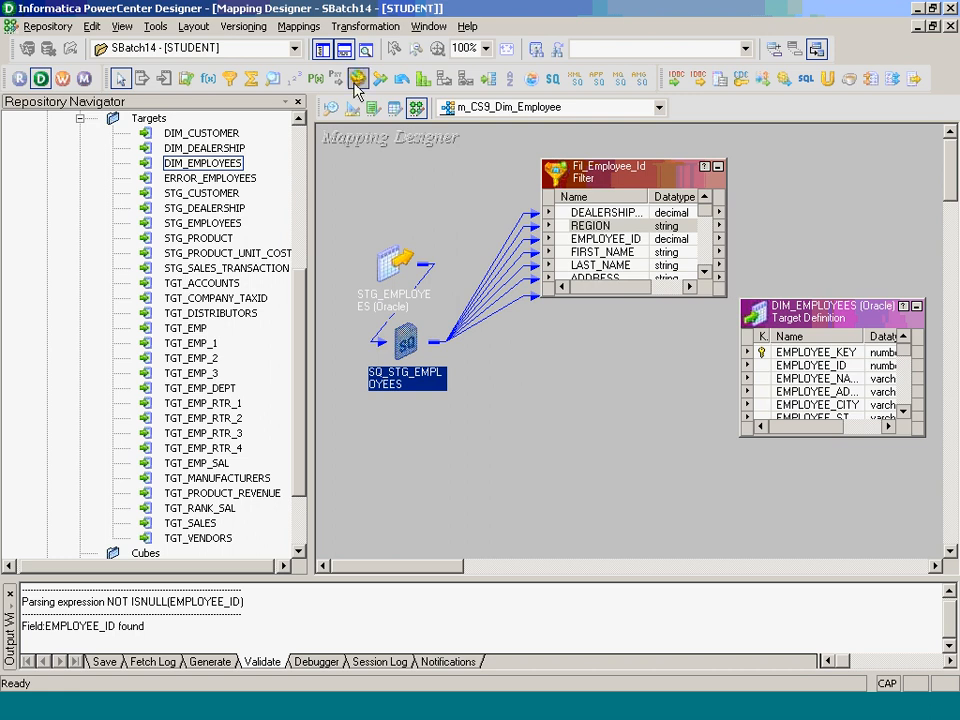
click(357, 30)
- Create an Expression transformation named Exp_Dim_Employees, correcting typos in the name
click(379, 73)
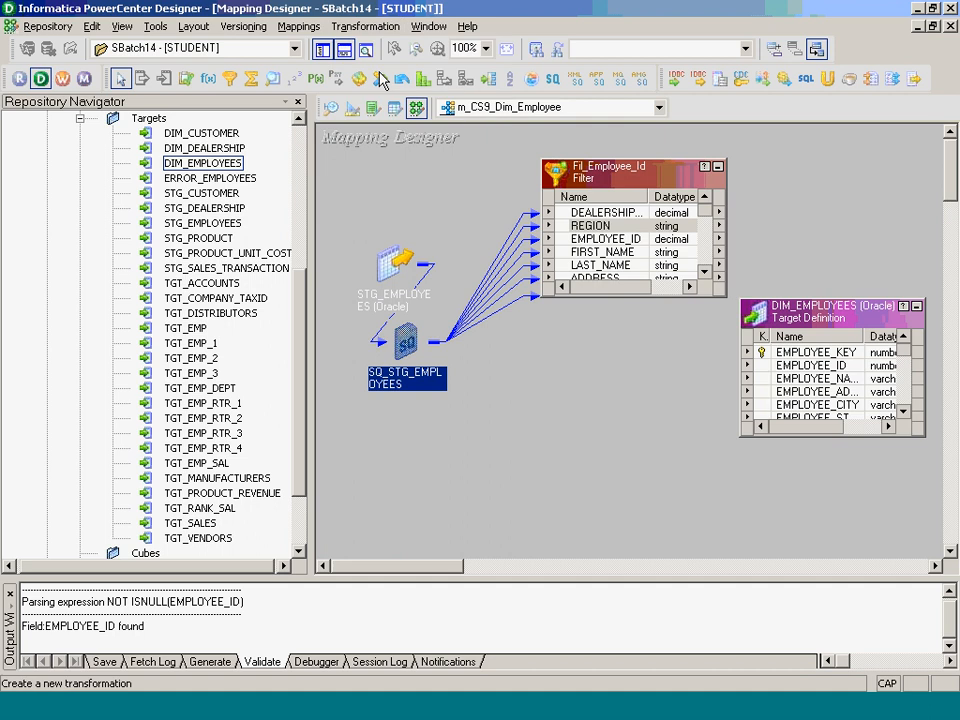
key(Tab)
text(eX)
key(BackSpace)
key(BackSpace)
text(e)
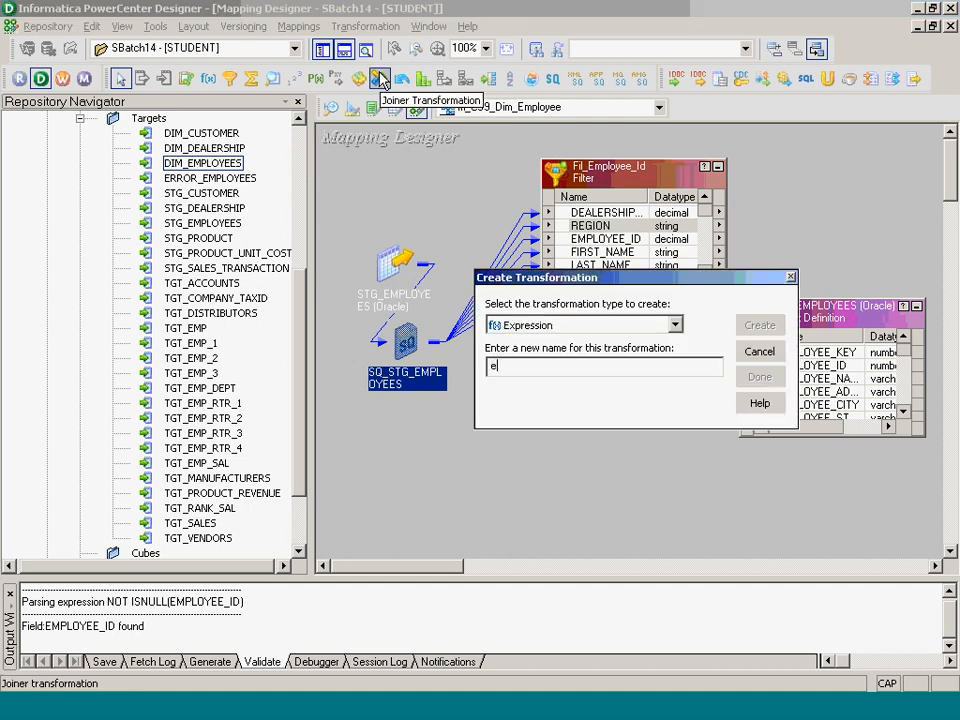
key(BackSpace)
text(ExP)
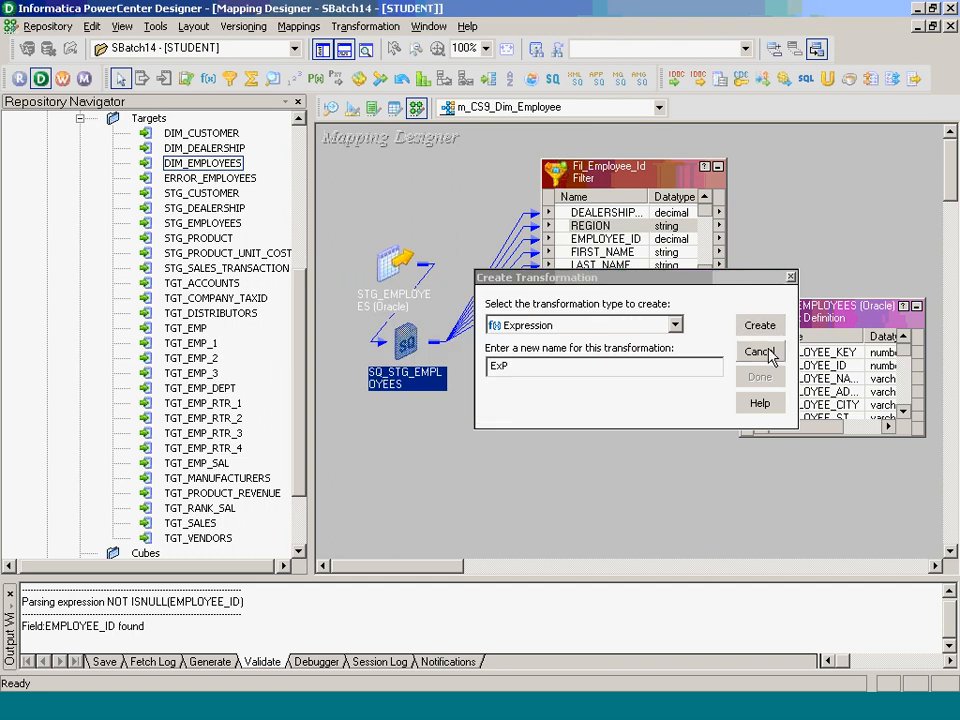
click(631, 371)
key(BackSpace)
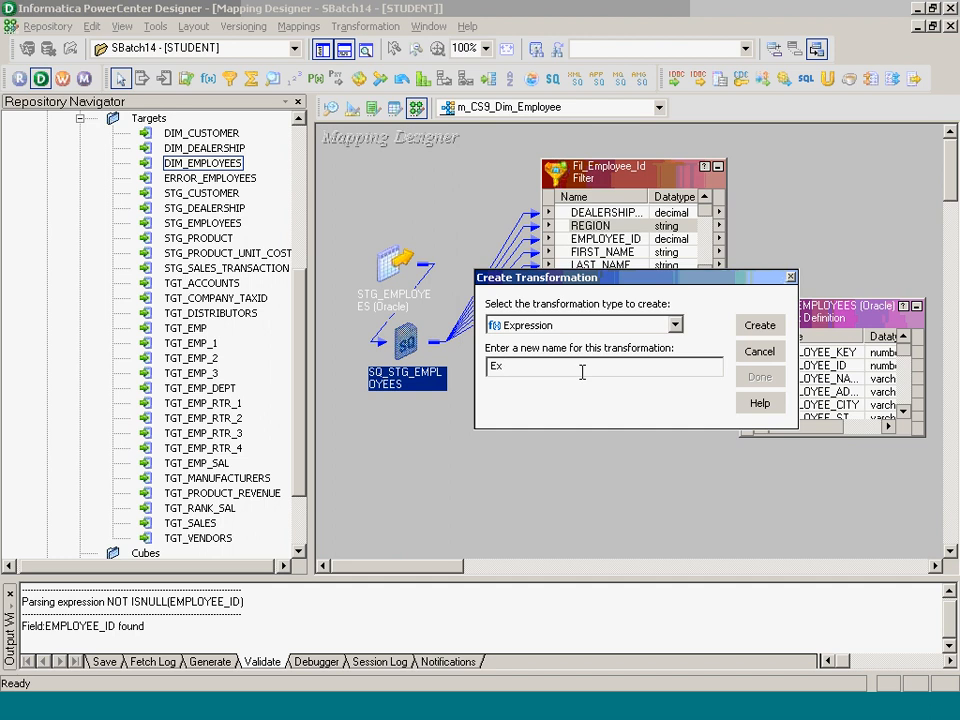
key(Caps_Lock)
text(P)
key(BackSpace)
key(Caps_Lock)
text(p_Dim_Employees)
key(Return)
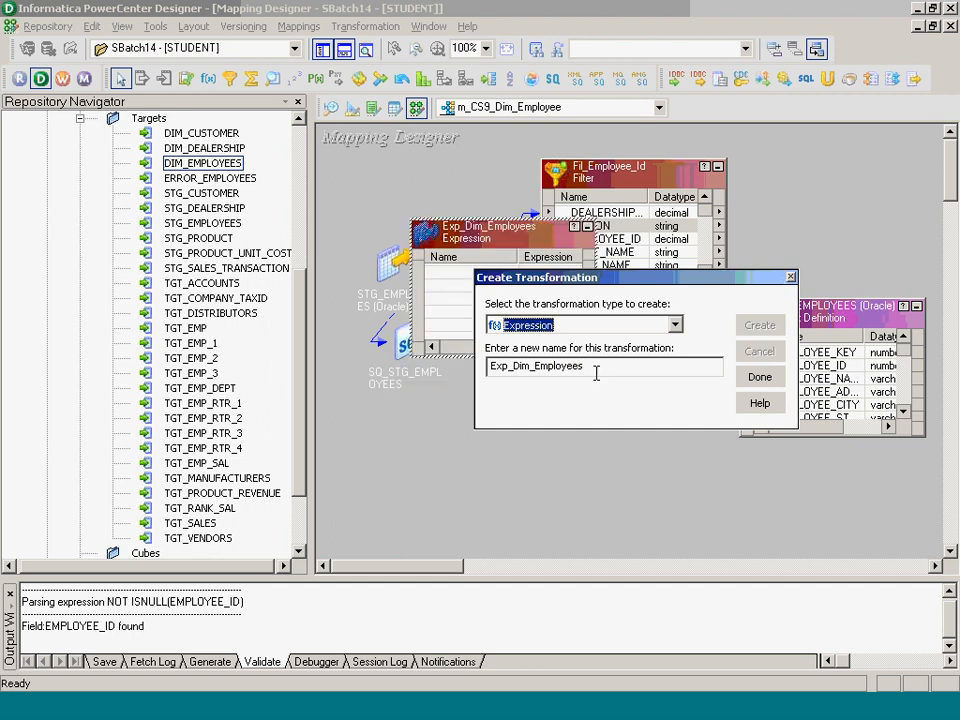
click(758, 379)
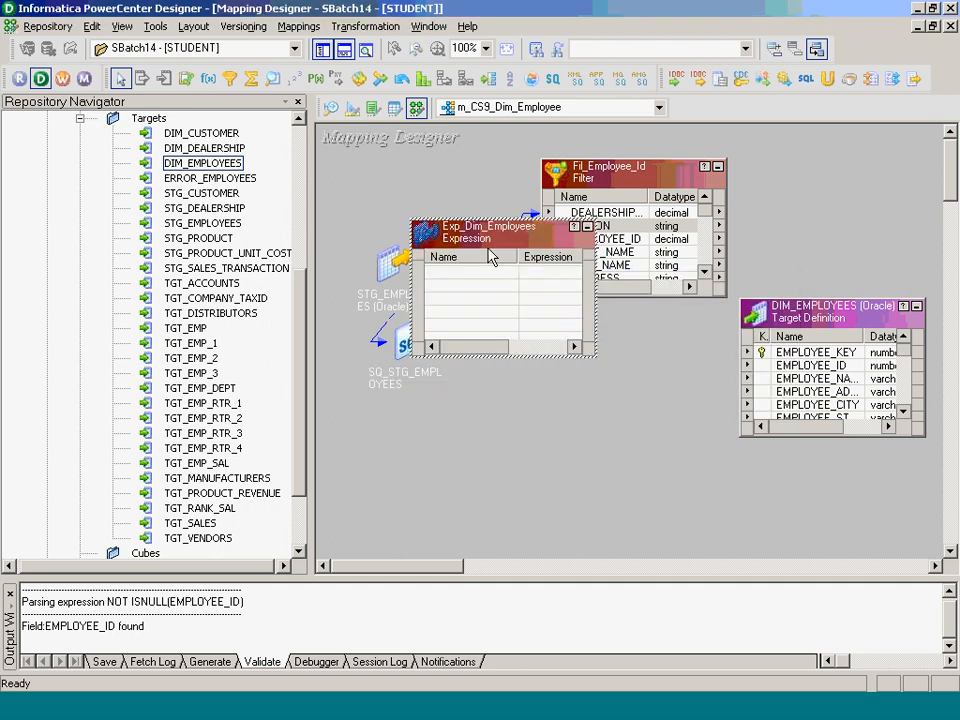
- Hide the Navigator, then rearrange and enlarge the filter, Exp_Dim_Employees and DIM_EMPLOYEES boxes
drag(490, 257, 657, 370)
click(322, 50)
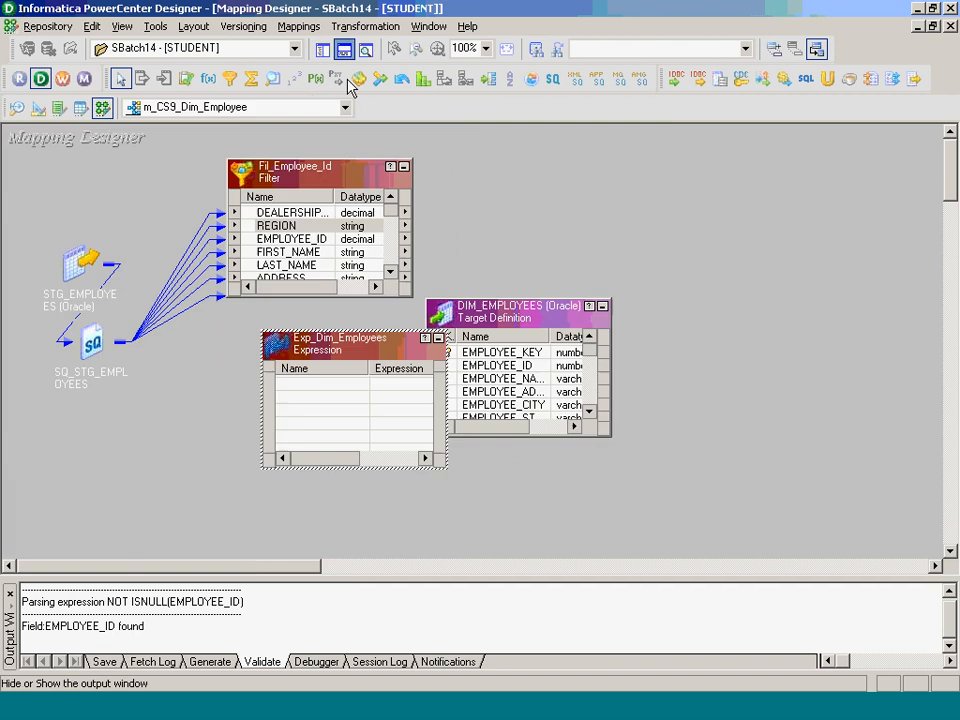
drag(530, 316, 872, 349)
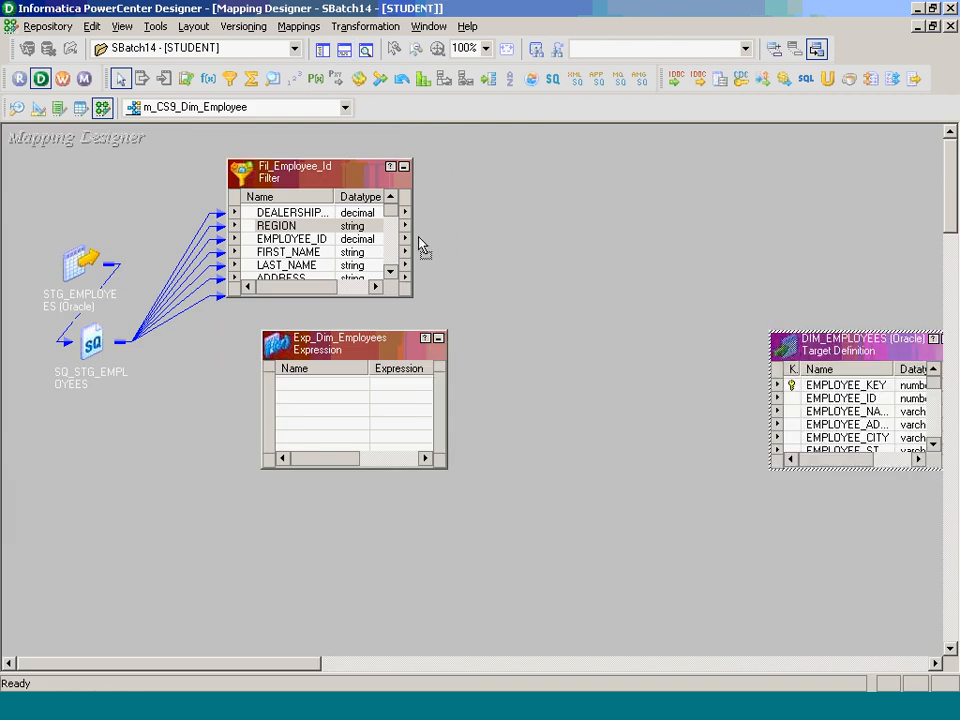
drag(343, 171, 248, 198)
drag(387, 349, 550, 158)
drag(558, 266, 585, 493)
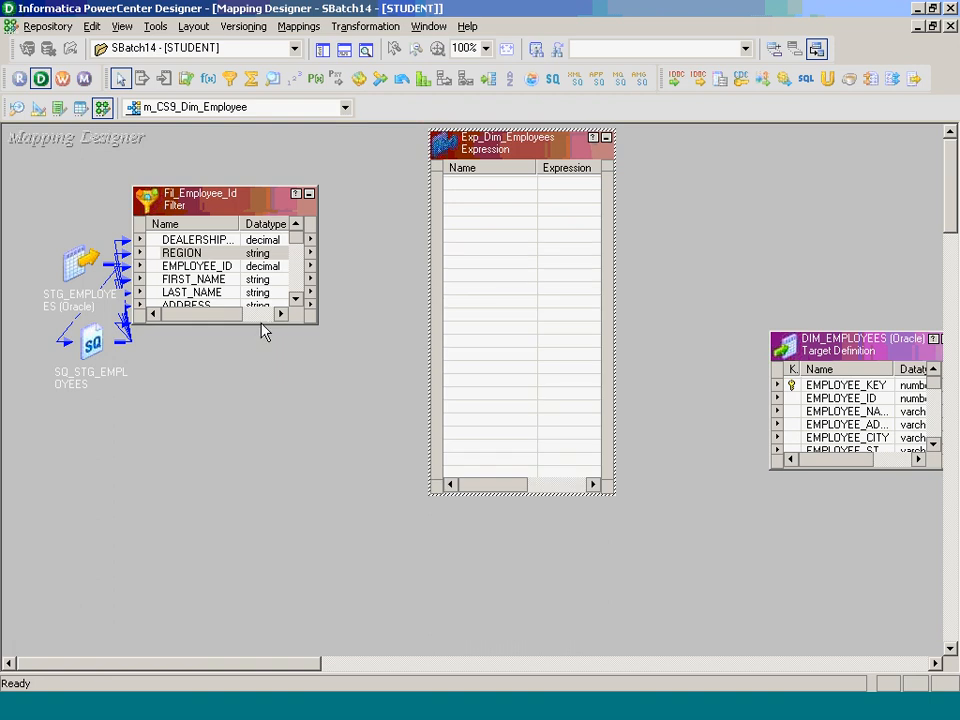
drag(259, 326, 268, 580)
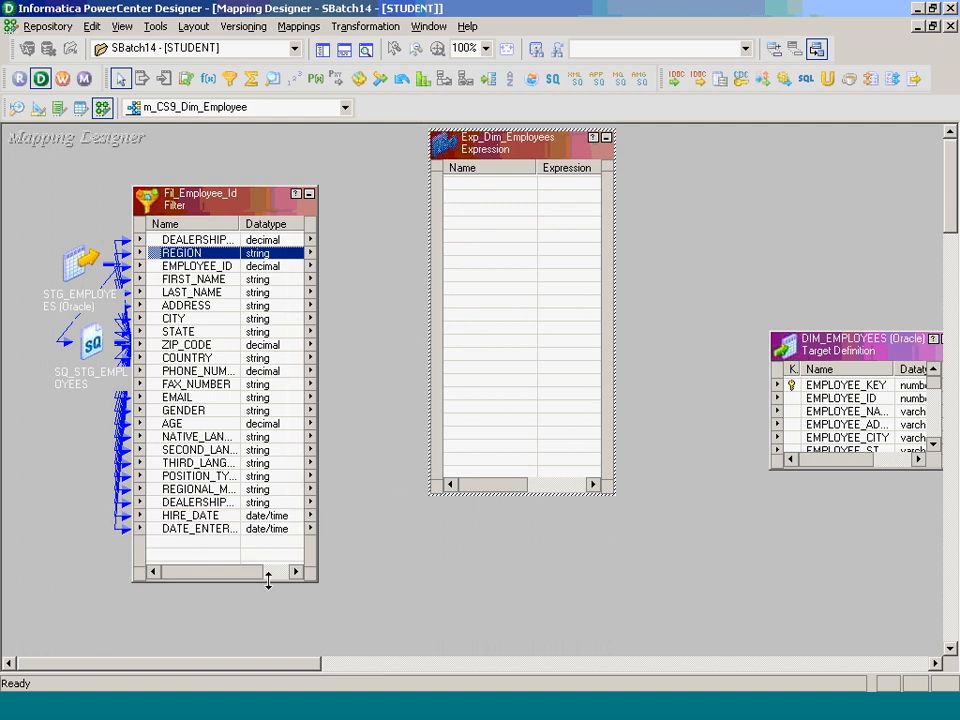
drag(883, 341, 780, 210)
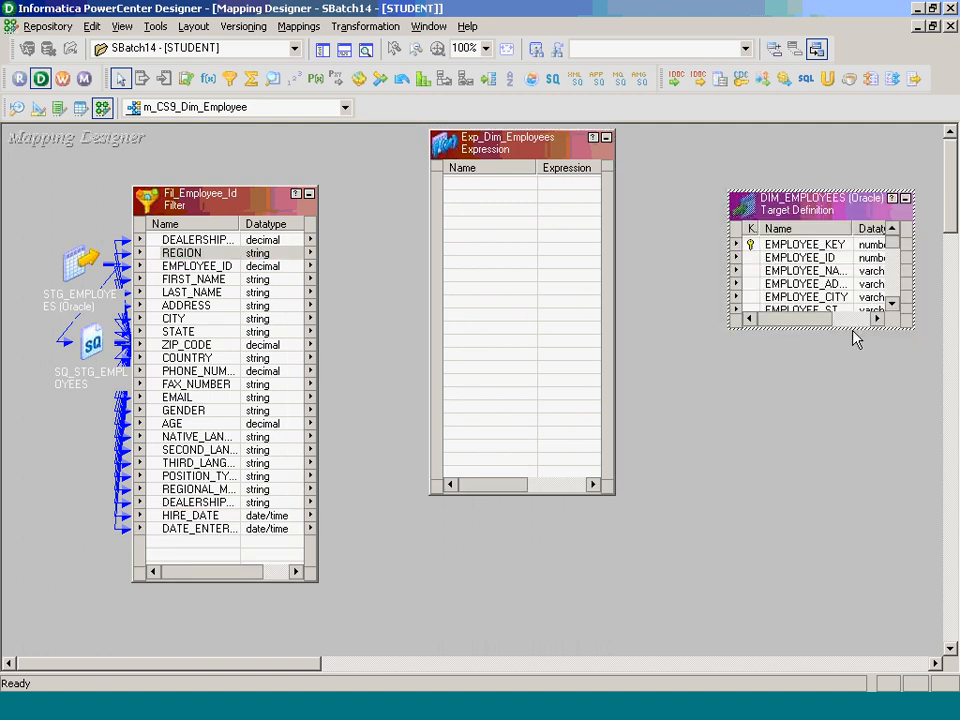
drag(853, 328, 897, 605)
- Link EMPLOYEE_ID, FIRST_NAME and LAST_NAME from Fil_Employee_Id into Exp_Dim_Employees
click(196, 266)
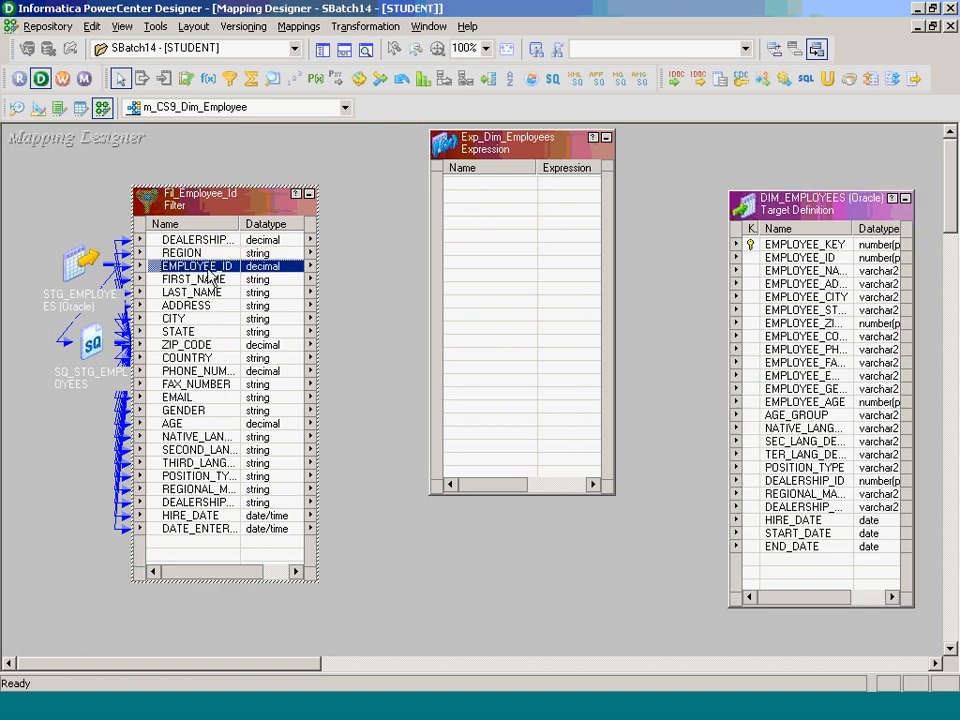
ctrl+click(205, 279)
ctrl+click(210, 292)
drag(214, 276, 513, 197)
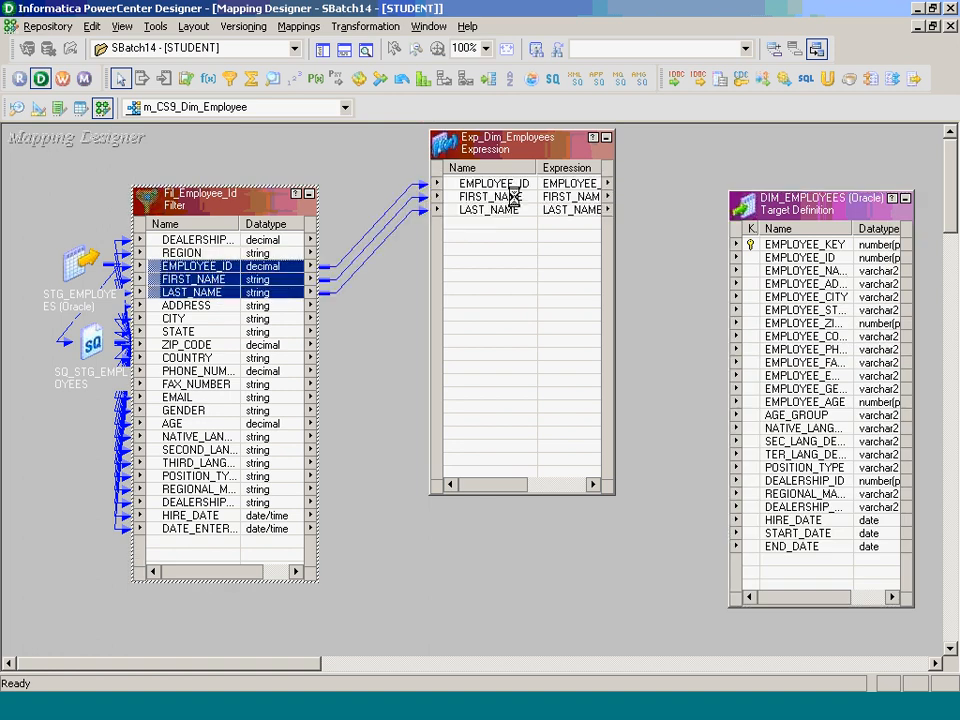
- Add a new port named EMPLOYEE_NAME to Exp_Dim_Employees
double_click(497, 209)
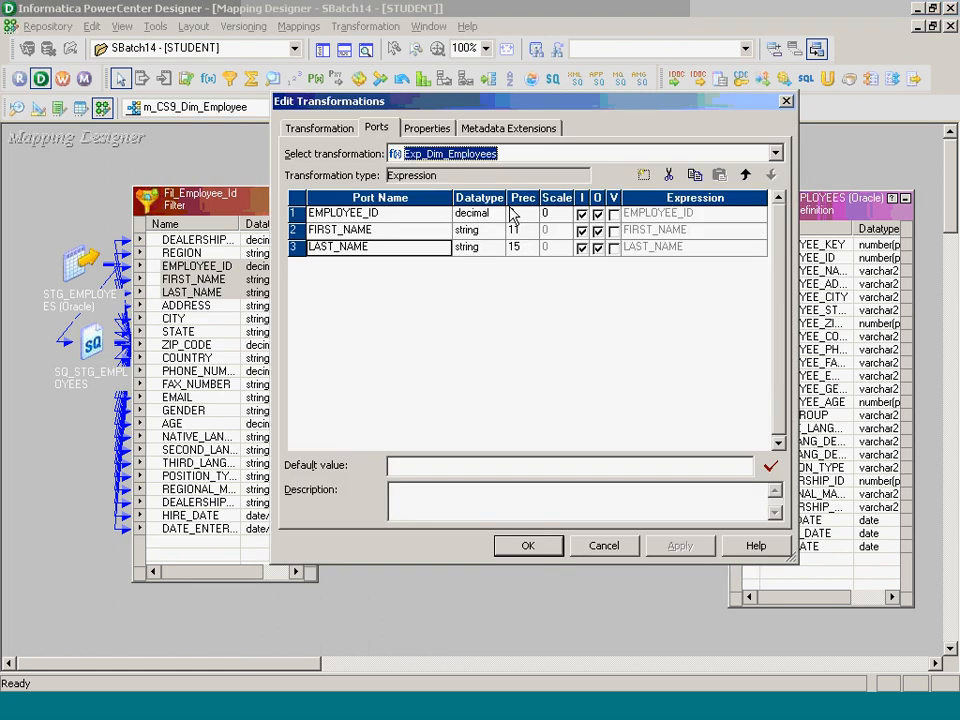
click(644, 175)
text(EJ)
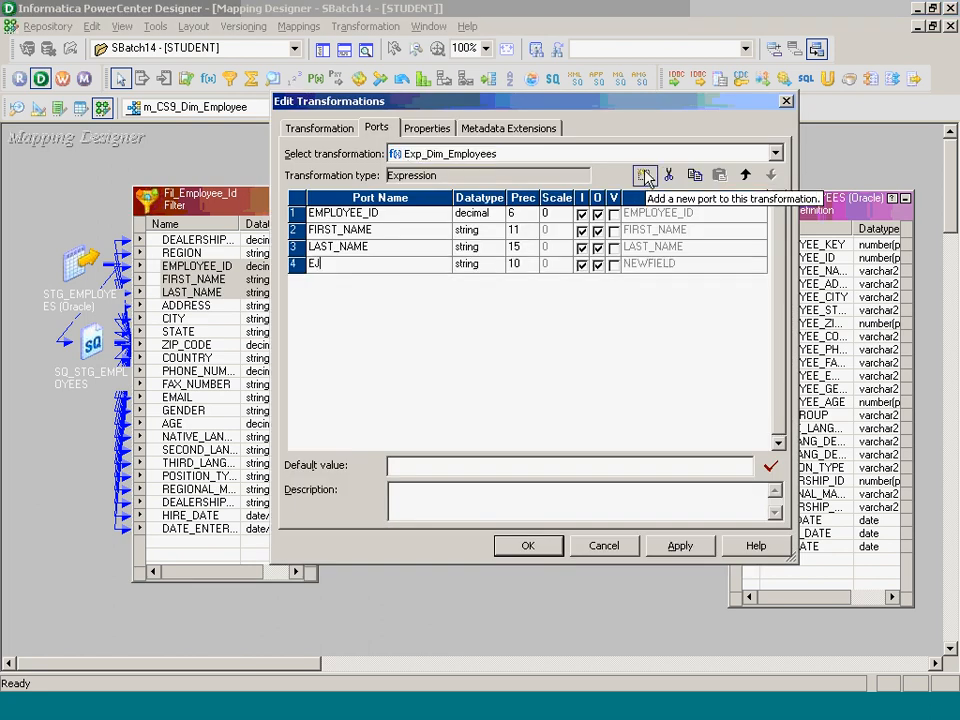
key(BackSpace)
text(MPLLO)
key(BackSpace)
key(BackSpace)
text(OYEE_N)
key(BackSpace)
key(BackSpace)
text(_NAE)
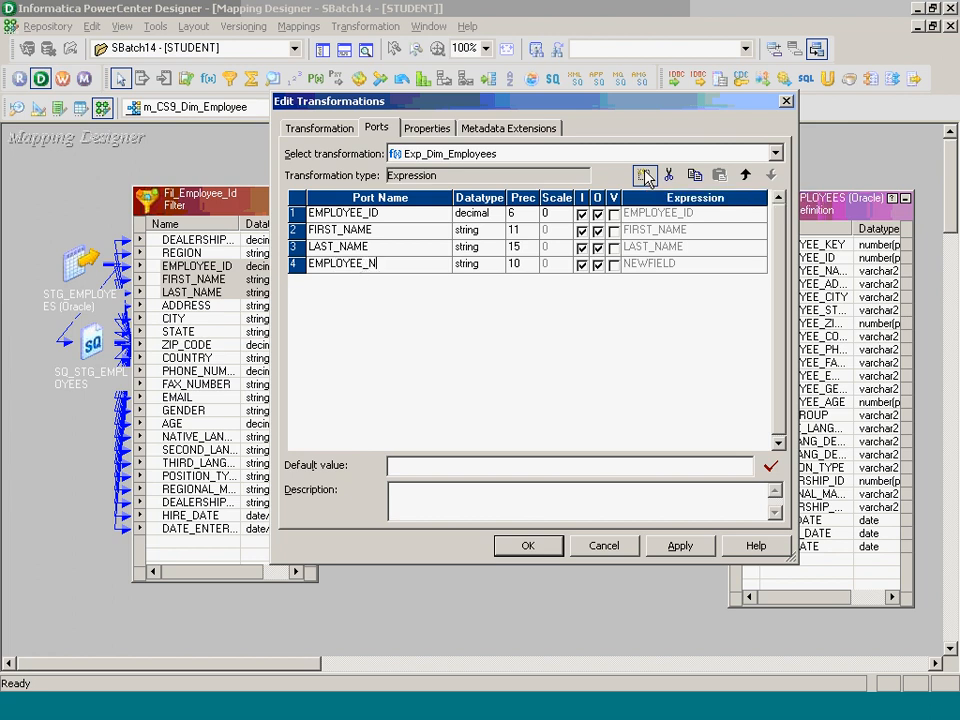
key(BackSpace)
key(BackSpace)
text(AME)
key(Tab)
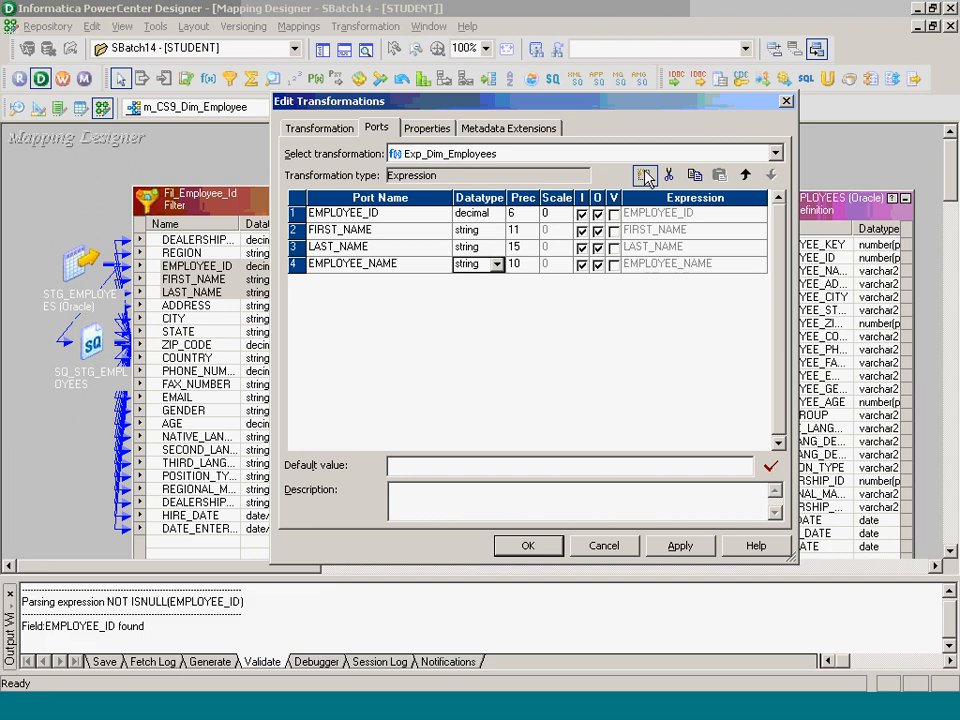
- Give EMPLOYEE_NAME precision 30 and make it output-only
key(Tab)
text(30)
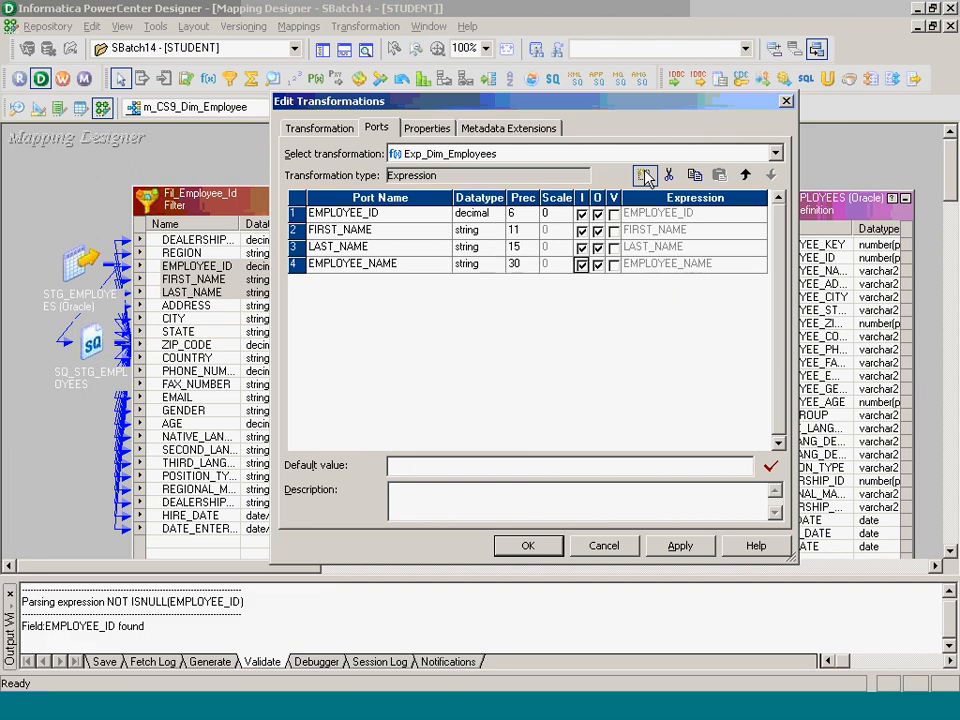
key(Tab)
key(Tab)
key(space)
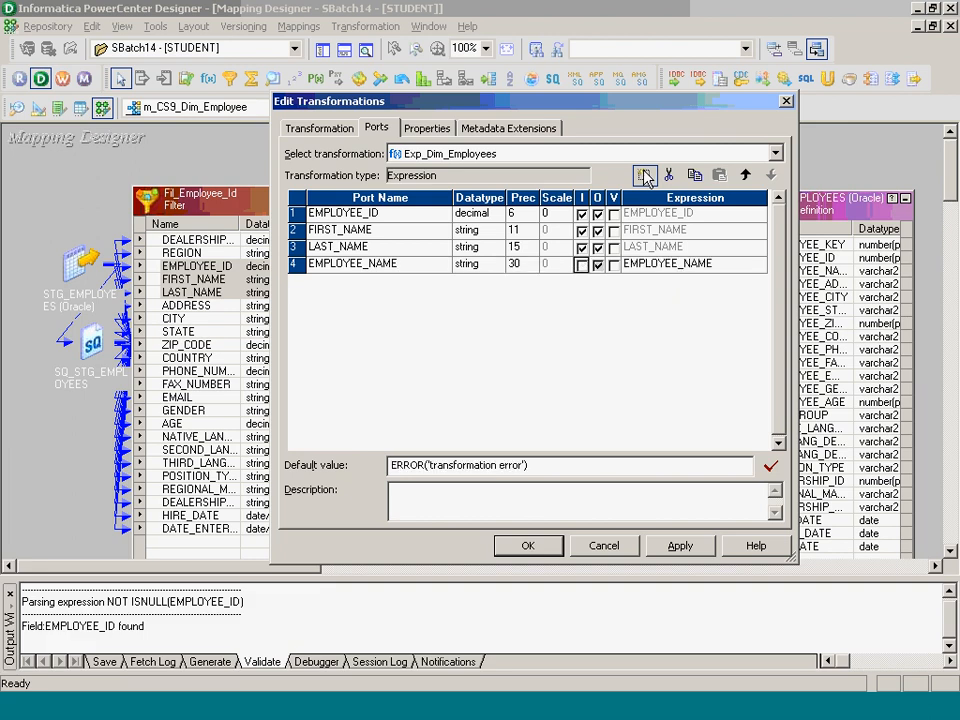
click(386, 702)
click(666, 266)
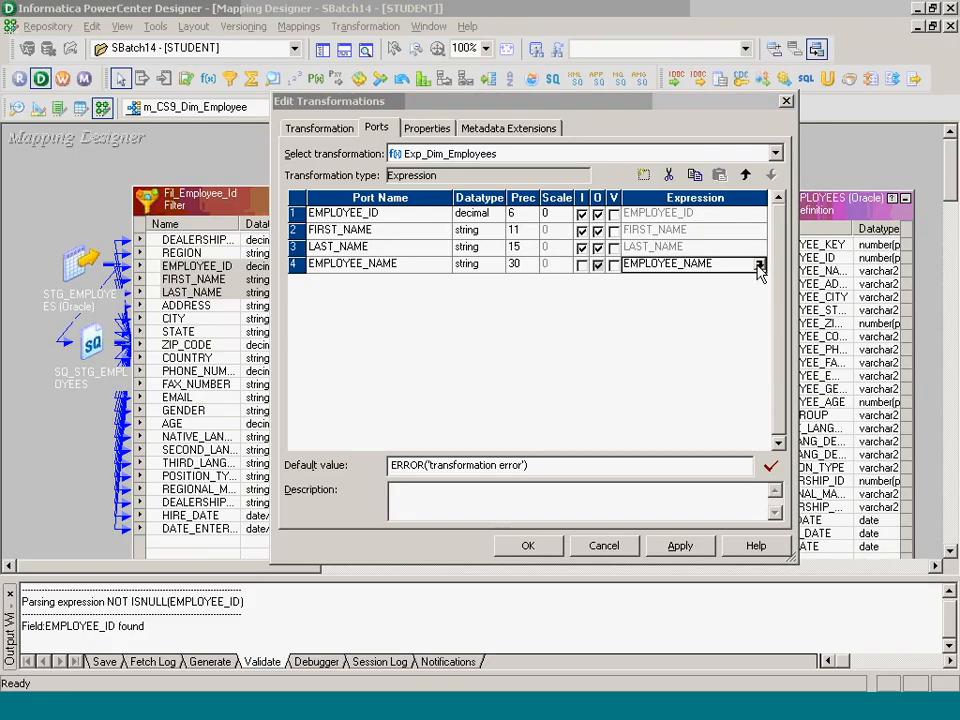
click(757, 265)
- Build EMPLOYEE_NAME's formula as CONCAT(FIRST_NAME,LAST_NAME) from the Character functions and the ports list
click(339, 110)
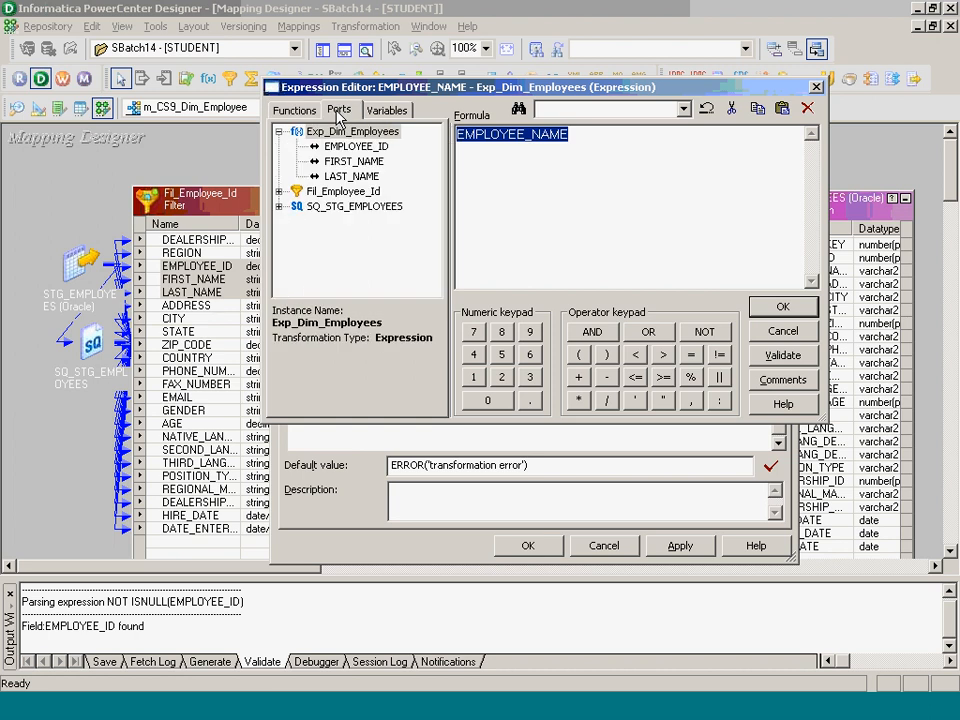
click(295, 109)
click(329, 161)
double_click(330, 162)
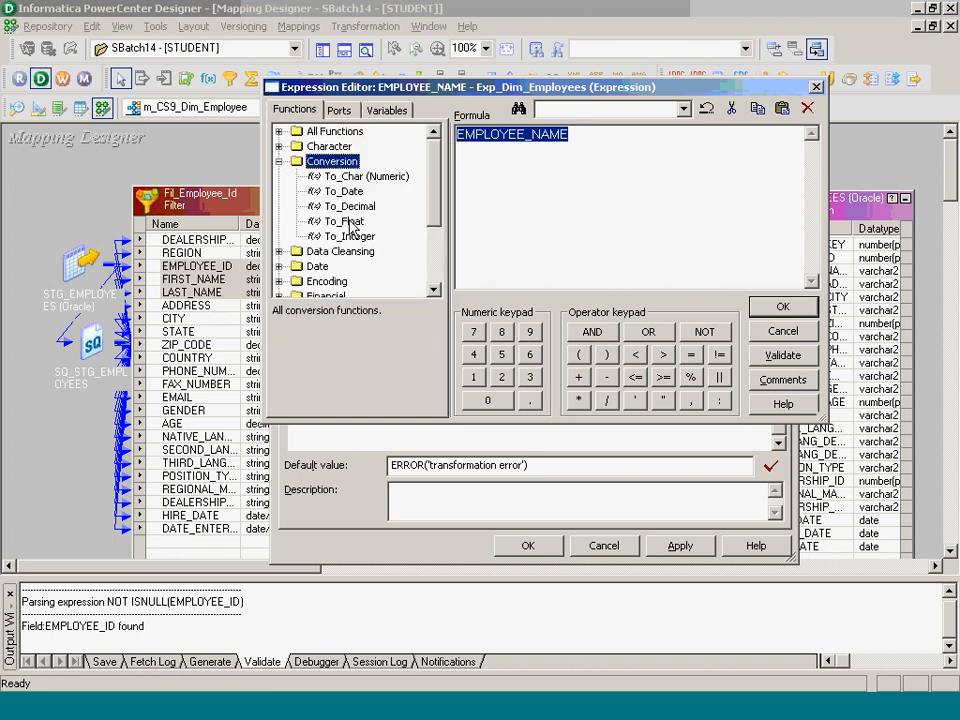
double_click(329, 165)
click(279, 146)
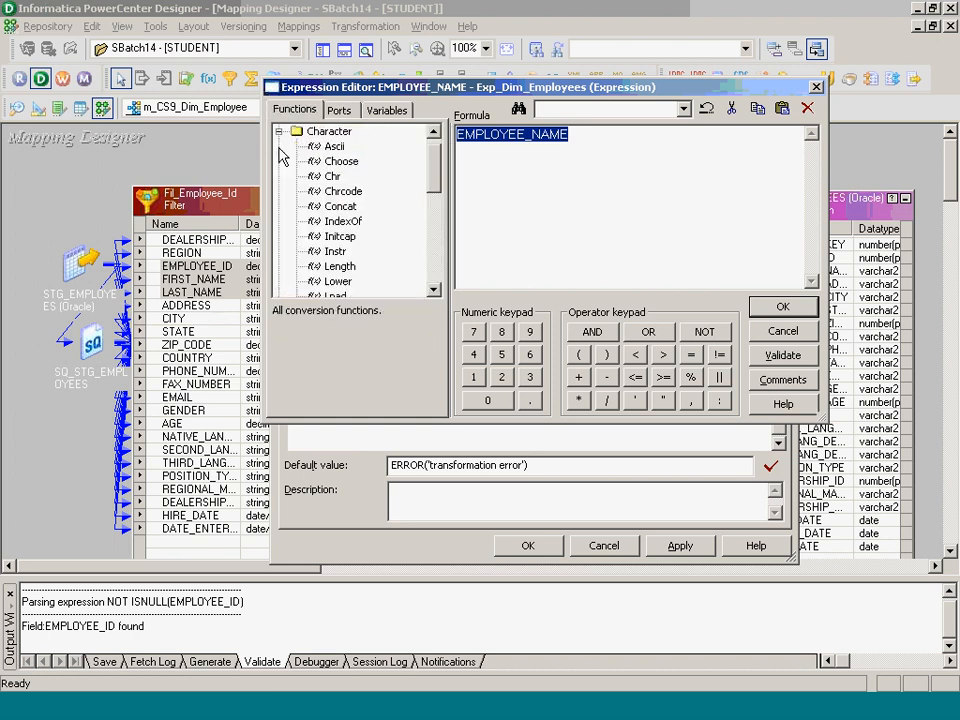
double_click(340, 206)
click(338, 110)
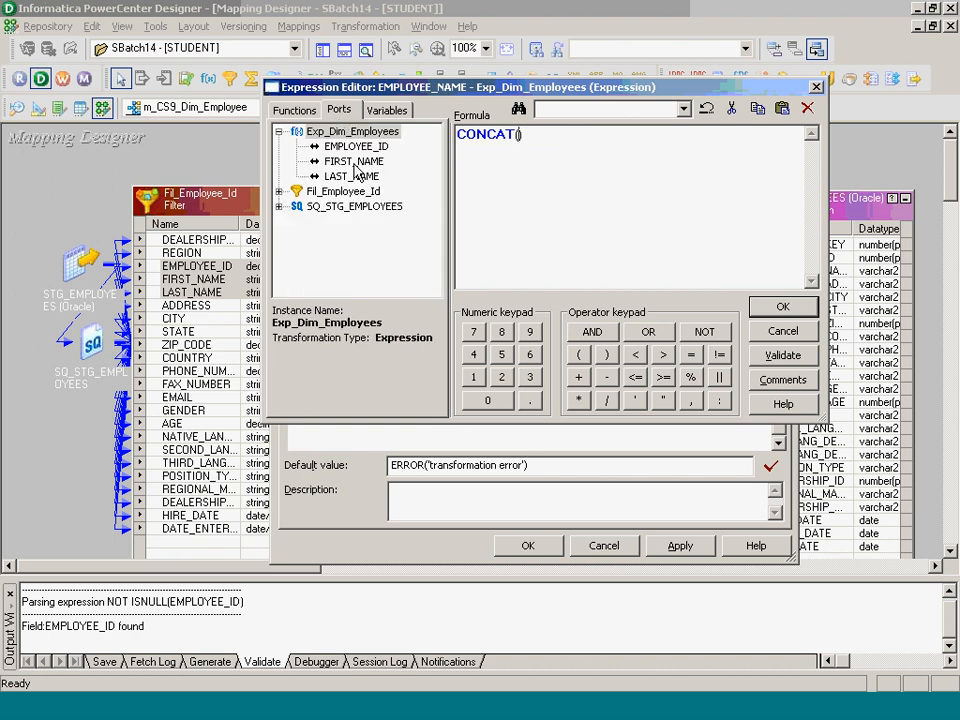
double_click(353, 161)
text(,)
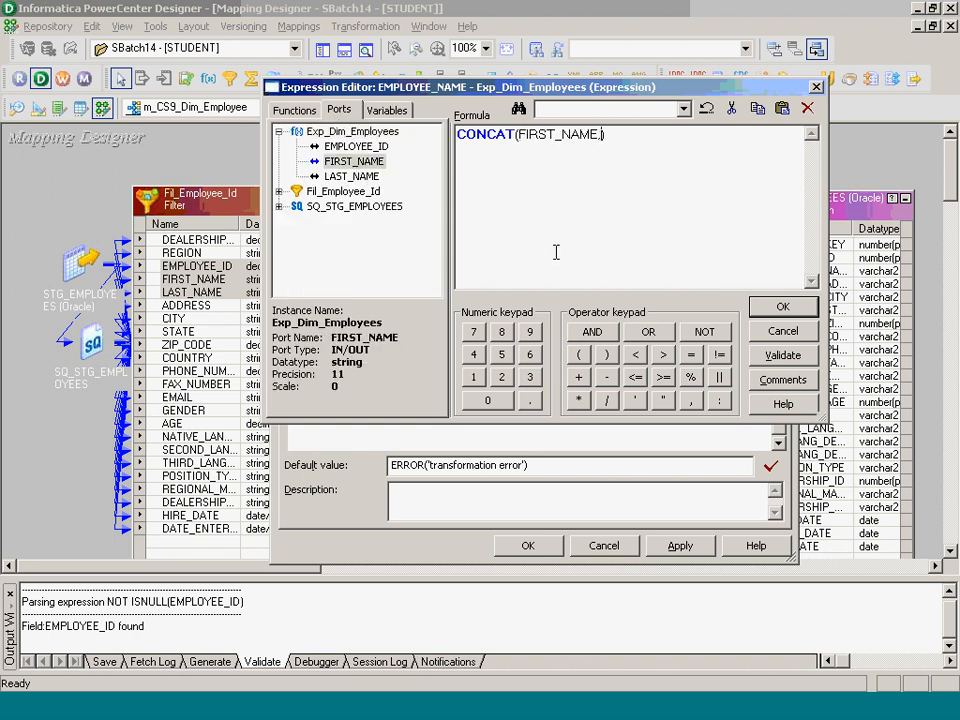
double_click(352, 177)
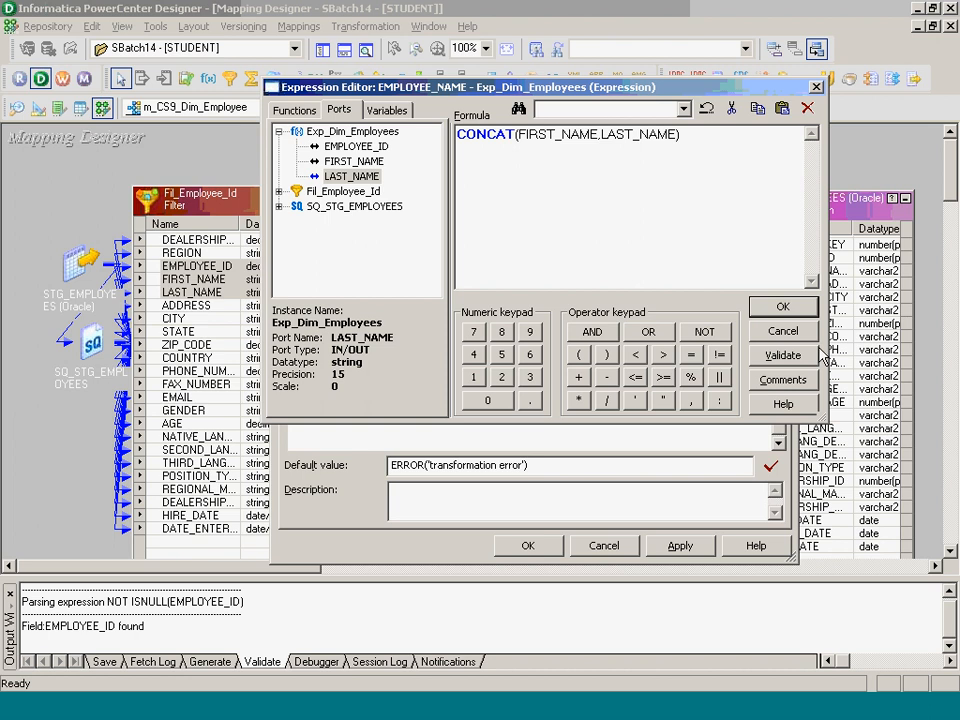
- Validate the CONCAT formula and apply the port changes to the mapping
click(783, 355)
click(577, 286)
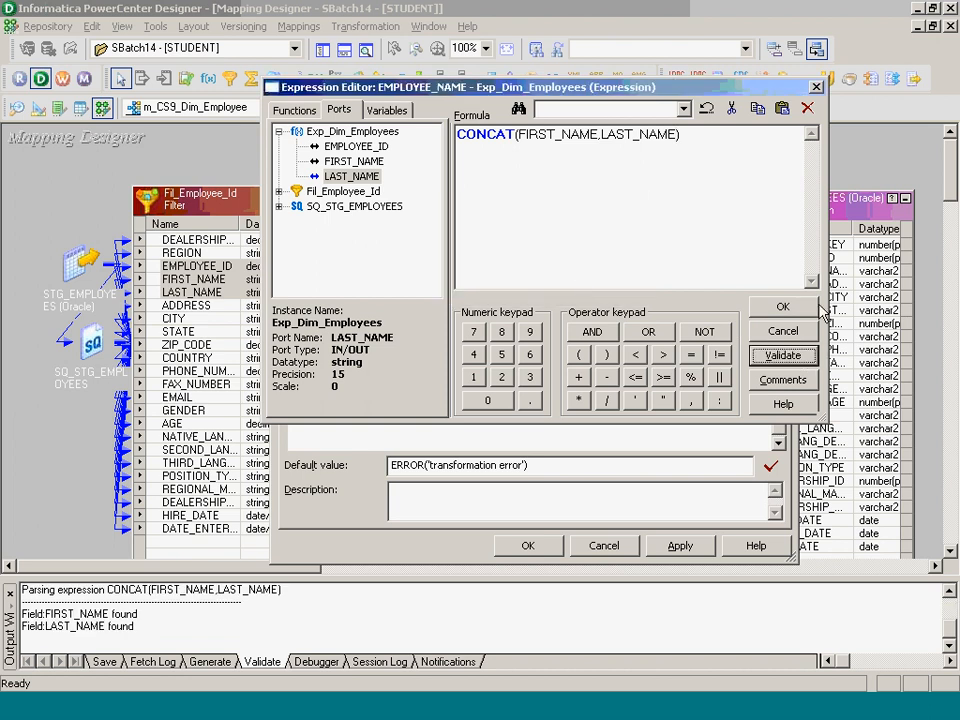
click(783, 308)
click(529, 544)
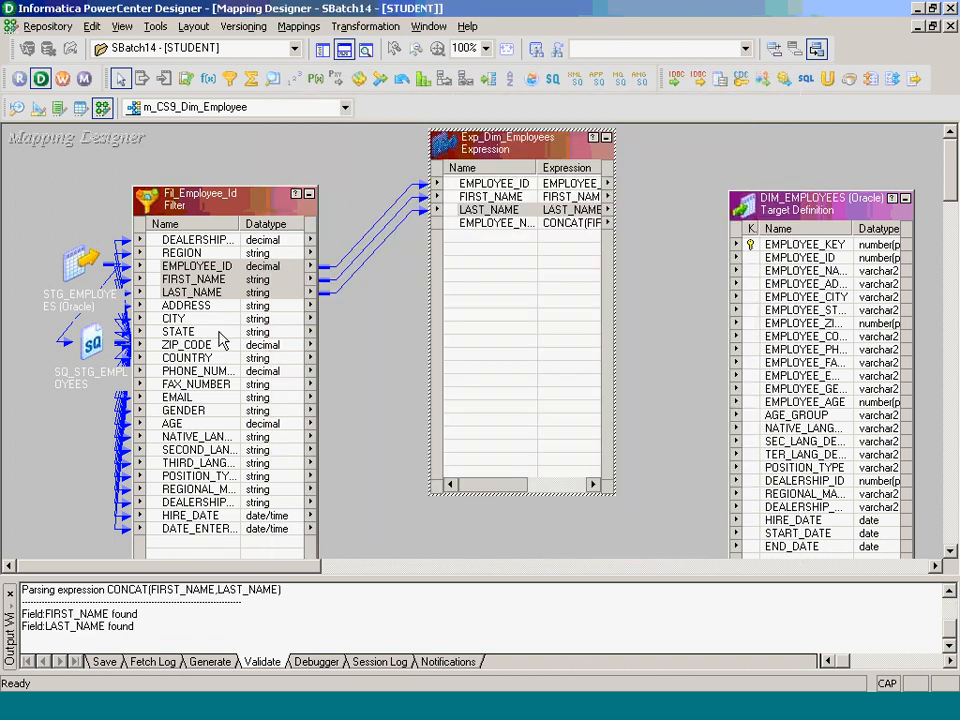
- Copy ADDRESS through PHONE_NUMBER from the filter into Exp_Dim_Employees
drag(190, 305, 212, 372)
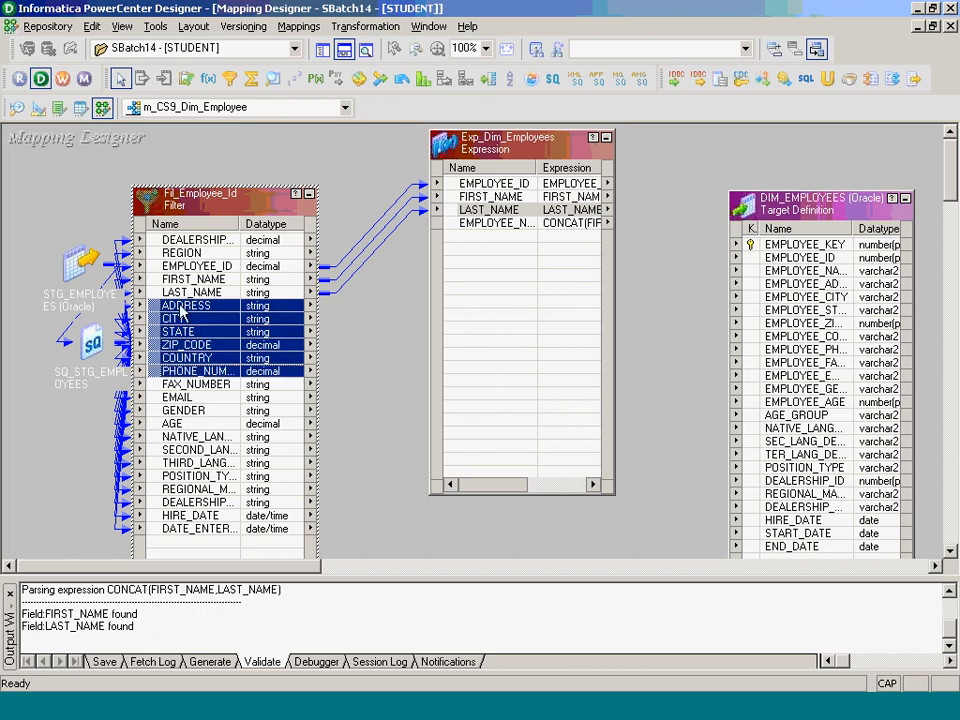
drag(182, 312, 506, 279)
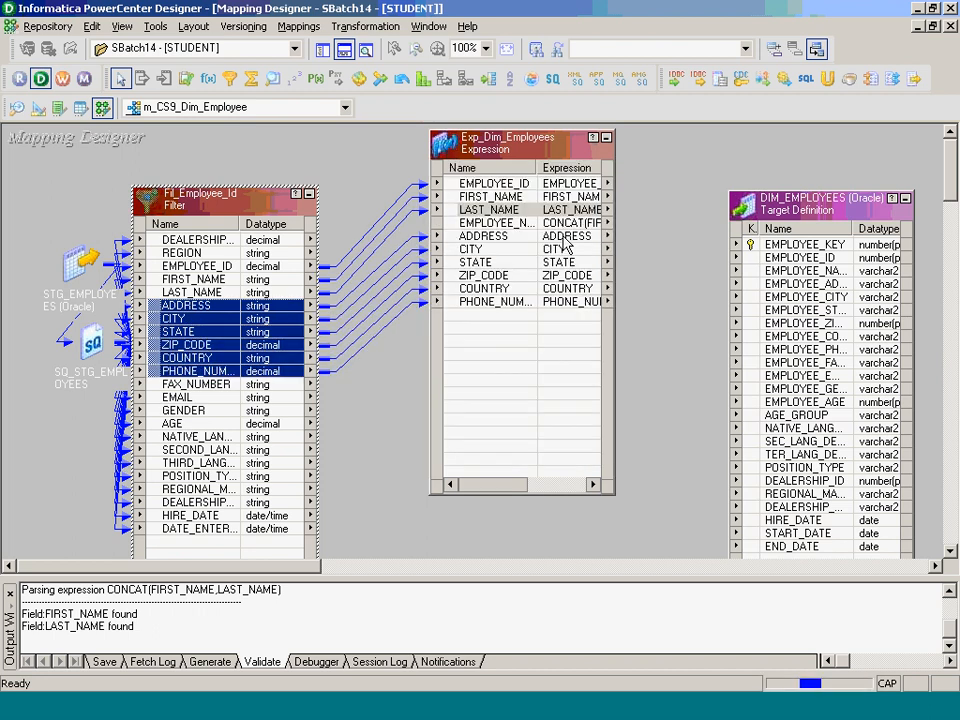
double_click(578, 229)
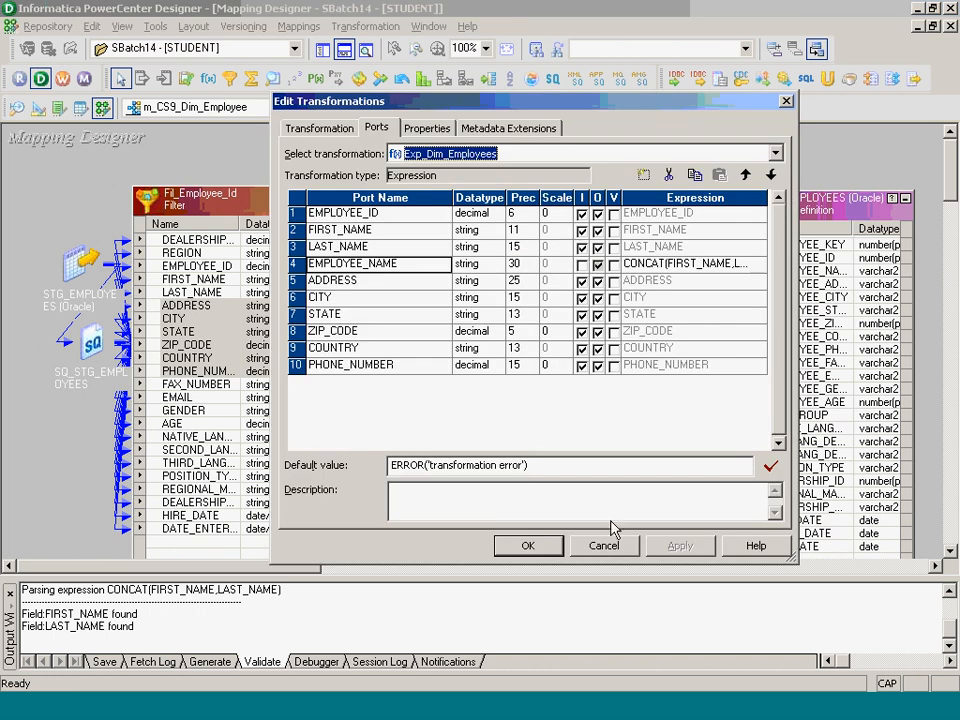
click(424, 388)
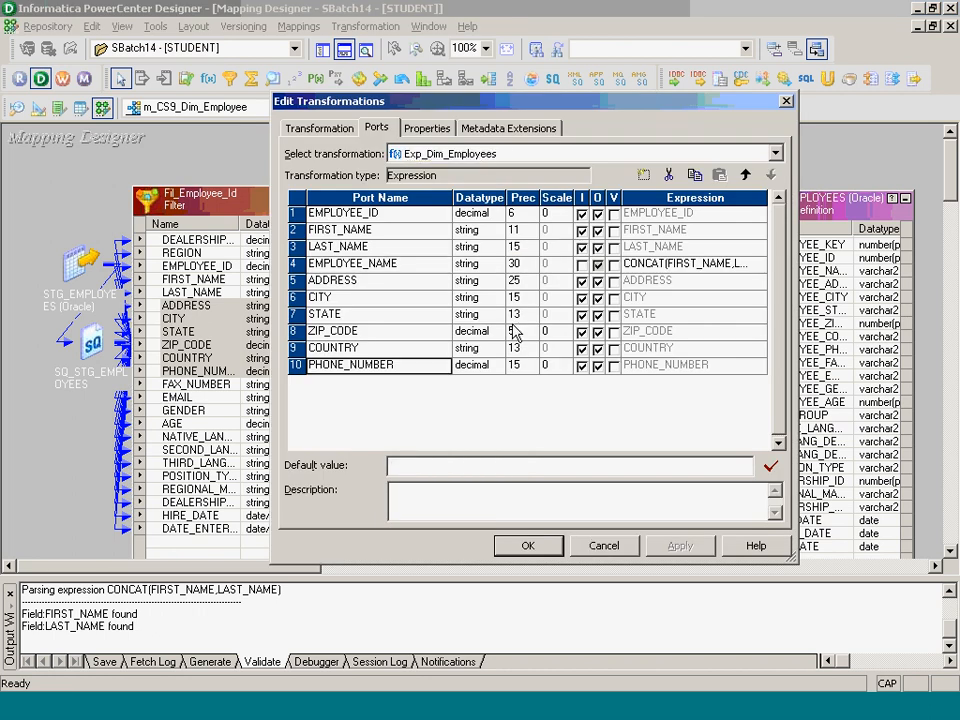
- Add an output-only port PHONE_NUMBER_O with precision 20 after PHONE_NUMBER
click(645, 176)
text(pH)
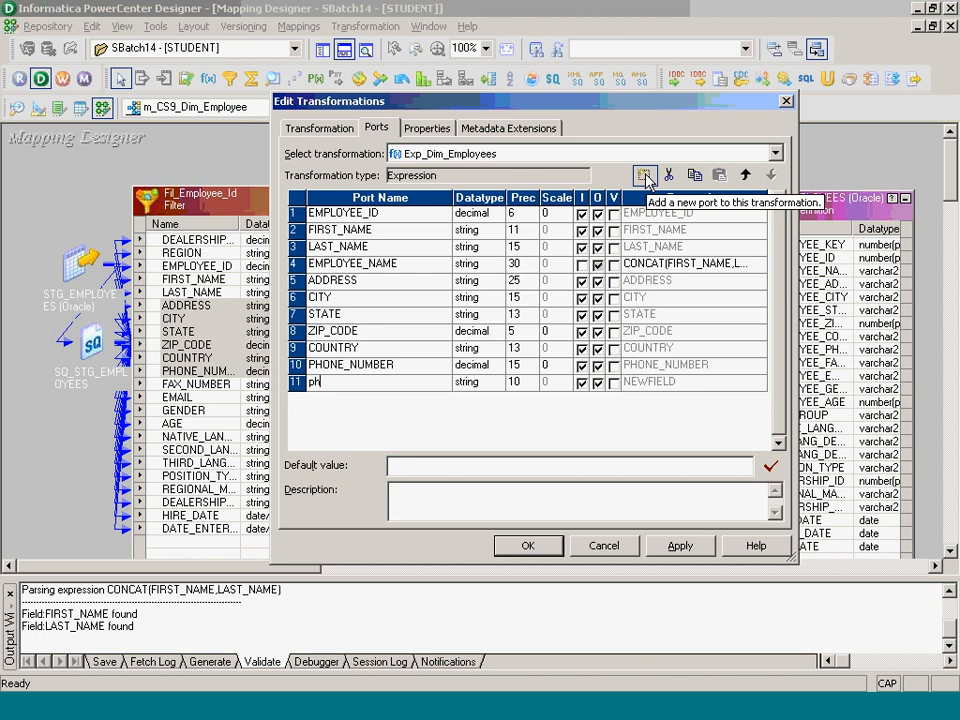
key(BackSpace)
key(BackSpace)
text(PHONE_NUMBER)
key(Return)
key(Return)
text(_)
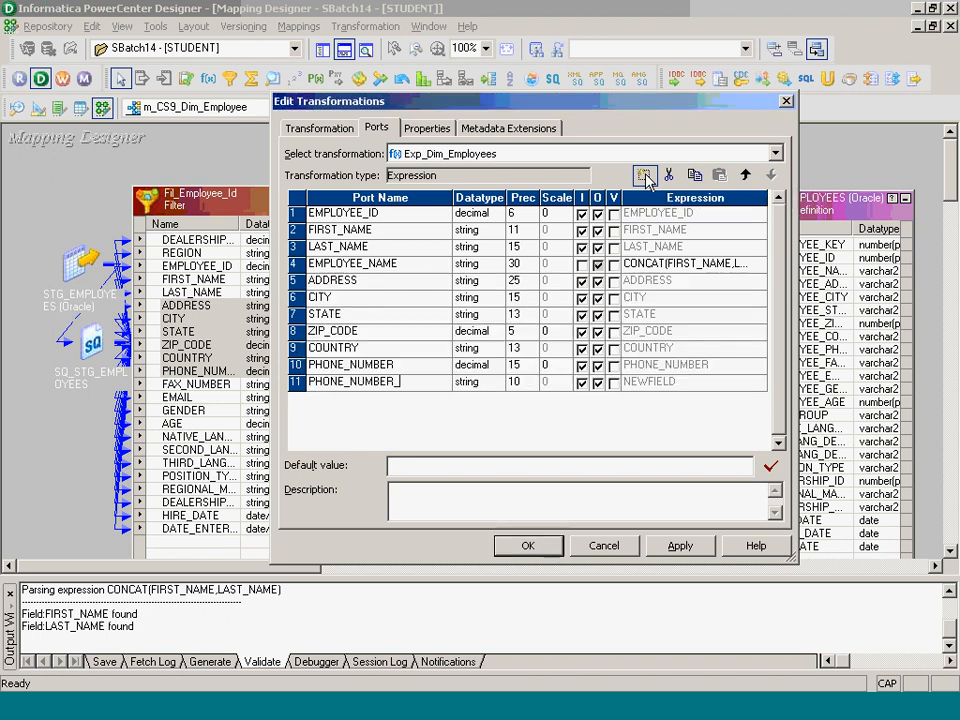
text(O)
key(Tab)
key(Tab)
text(3)
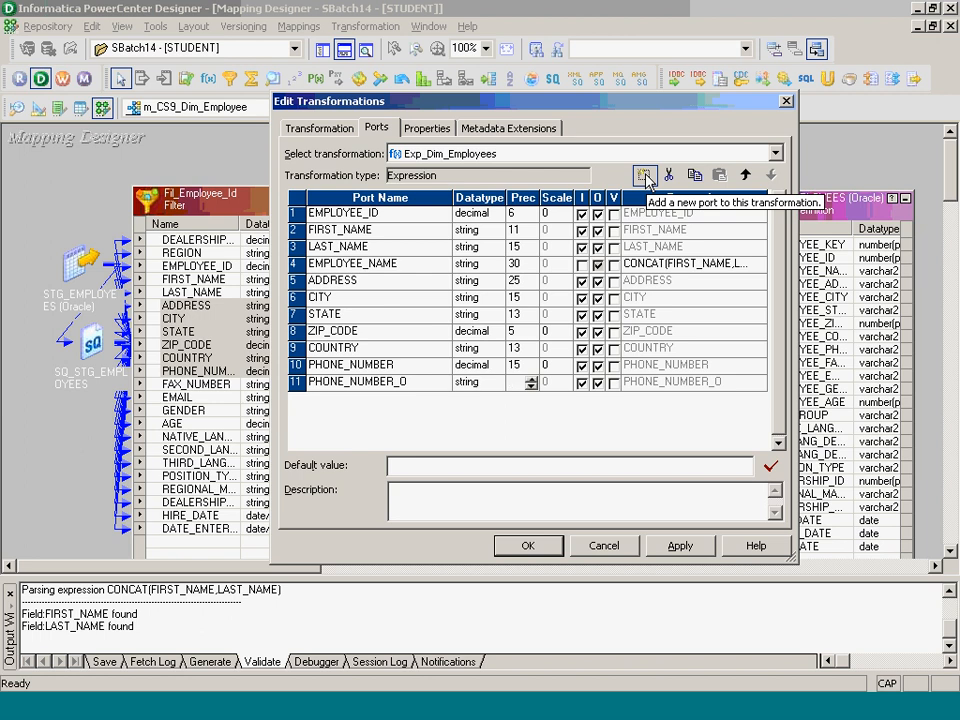
key(BackSpace)
text(1)
key(BackSpace)
text(20)
key(Tab)
key(Tab)
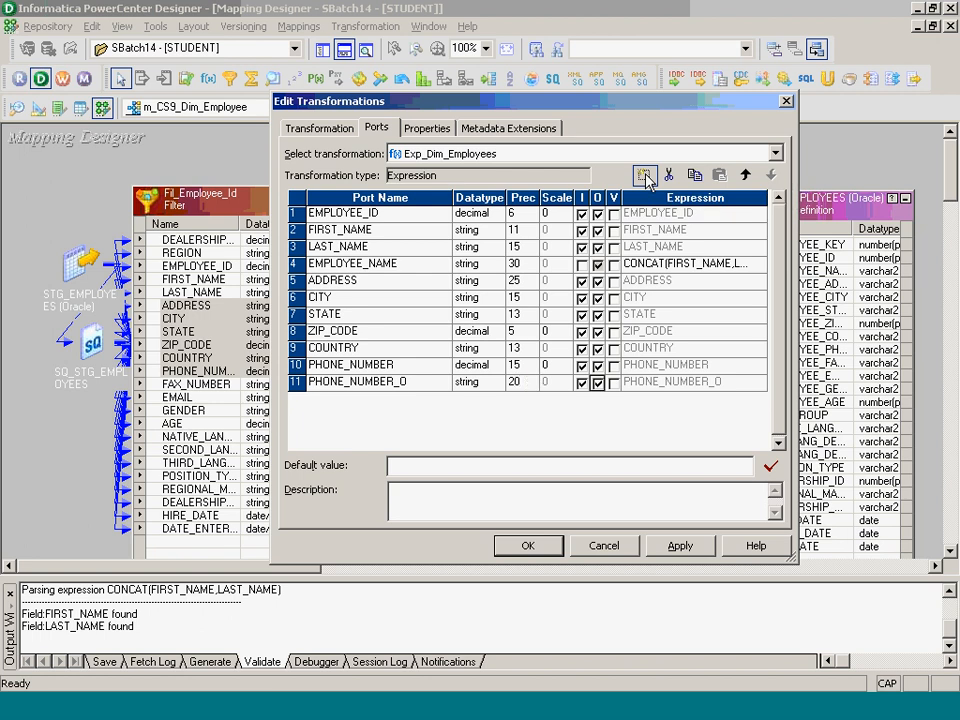
key(shift+Tab)
key(space)
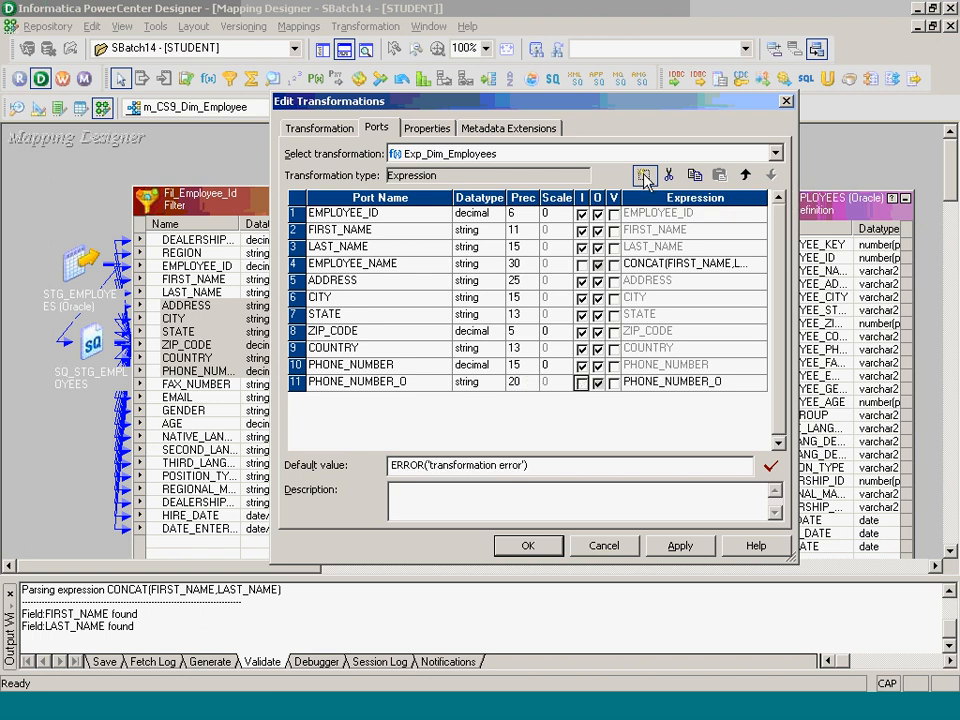
- Give PHONE_NUMBER_O the pasted SUBSTR phone-formatting formula, validate it, and apply the changes
click(757, 380)
click(757, 381)
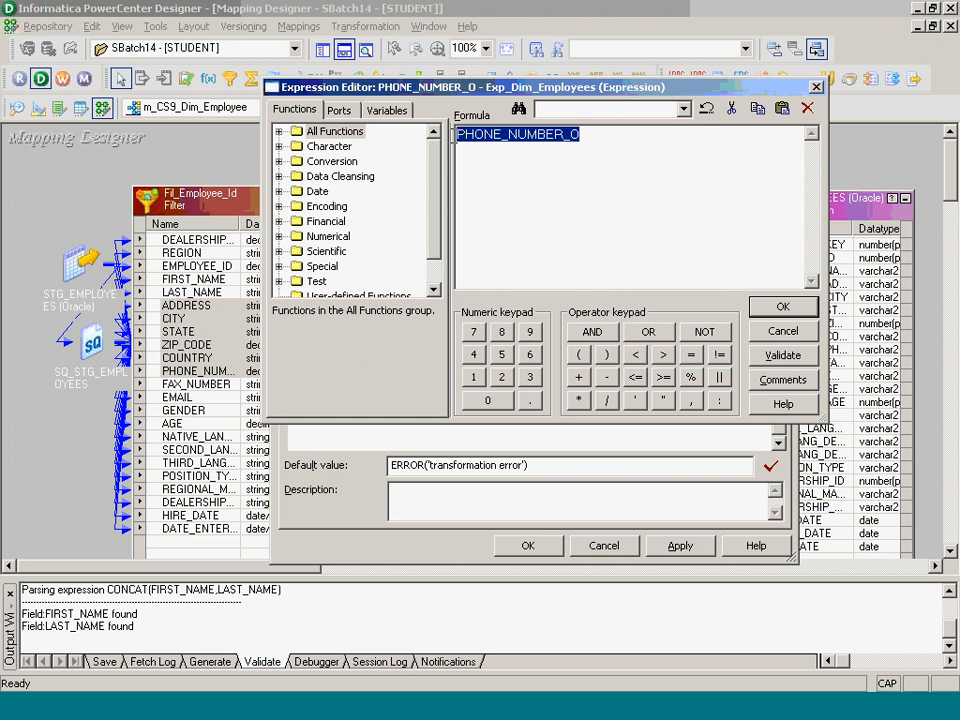
text('(' || SUBSTR(PHONE_NUMBER,1,3) || ')' || SUBSTR(PHONE_NUMBER,4,3) || '-' ||  SUBSTR(PHONE_NUMBER,7))
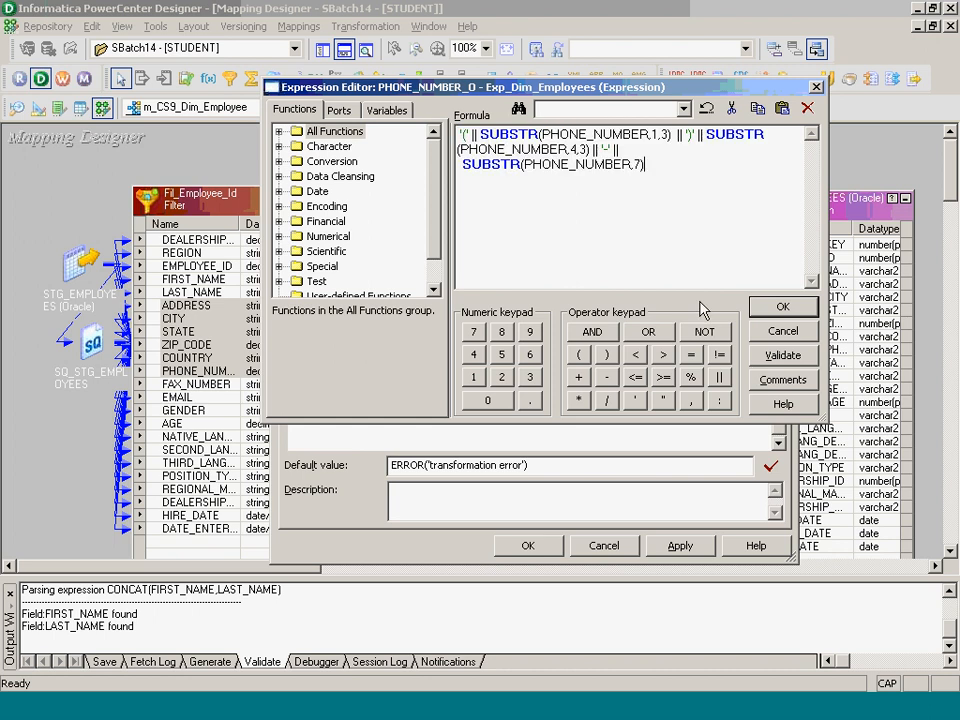
click(782, 355)
click(549, 281)
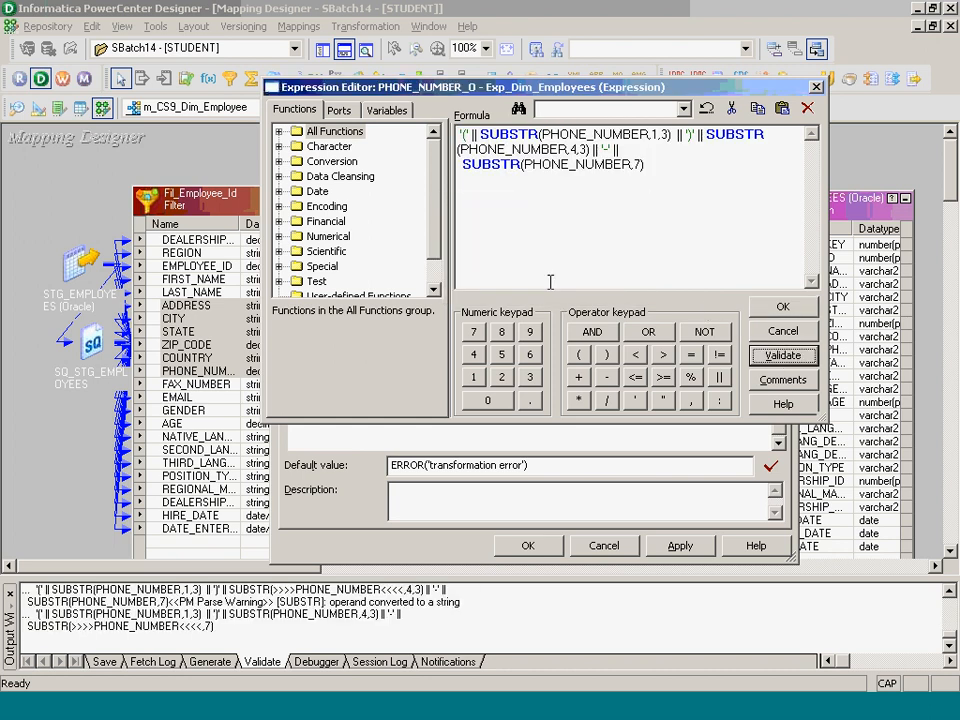
click(761, 307)
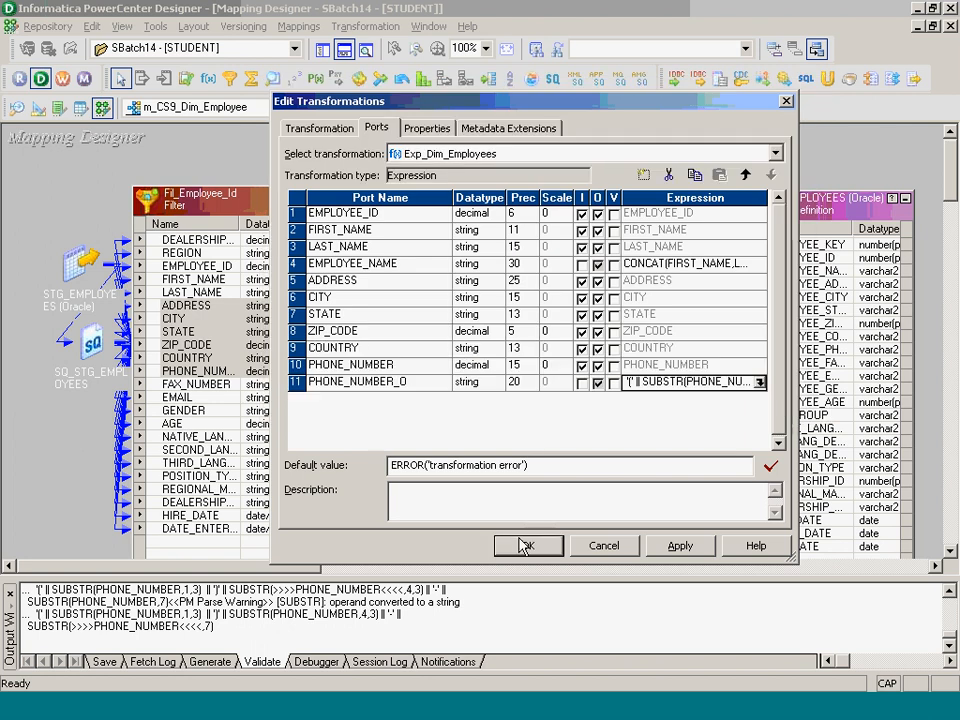
click(526, 545)
- Link FAX_NUMBER, EMAIL and GENDER from the filter into Exp_Dim_Employees
drag(217, 387, 490, 329)
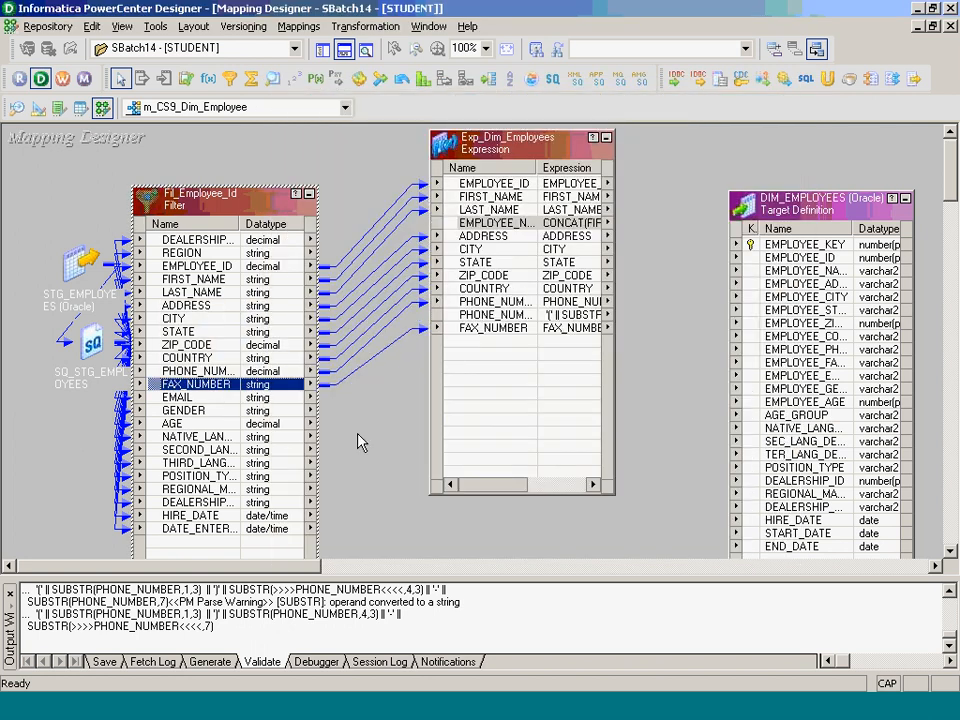
drag(200, 397, 469, 341)
drag(190, 409, 480, 354)
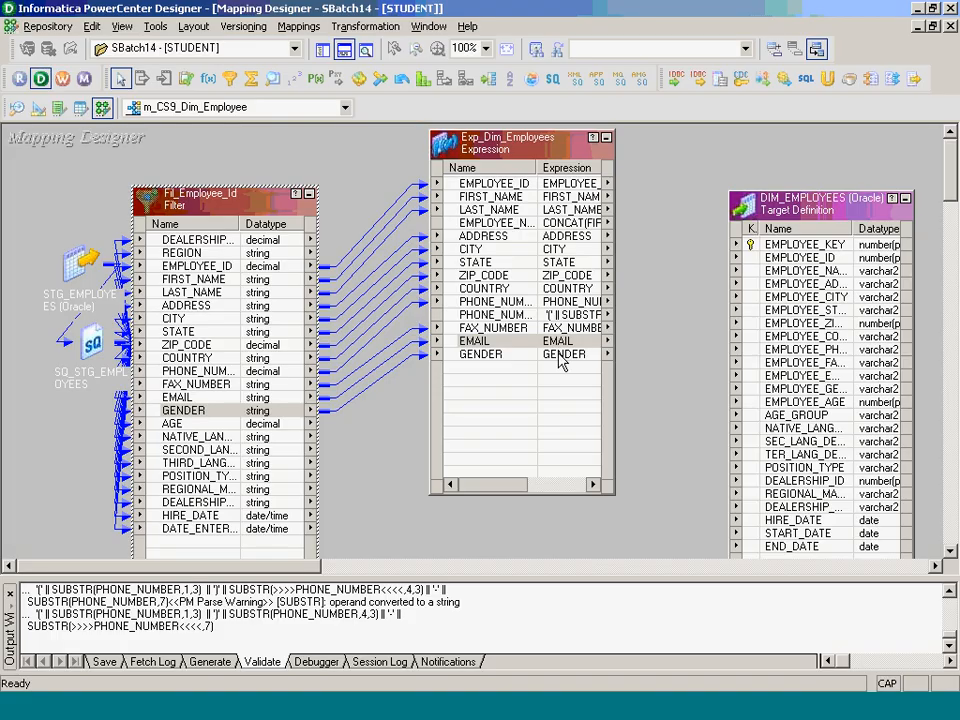
- Add a new output-only port named GENDER_O to Exp_Dim_Employees
double_click(557, 355)
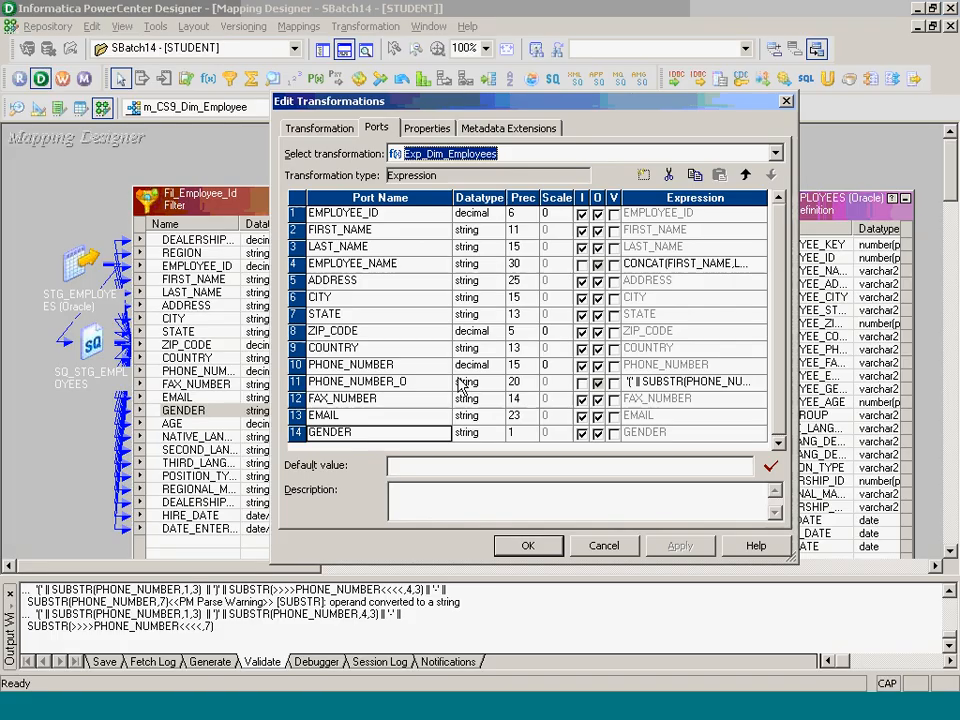
click(644, 175)
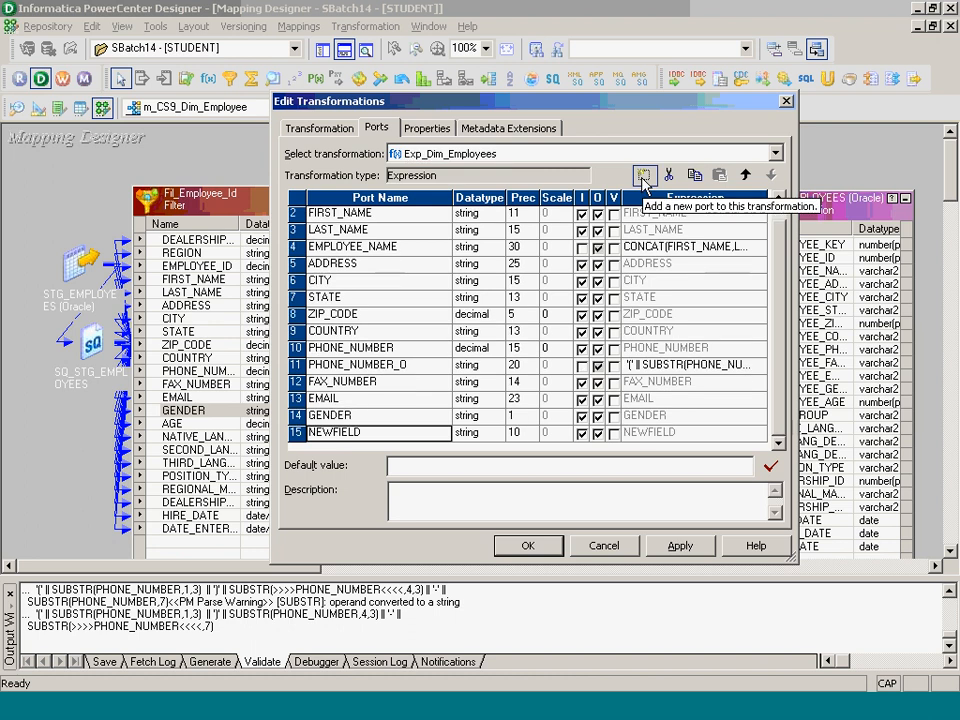
text(GENDE)
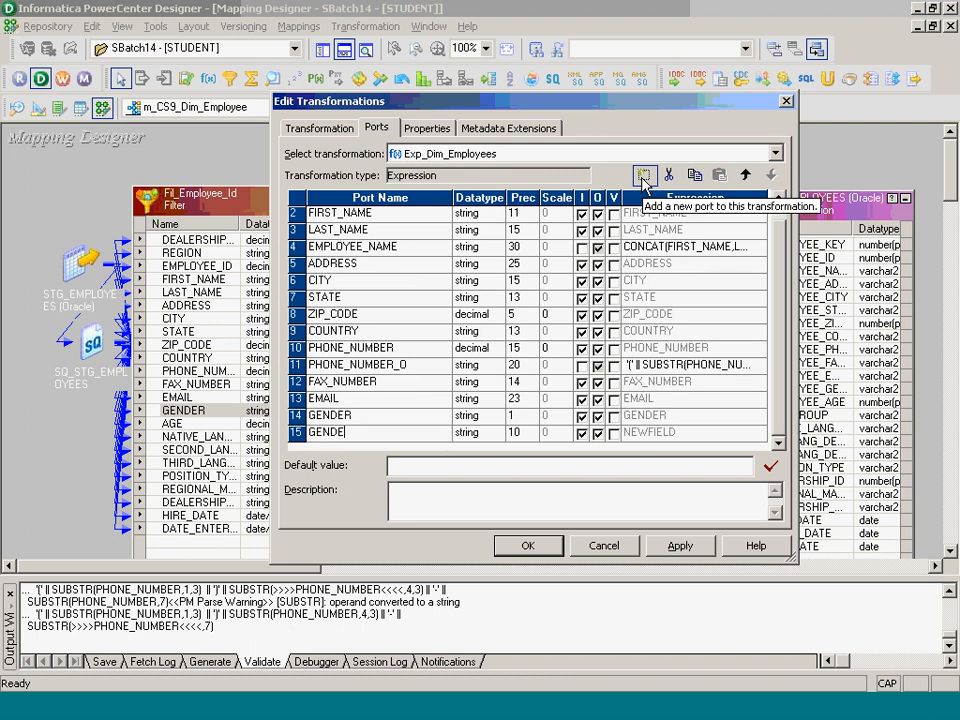
text(R_O)
key(Tab)
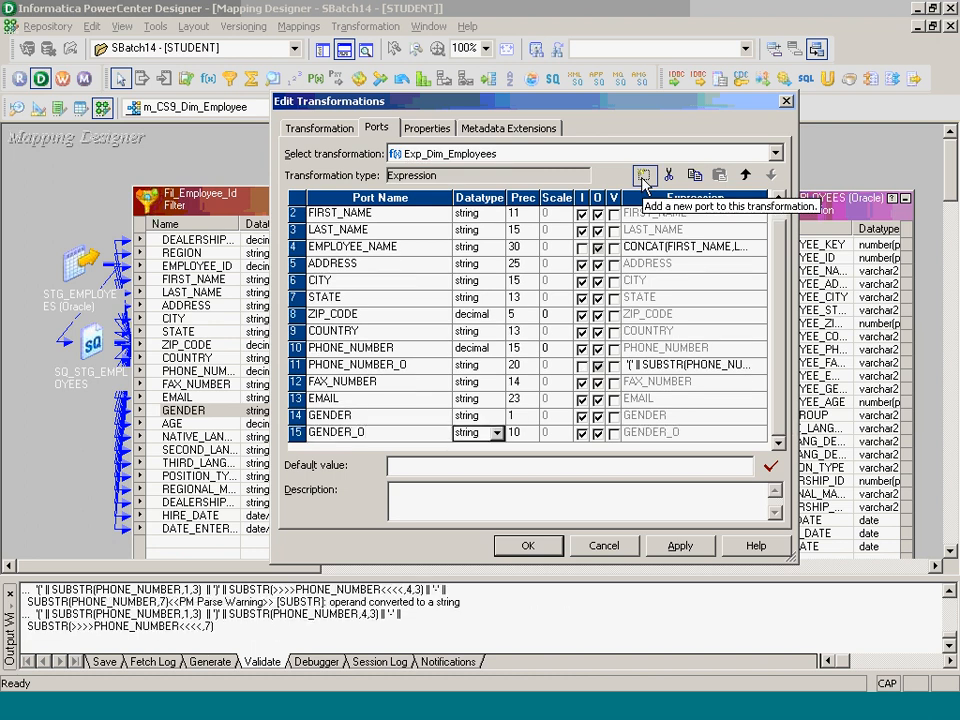
key(Tab)
key(Tab)
key(space)
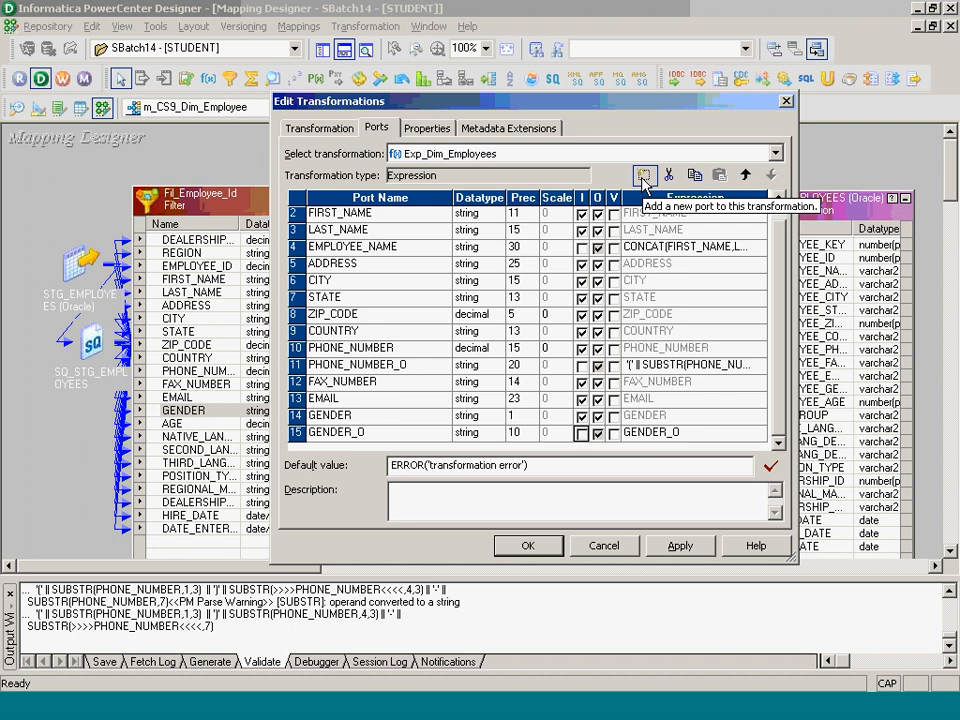
- Set GENDER_O to DECODE(GENDER,'F','Female','M','Male','UNK') and link AGE into the expression
click(760, 434)
drag(533, 139, 451, 158)
text(DECODE(GENDER,'F','Female',          'M','Male',           'UNK'))
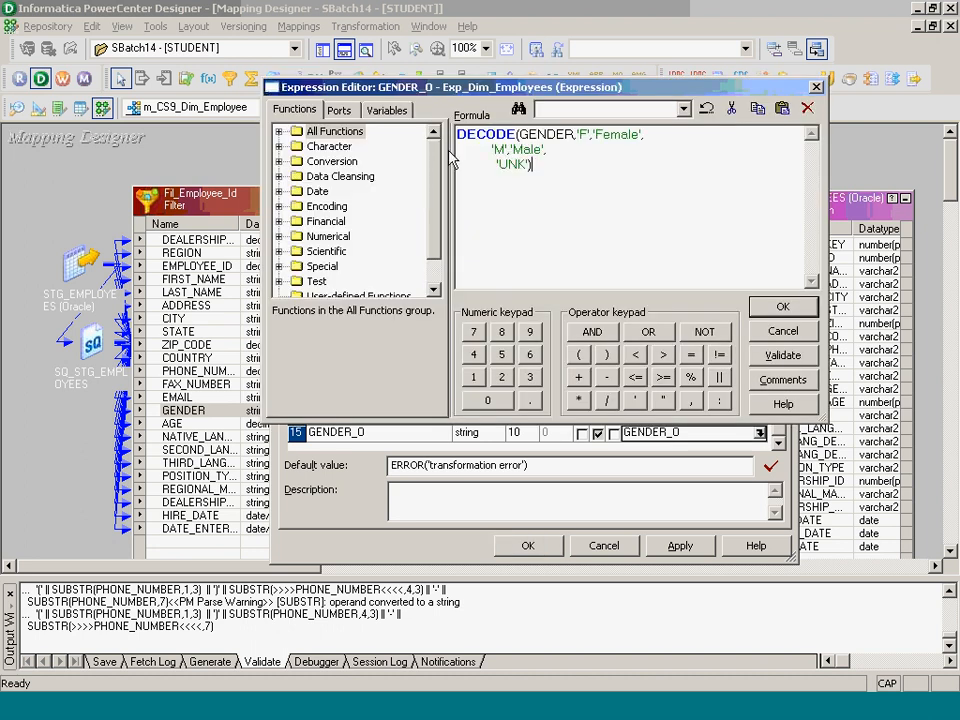
click(778, 306)
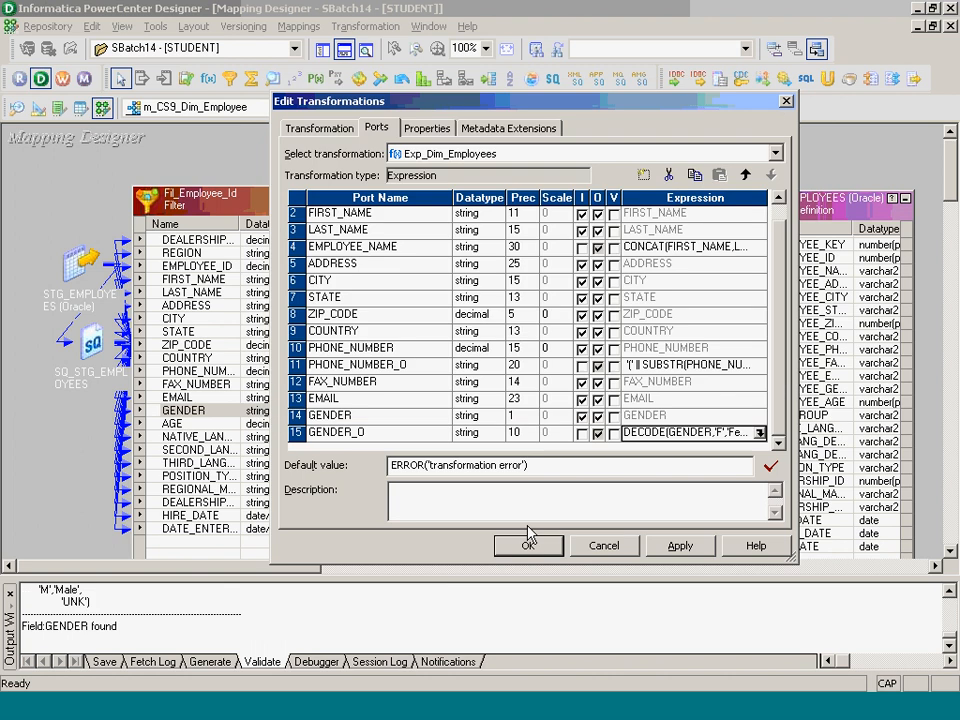
click(528, 545)
drag(232, 428, 451, 384)
- Add a new output-only port named AGE_GROUP to Exp_Dim_Employees
double_click(460, 381)
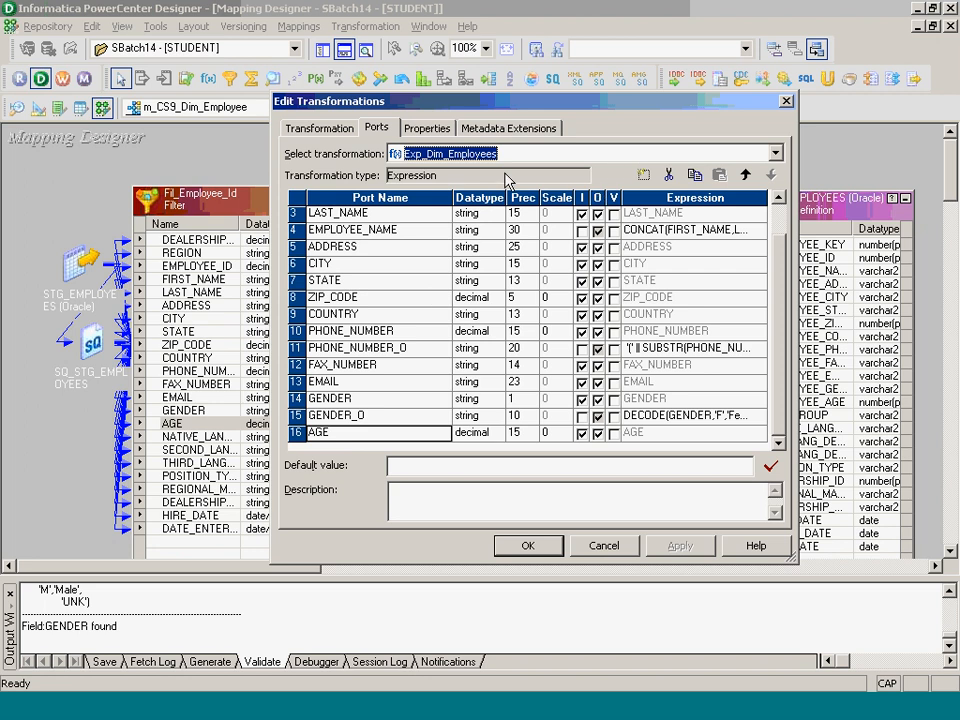
click(643, 176)
text(AGE_)
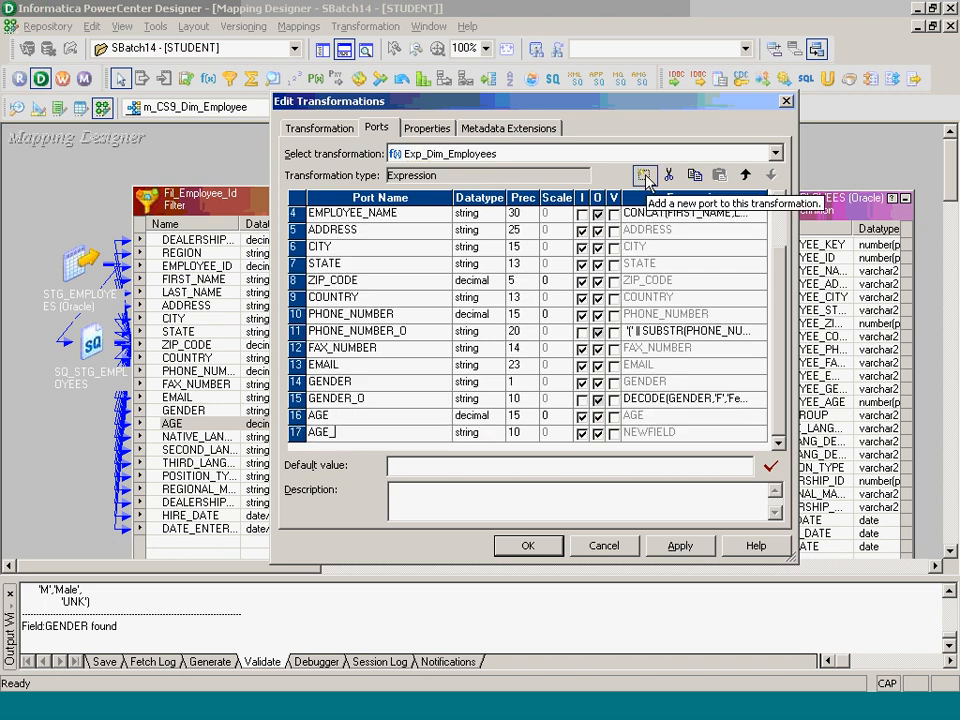
text(GROUP)
key(Tab)
key(Tab)
key(Tab)
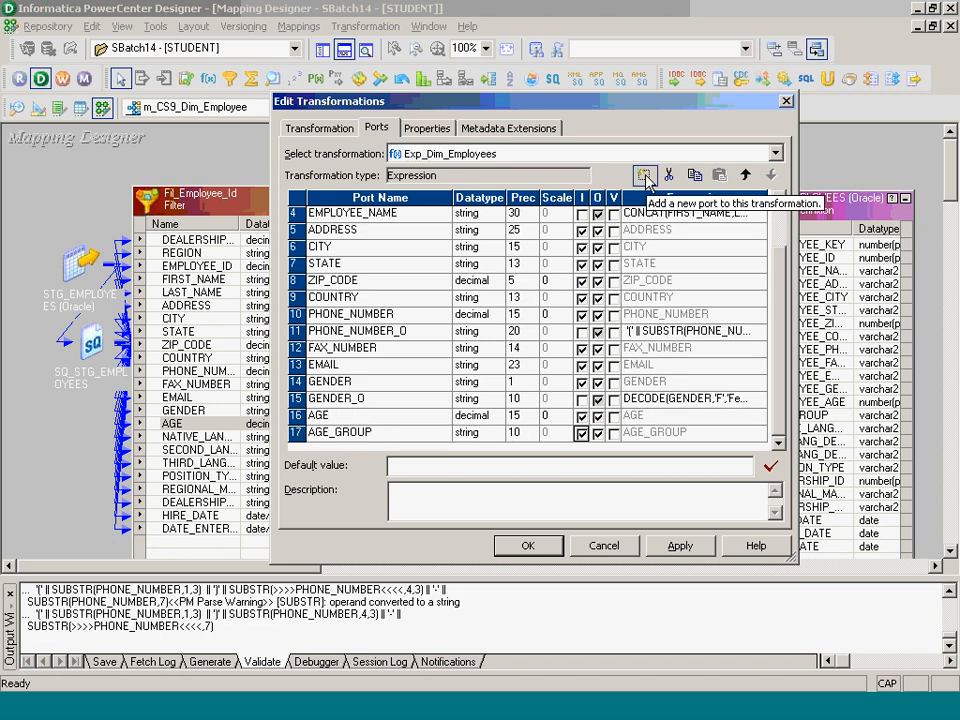
key(space)
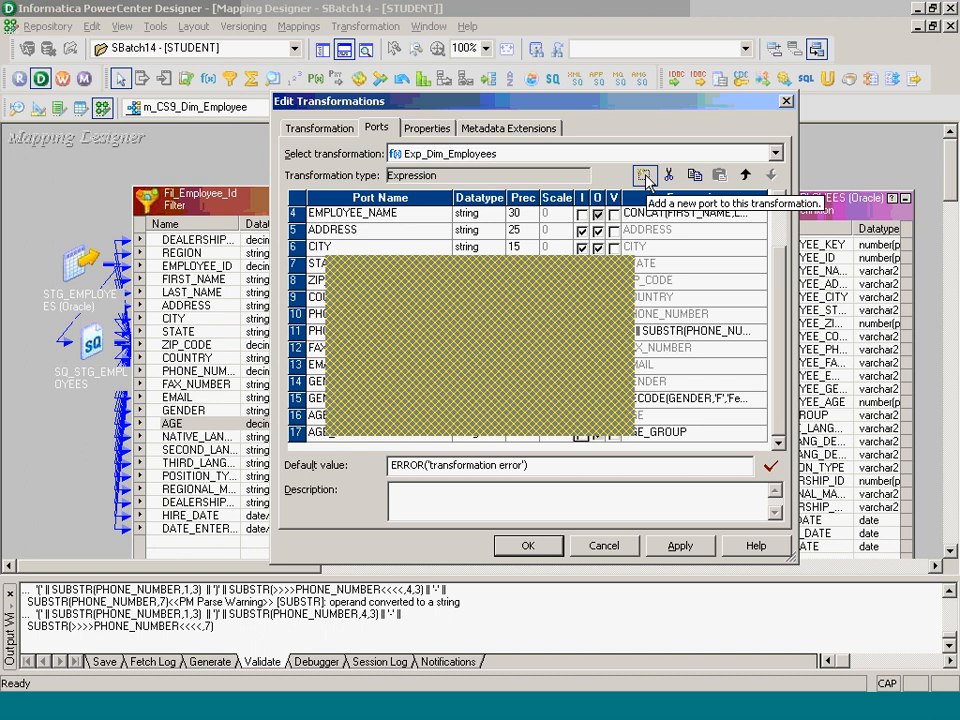
key(alt+Tab)
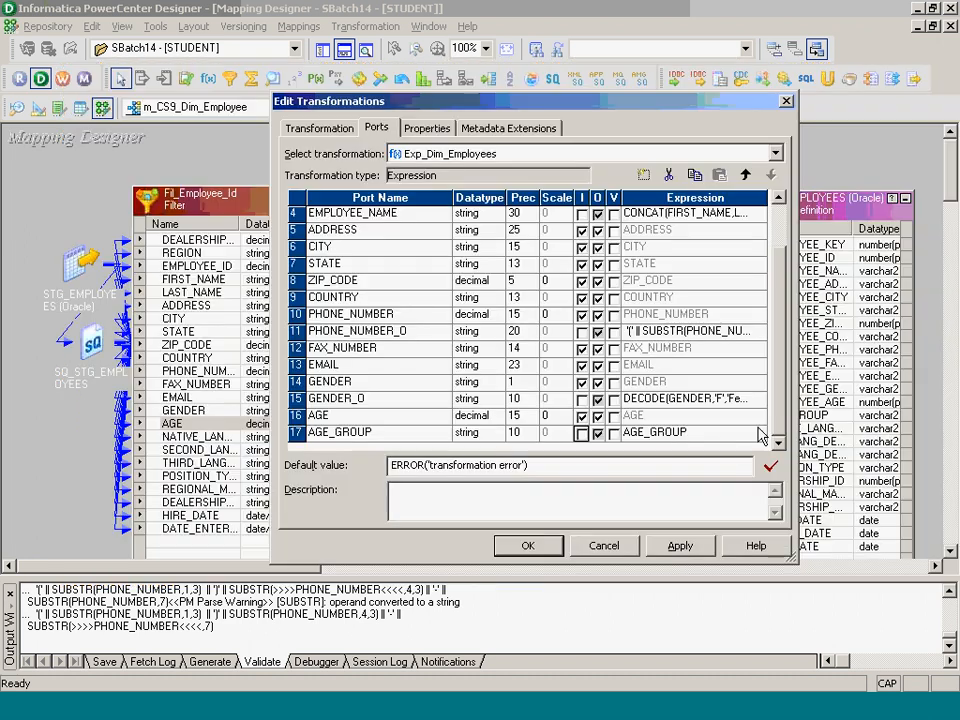
- Paste the DECODE(TRUE,…) formula banding AGE from 'Below 20' to '60_Above', validate, and apply
click(759, 432)
drag(591, 176, 446, 143)
key(ctrl+v)
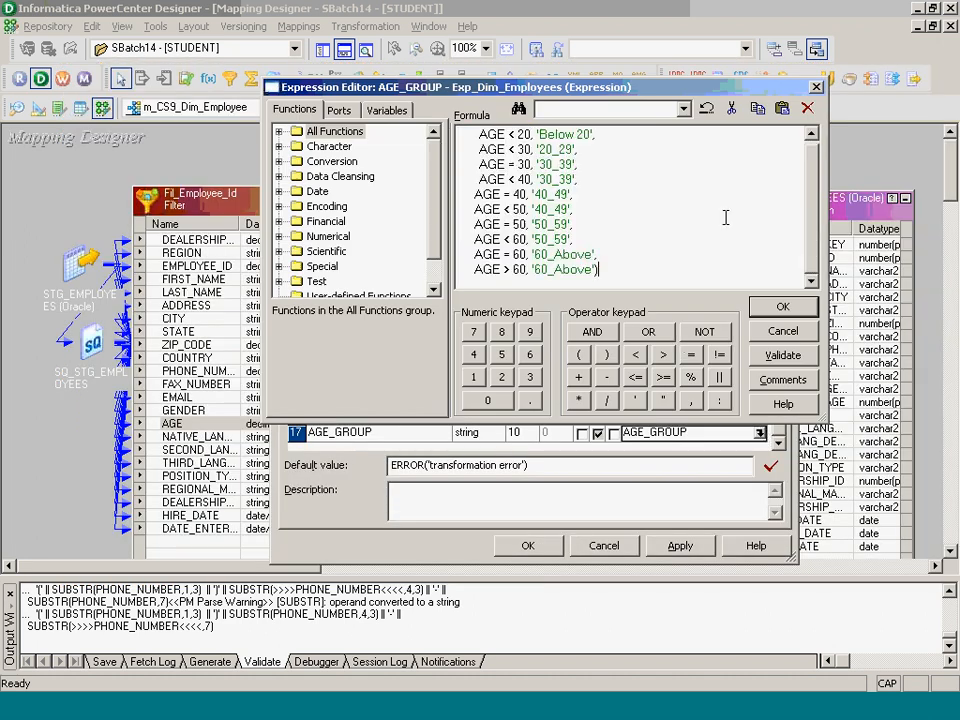
drag(742, 239, 755, 256)
click(792, 357)
click(541, 281)
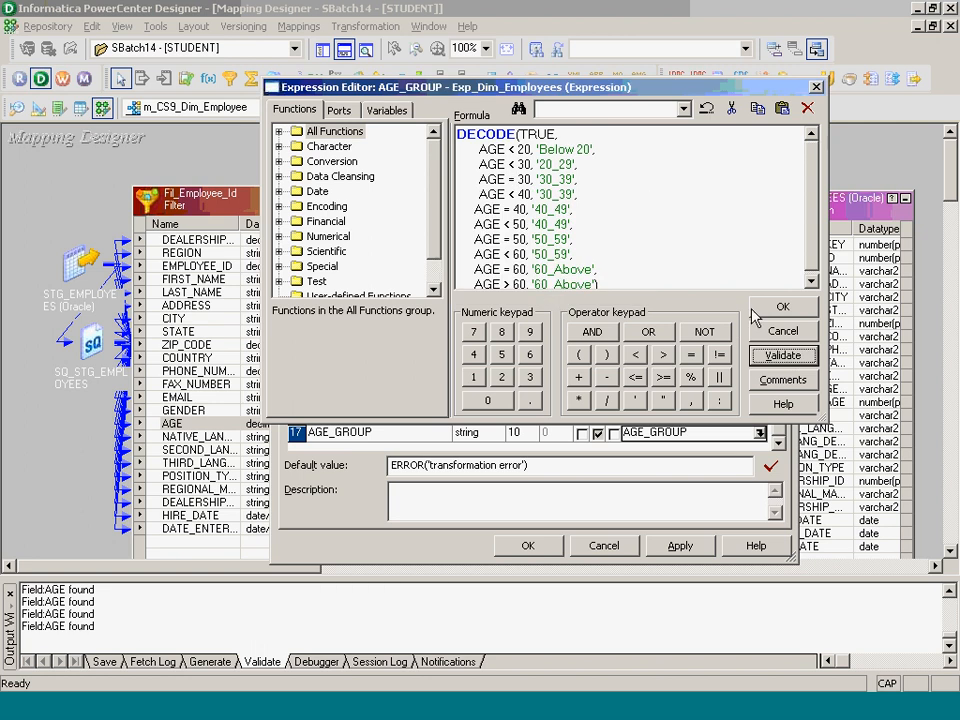
click(783, 306)
click(525, 546)
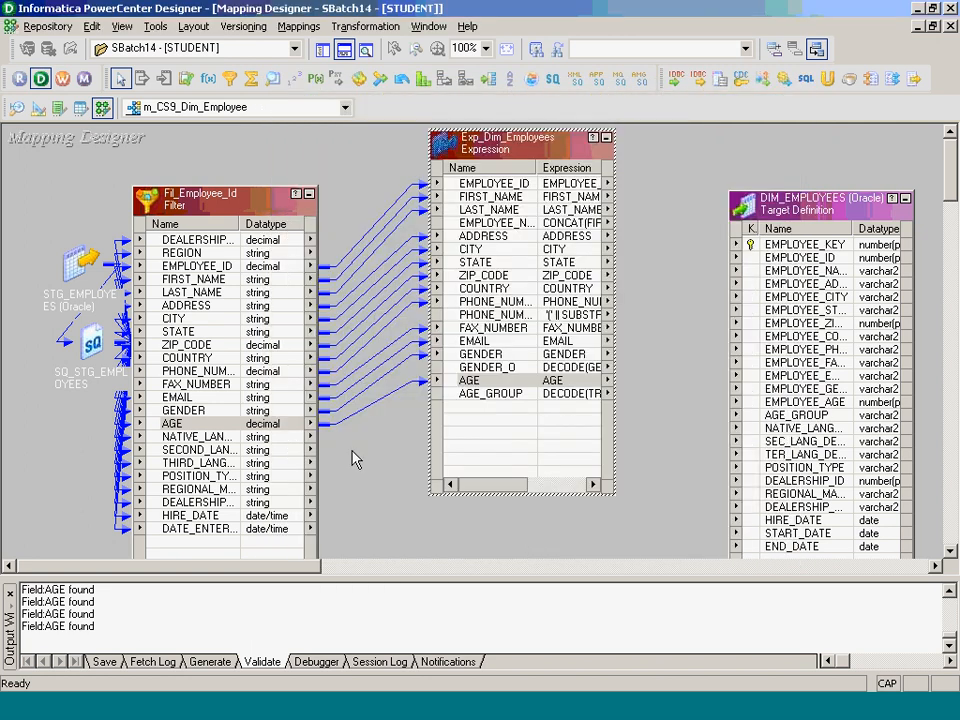
- Move DIM_EMPLOYEES higher and widen its port names to show them in full
drag(823, 210, 800, 157)
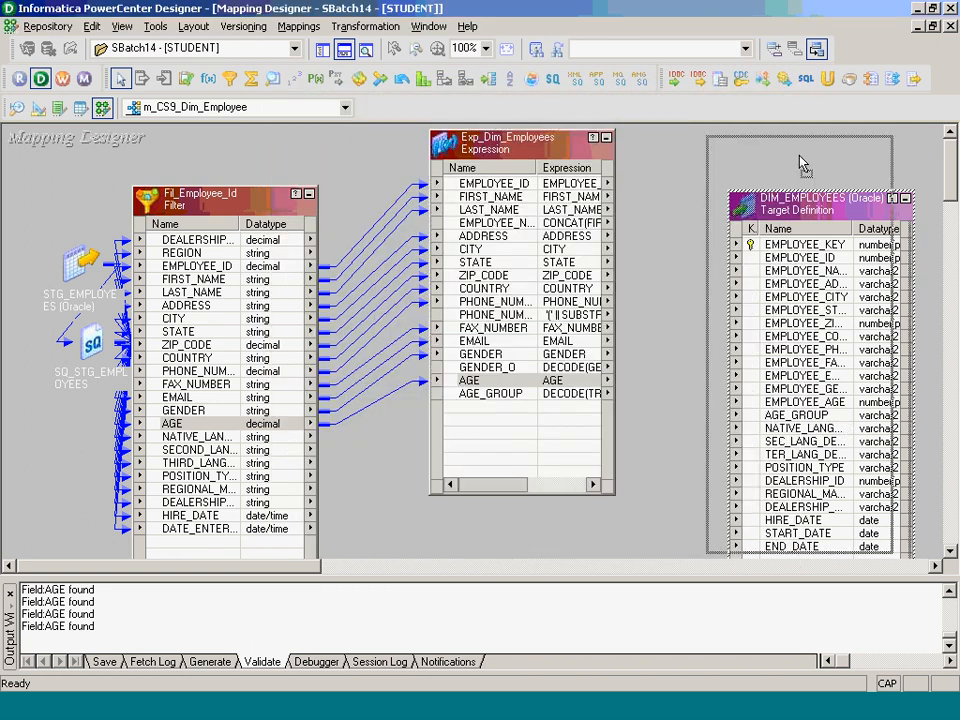
double_click(831, 173)
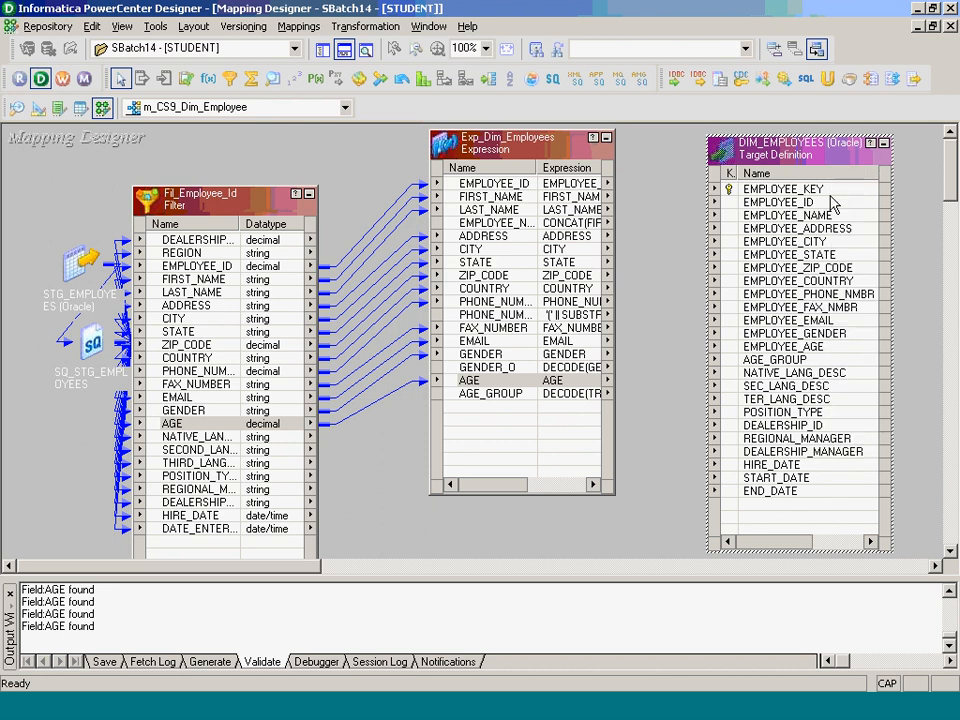
click(818, 360)
- Pass NATIVE_LANGUAGE through THIRD_LANGUAGE plus POSITION_TYPE into Exp_Dim_Employees
drag(195, 437, 238, 473)
ctrl+click(241, 476)
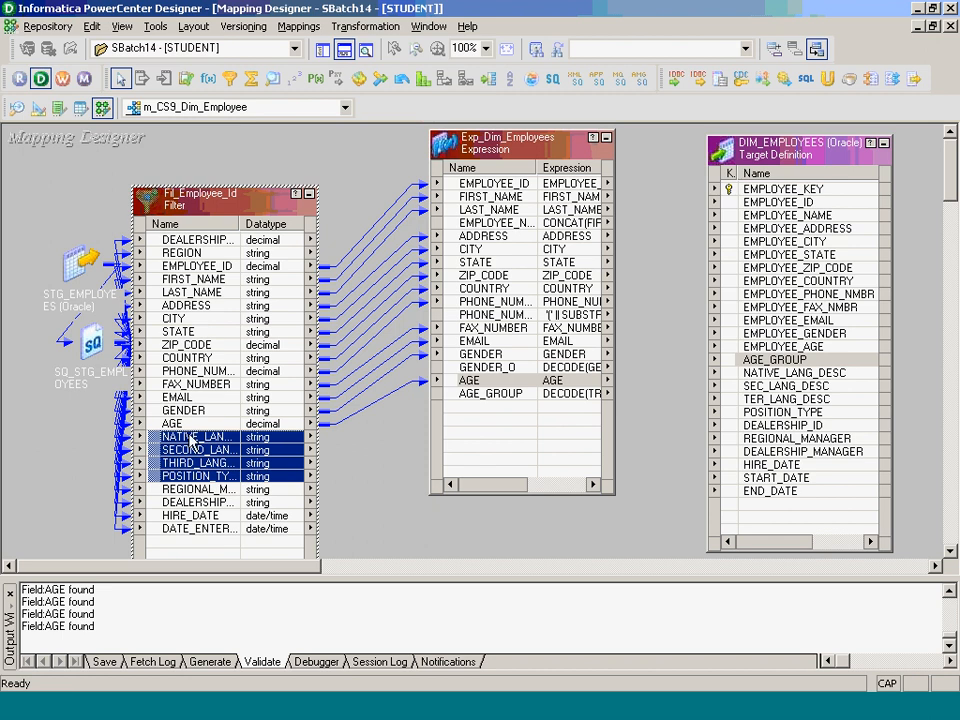
drag(188, 437, 474, 405)
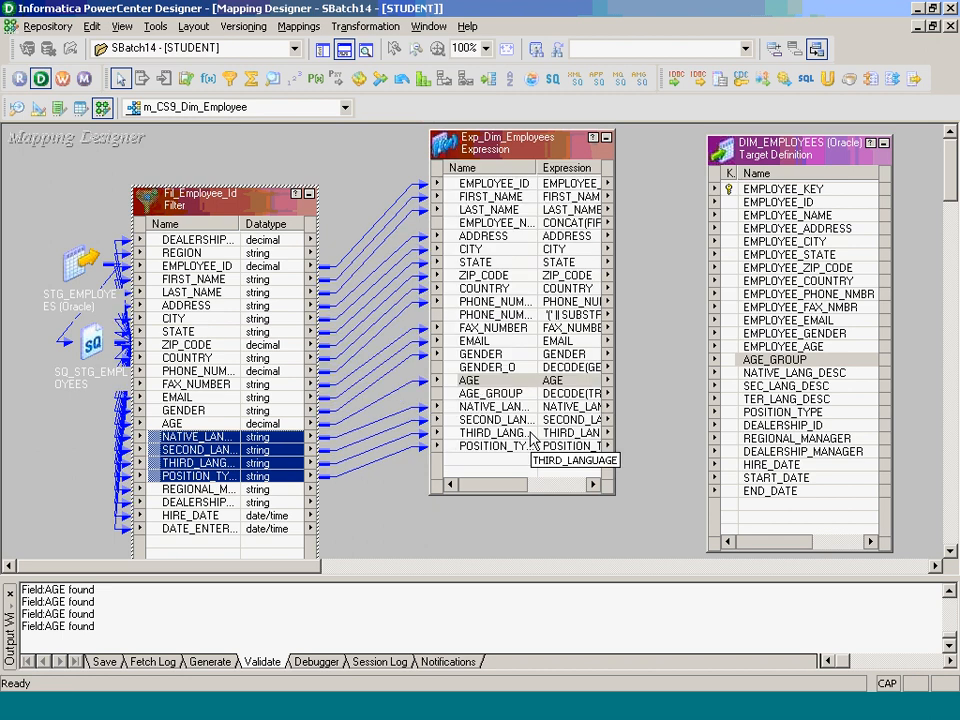
- Pass DEALERSHIP_ID and REGIONAL_MANAGER through DATE_ENTERED from the filter into Exp_Dim_Employees
click(821, 437)
click(811, 426)
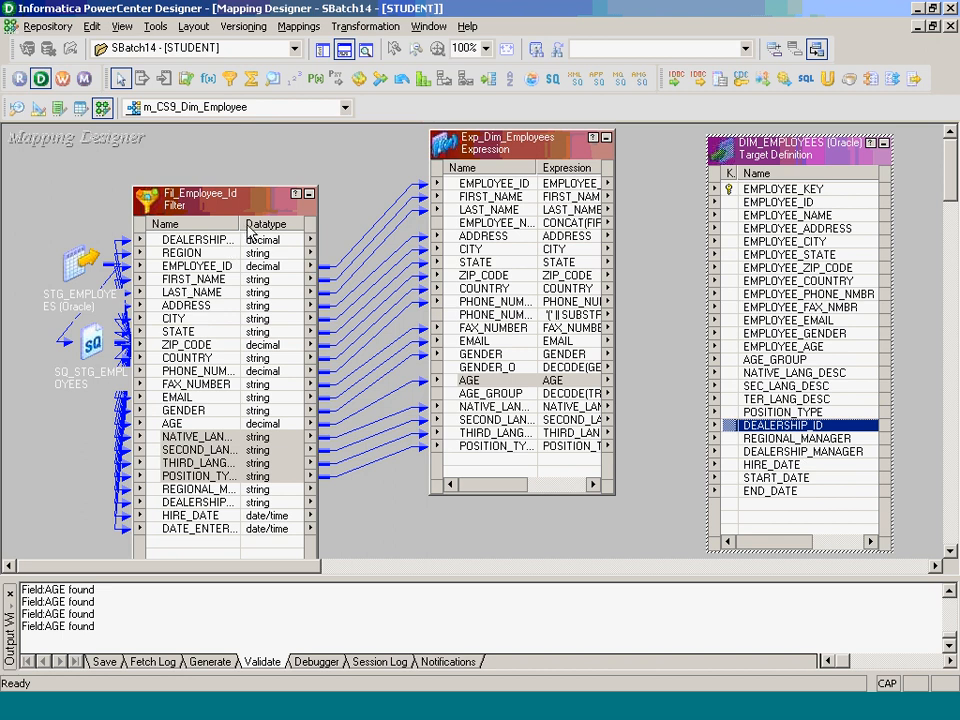
double_click(242, 222)
click(225, 241)
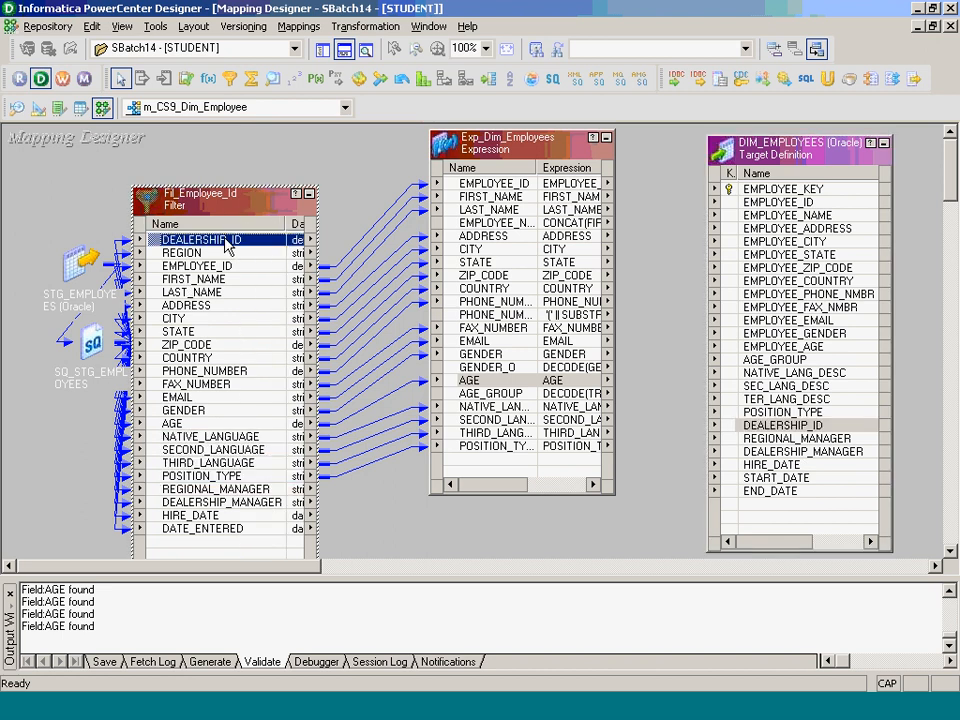
drag(225, 241, 474, 476)
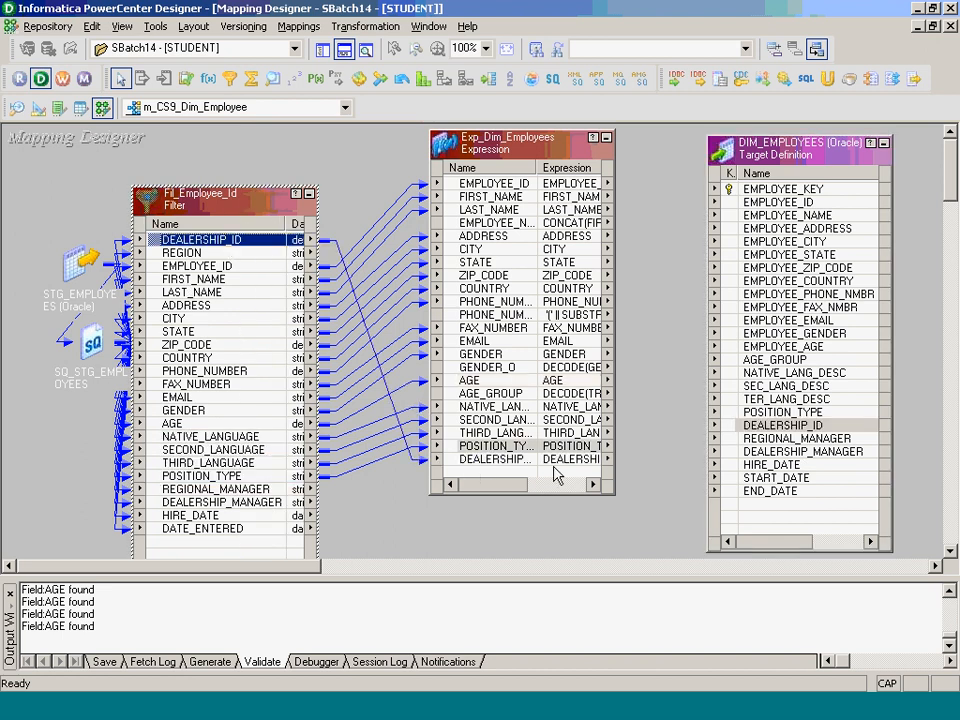
click(220, 489)
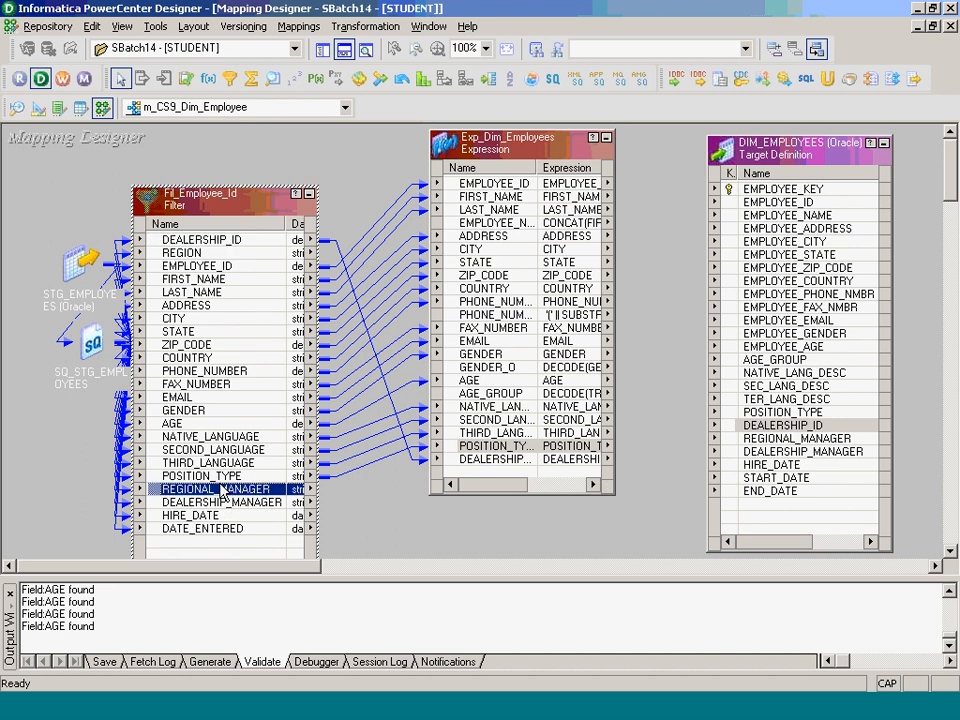
drag(221, 489, 240, 534)
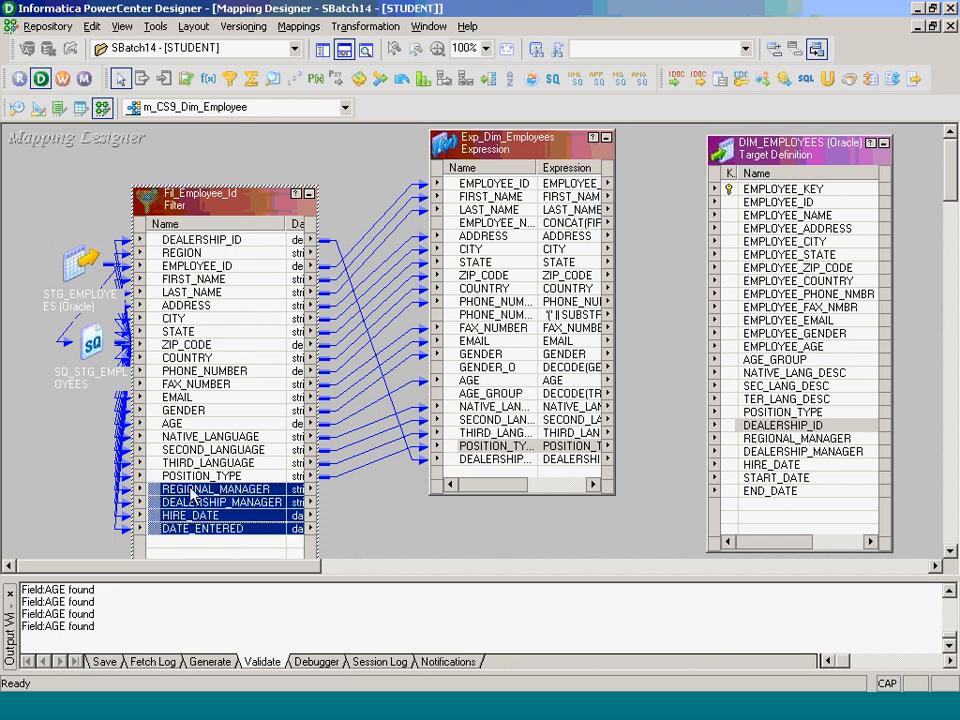
drag(192, 493, 463, 473)
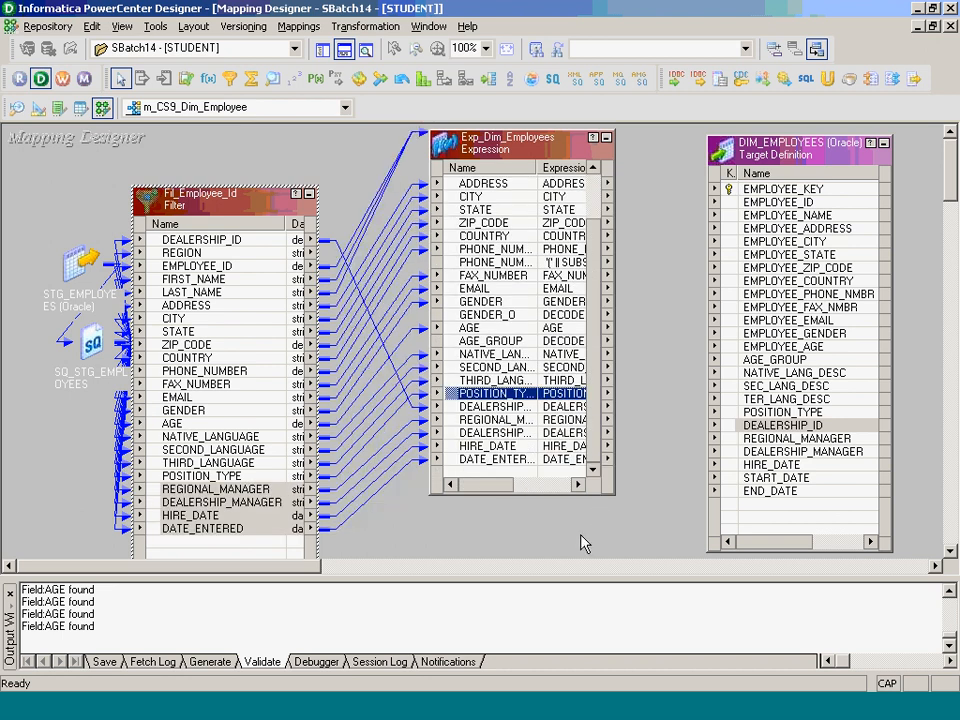
- Save m_CS9_Dim_Employee, collapse Fil_Employee_Id to an icon, and shift Exp_Dim_Employees left
key(ctrl+s)
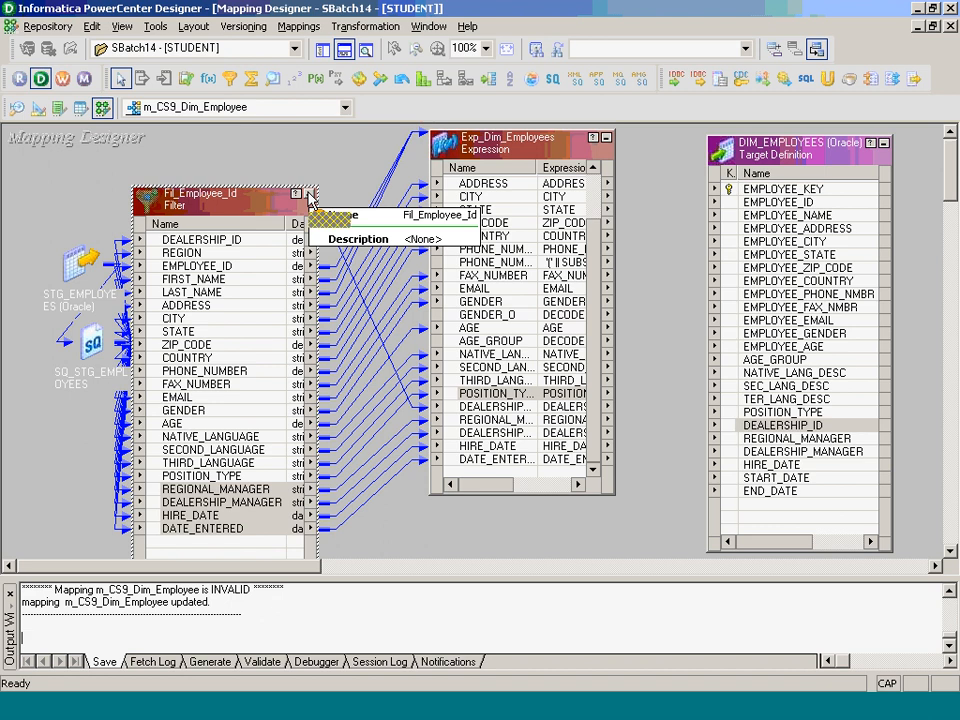
click(310, 194)
drag(507, 156, 420, 166)
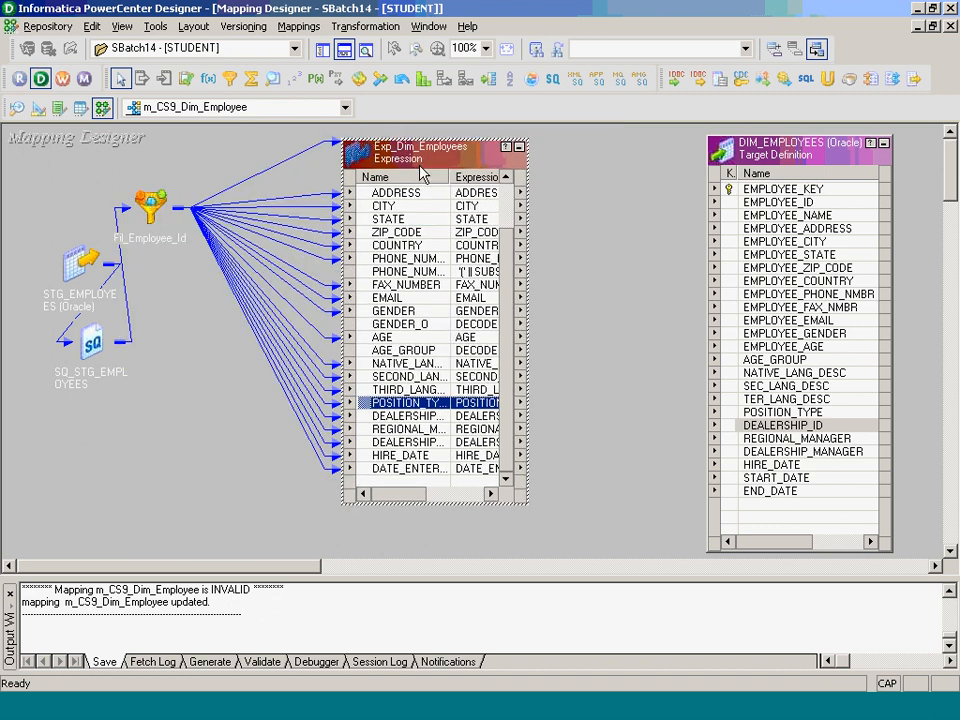
- Close the expression notes file and bring up the Case Study 9 specification slides
scroll(505, 210, up, 2)
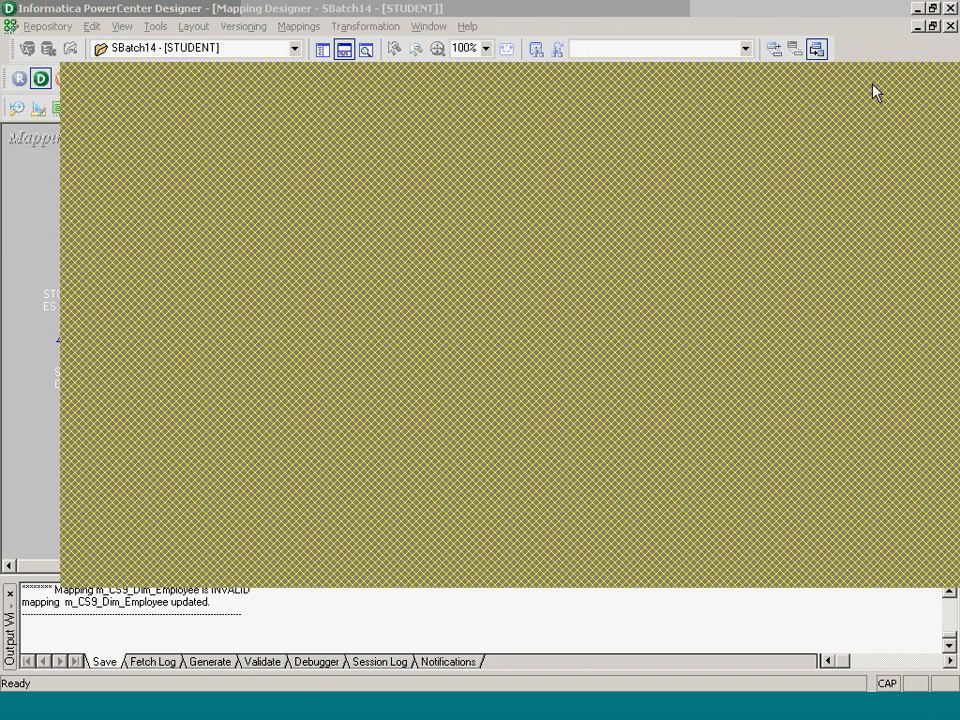
click(946, 74)
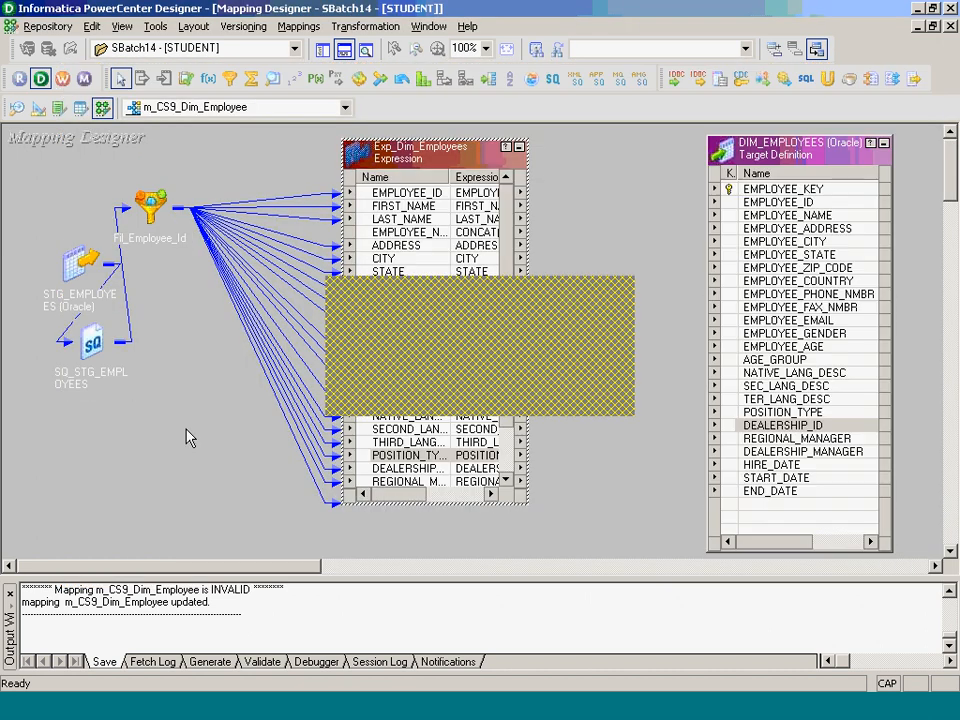
key(alt+Tab)
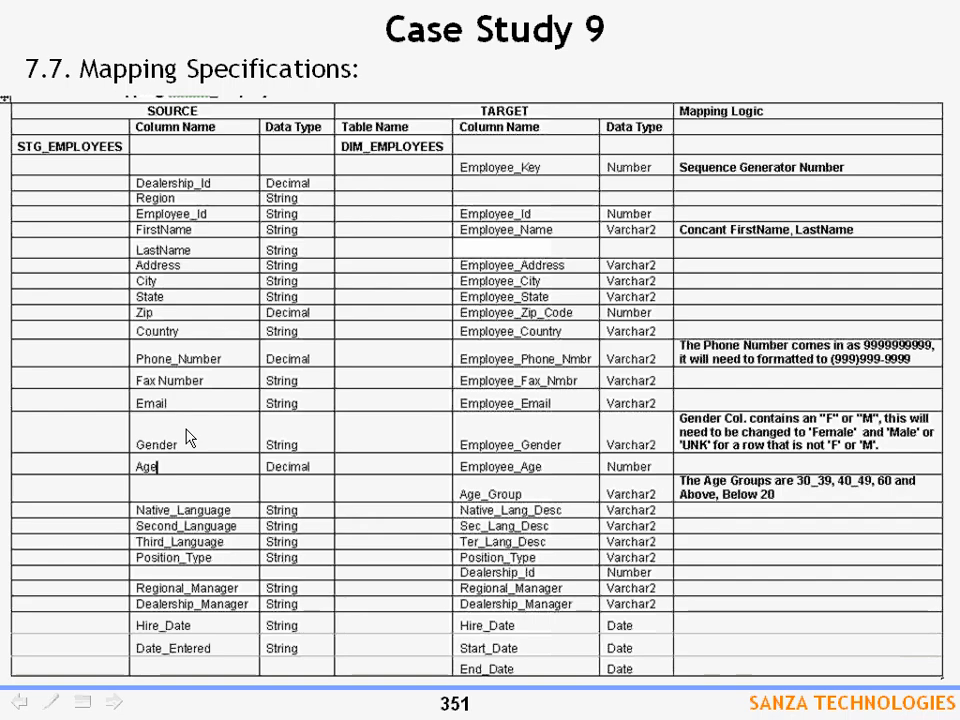
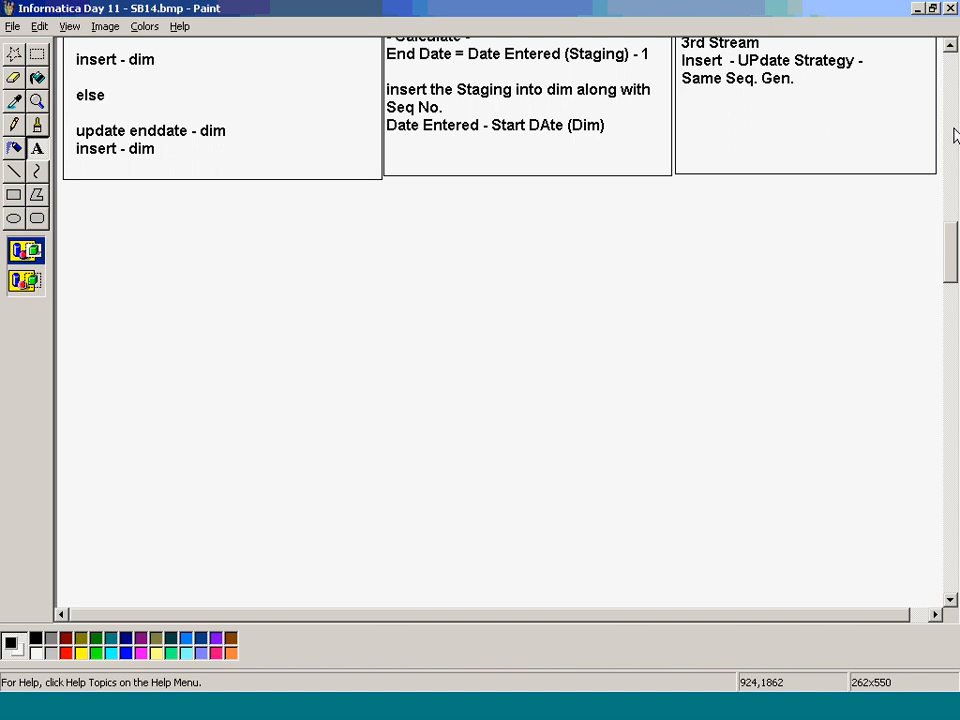
- Draw a straight line under the 'insert - Seq gen' note in the design sketch
click(952, 163)
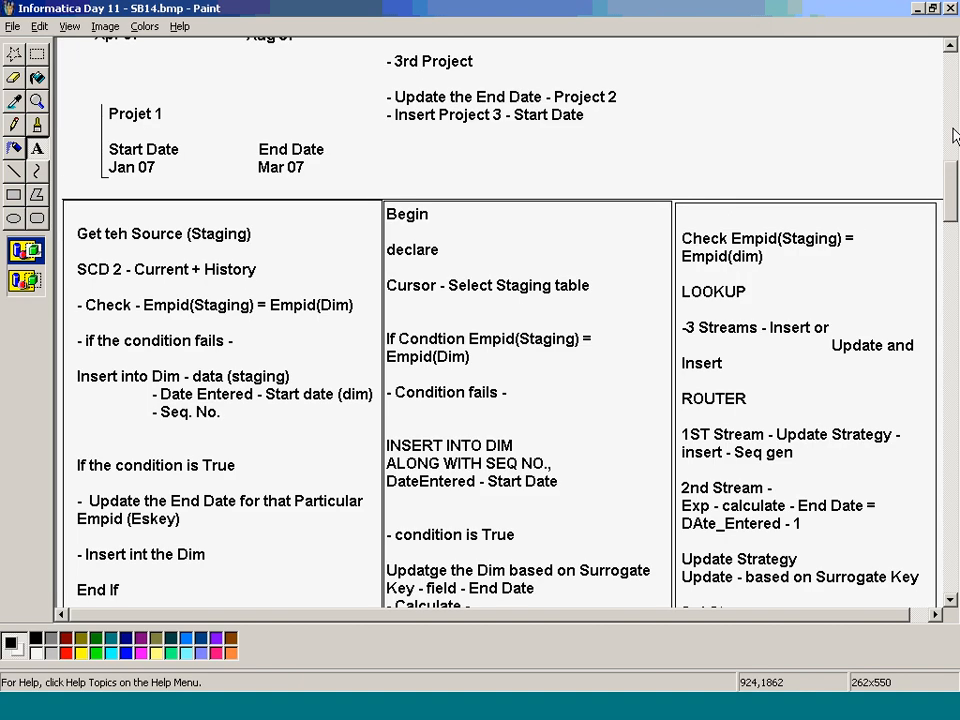
click(37, 150)
drag(405, 407, 528, 426)
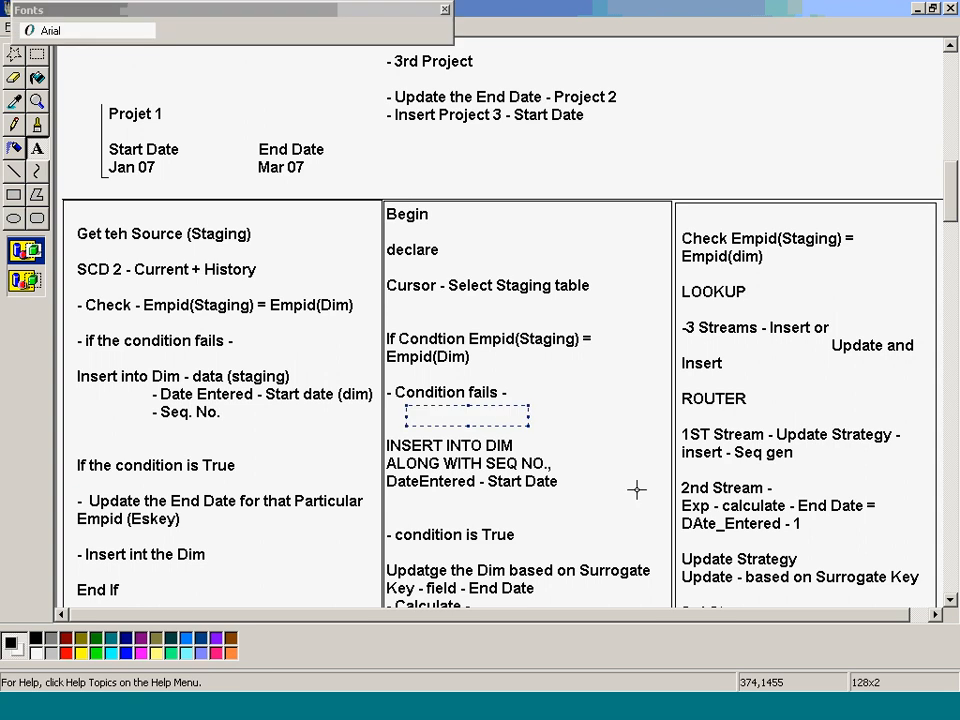
click(898, 456)
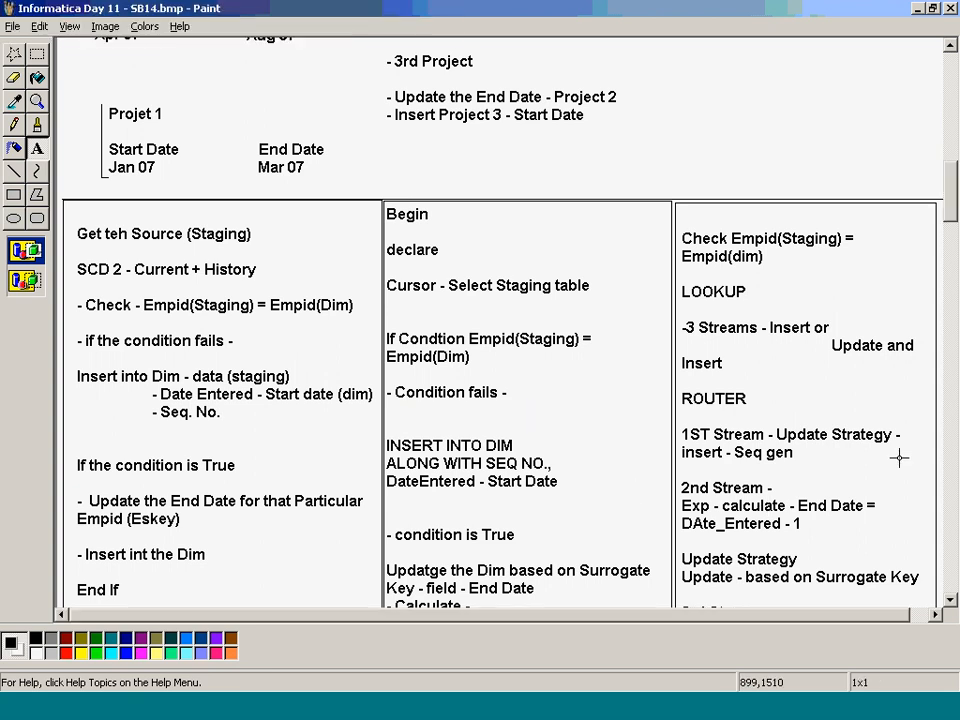
click(14, 171)
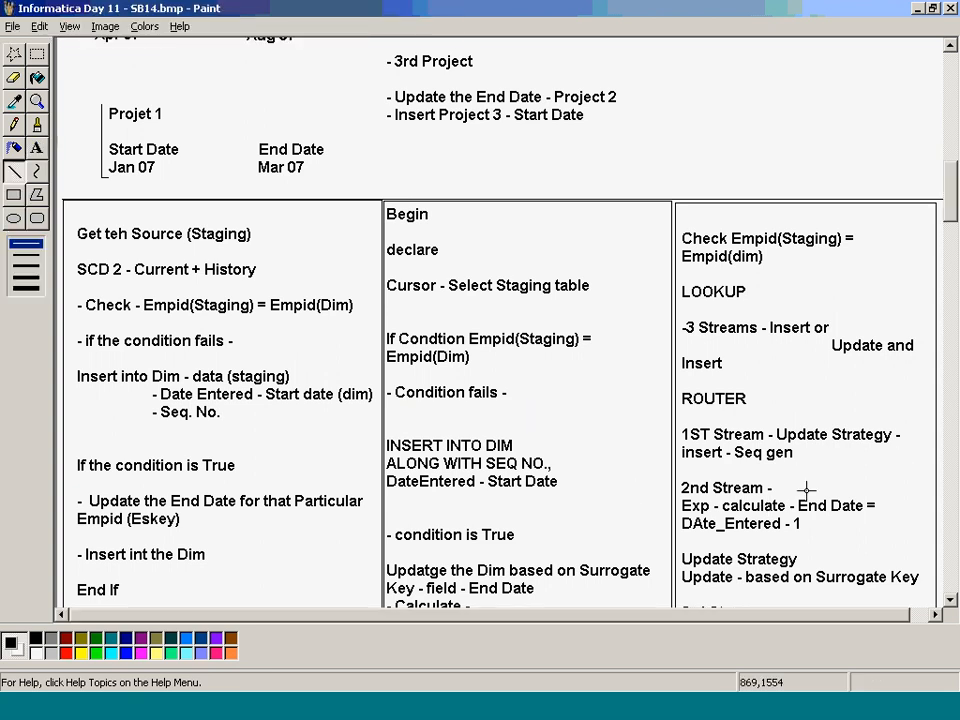
drag(681, 466, 891, 460)
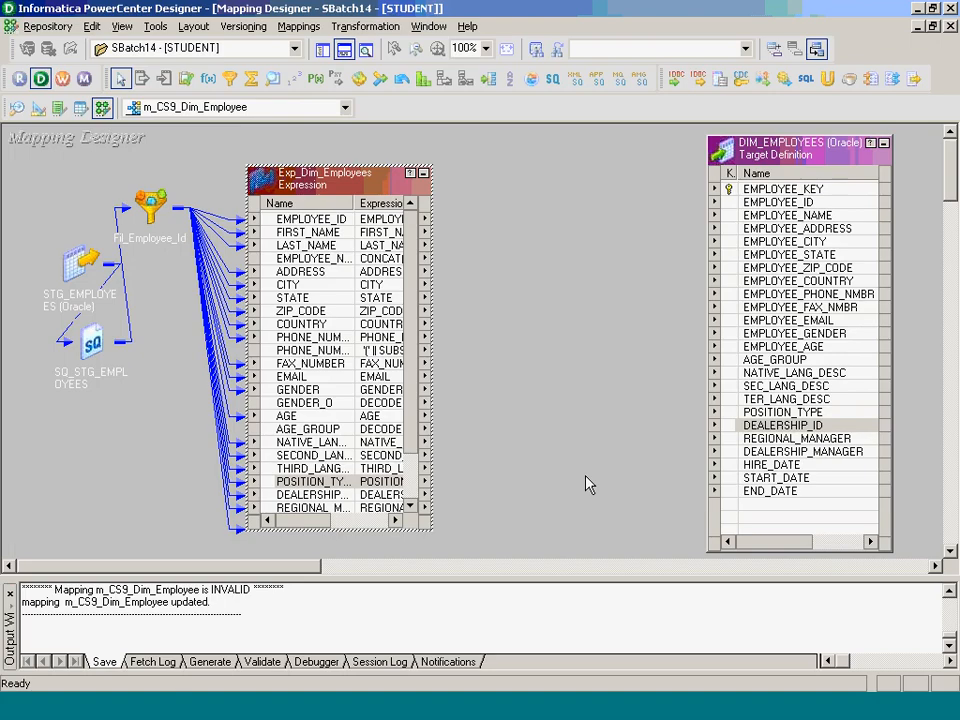
- Enlarge Exp_Dim_Employees to show all ports, then rerun the stg_employees query in TOAD
drag(355, 183, 348, 150)
drag(359, 497, 364, 560)
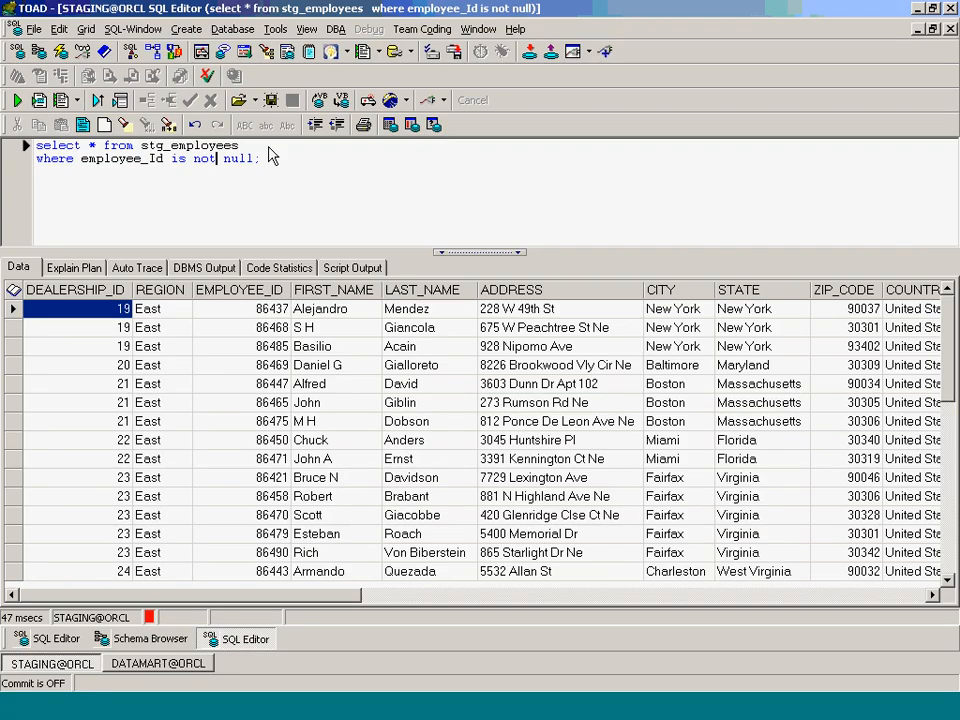
click(268, 146)
key(Return)
key(Up)
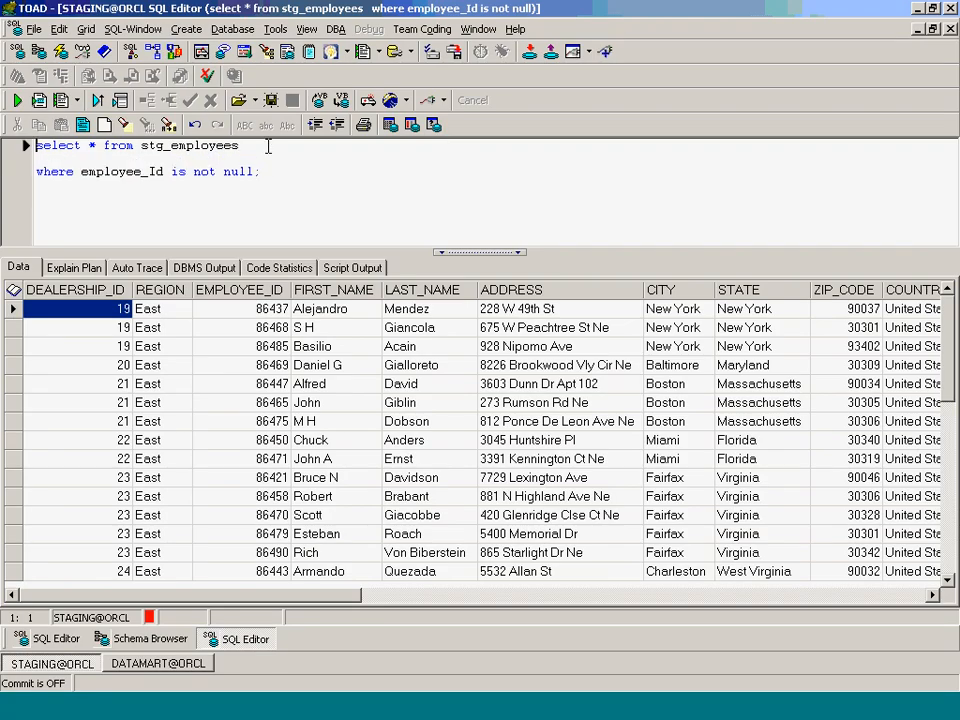
key(F9)
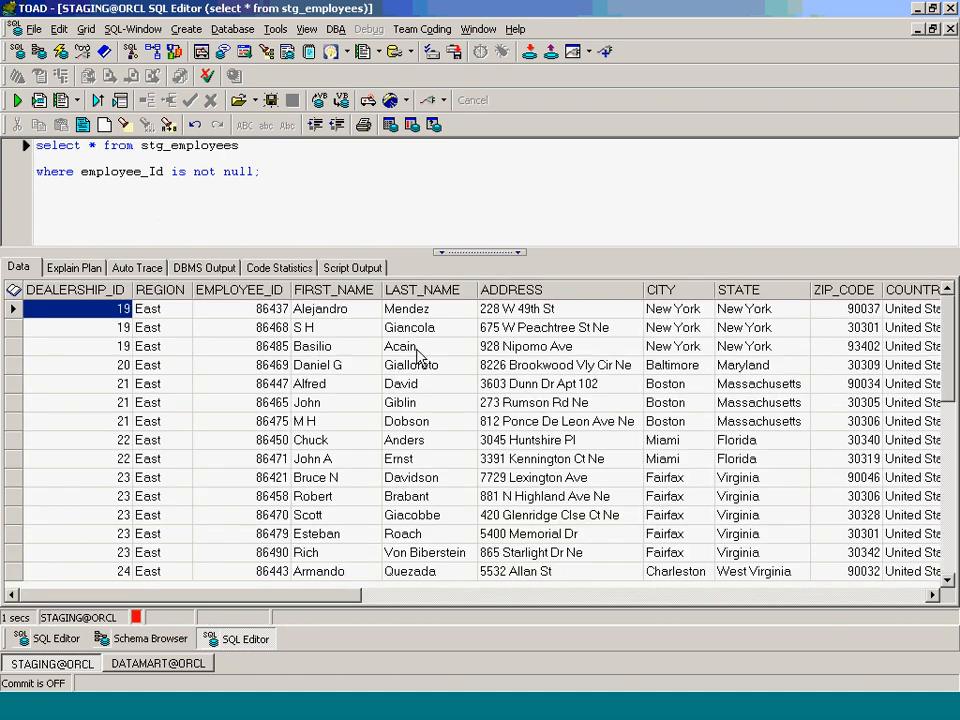
- Check phone, GENDER, AGE and DATE_ENTERED values in the stg_employees results
click(794, 594)
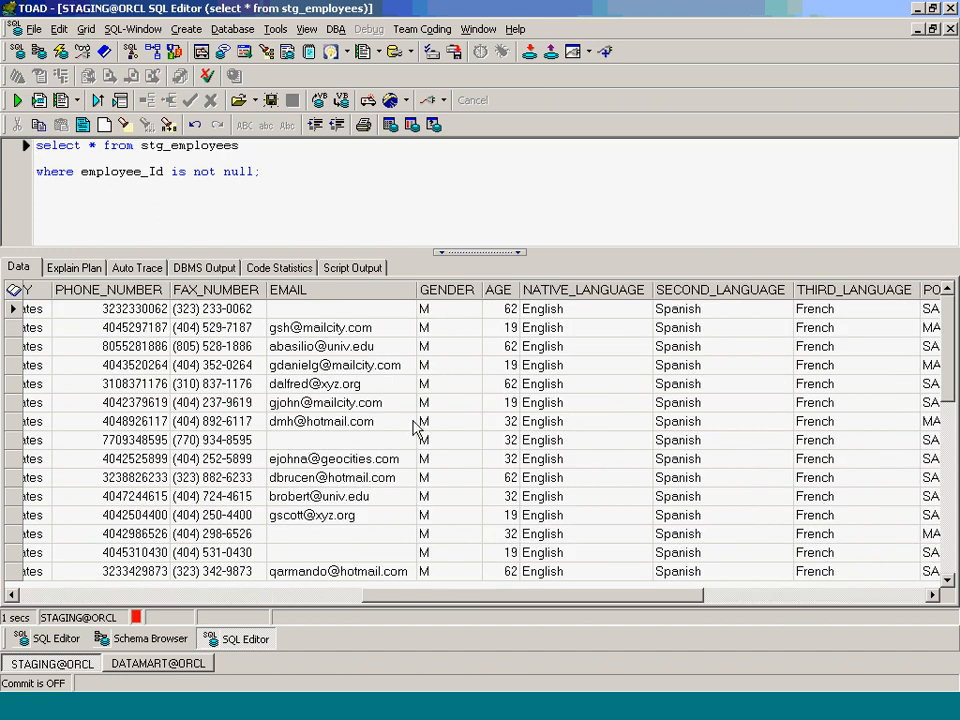
click(110, 383)
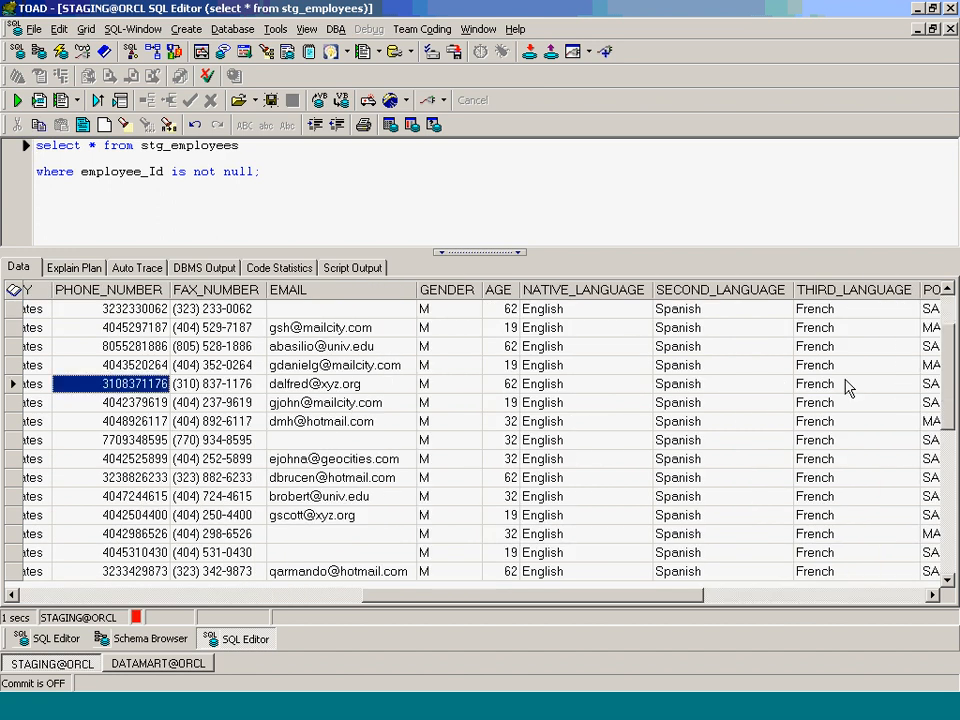
click(451, 366)
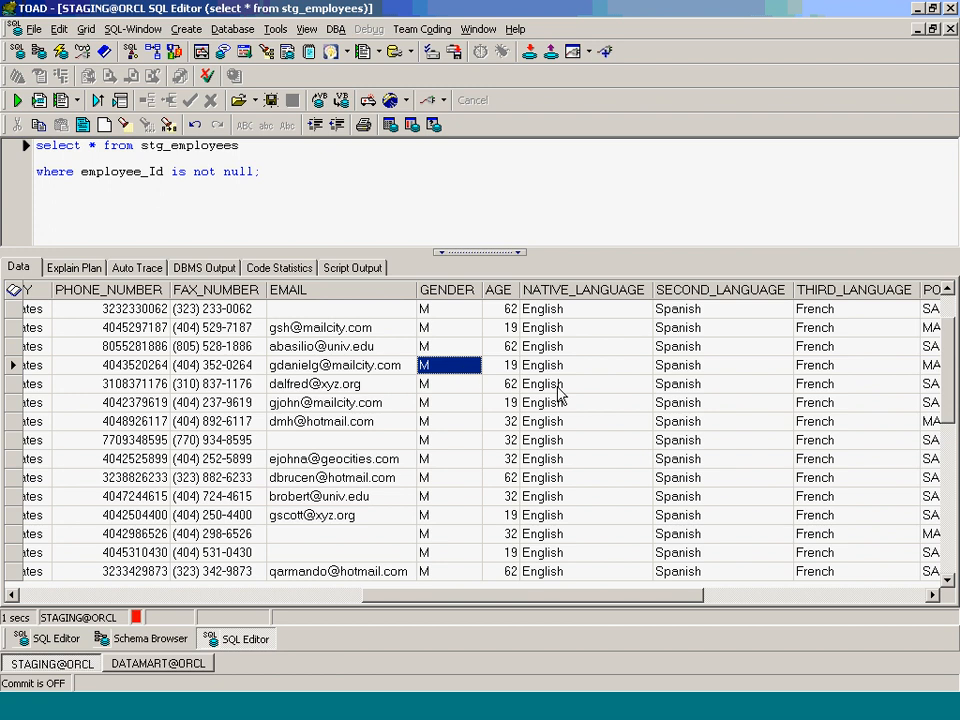
key(Right)
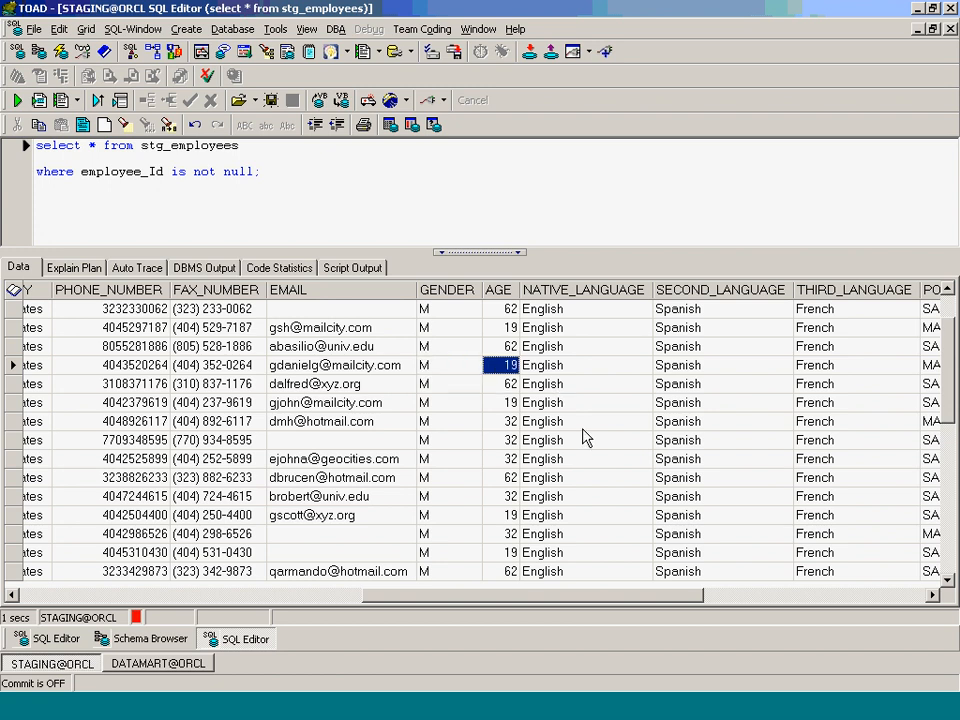
click(786, 595)
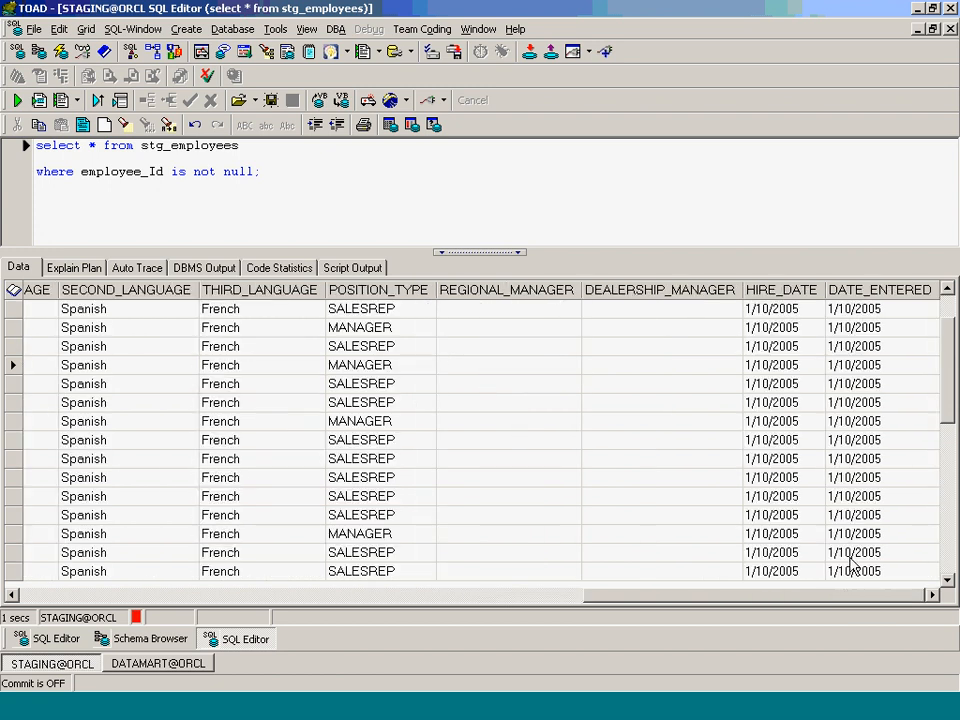
click(866, 478)
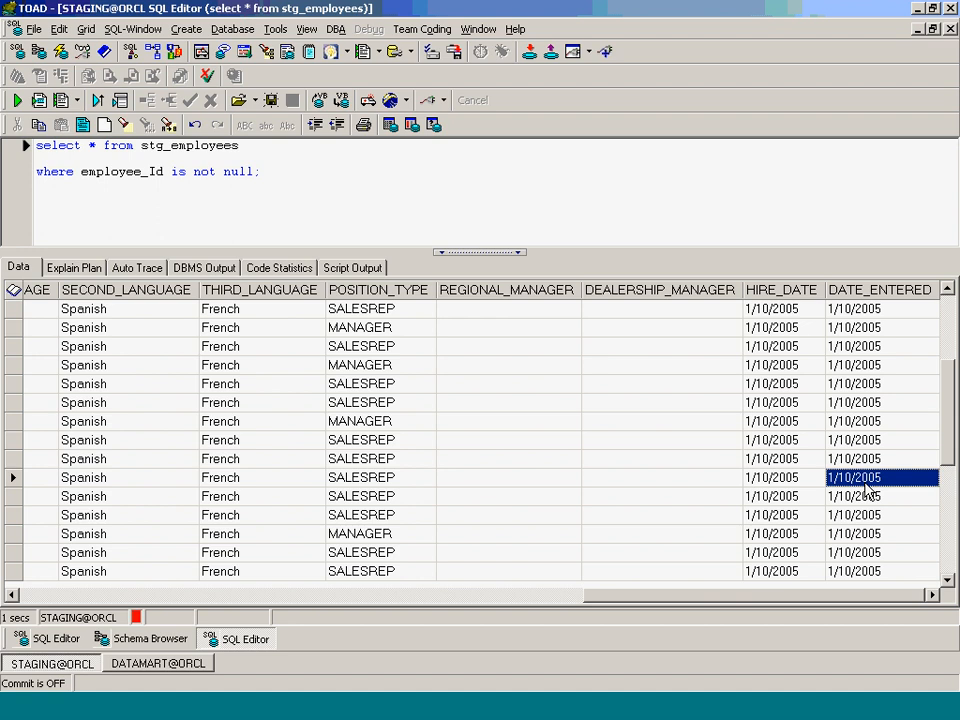
- Run select * from dim_employees on DATAMART, which returns no rows
click(24, 638)
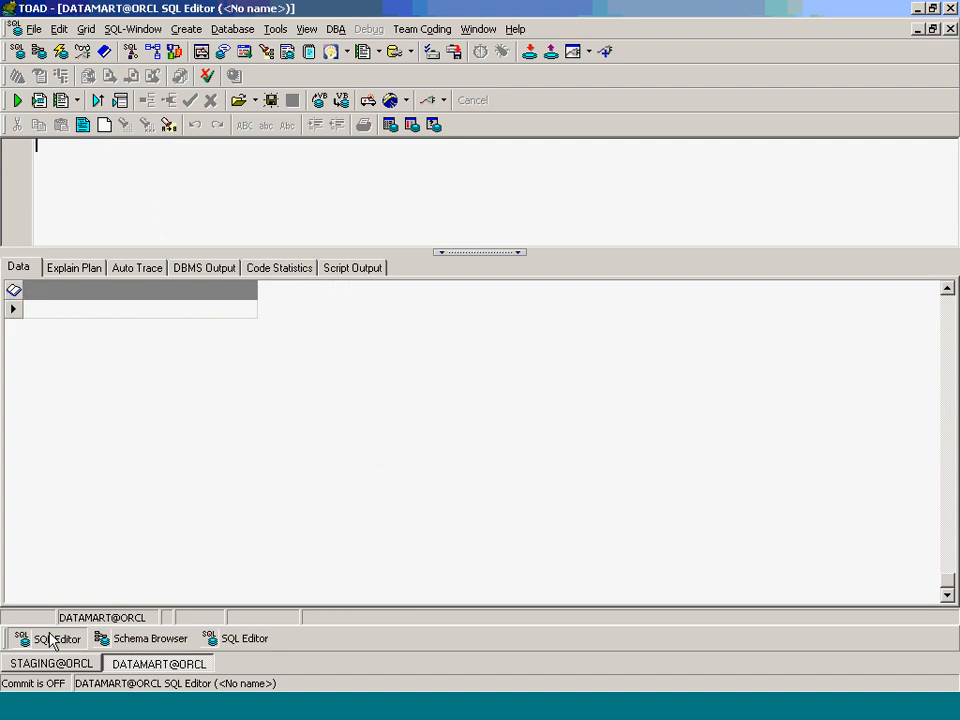
text(selec)
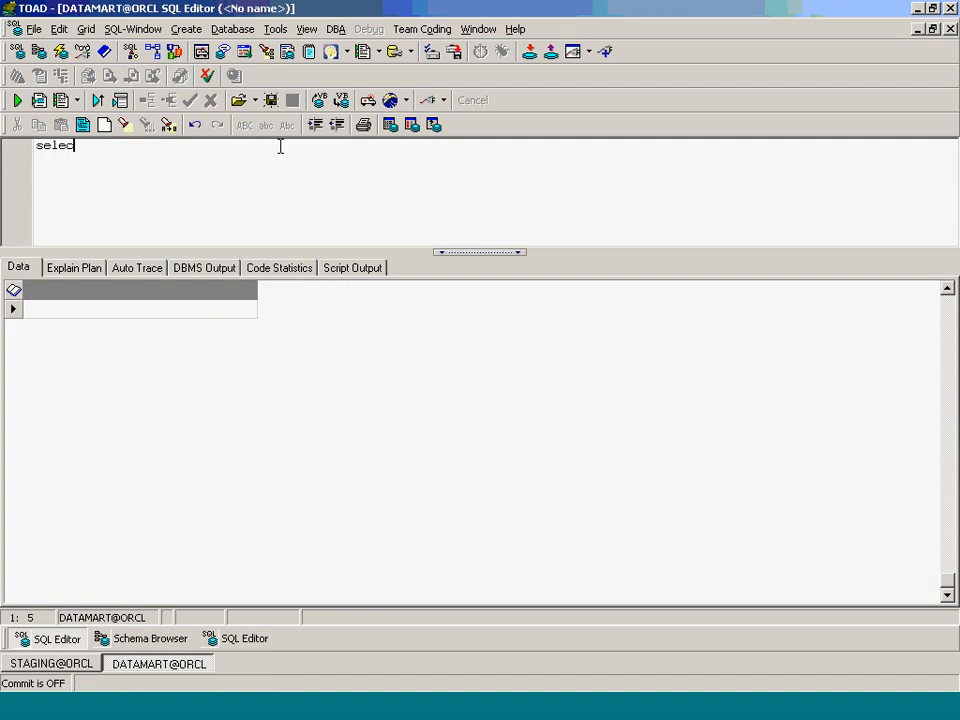
text(t * from dim_empl;)
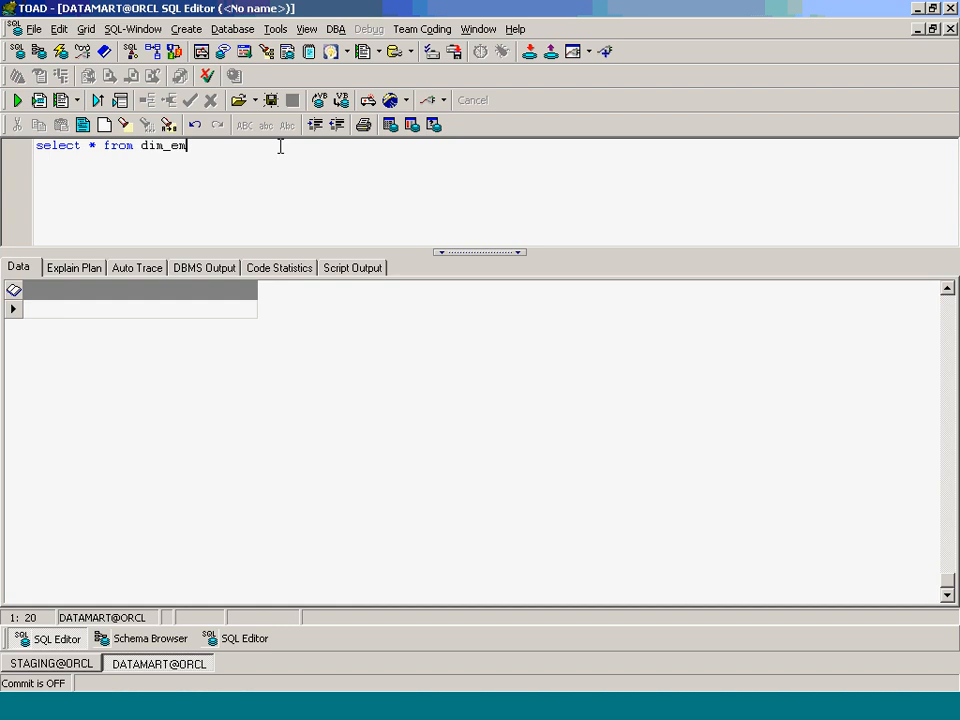
key(BackSpace)
text(oyees)
key(F9)
text(;)
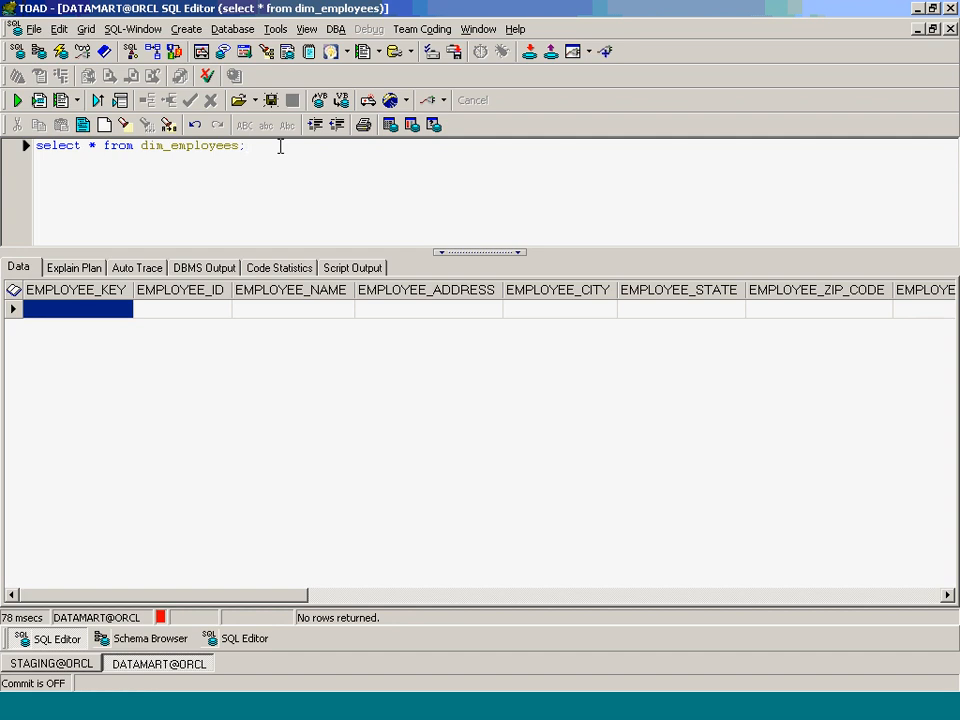
key(alt+Tab)
- Create a new Lookup transformation named Lkp_Dim_Employees
click(359, 29)
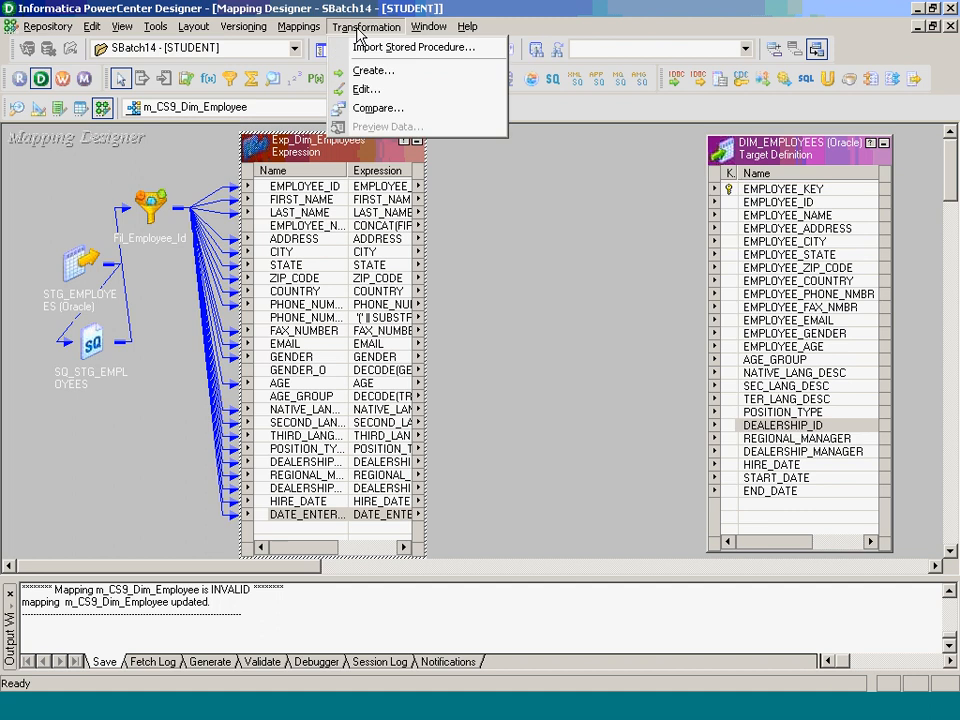
click(377, 73)
key(l)
key(Tab)
text(Lkp_)
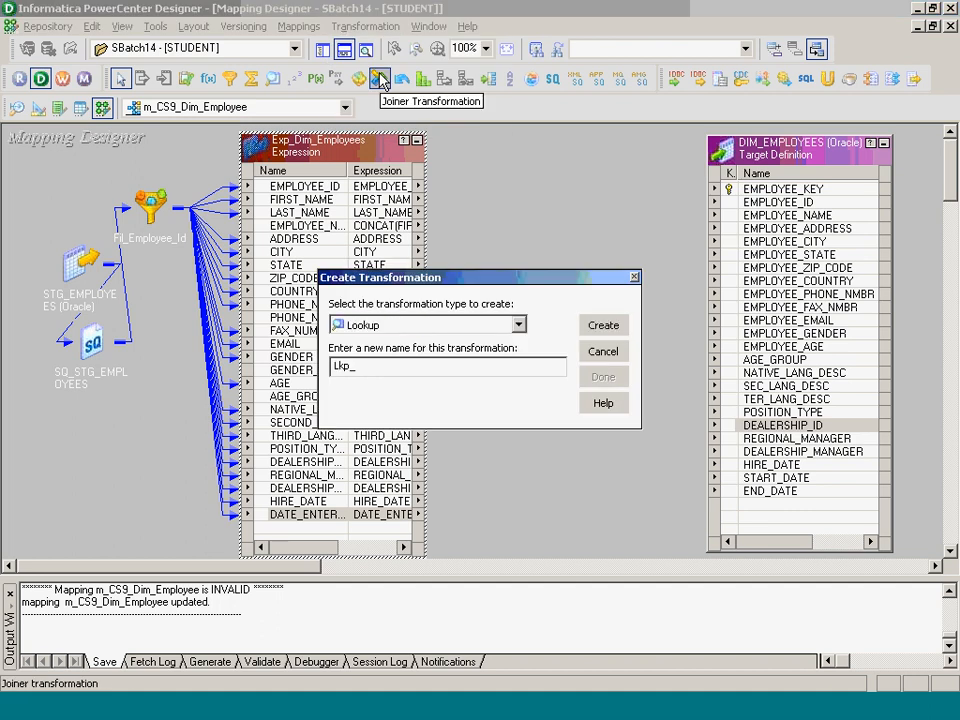
text(Dim_Emply)
key(BackSpace)
text(oyees)
key(Return)
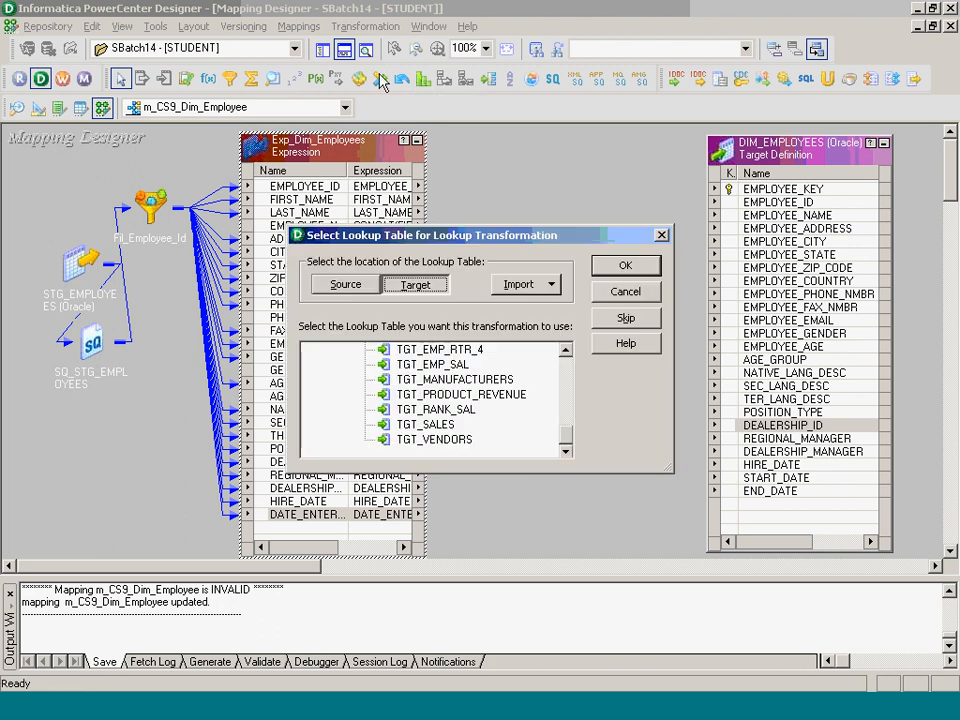
- Import the DATAMART table DIM_EMPLOYEES as the lookup's source table
click(564, 366)
click(564, 369)
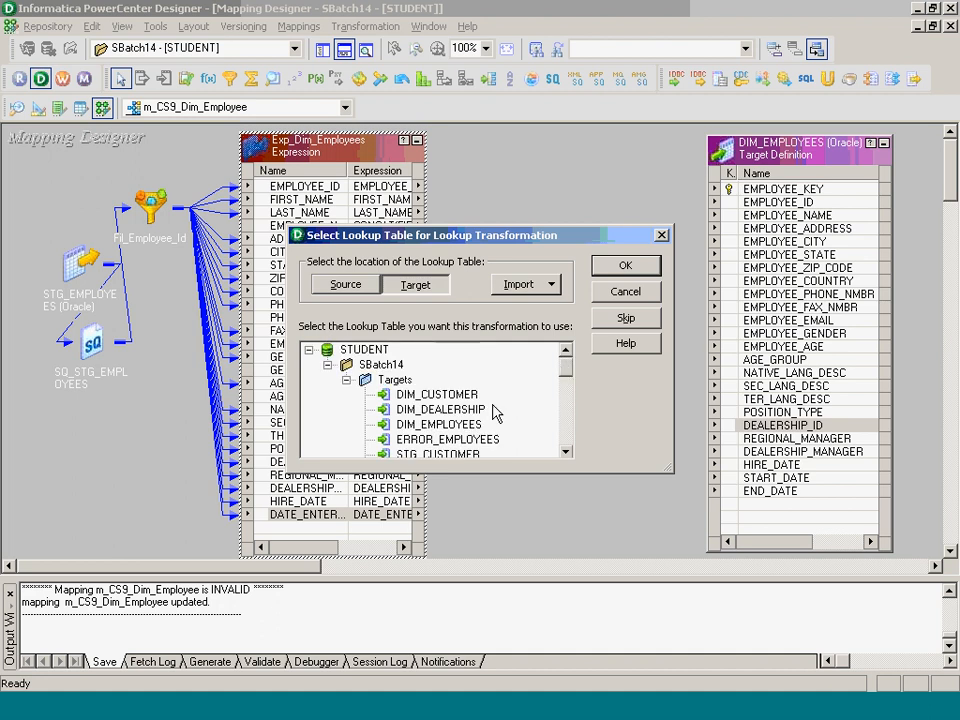
click(470, 424)
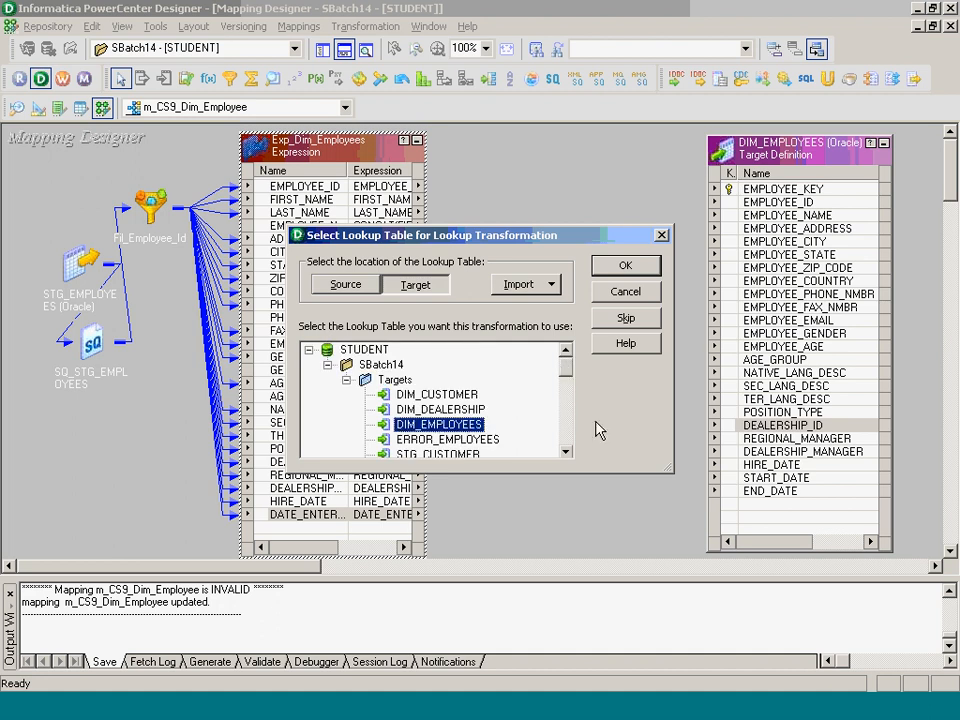
click(551, 284)
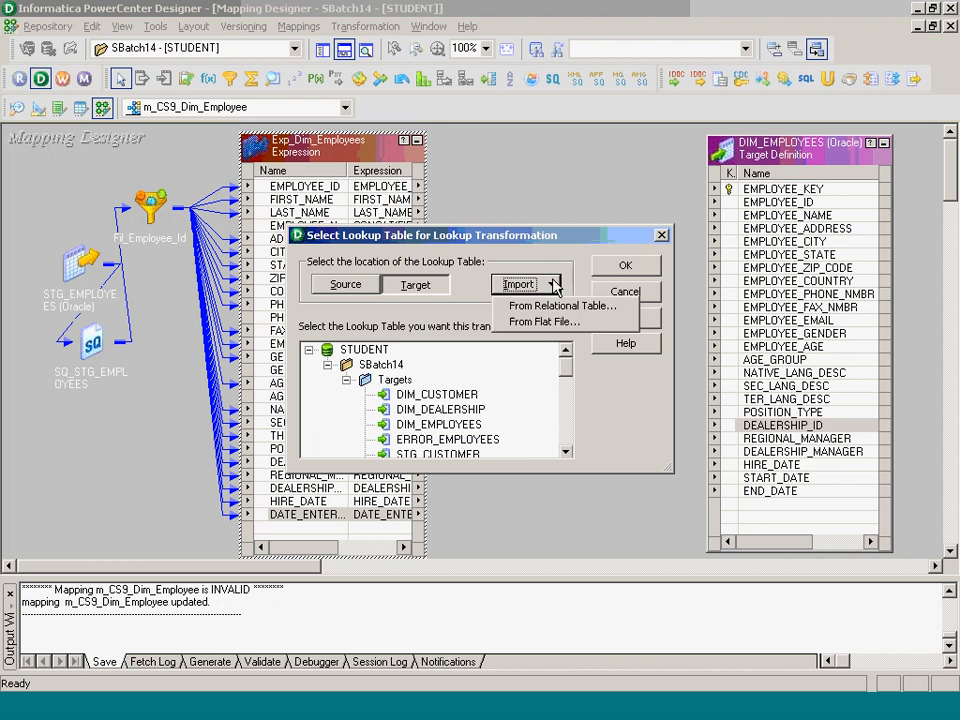
click(544, 305)
click(581, 283)
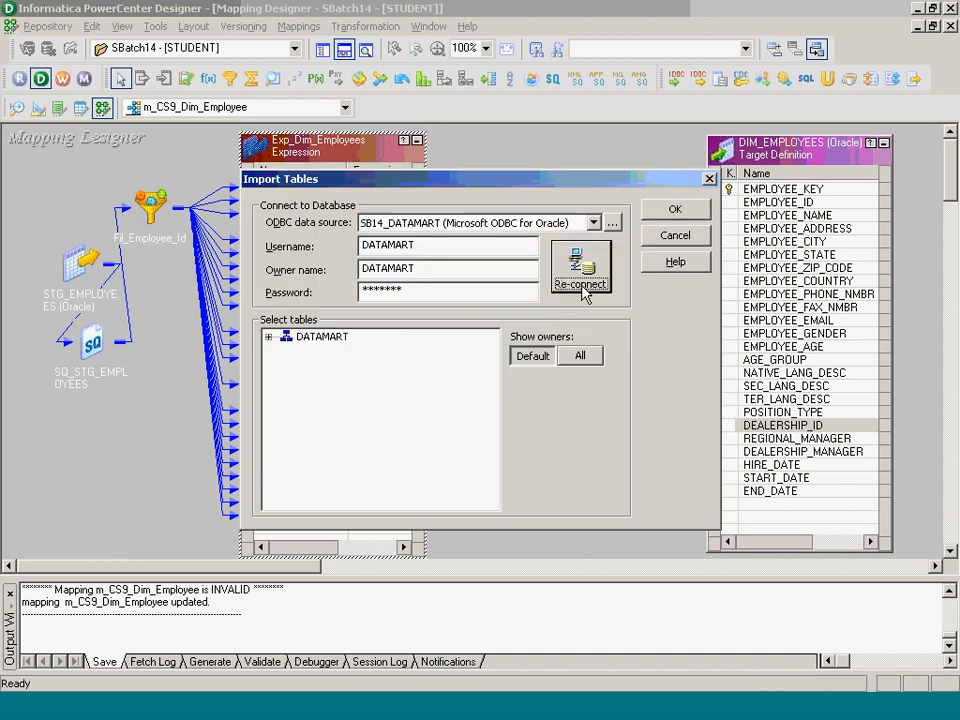
click(268, 337)
click(286, 351)
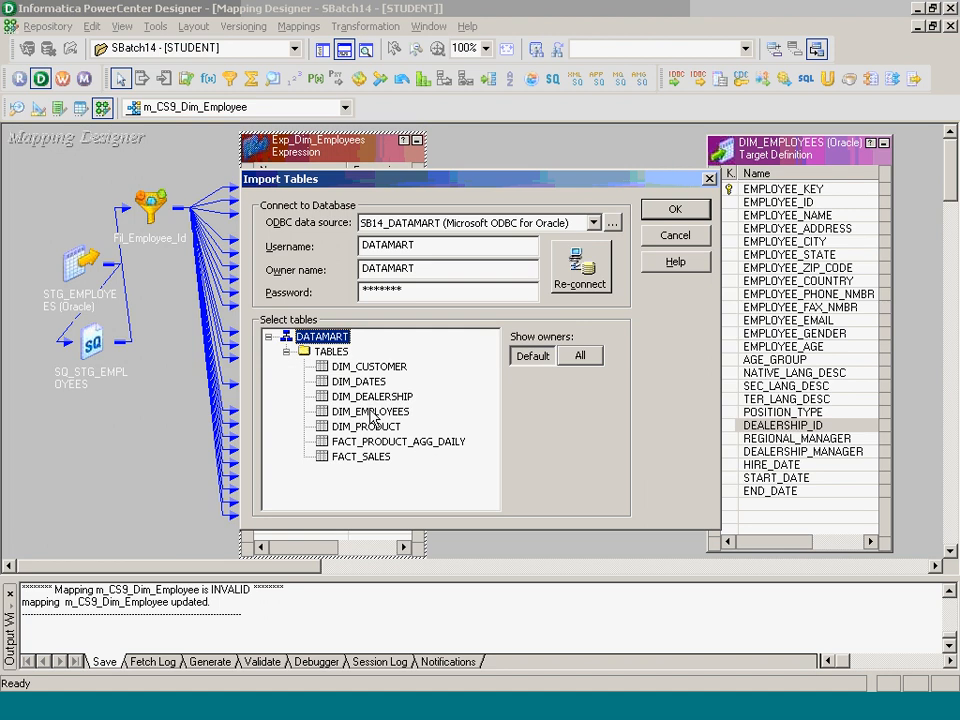
click(370, 411)
click(677, 211)
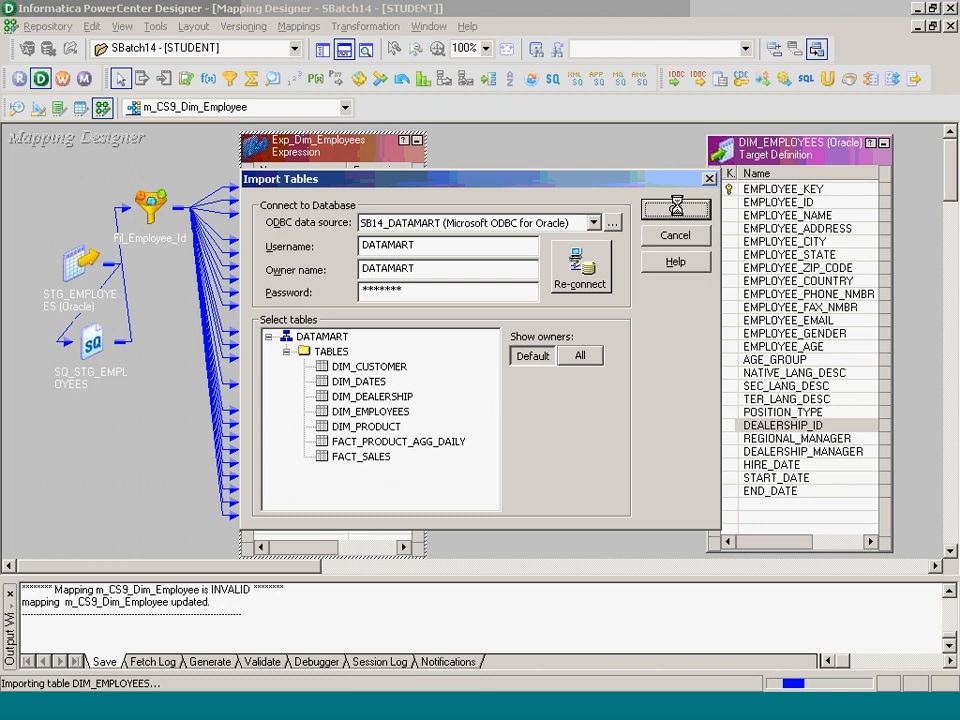
click(603, 376)
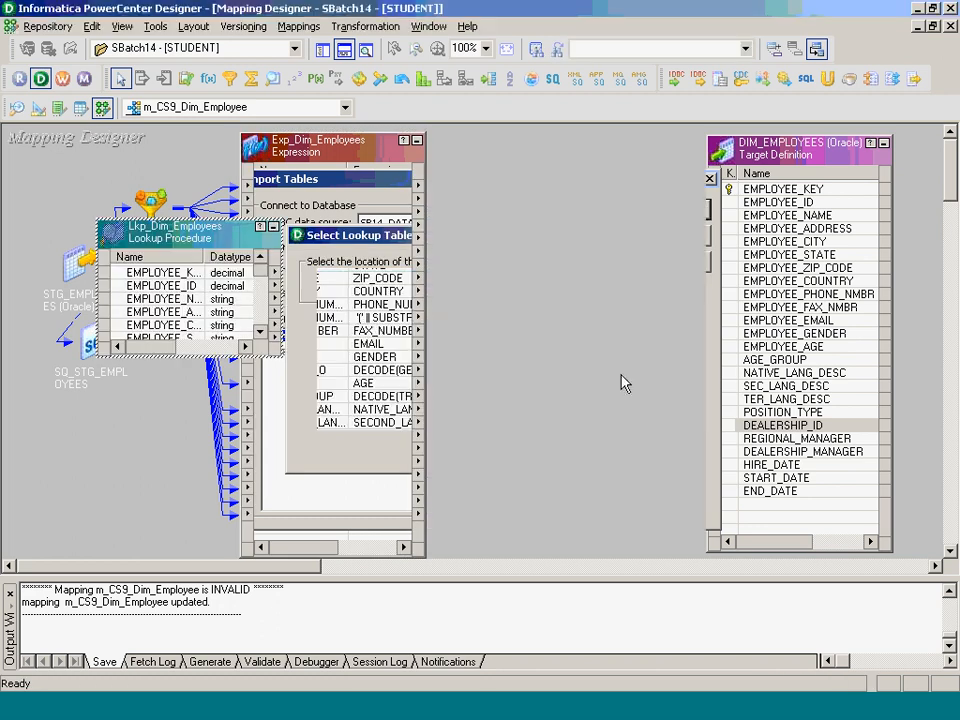
- Place the lookup beside the target and shift Exp_Dim_Employees left and down
drag(229, 239, 592, 212)
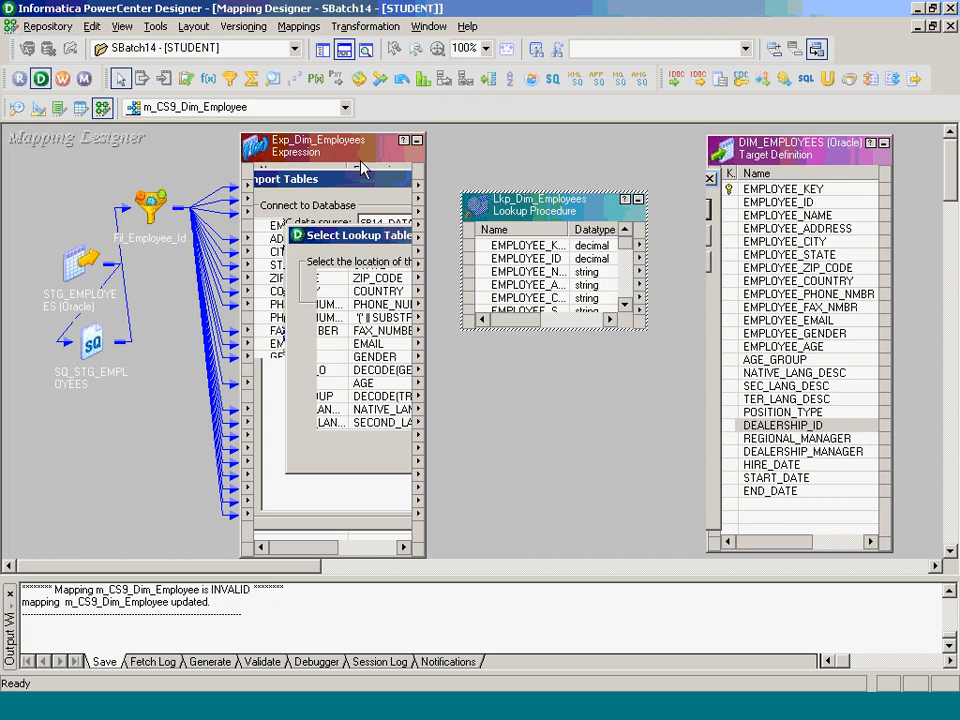
click(362, 155)
drag(362, 155, 289, 187)
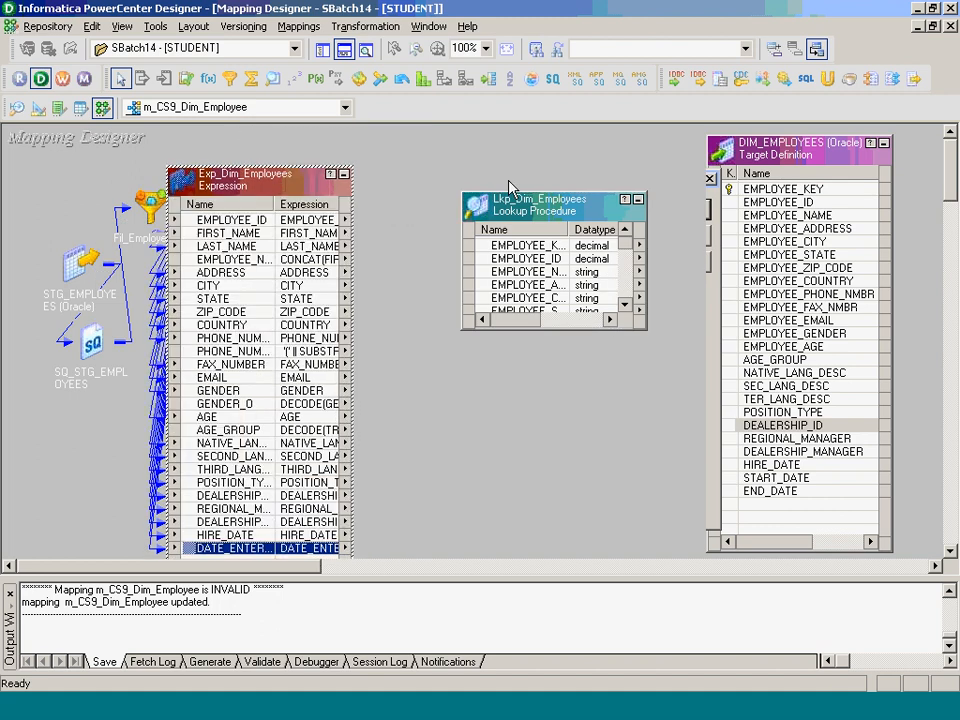
drag(521, 214, 512, 185)
- Review Lkp_Dim_Employees' port settings without changes and enlarge the lookup
double_click(515, 229)
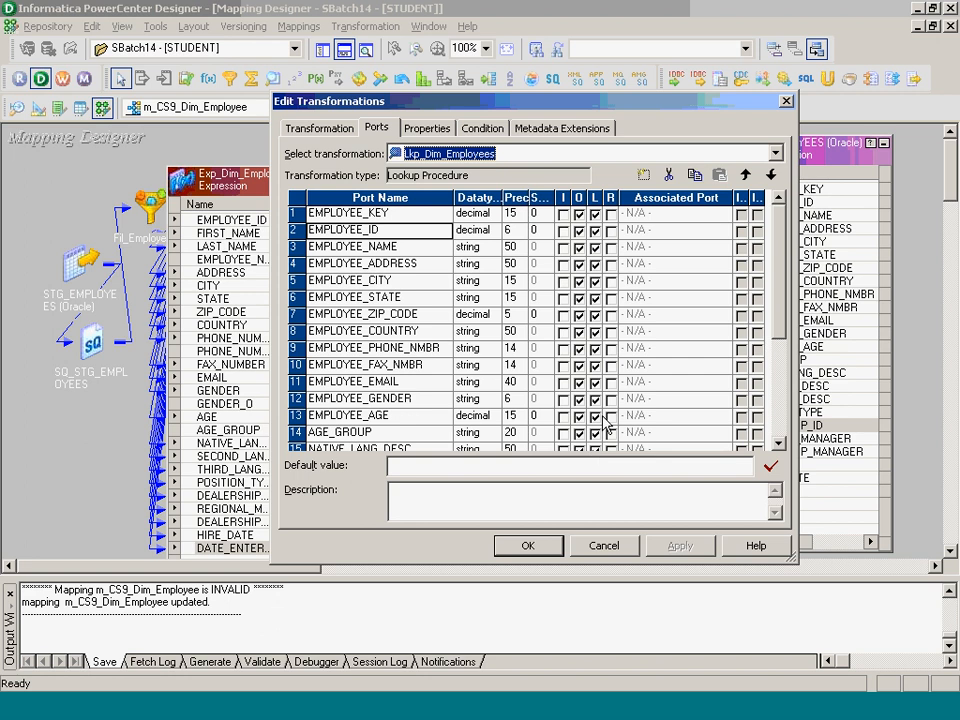
click(780, 427)
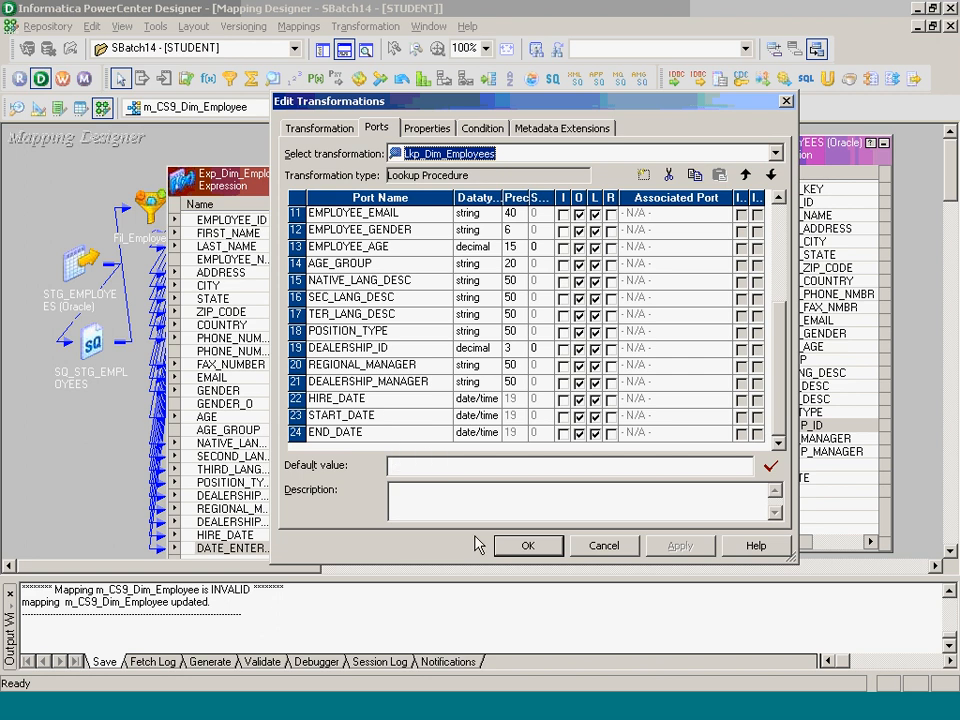
click(526, 545)
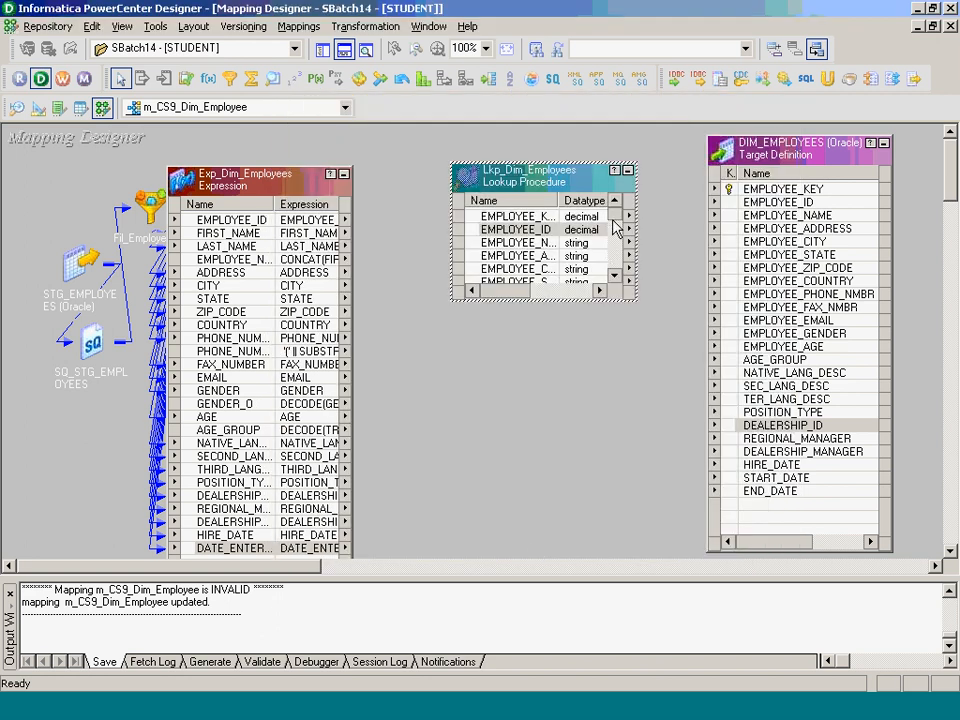
drag(614, 212, 613, 266)
- Link EMPLOYEE_ID from the expression into the lookup and rename that port EMPLOYEE_ID_INPUT
click(262, 221)
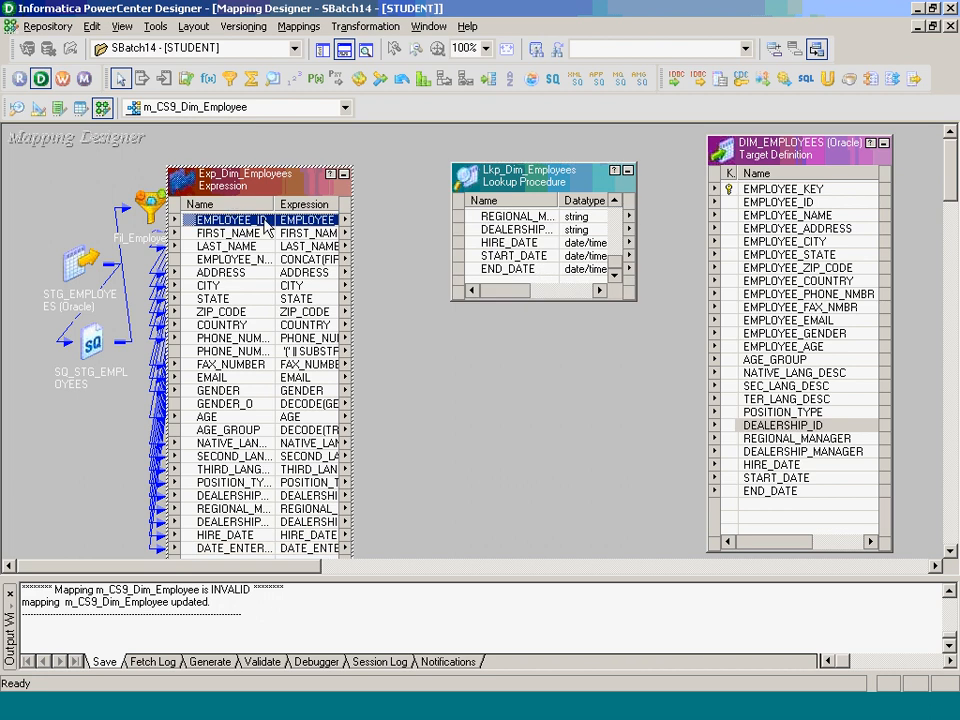
drag(230, 220, 475, 280)
click(548, 282)
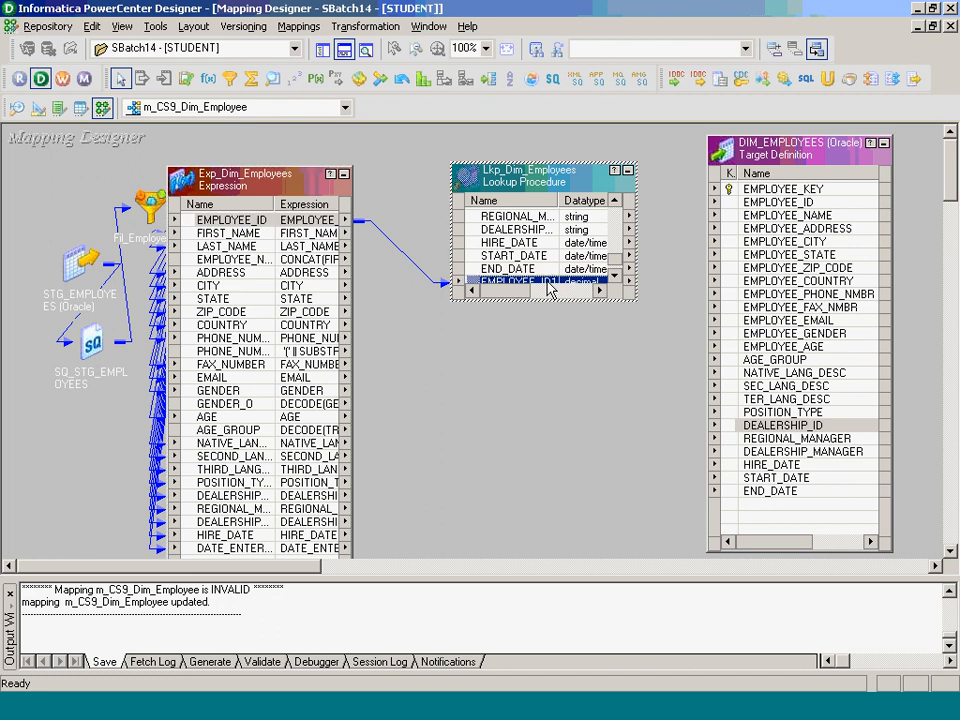
double_click(547, 285)
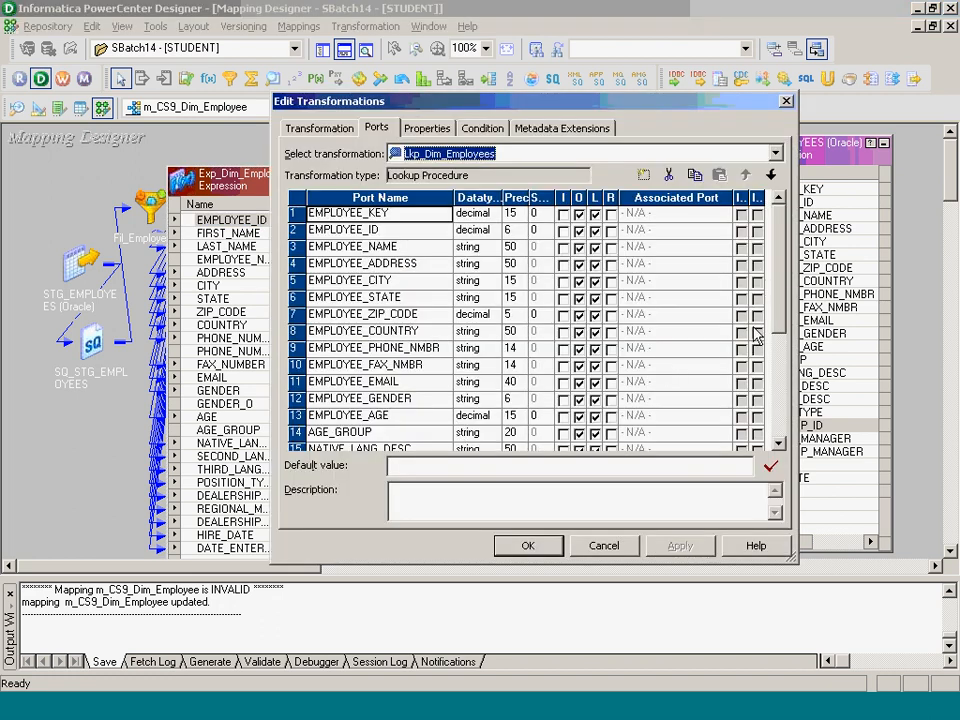
scroll(597, 295, down, 4)
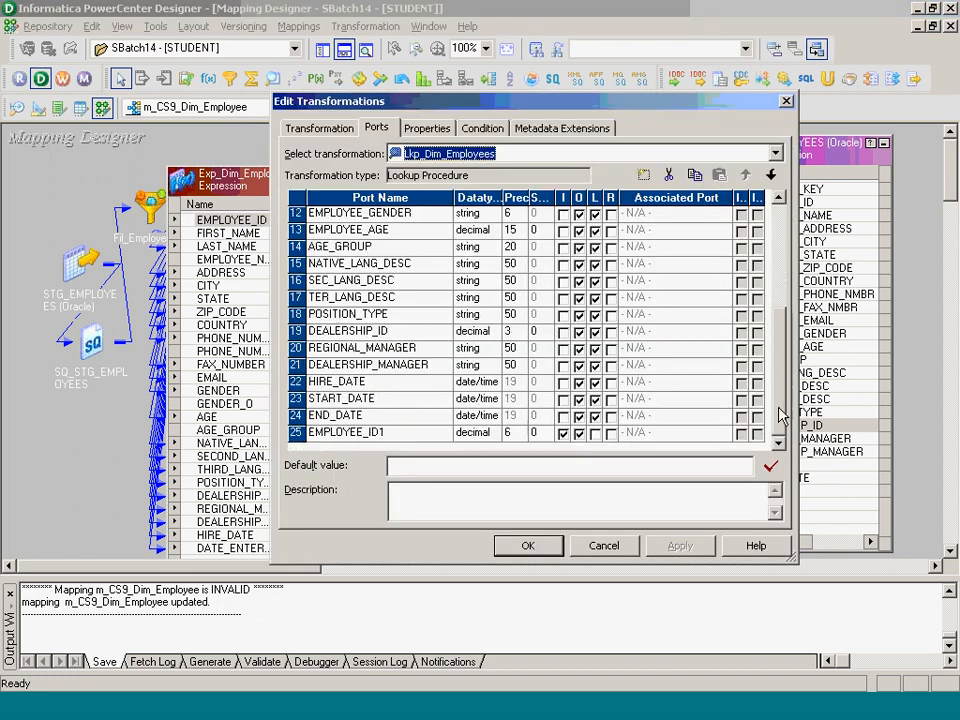
click(387, 432)
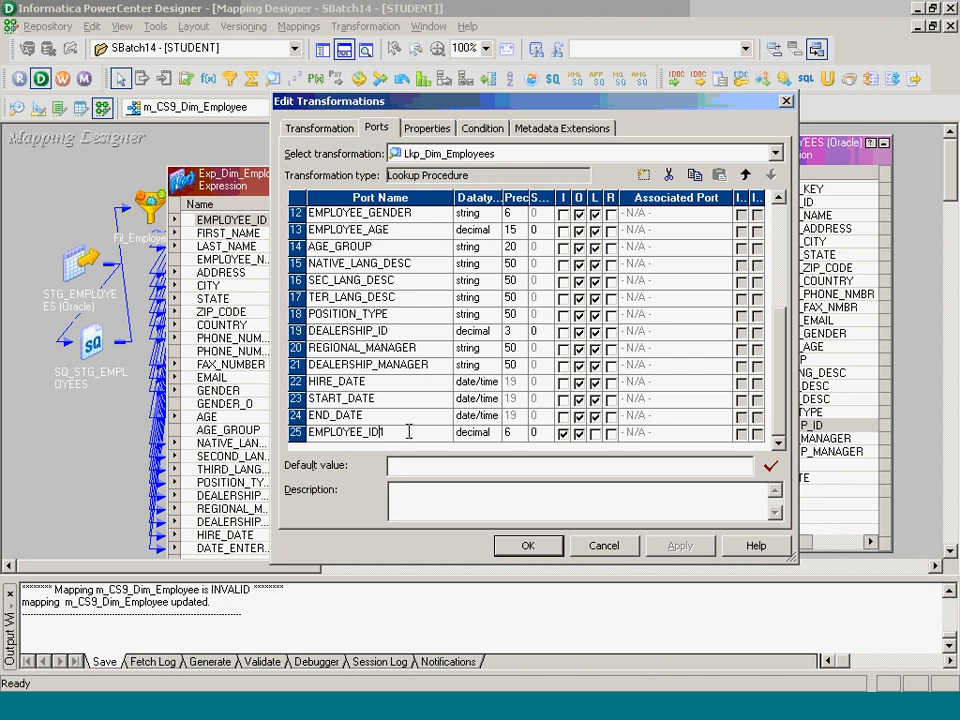
key(BackSpace)
text(_INPUT)
- Add lookup condition EMPLOYEE_ID = EMPLOYEE_ID_INPUT and save the mapping
click(482, 128)
click(643, 175)
click(409, 214)
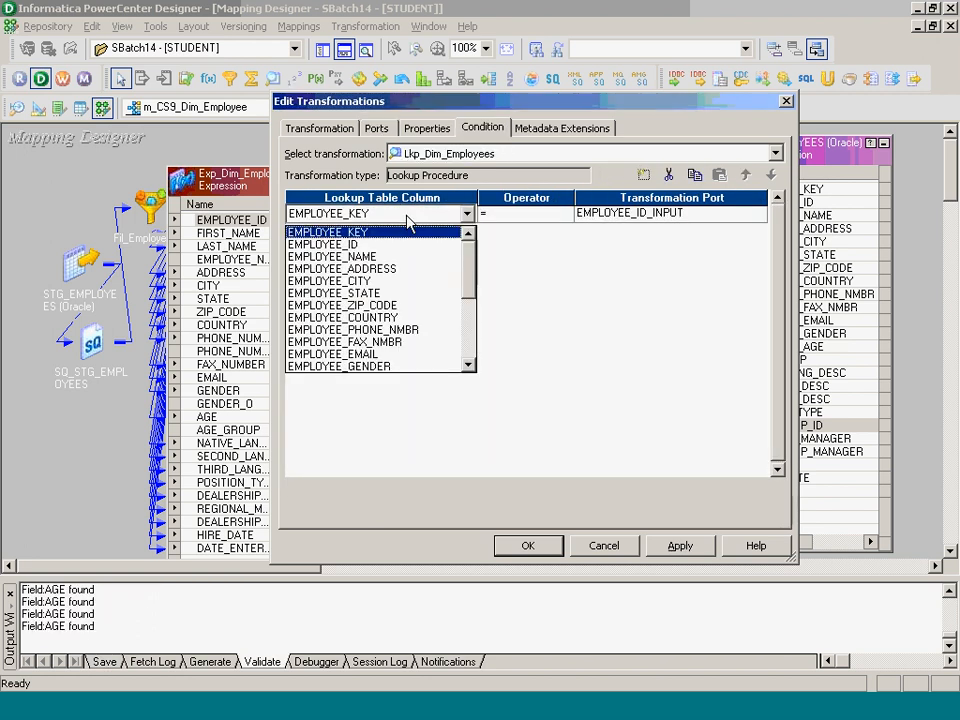
click(407, 246)
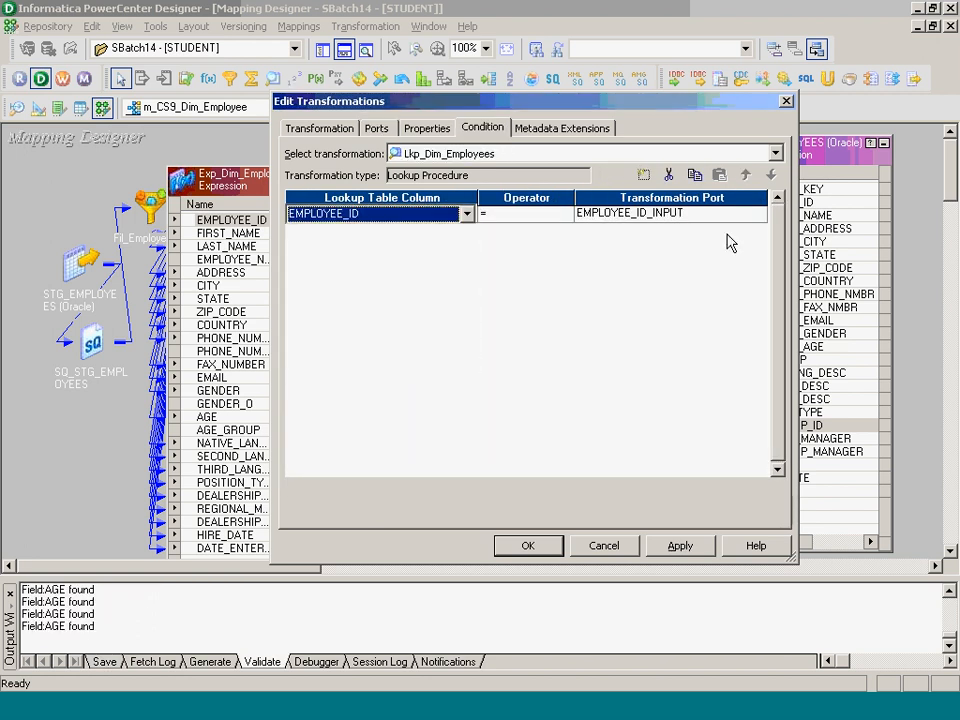
click(553, 545)
key(ctrl+s)
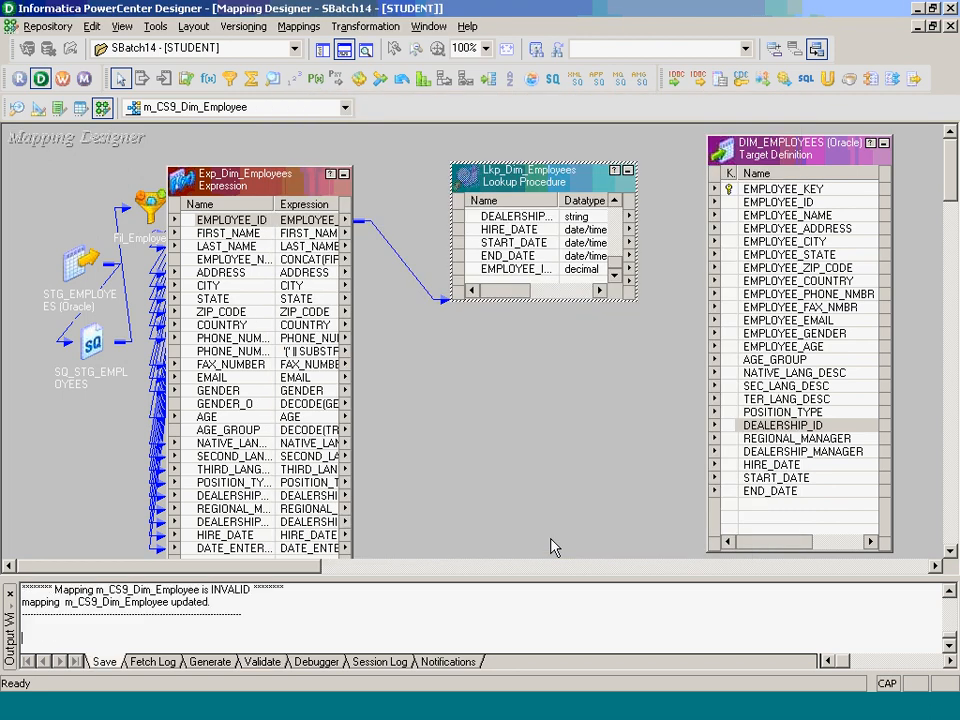
click(468, 715)
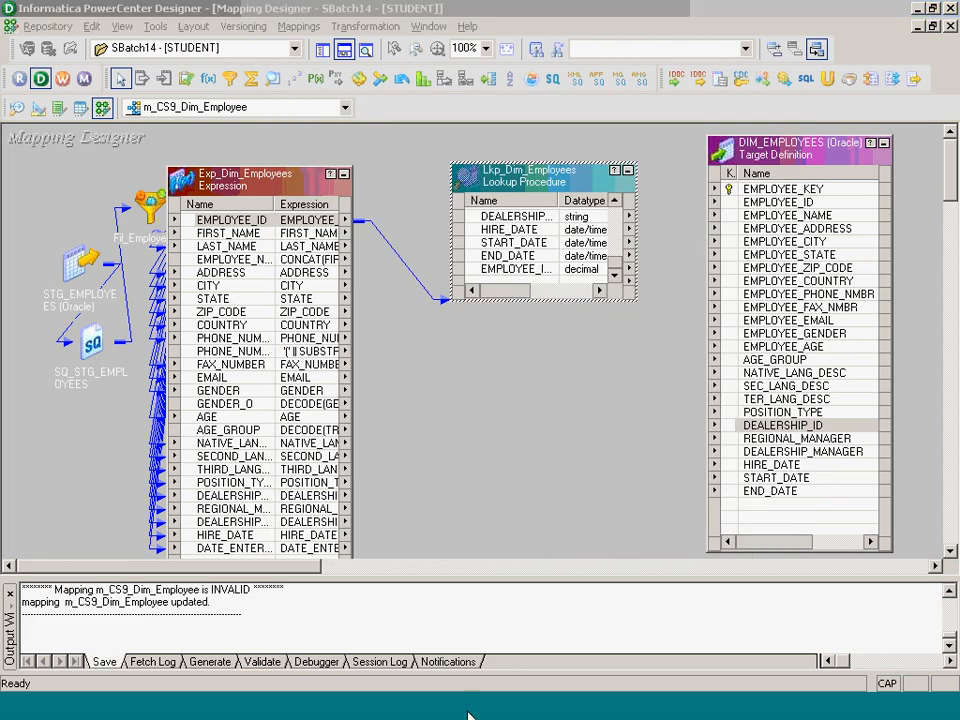
- Write 'Lookup Transformation - Table -' noting the default select statement extracts the Lookup Cache
scroll(930, 572, down, 5)
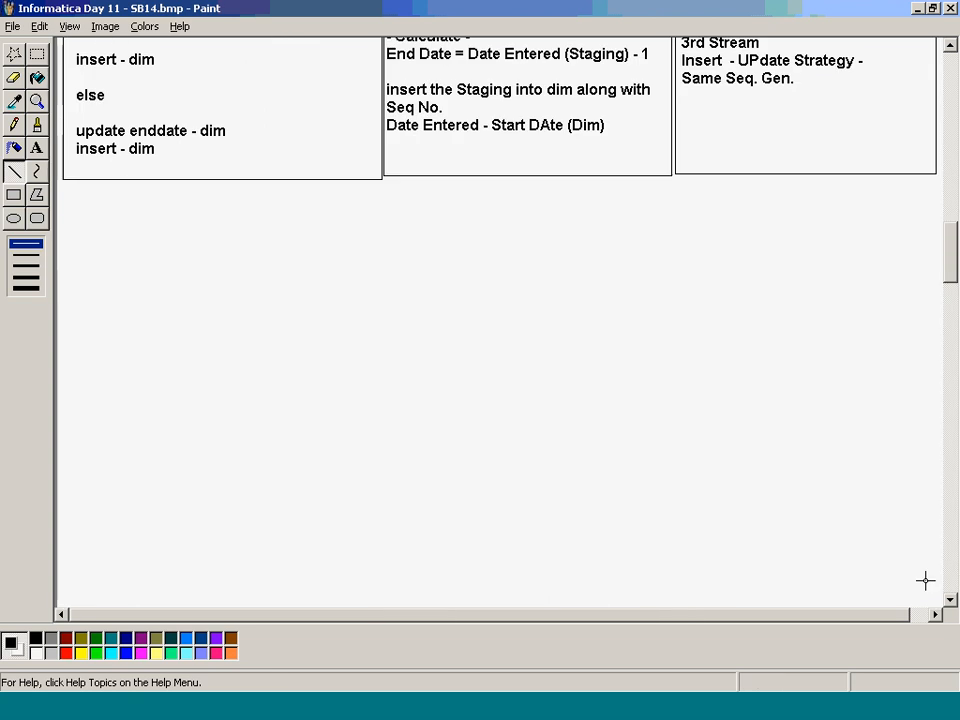
click(37, 148)
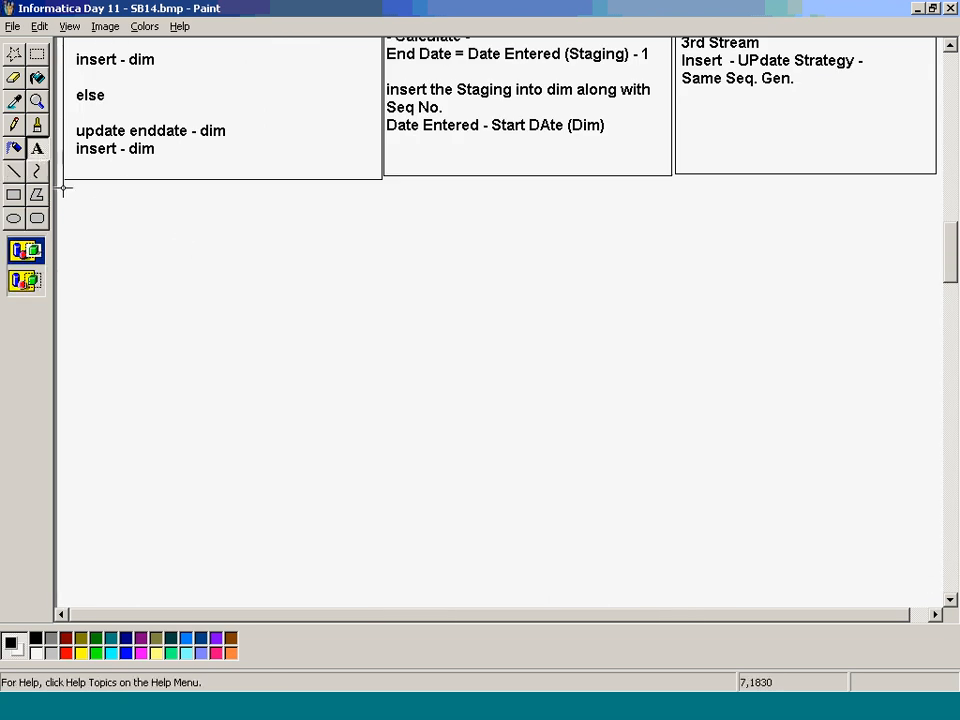
drag(67, 188, 916, 585)
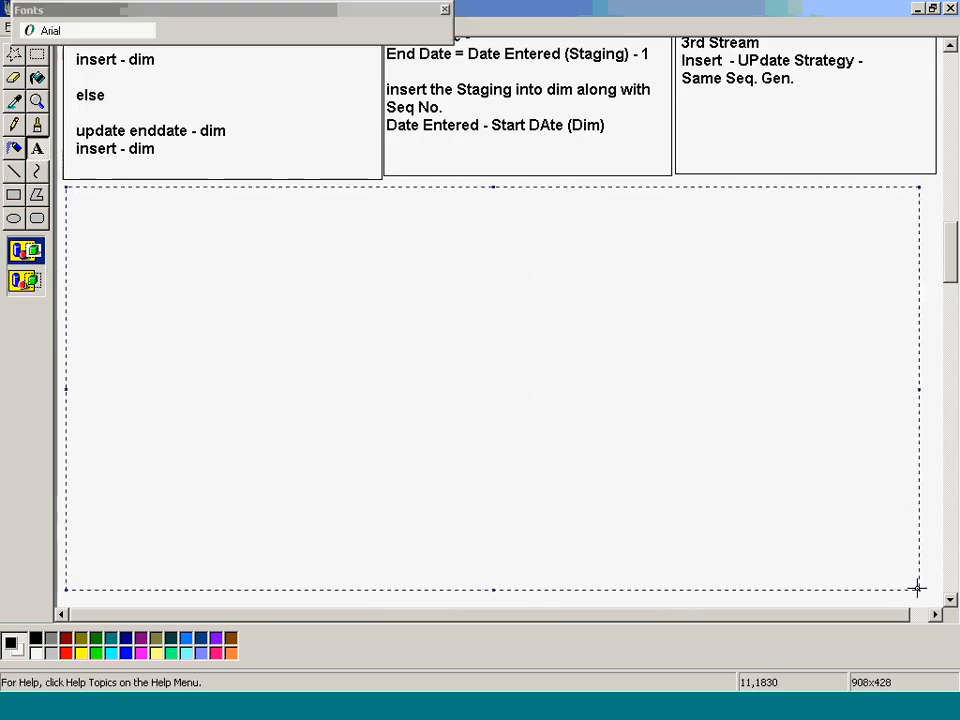
text(IOO)
key(BackSpace)
key(BackSpace)
key(BackSpace)
text(L)
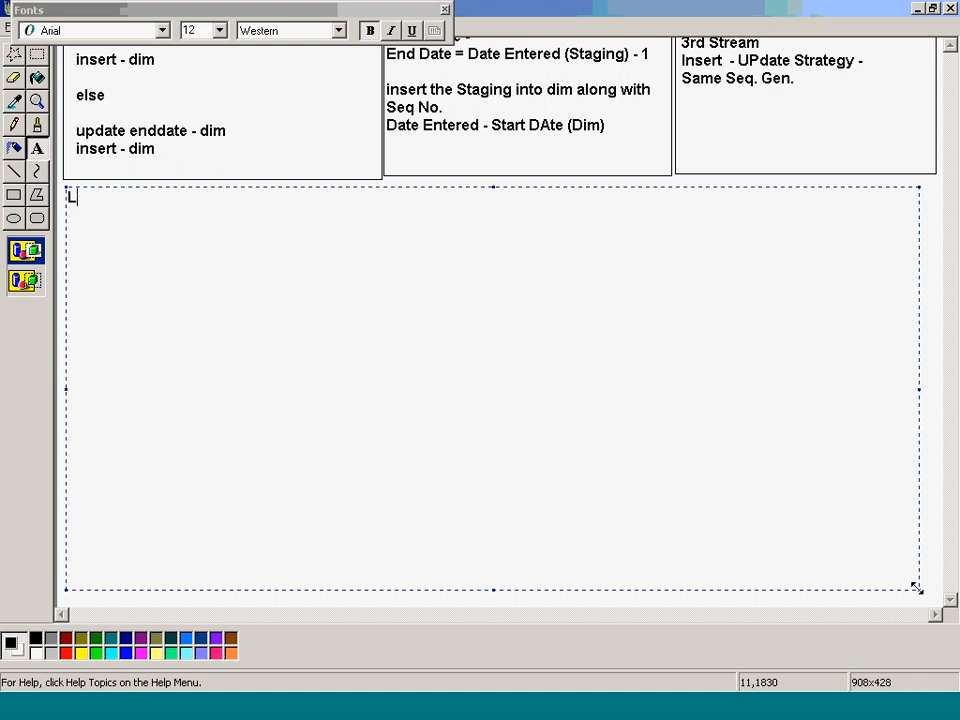
text(ookup Transformation - Table -)
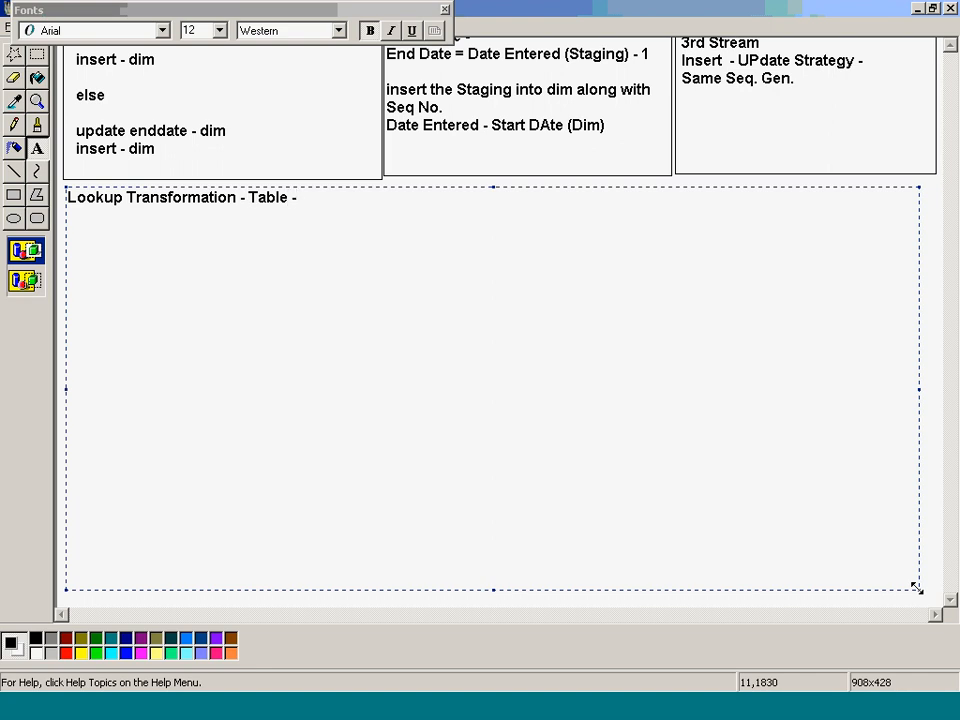
key(Return)
key(Return)
key(Tab)
text(- Default Select State)
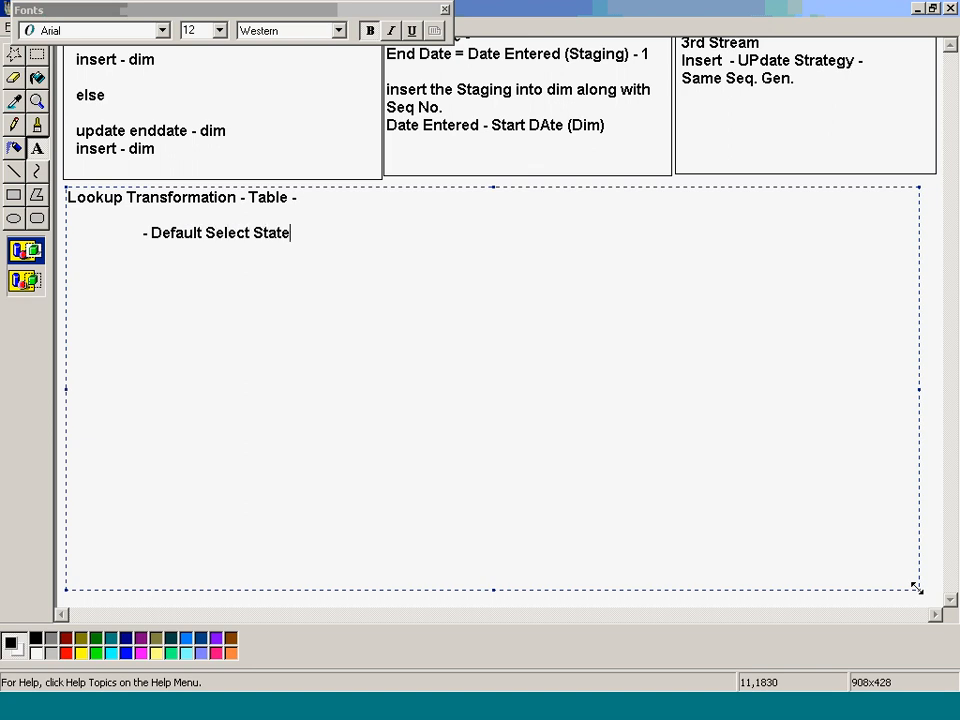
text(ment - by iteself)
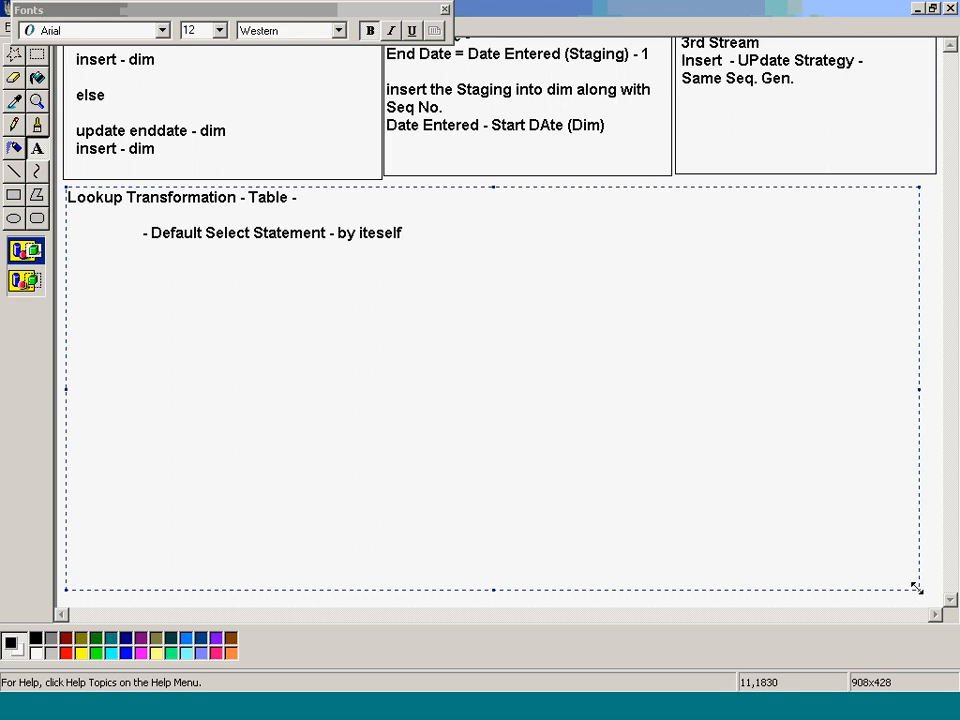
key(BackSpace)
key(BackSpace)
key(BackSpace)
key(BackSpace)
key(BackSpace)
key(BackSpace)
text(tself - EXtracdt)
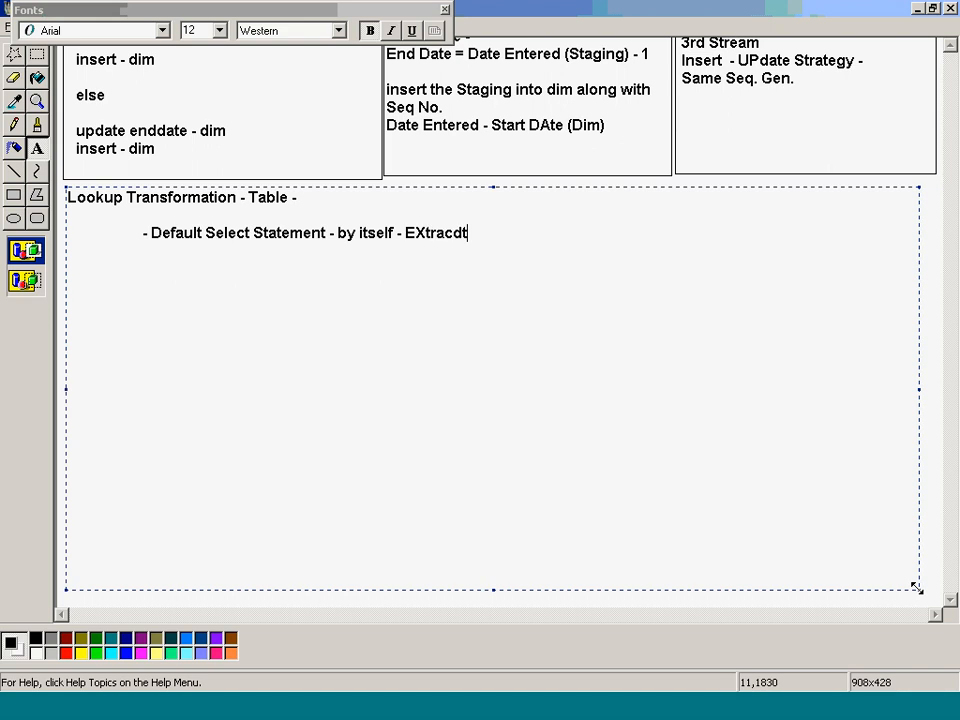
key(BackSpace)
key(BackSpace)
text(t - )
text(Lookup Cac)
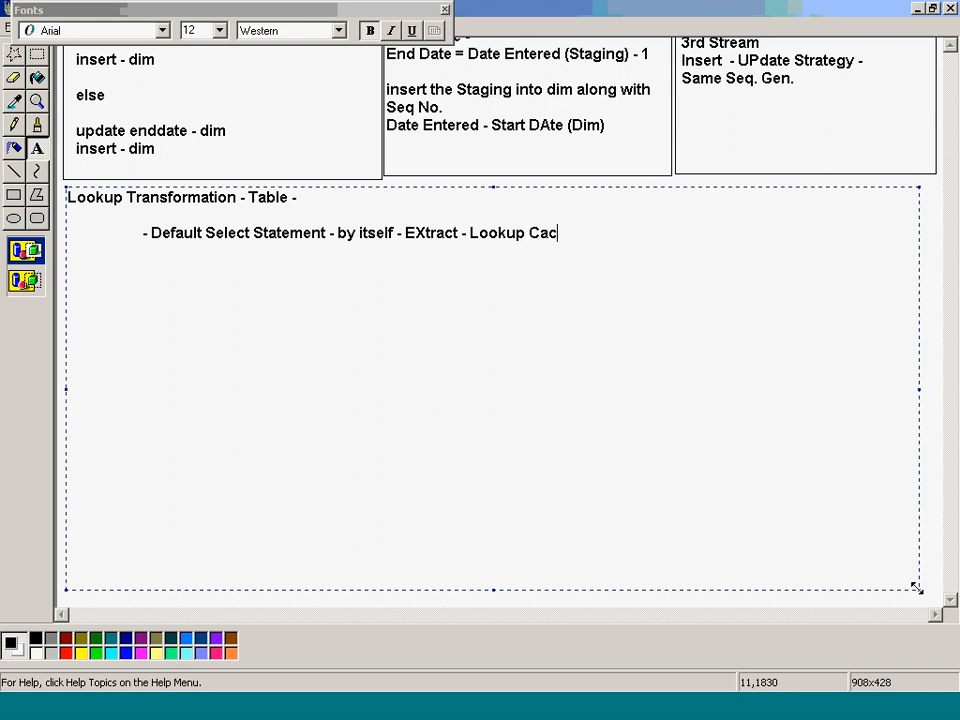
text(he)
- Add the line '- Modify Select - Statment - Lookup Sql Override' to the notes
key(Return)
key(Tab)
text(- Modify S)
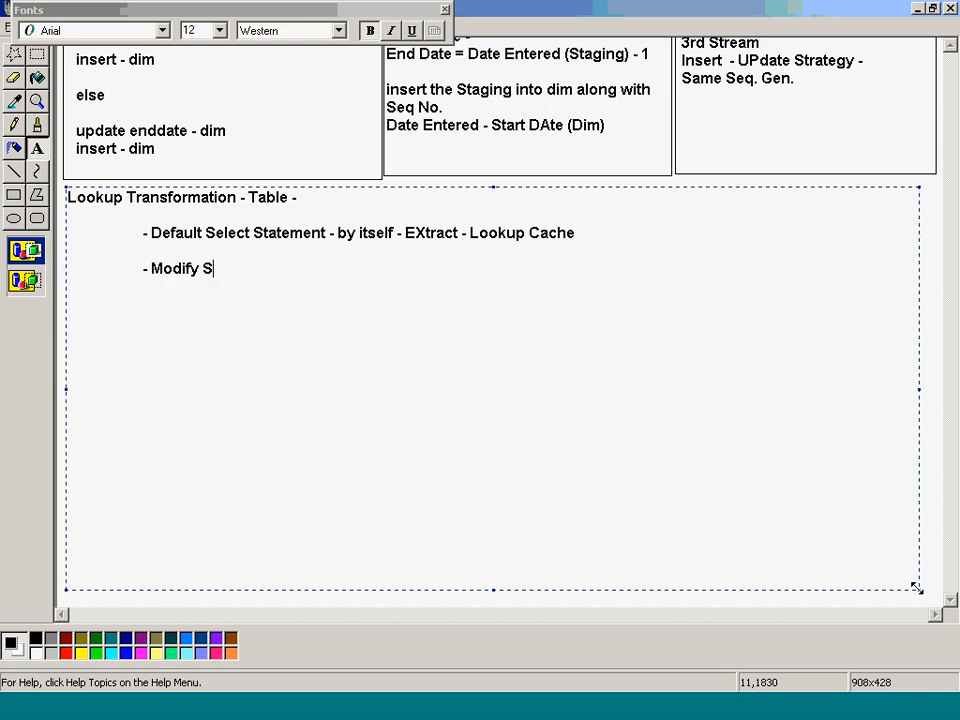
text(elect - Statment)
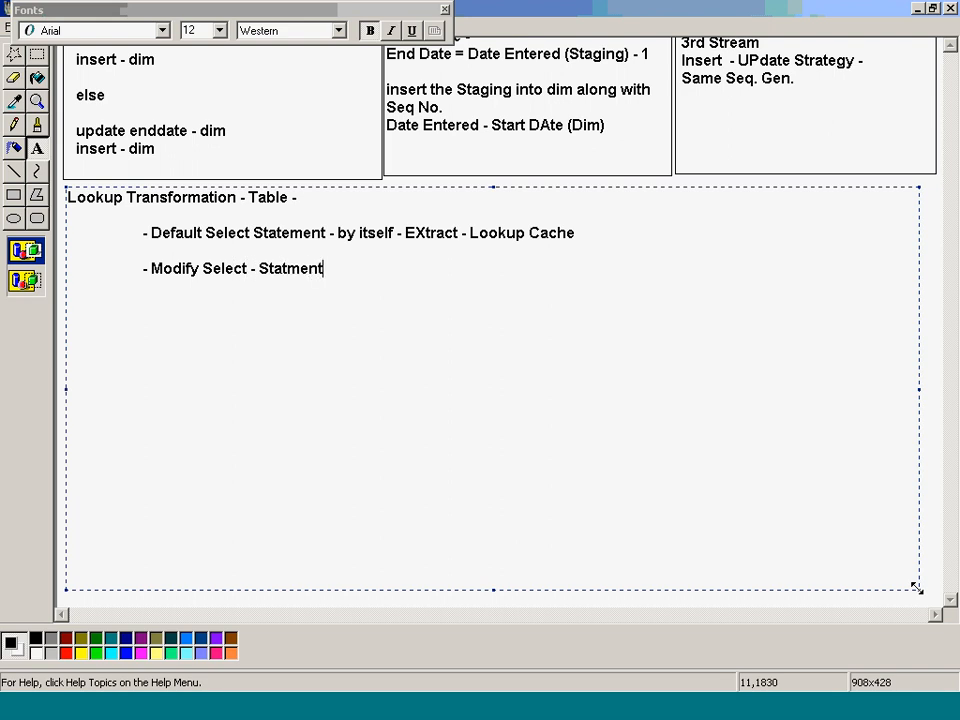
text(  =)
key(BackSpace)
text(- IOOKUP S)
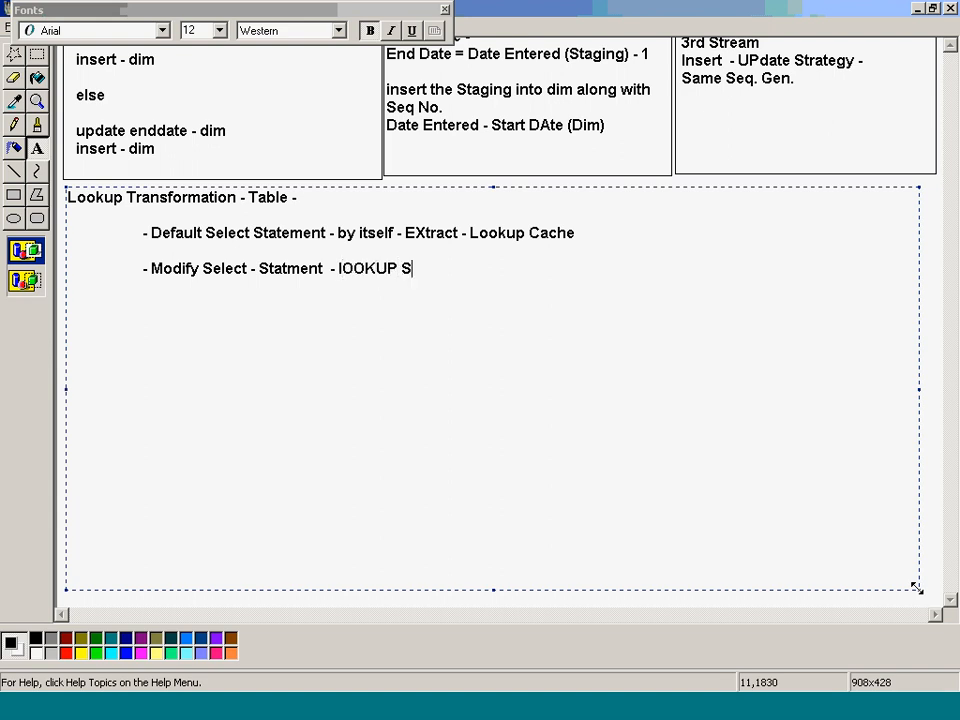
text(ql o)
key(ctrl+z)
text(Overir)
key(BackSpace)
key(BackSpace)
text(ride)
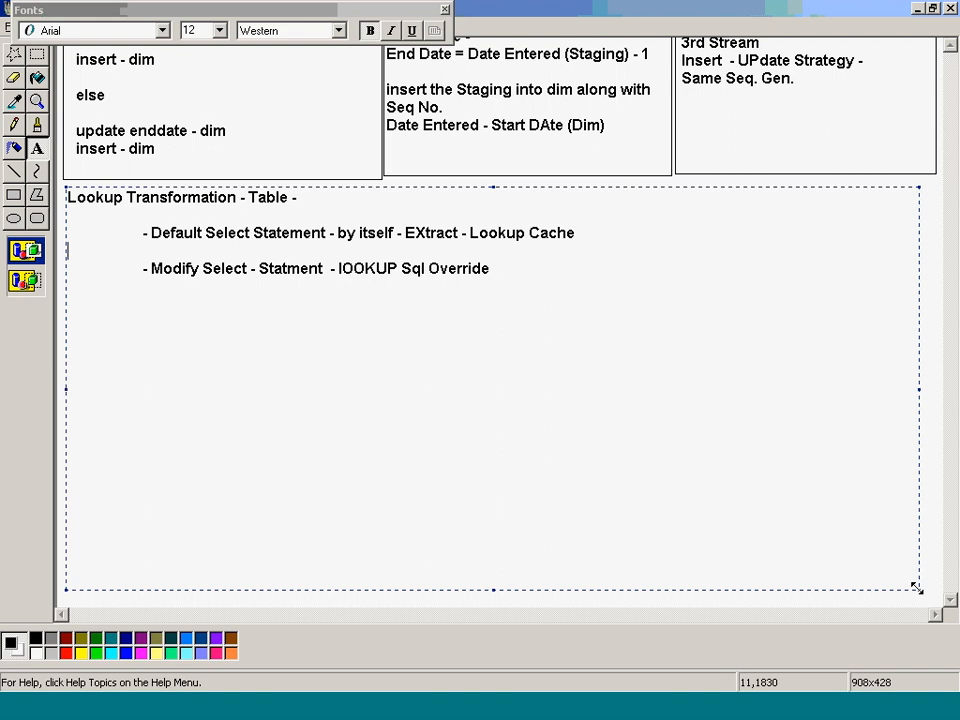
key(Up)
key(Home)
- Add '- Lookup -Ports', 'Select - cols' and 'From' lines under the Lookup Cache note
key(End)
key(Return)
key(Return)
text(-)
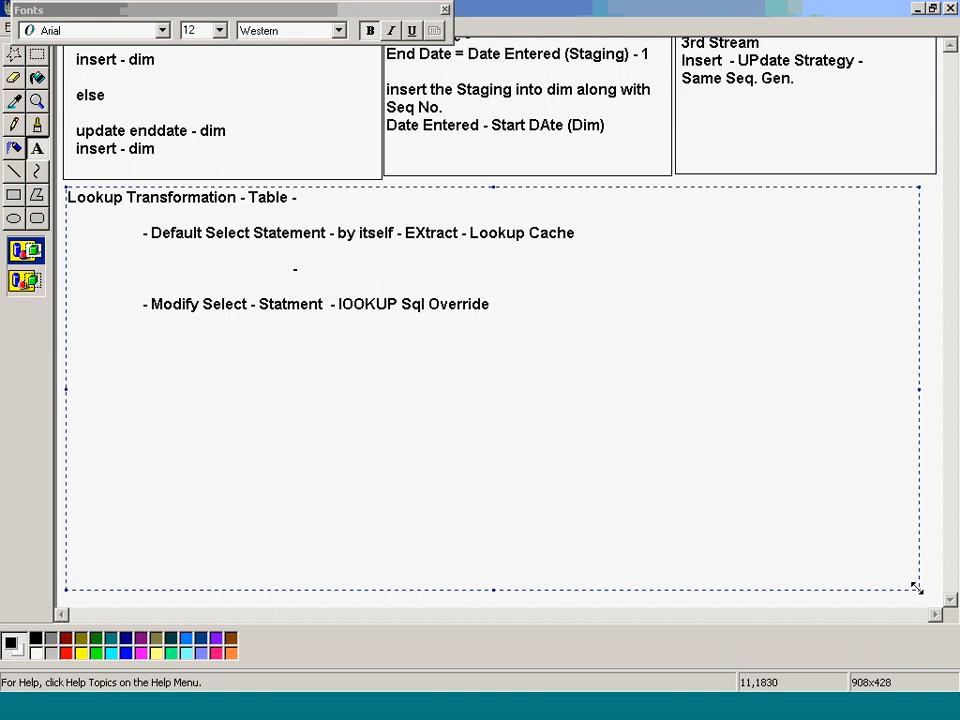
text( Lookup -Ports)
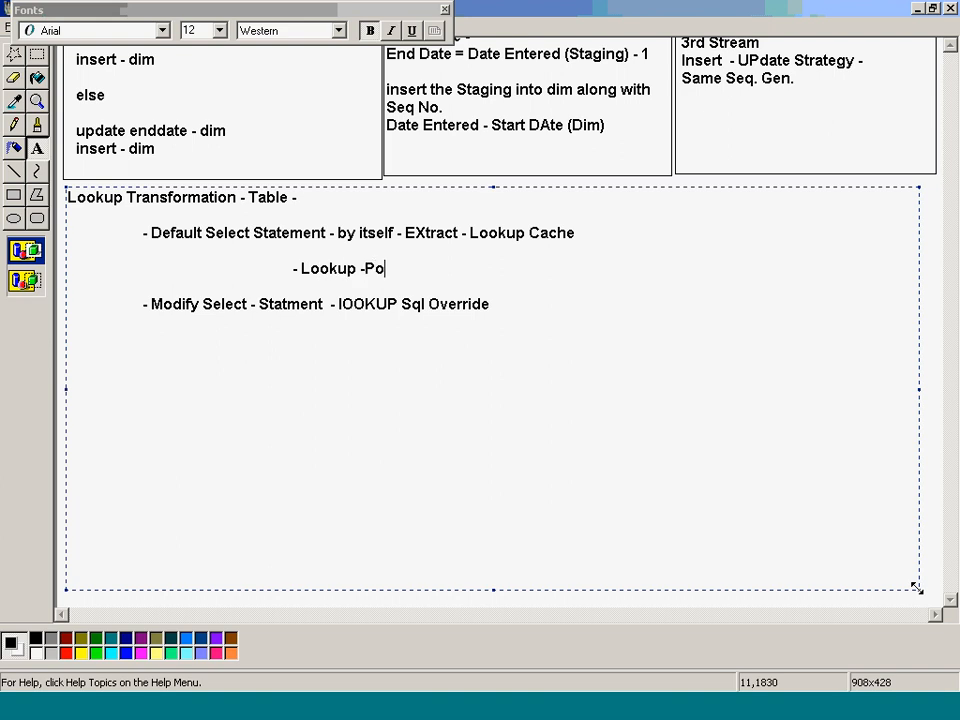
key(Return)
key(Tab)
key(Tab)
key(Tab)
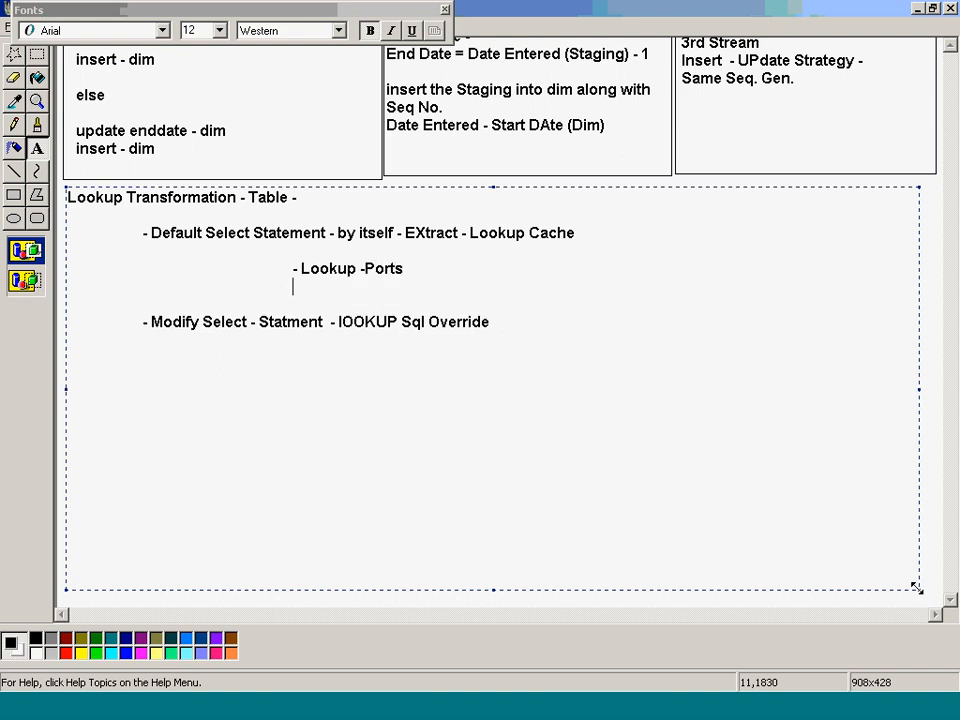
text(Select - cols)
key(Return)
key(Tab)
key(Tab)
key(Tab)
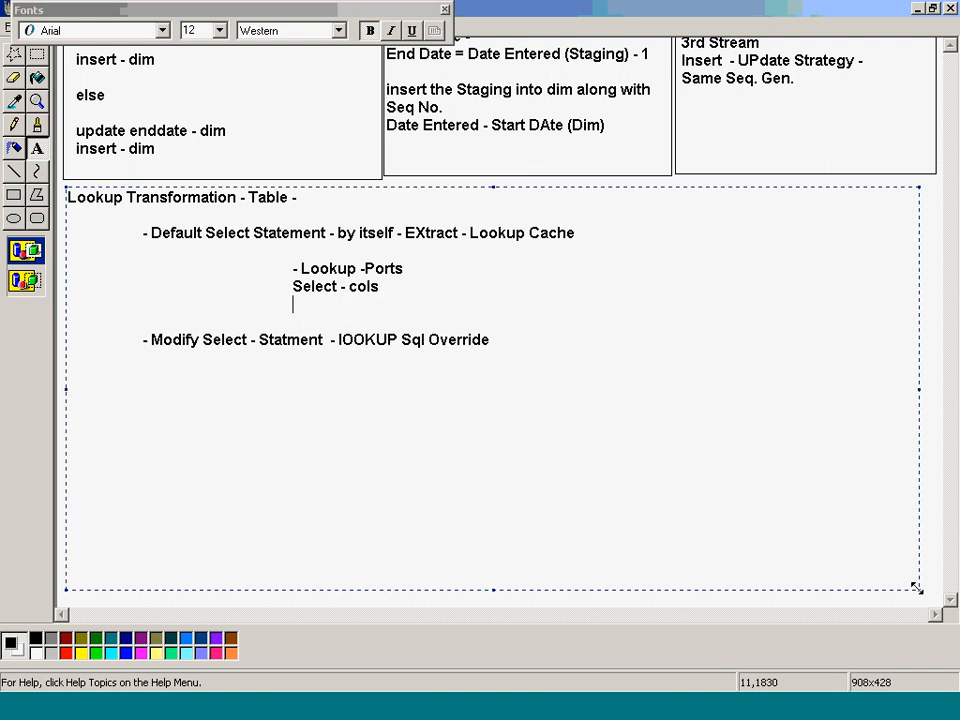
text(Where)
key(BackSpace)
key(BackSpace)
key(BackSpace)
key(BackSpace)
key(BackSpace)
key(BackSpace)
text(From)
key(alt+Tab)
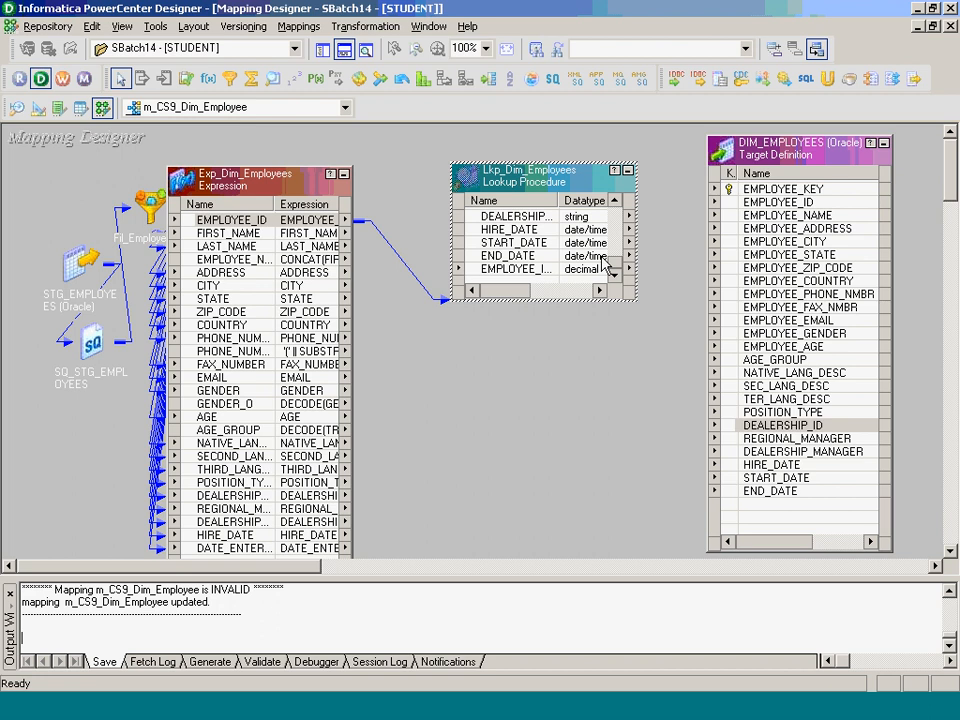
click(496, 243)
double_click(497, 250)
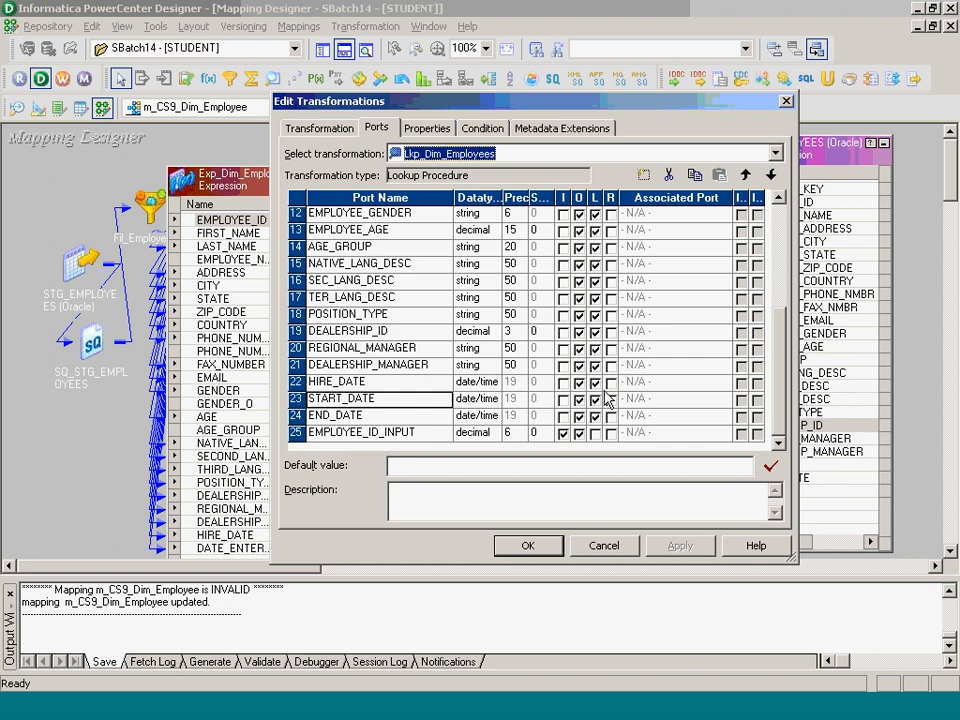
click(736, 663)
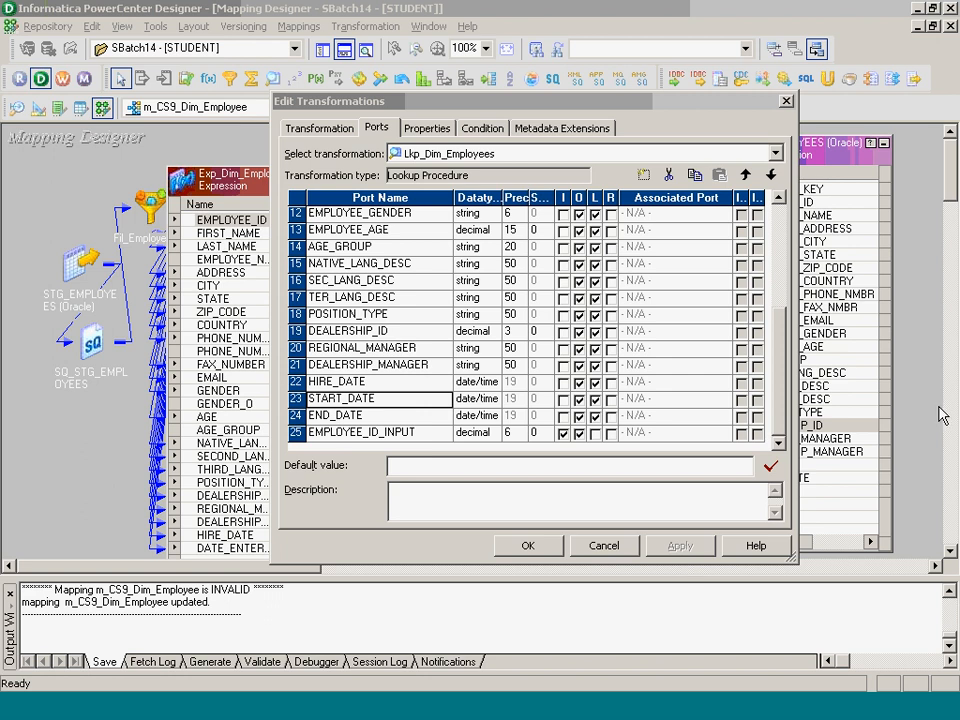
click(551, 549)
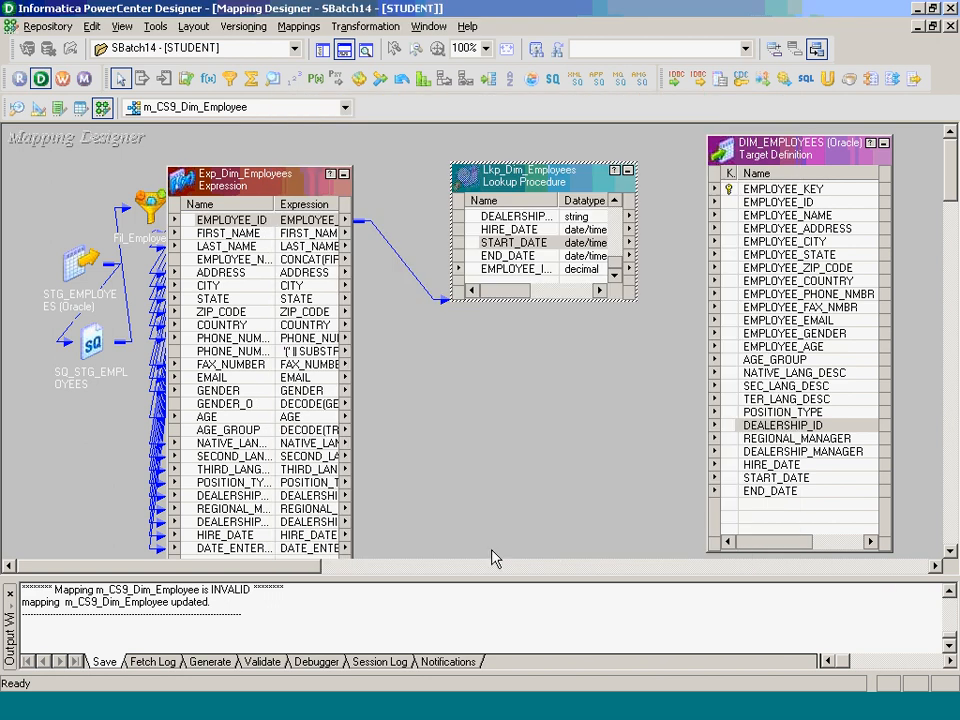
- Create a Router transformation named Rtr_Dim_Employees
click(366, 26)
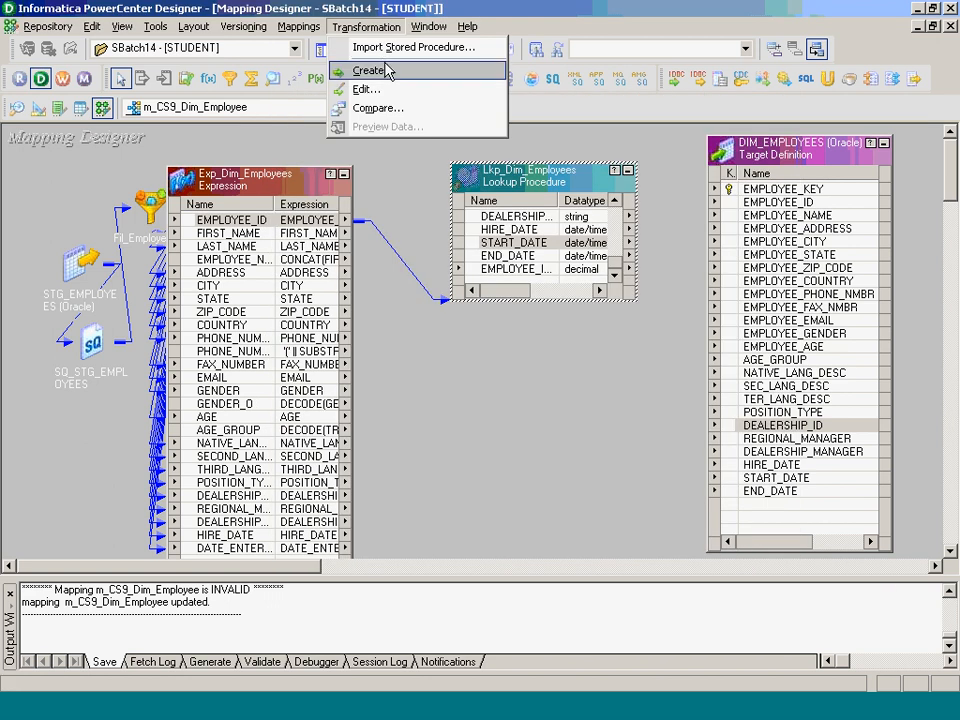
click(384, 65)
key(r)
key(Tab)
text(Rt)
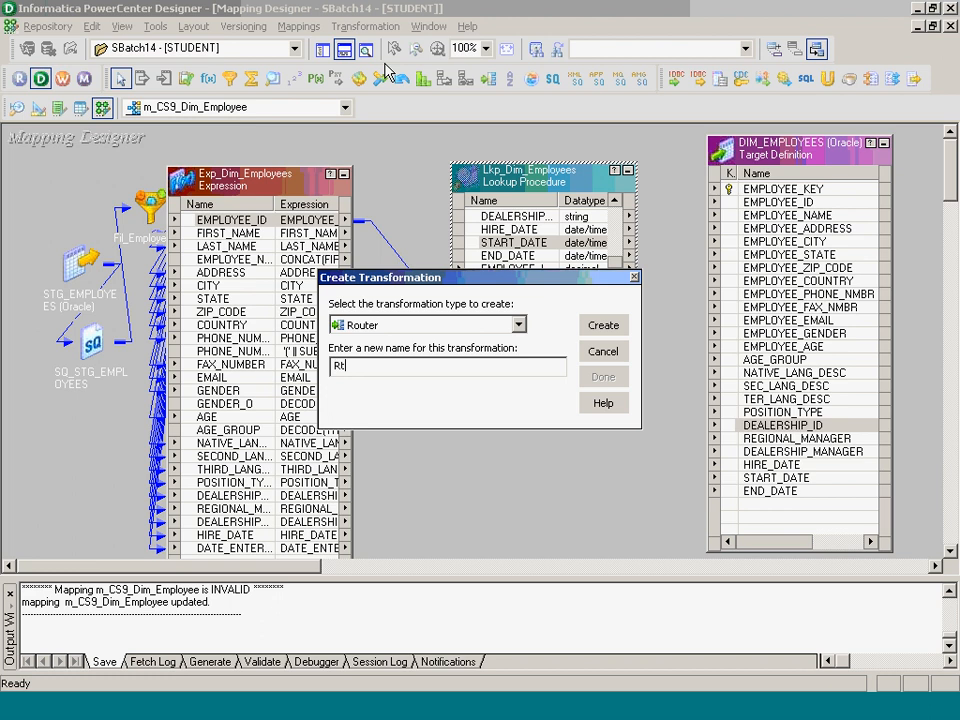
text(r_Dim_Employees)
key(Return)
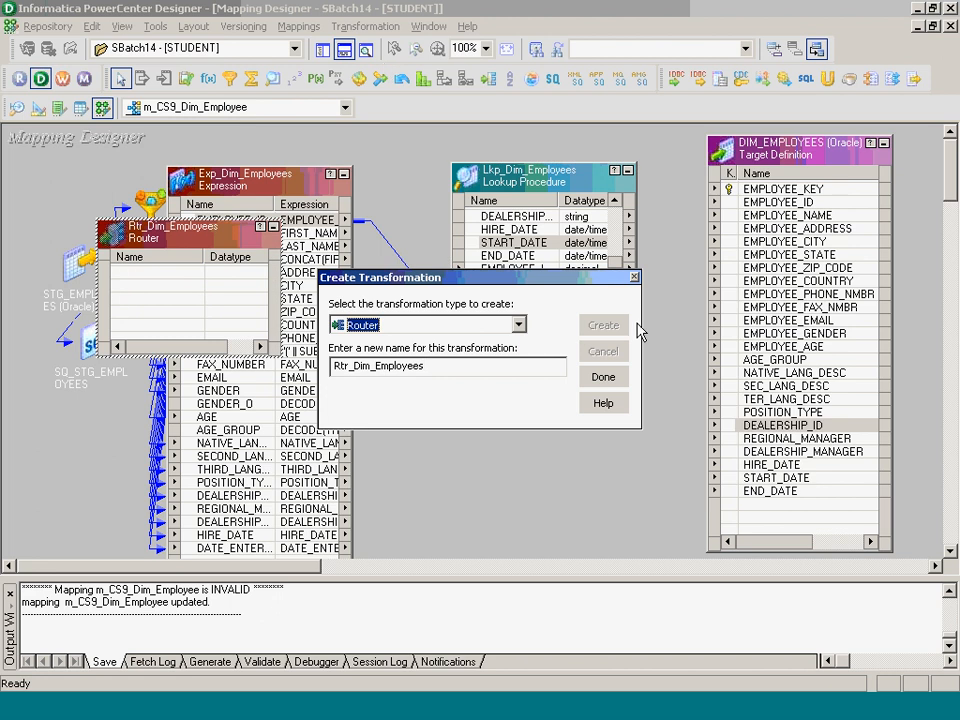
click(602, 377)
- Link the lookup's EMPLOYEE_KEY into the router and rename it EMPLOYEE_KEY_LKP
drag(218, 233, 620, 380)
drag(614, 268, 621, 196)
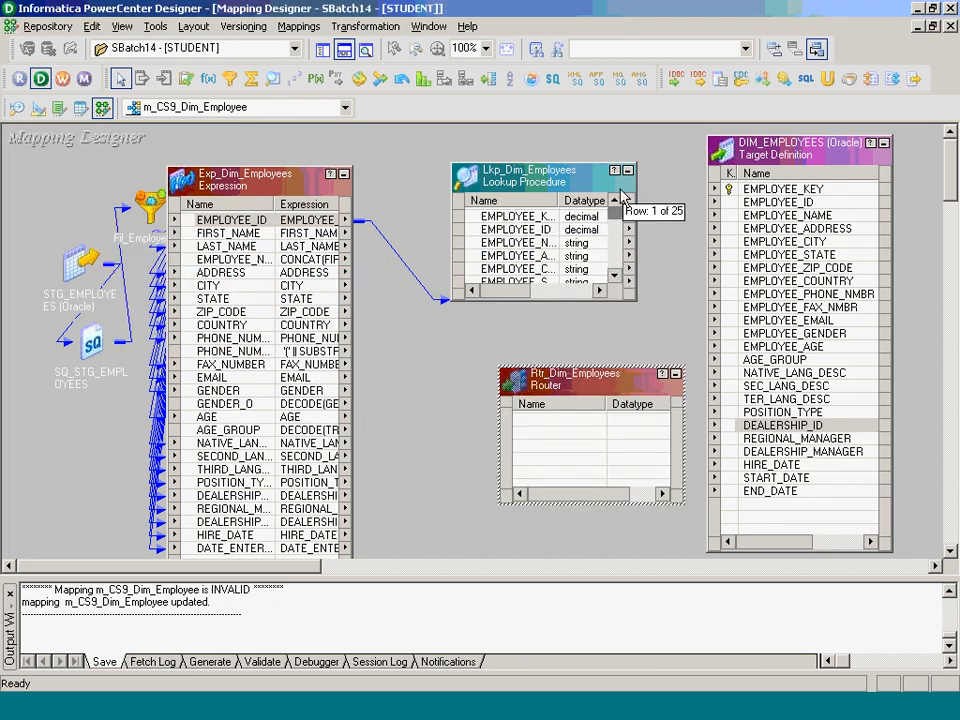
drag(557, 200, 615, 200)
click(542, 219)
drag(543, 226, 574, 432)
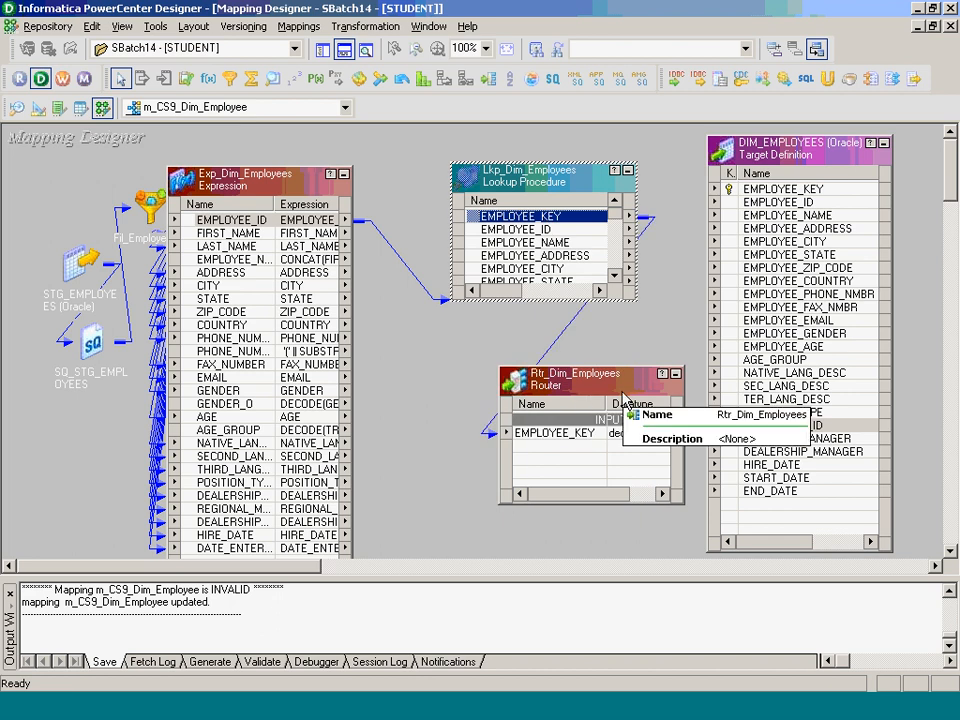
double_click(570, 433)
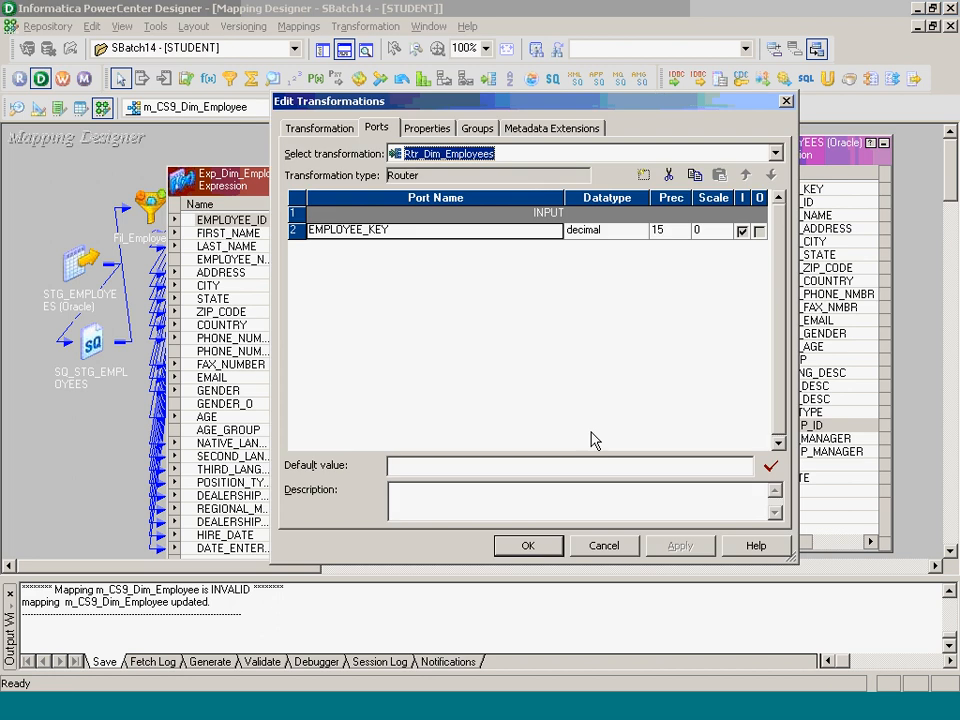
click(398, 232)
text(_LKP)
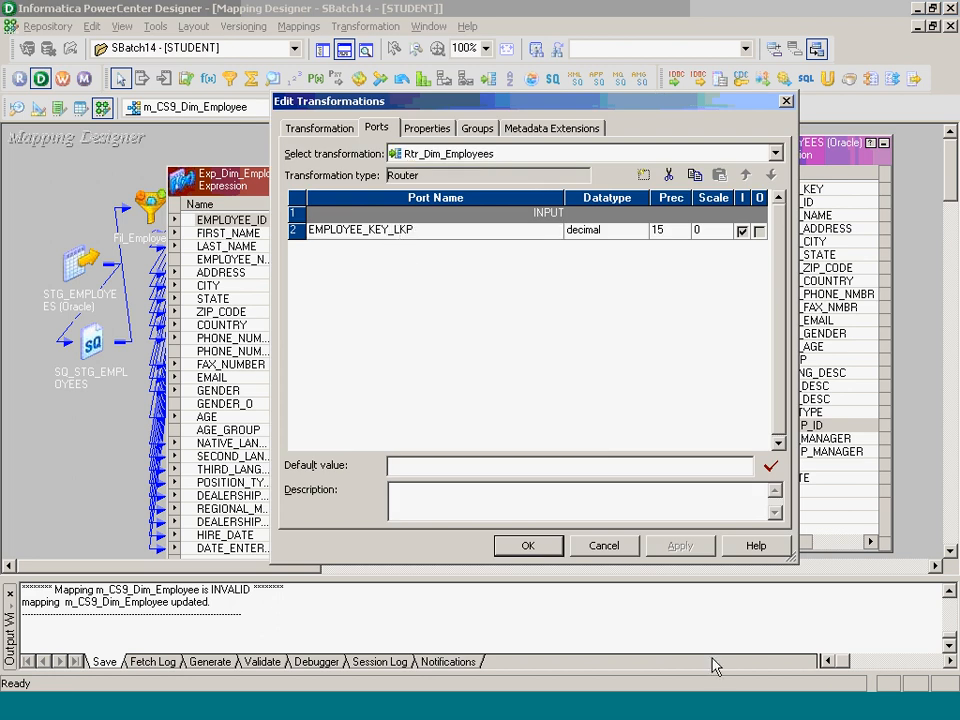
click(741, 674)
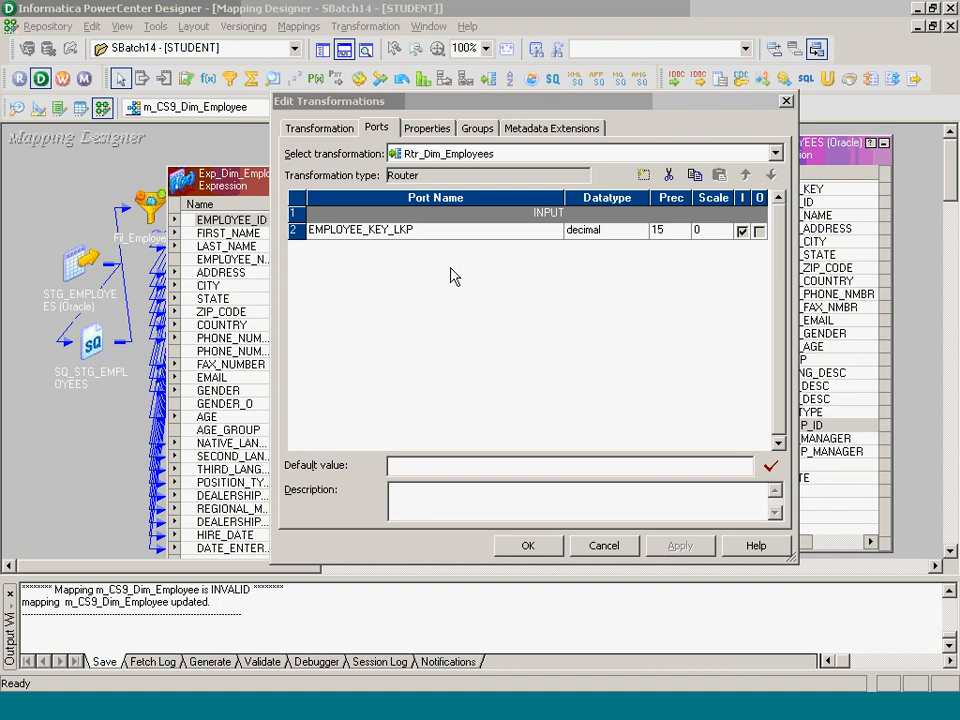
click(525, 549)
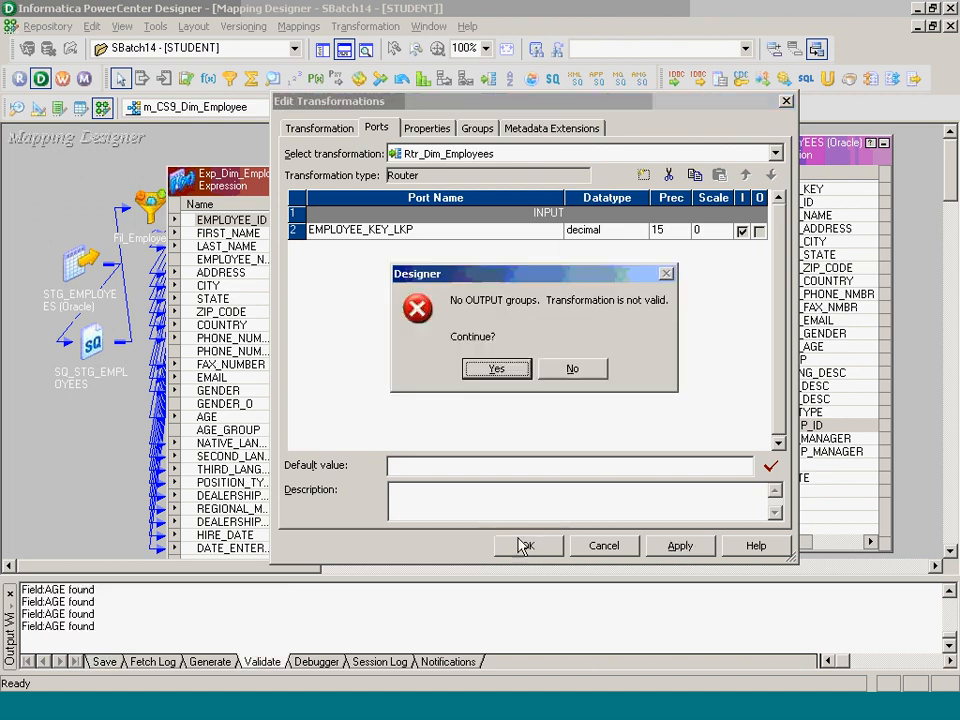
click(485, 372)
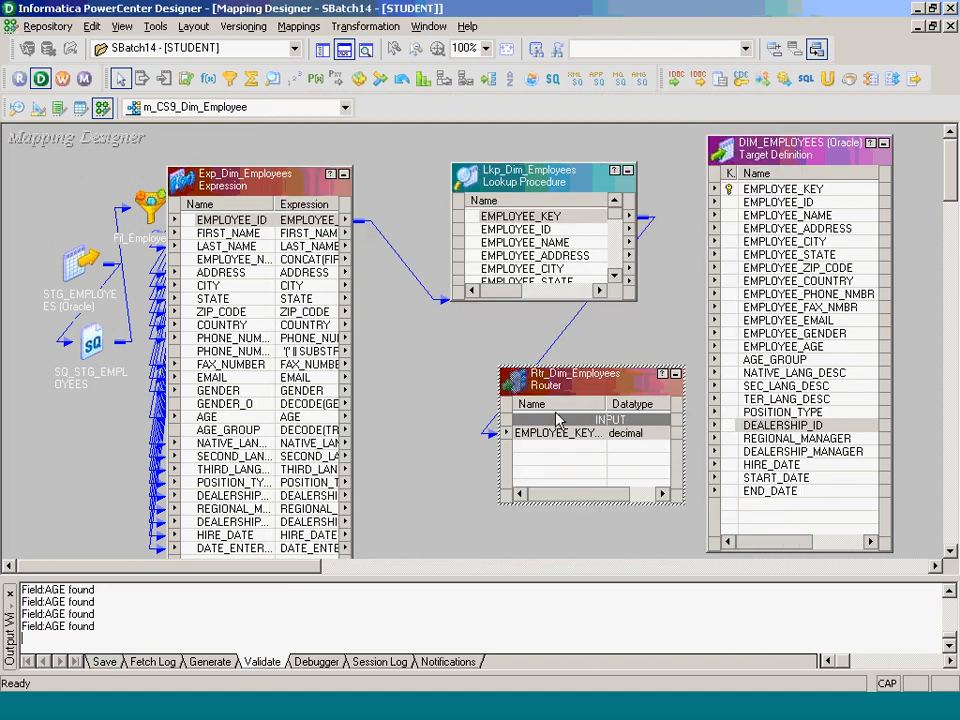
- Collapse the lookup, move the router beside it, and link EMPLOYEE_ID and EMPLOYEE_NAME into it
click(628, 171)
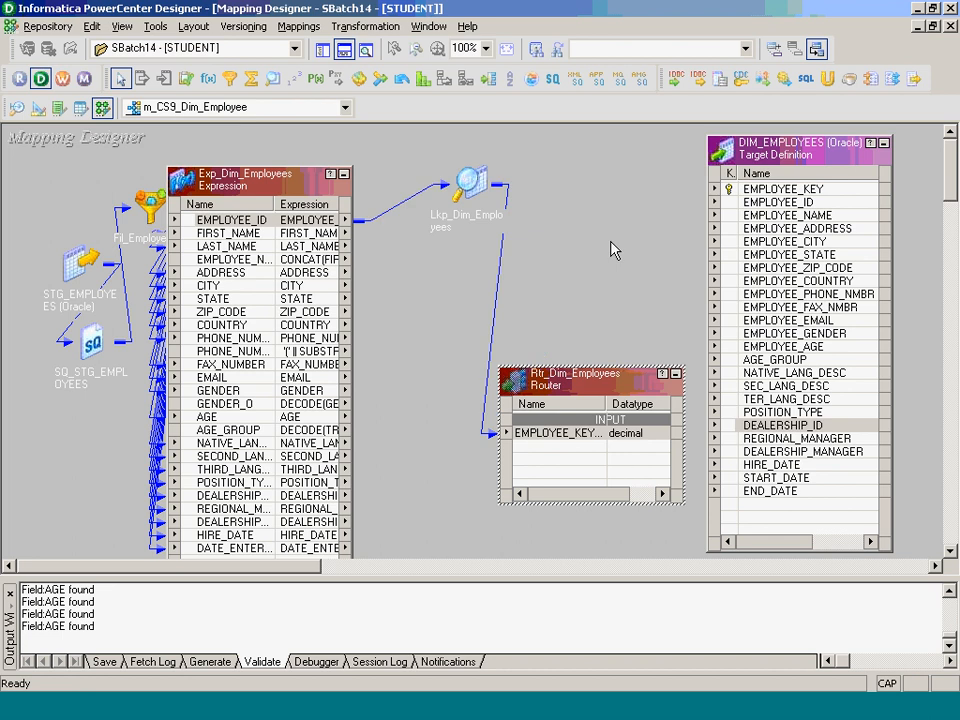
drag(564, 388, 578, 212)
drag(225, 219, 560, 260)
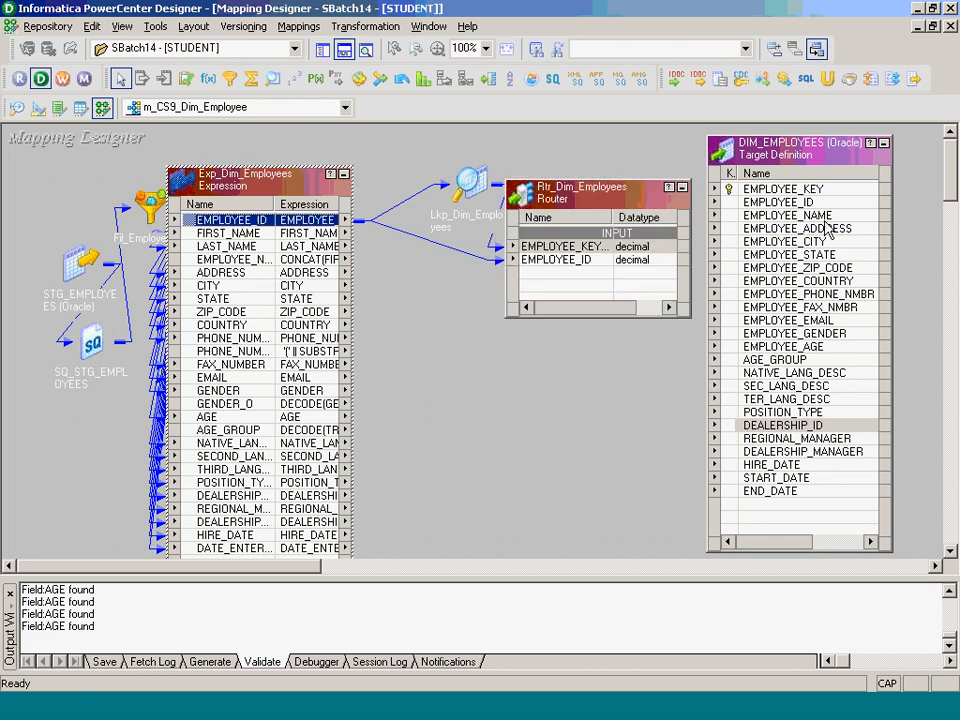
drag(265, 261, 540, 290)
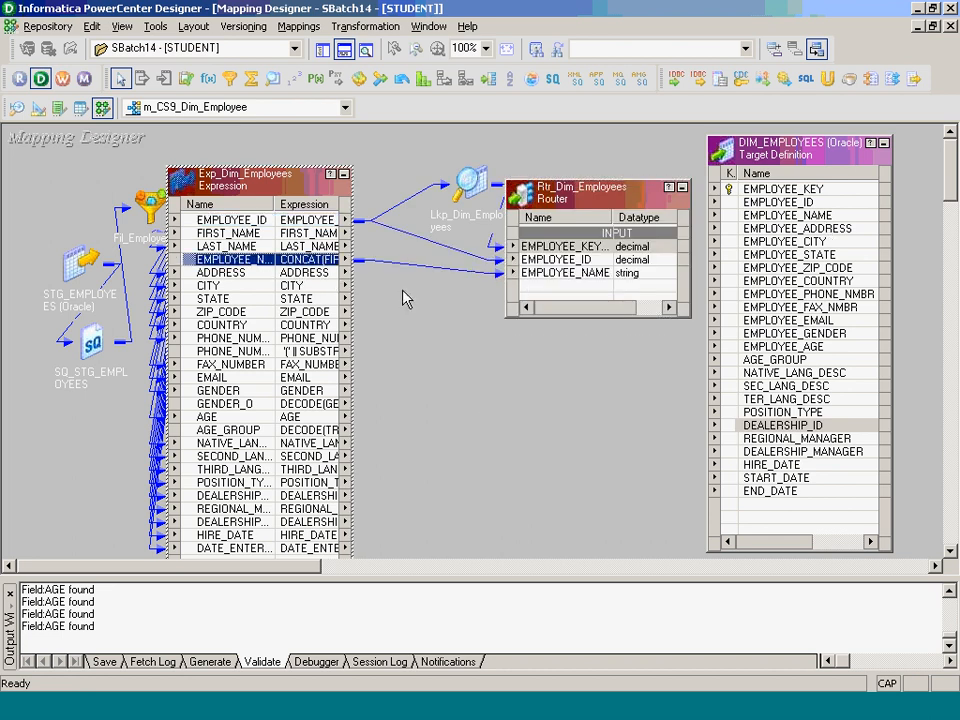
- Link ADDRESS through COUNTRY, PHONE_NUMBER, FAX_NUMBER, EMAIL and GENDER_O into Rtr_Dim_Employees
click(258, 274)
drag(247, 302, 296, 343)
drag(242, 274, 667, 297)
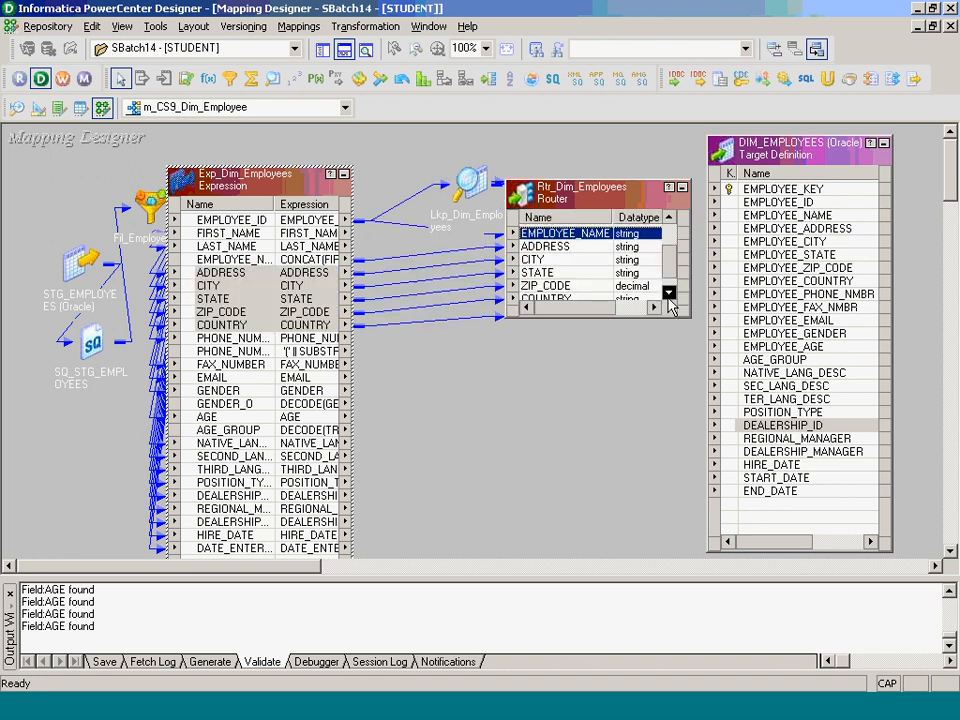
drag(252, 352, 557, 304)
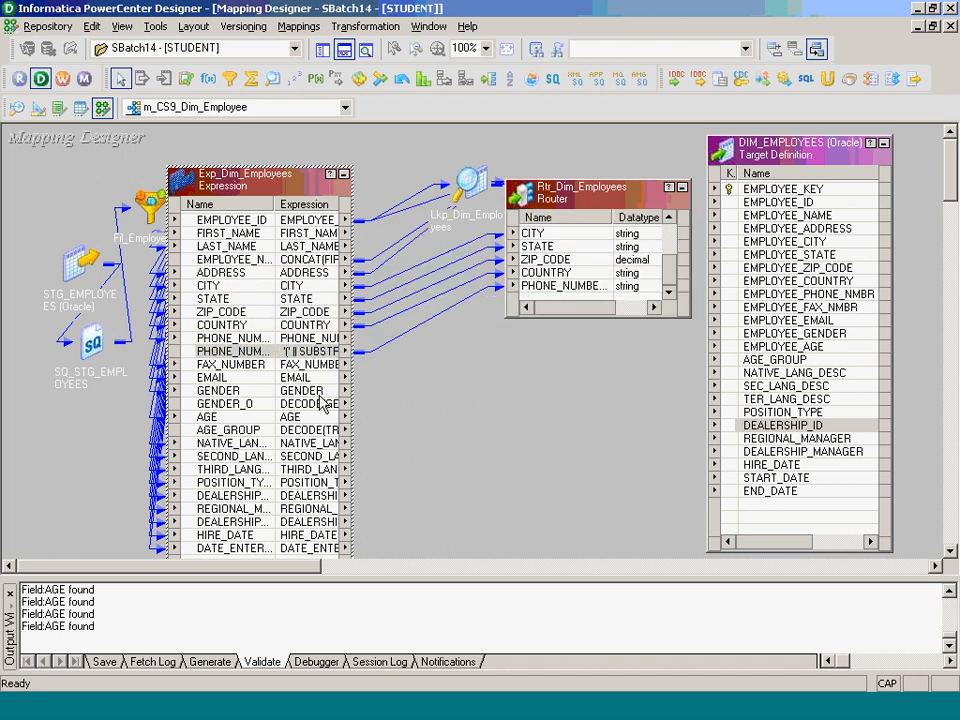
mouse_move(252, 366)
mouse_down()
mouse_move(250, 388)
mouse_move(565, 312)
mouse_move(569, 300)
mouse_up()
ctrl+click(251, 391)
ctrl+click(230, 403)
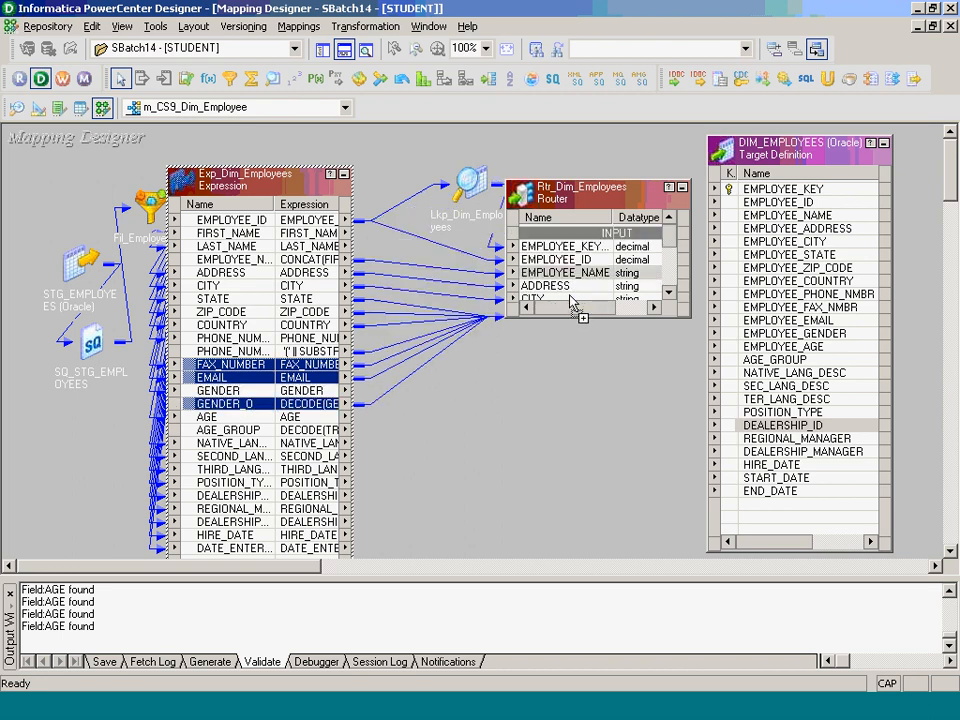
click(668, 286)
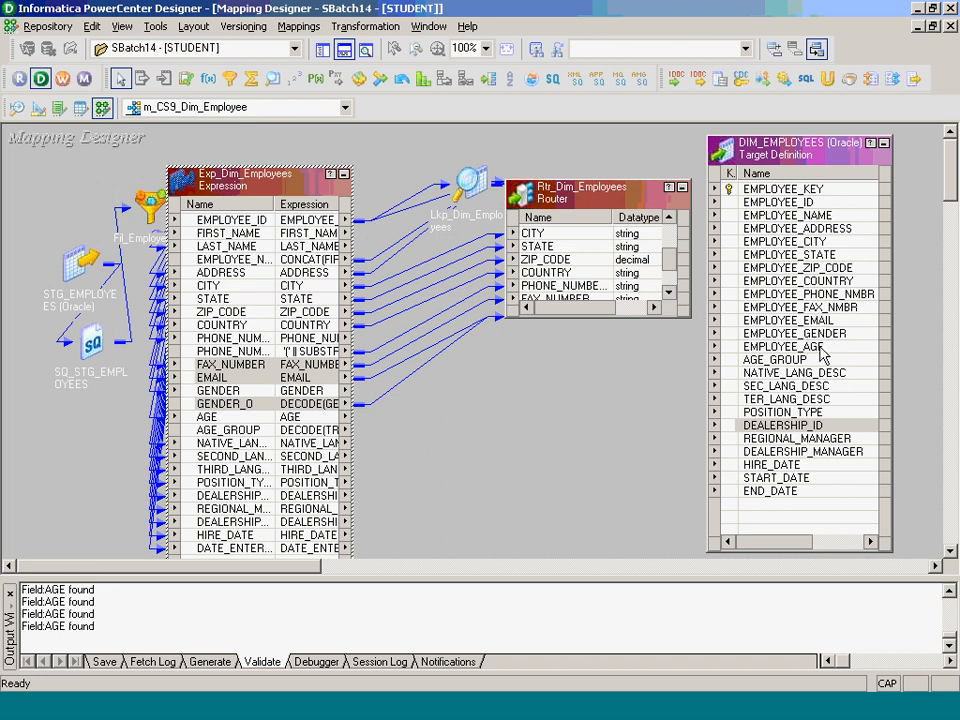
- Link the ports AGE through DATE_ENTERED from Exp_Dim_Employees into the router
click(250, 422)
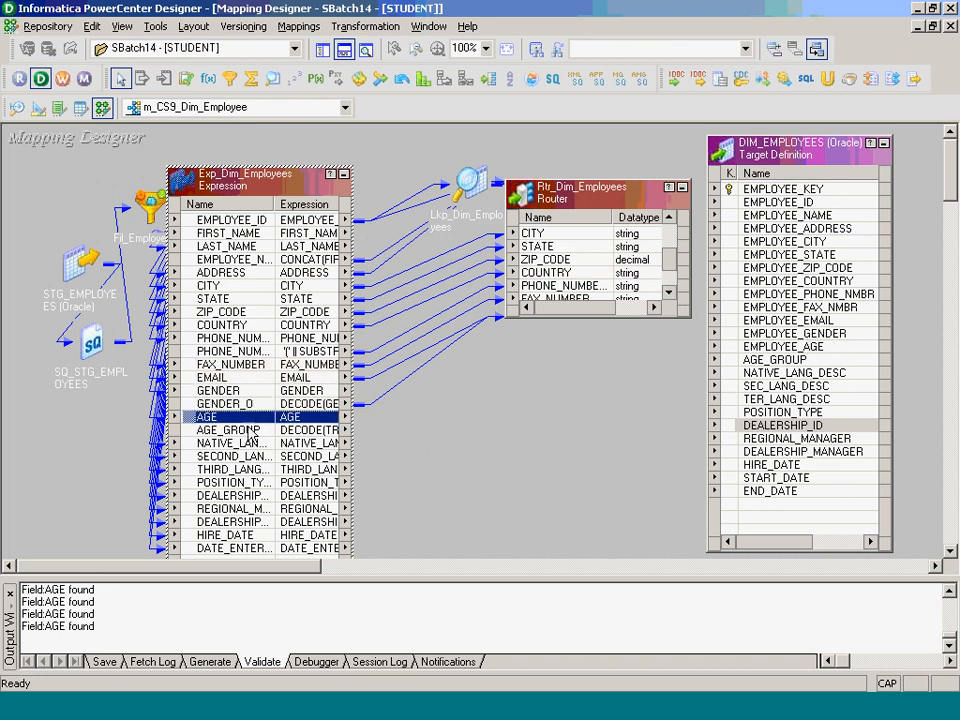
drag(253, 433, 264, 549)
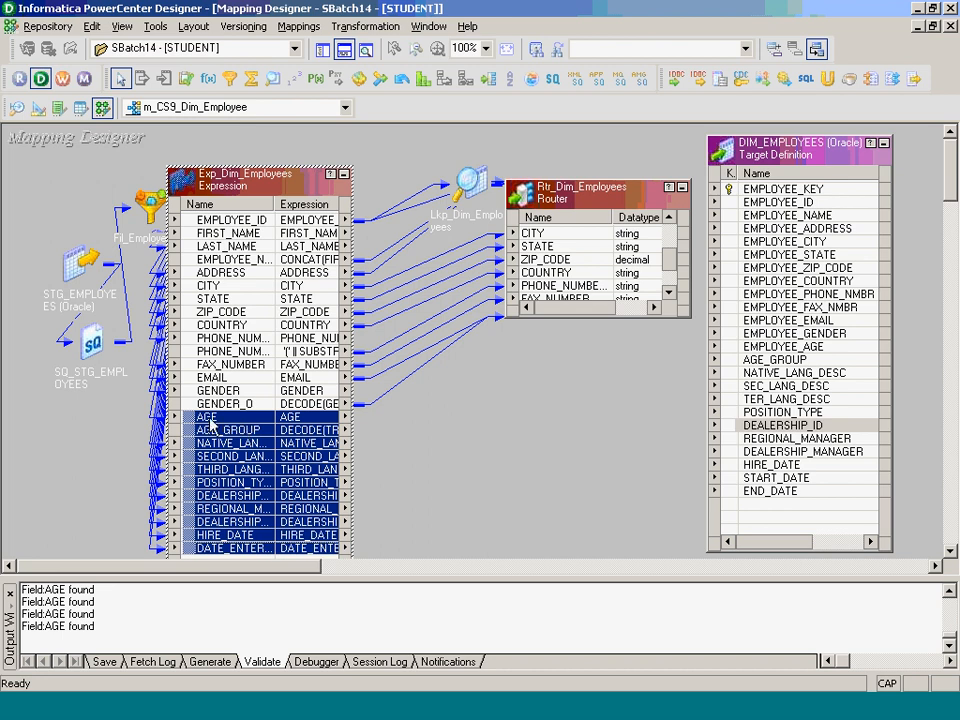
drag(207, 425, 553, 300)
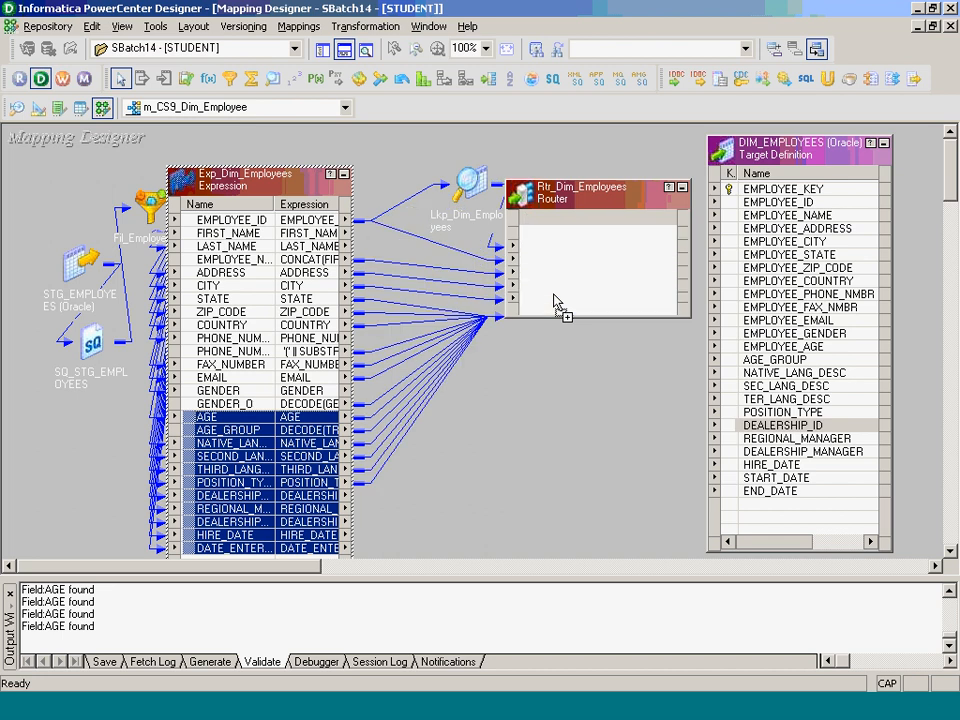
drag(669, 257, 669, 290)
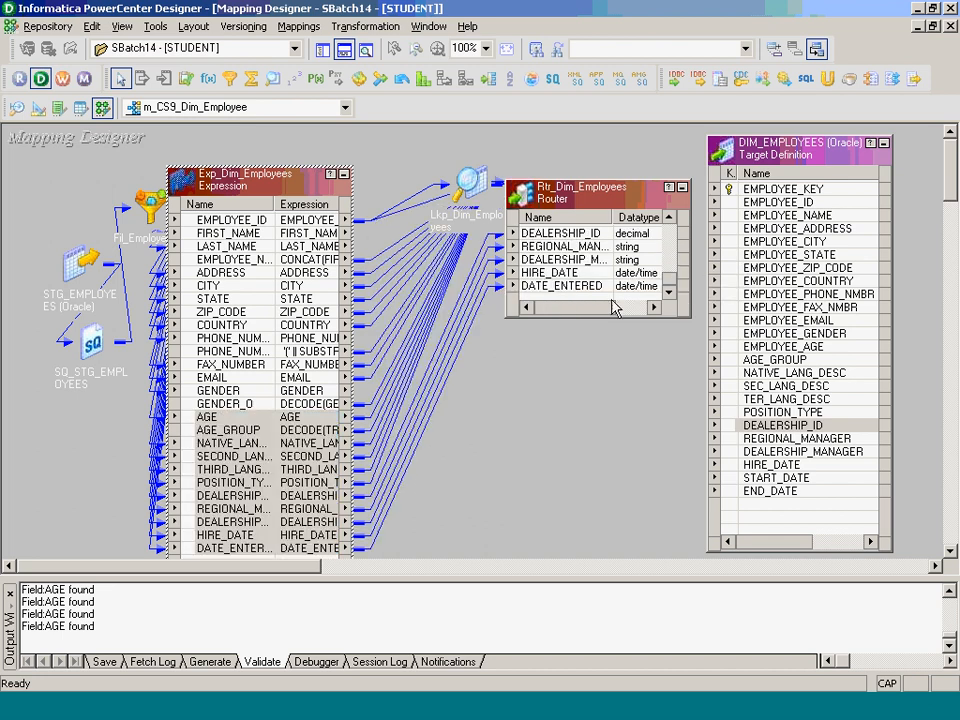
- Add an output group named NEW_RECORD to the Rtr_Dim_Employees router
double_click(569, 288)
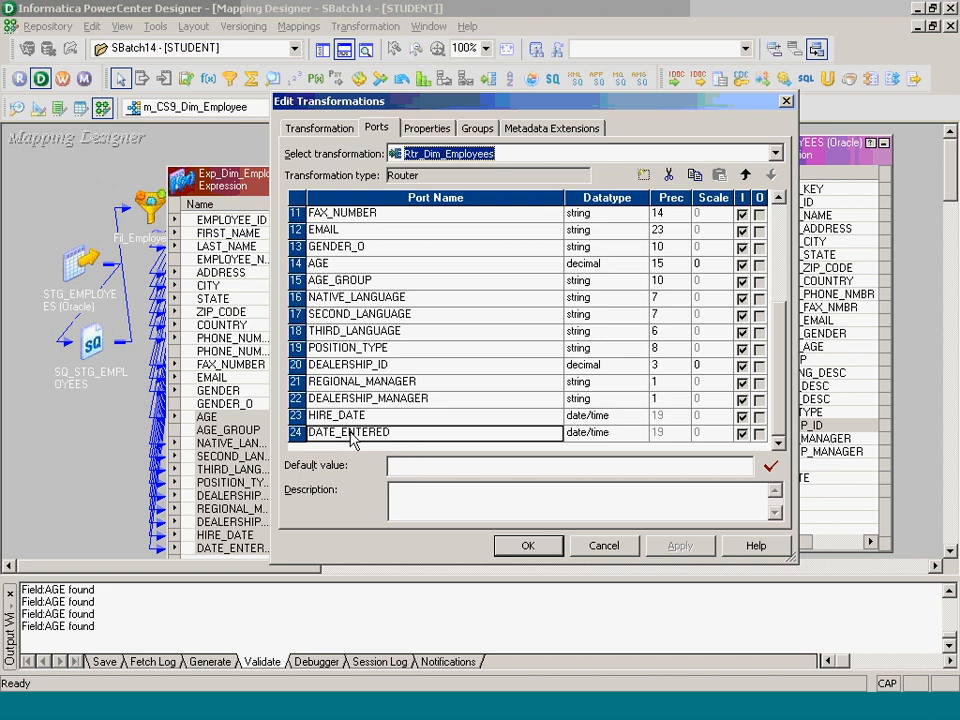
click(478, 128)
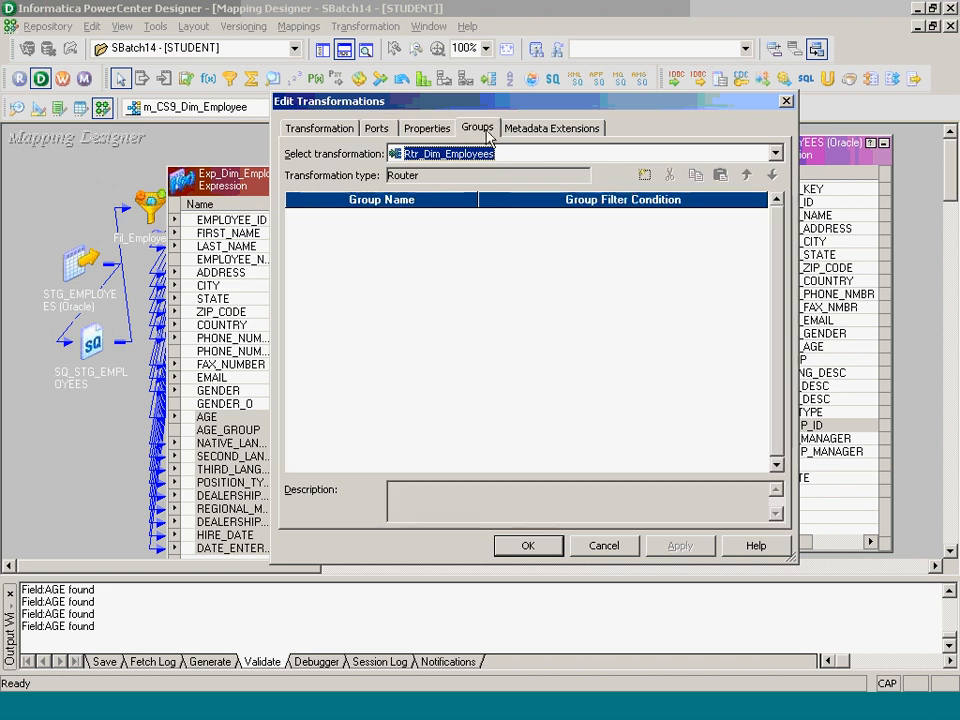
click(643, 176)
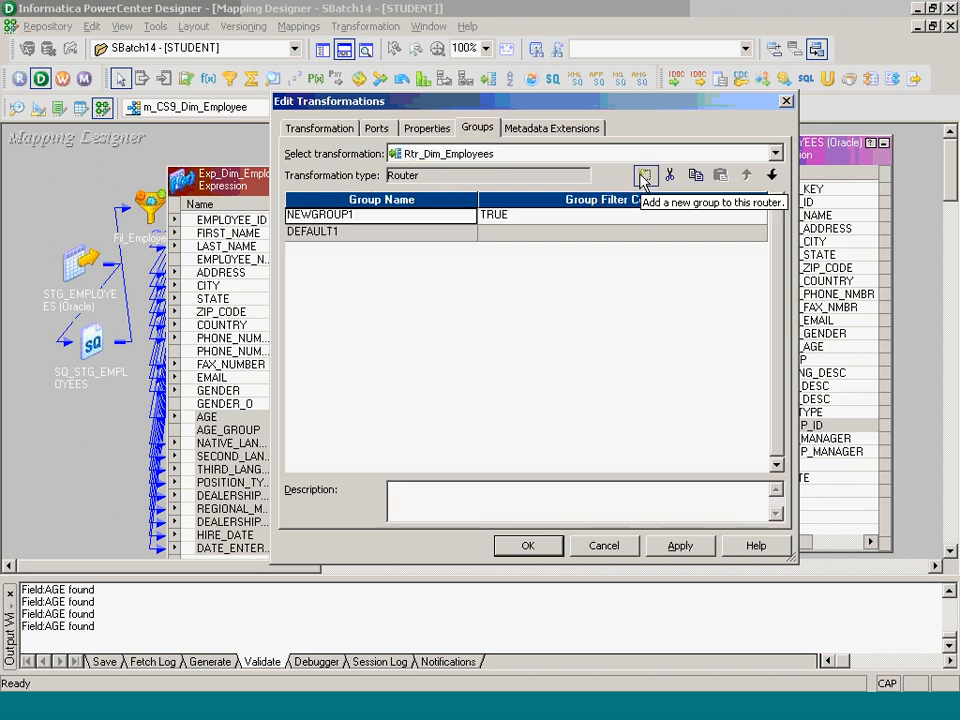
text(NEW_RECORD)
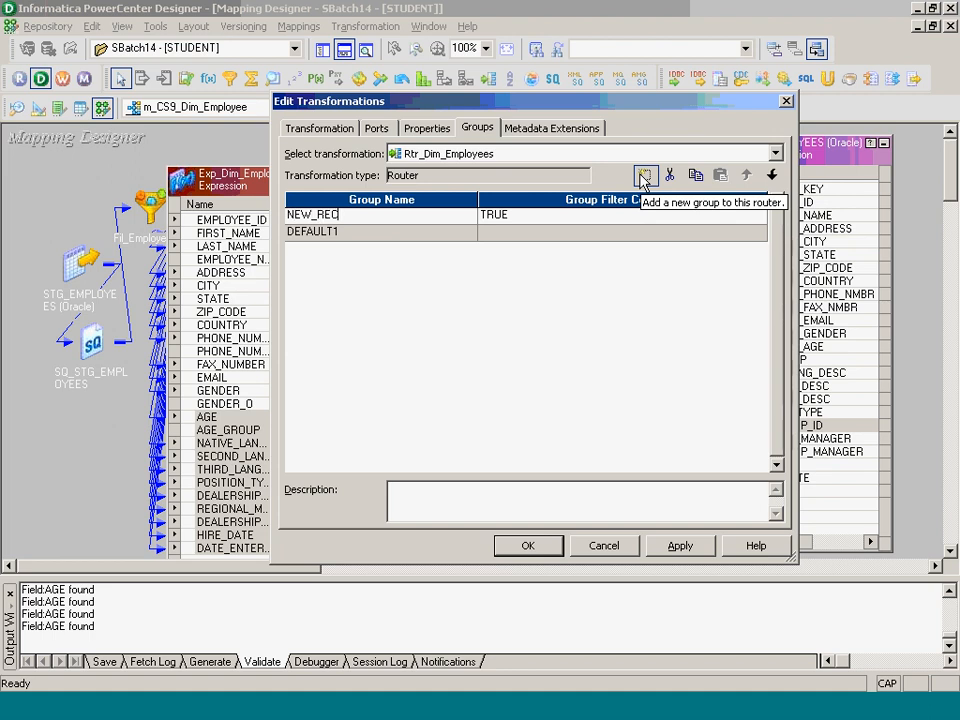
key(Tab)
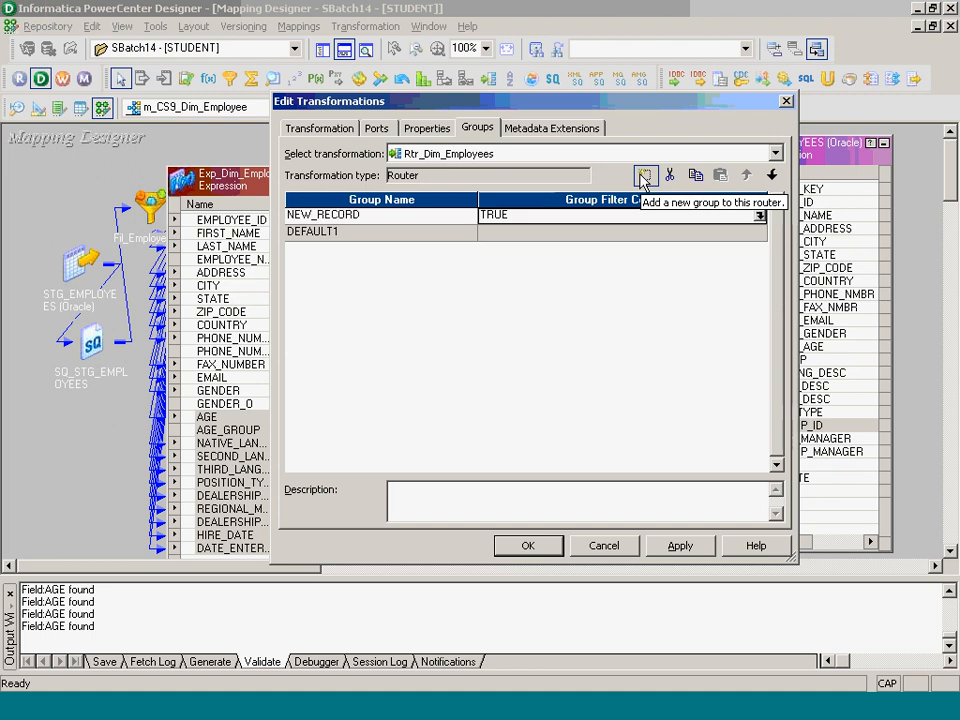
- Set the NEW_RECORD filter condition to ISNULL(EMPLOYEE_KEY_LKP), validate it, and accept
click(760, 216)
drag(634, 167, 449, 165)
text(I)
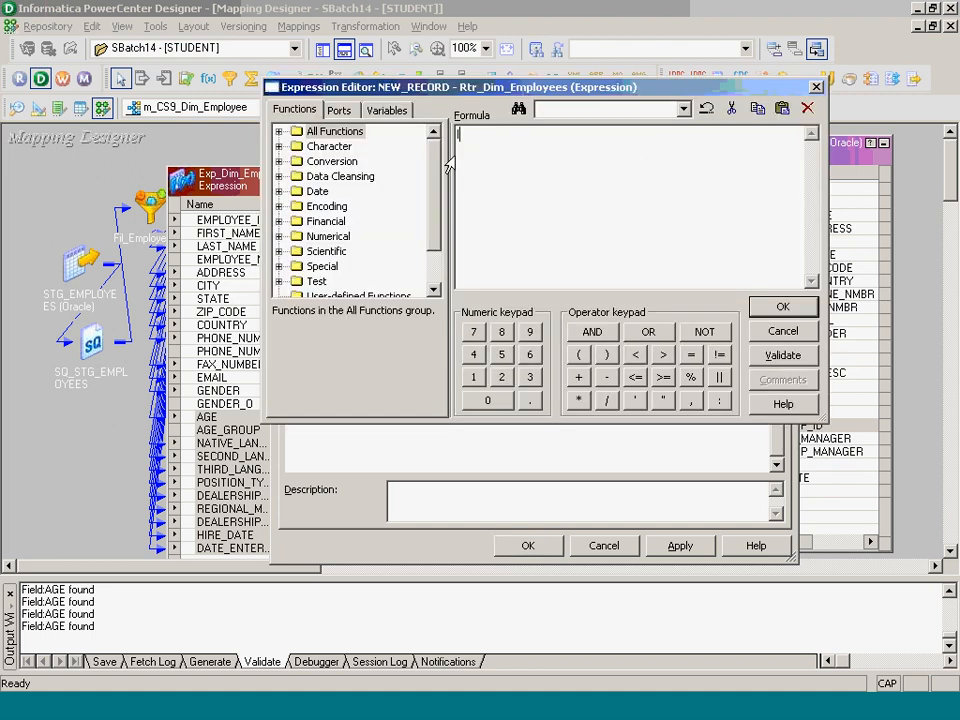
text(SNULL())
click(339, 110)
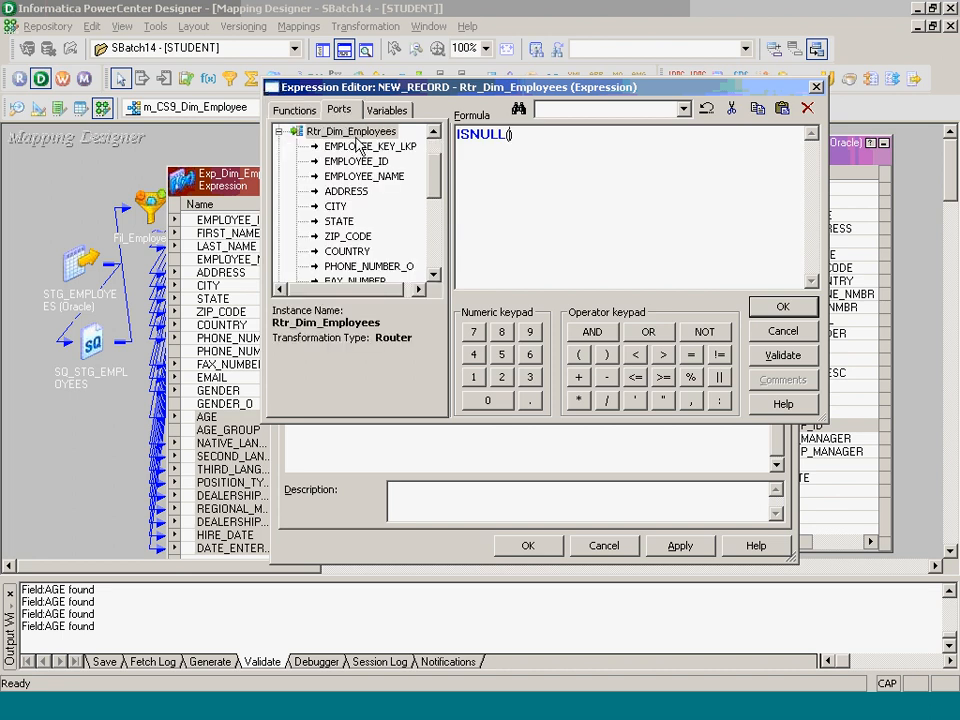
double_click(358, 148)
click(783, 354)
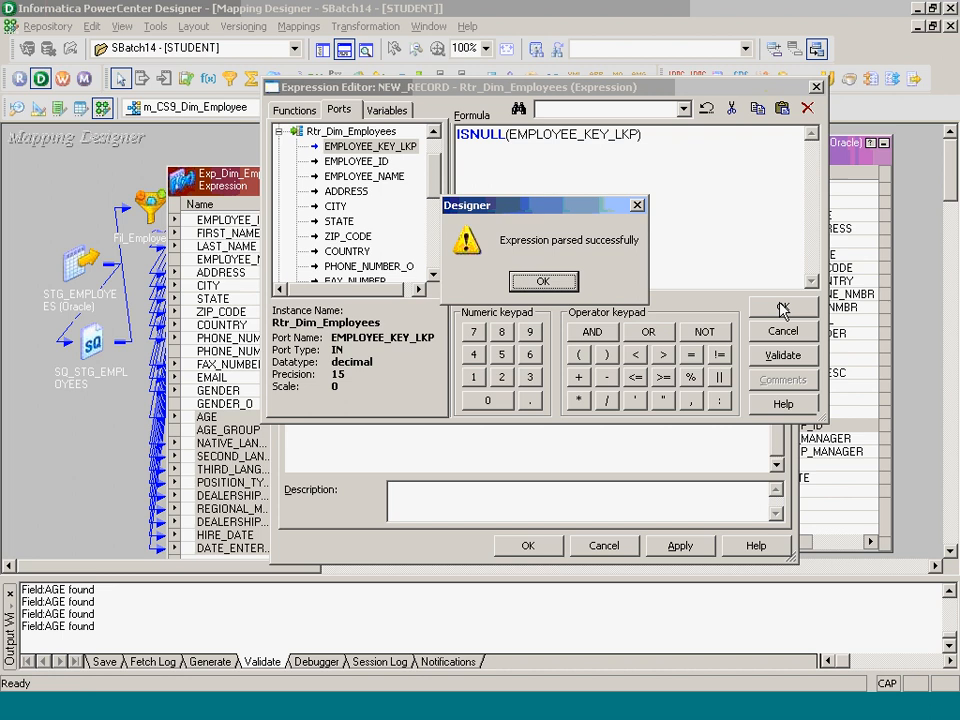
click(565, 285)
key(Return)
click(545, 540)
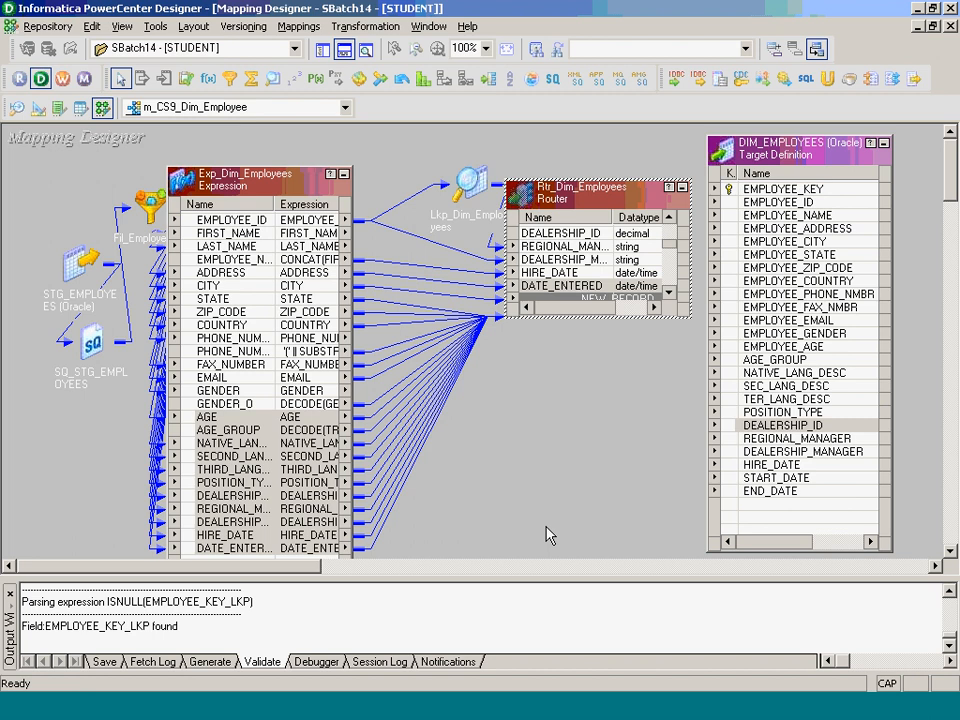
- Create an Update Strategy transformation named Upd_New_Record
click(365, 26)
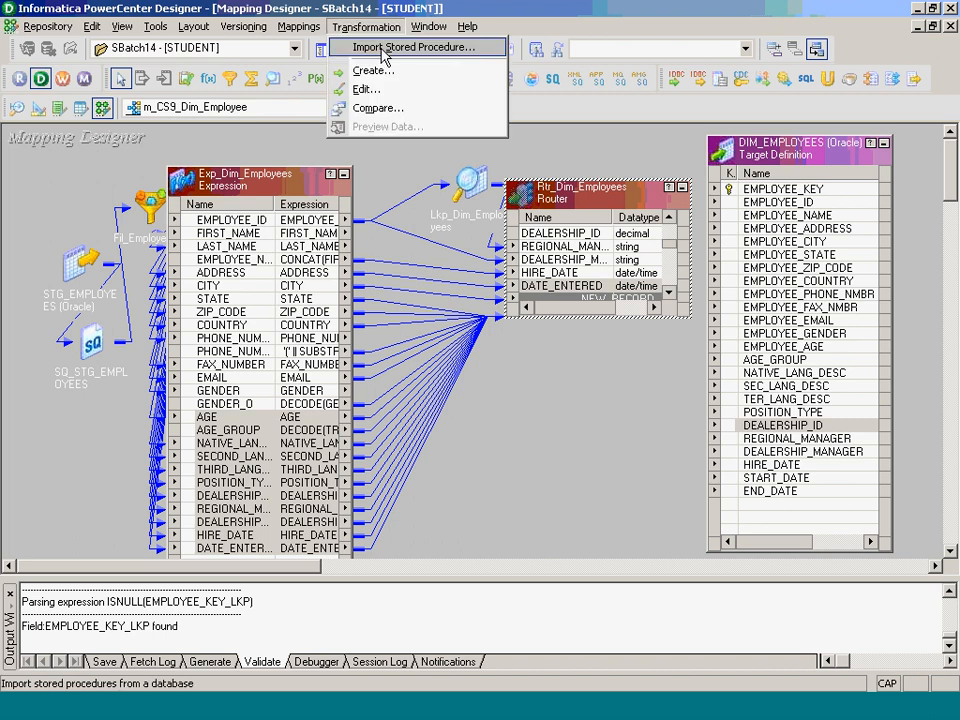
click(381, 70)
key(u)
key(Tab)
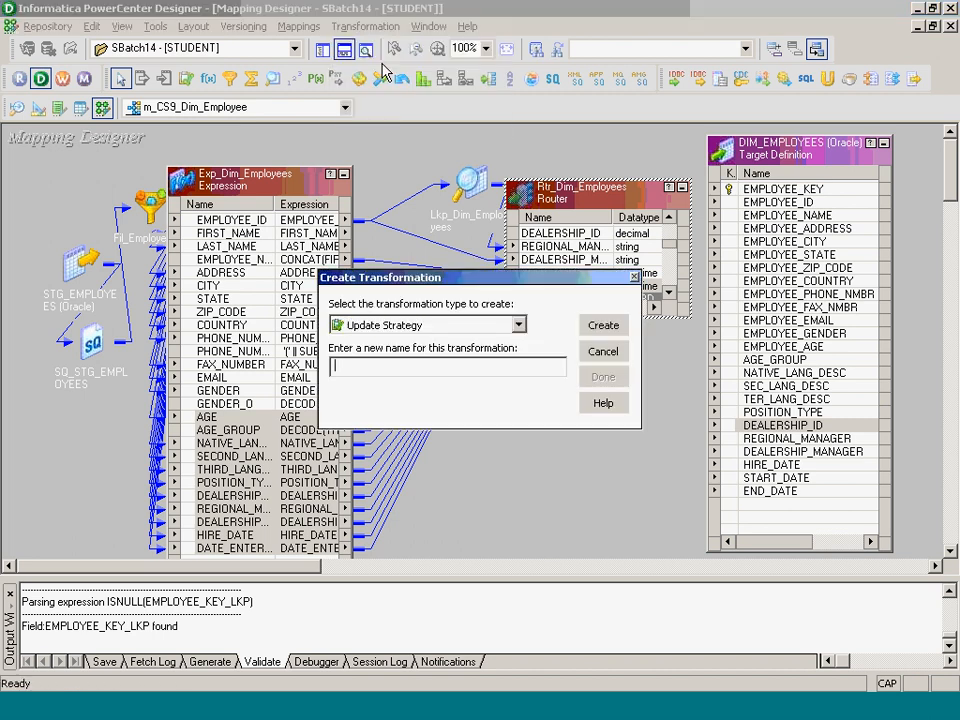
text(Upd_)
text(New_Record)
key(Return)
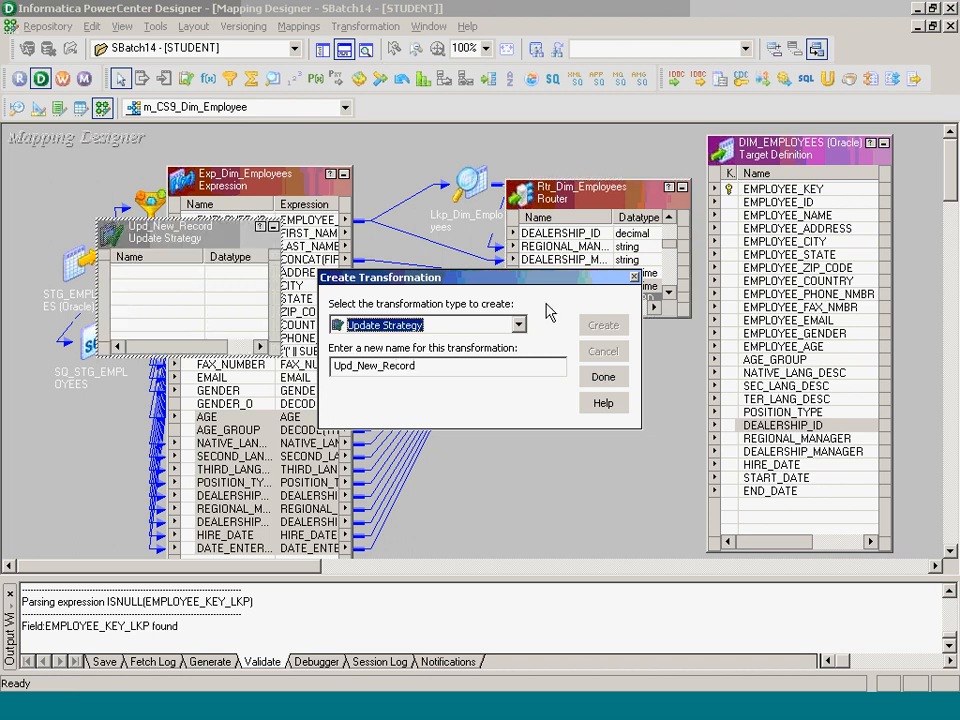
click(604, 377)
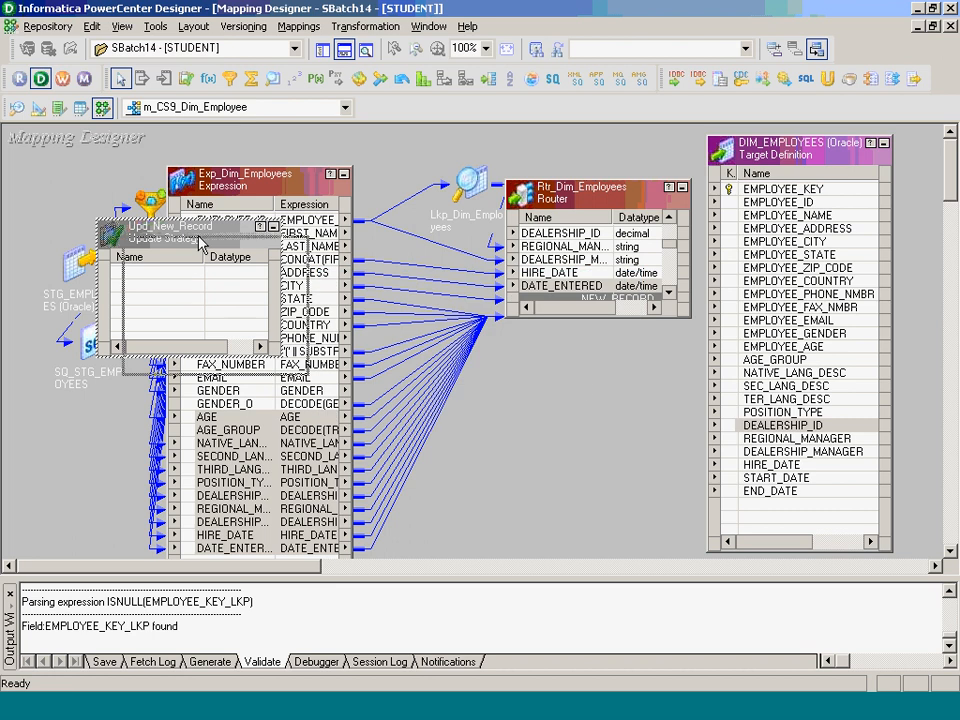
- Link the NEW_RECORD ports, EMPLOYEE_ID1 through DATE_ENTERED1, into Upd_New_Record
drag(190, 285, 586, 495)
drag(582, 190, 463, 135)
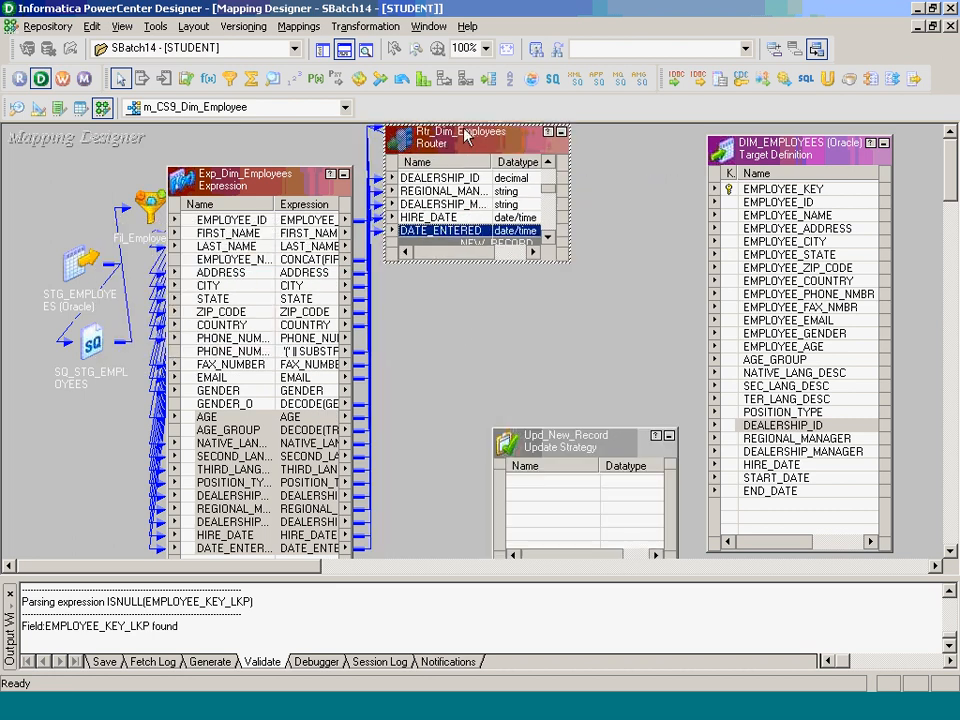
click(548, 237)
click(518, 219)
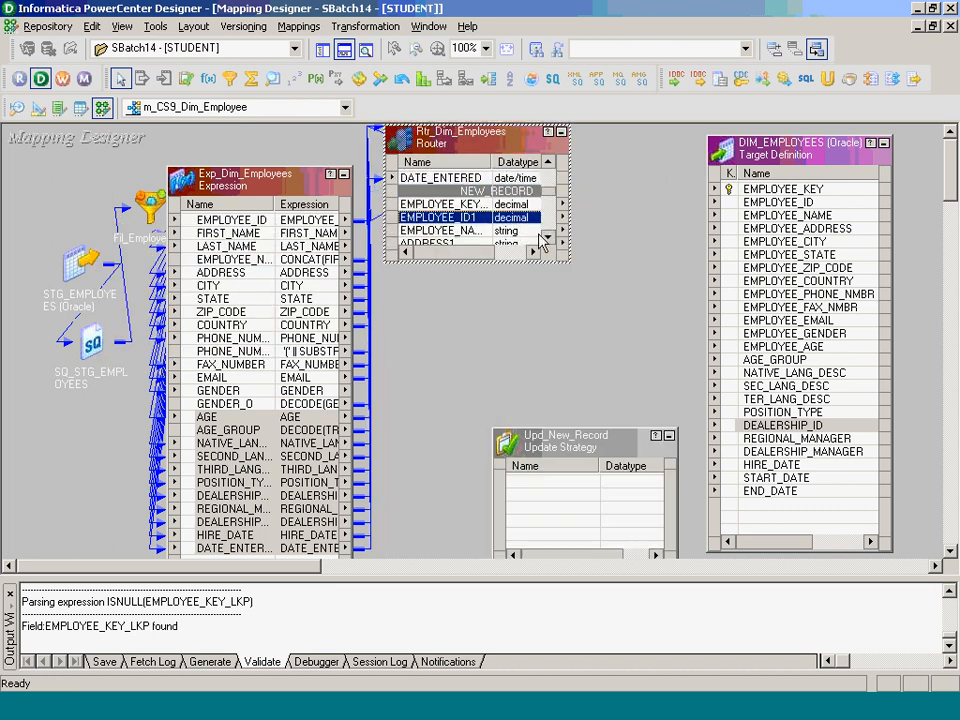
click(546, 237)
click(547, 237)
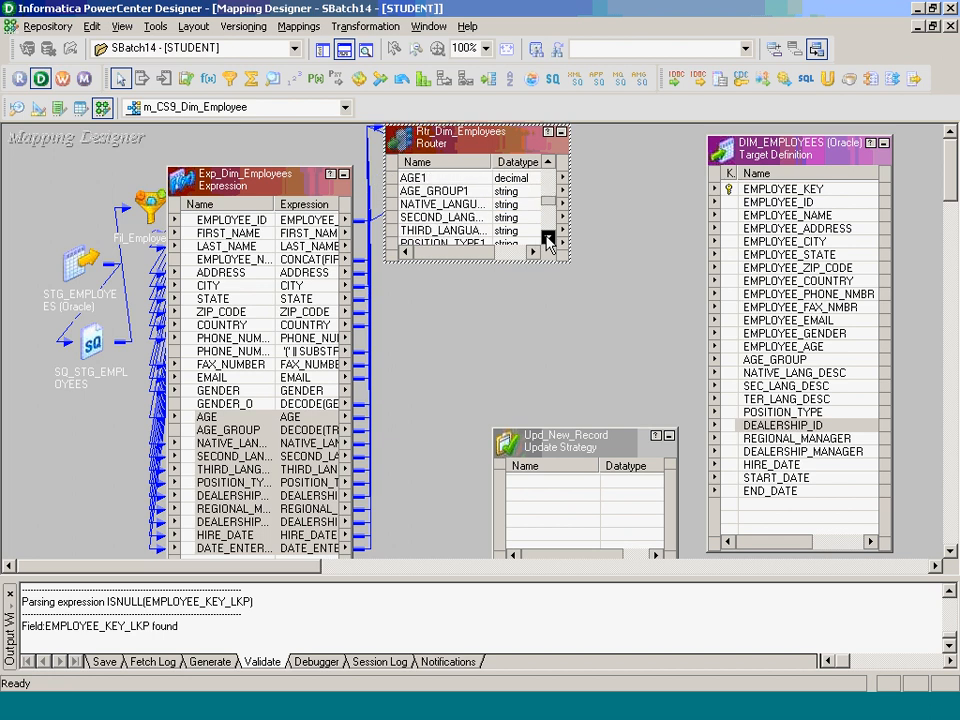
click(546, 236)
click(547, 237)
shift+click(476, 229)
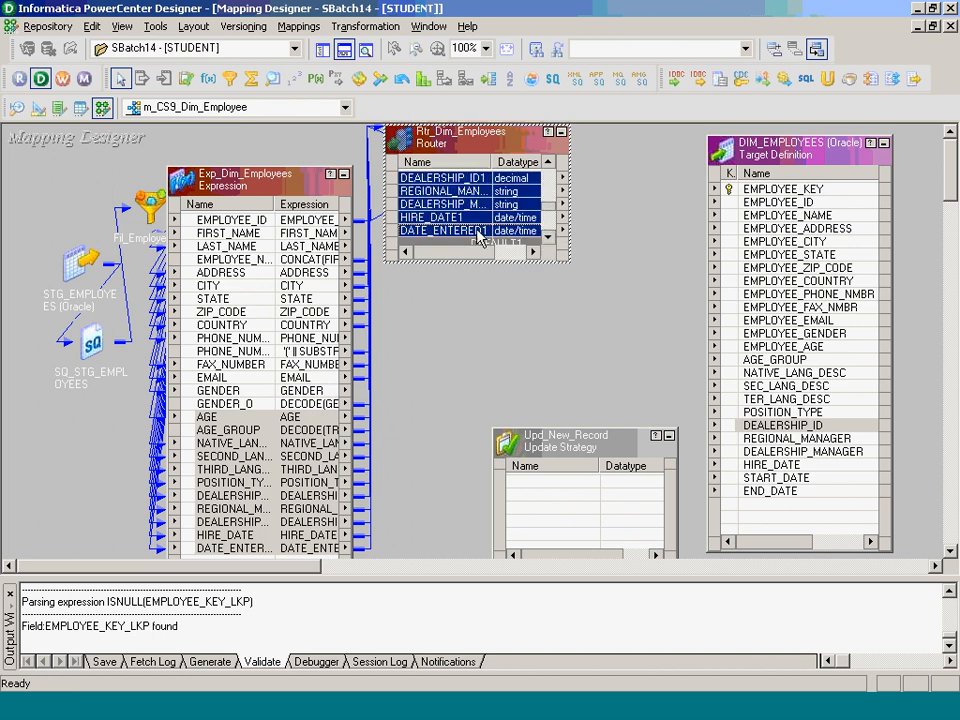
drag(419, 191, 555, 493)
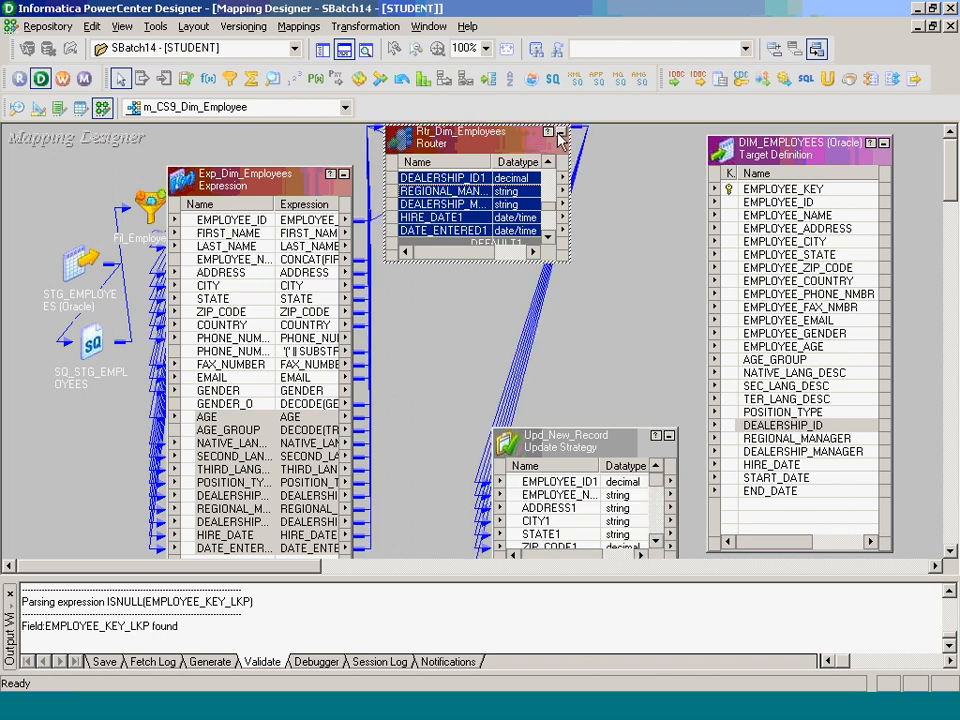
click(344, 175)
- Link Upd_New_Record ports EMPLOYEE_ID1 through HIRE_DATE1 to DIM_EMPLOYEES columns EMPLOYEE_ID through HIRE_DATE
drag(470, 138, 311, 293)
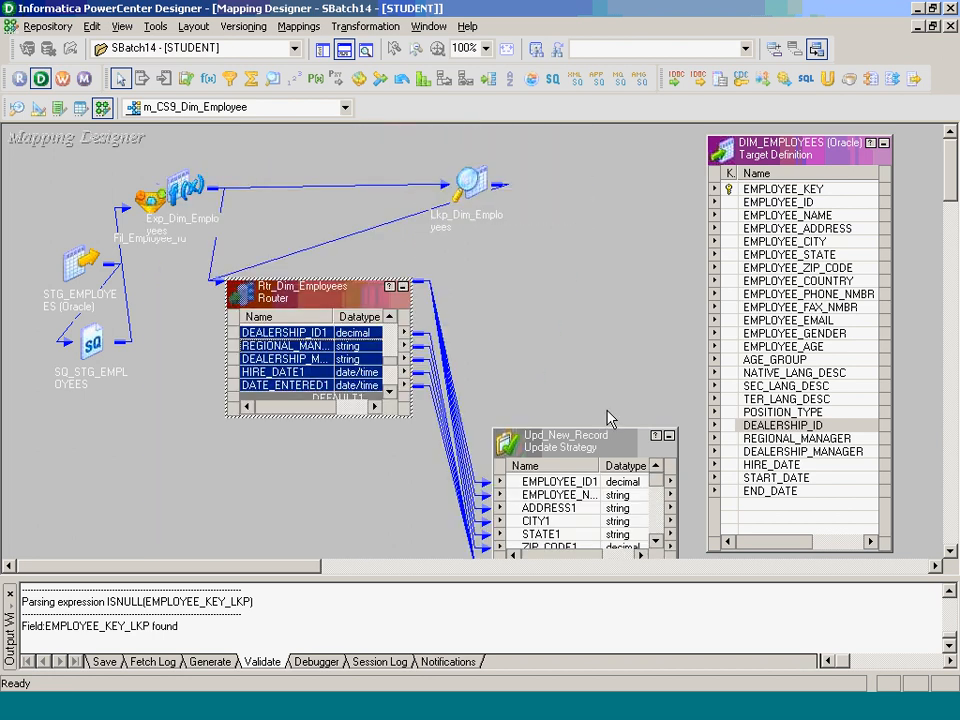
drag(602, 450, 597, 132)
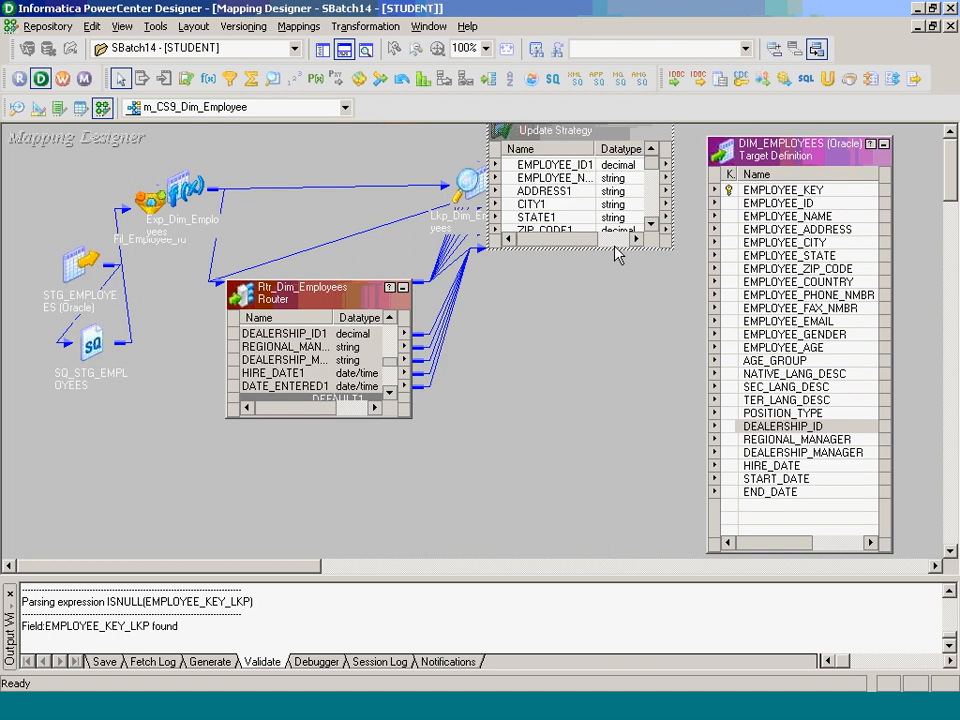
drag(616, 247, 647, 521)
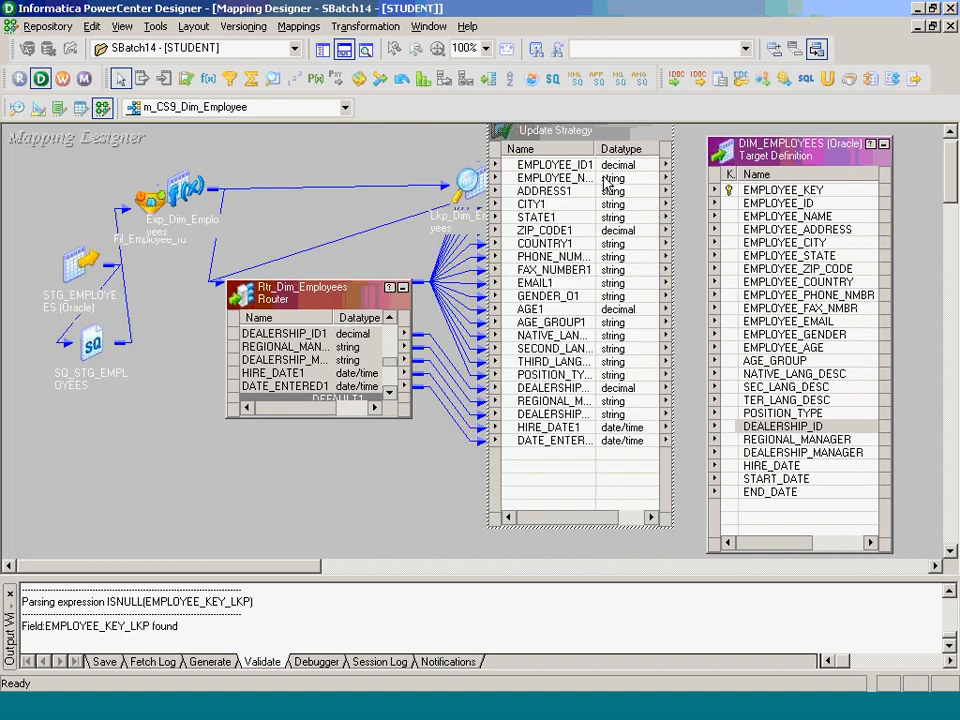
click(555, 164)
shift+click(574, 445)
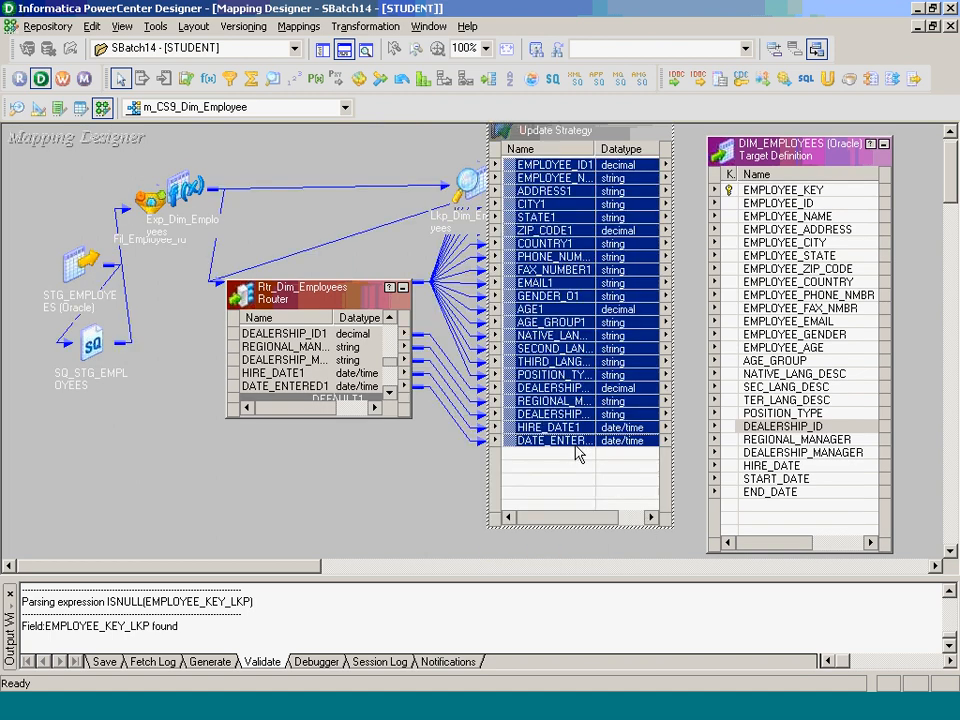
click(578, 461)
click(546, 164)
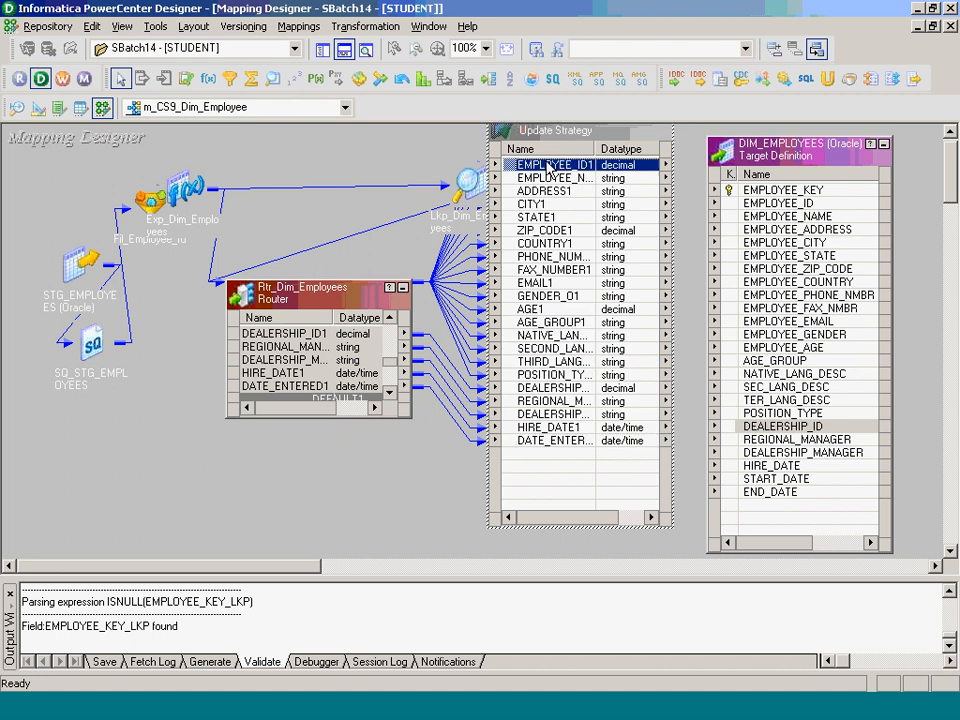
shift+click(575, 428)
drag(559, 178, 702, 203)
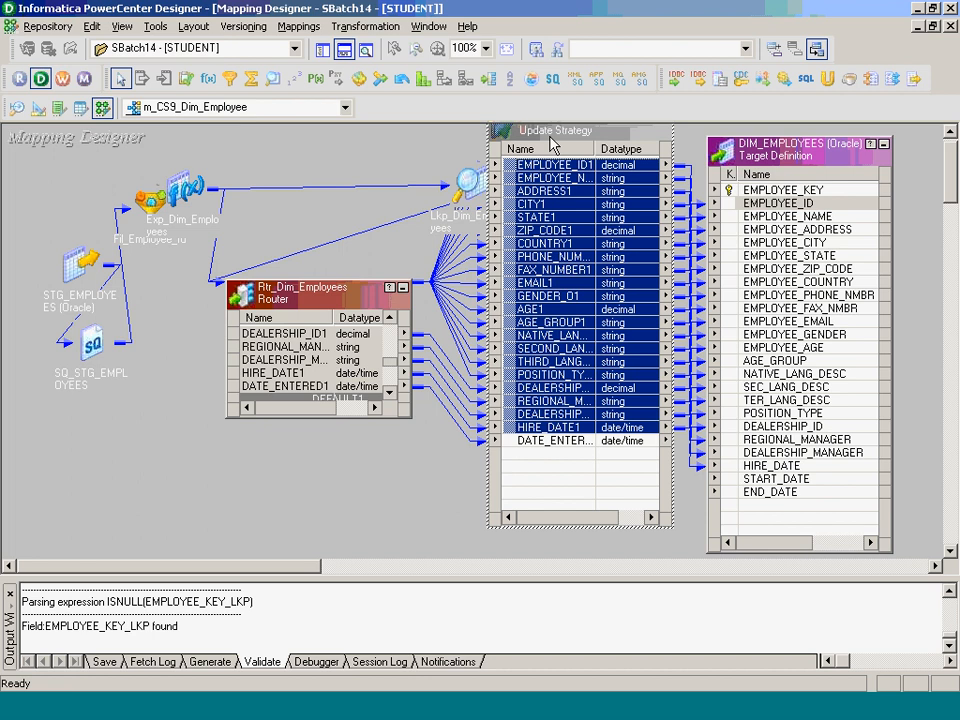
- Link Upd_New_Record's DATE_ENTERED port to the target's START_DATE column
drag(548, 135, 428, 178)
click(657, 495)
click(440, 483)
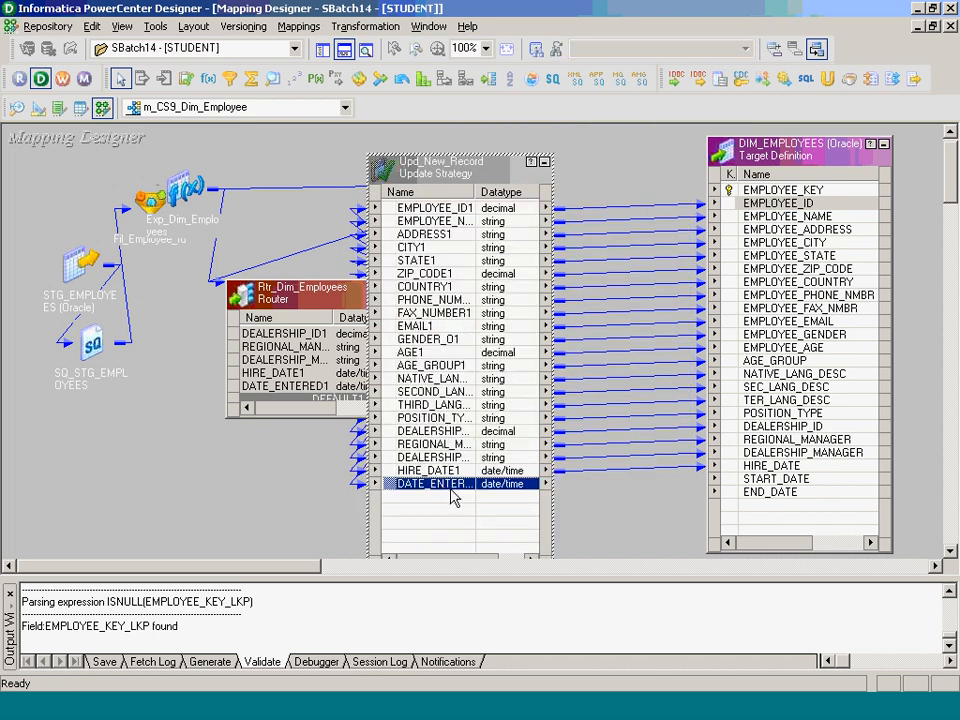
drag(450, 490, 737, 484)
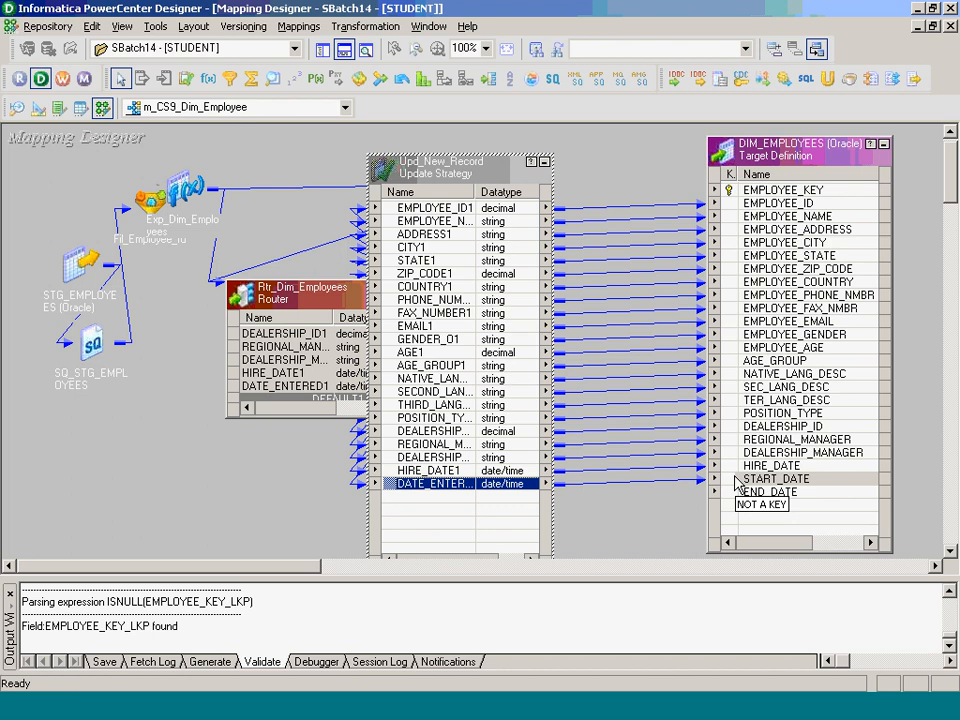
- Replace Upd_New_Record's update strategy expression 0 with DD_INSERT and validate it
double_click(450, 259)
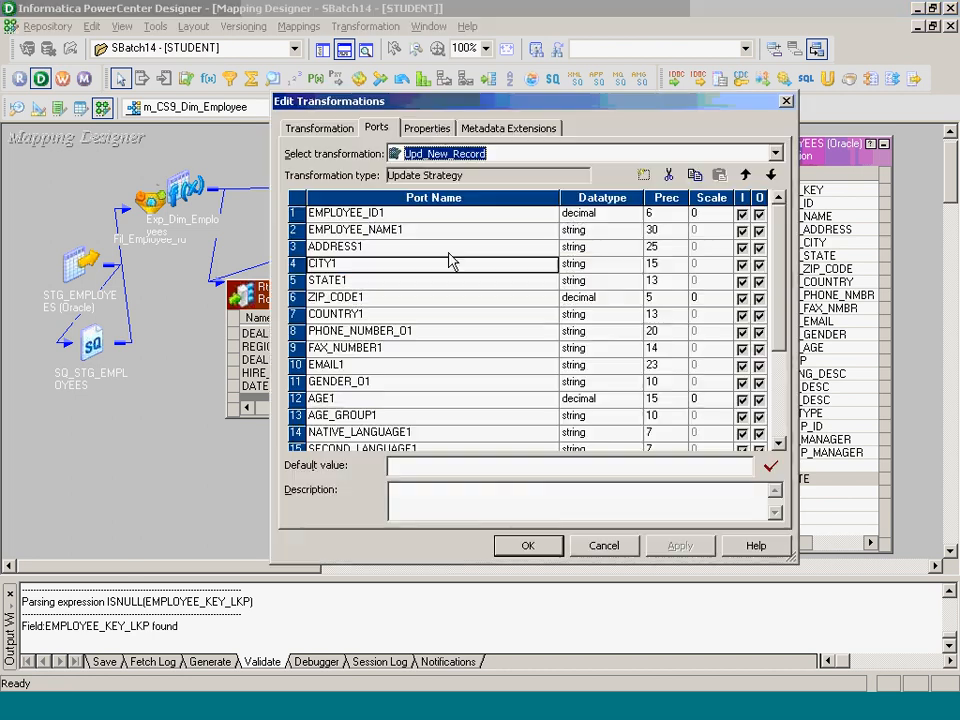
click(433, 128)
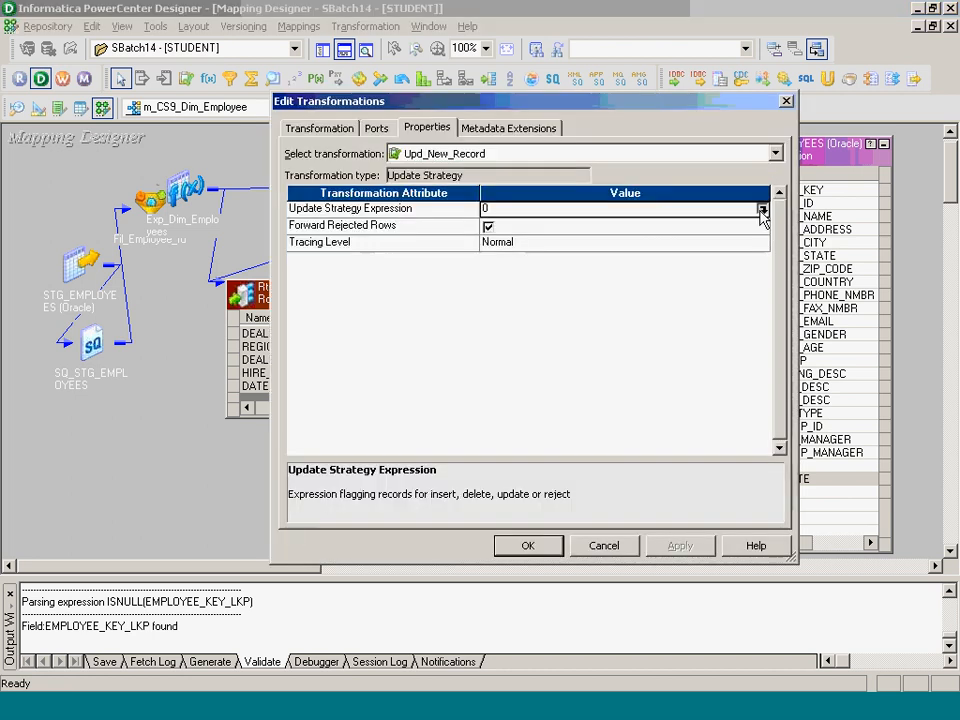
click(761, 211)
key(BackSpace)
text(D)
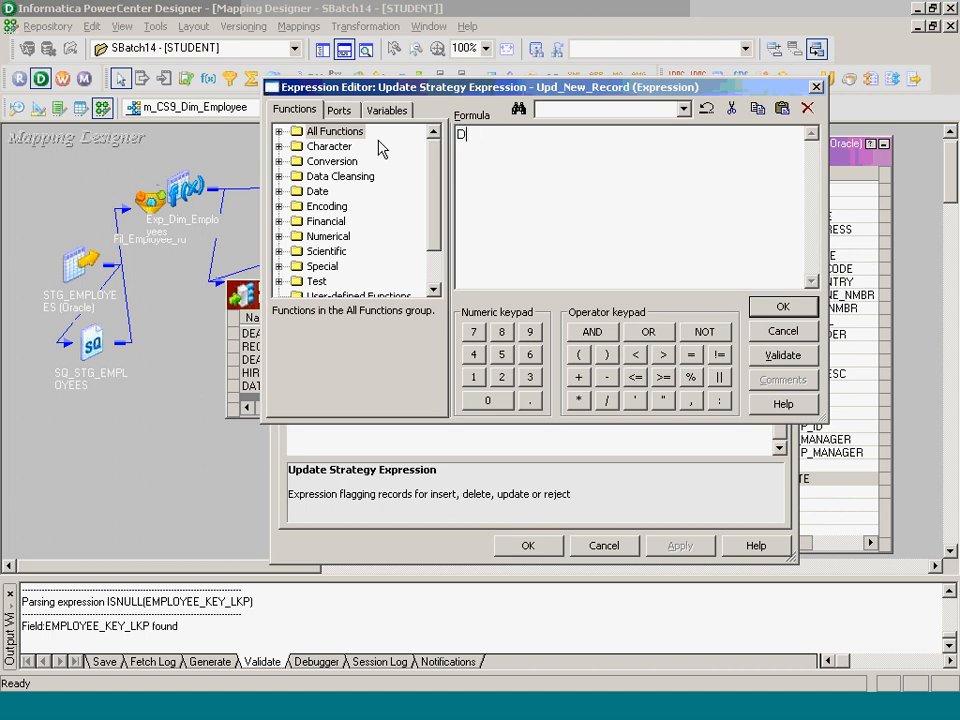
text(D_INSERT)
click(770, 308)
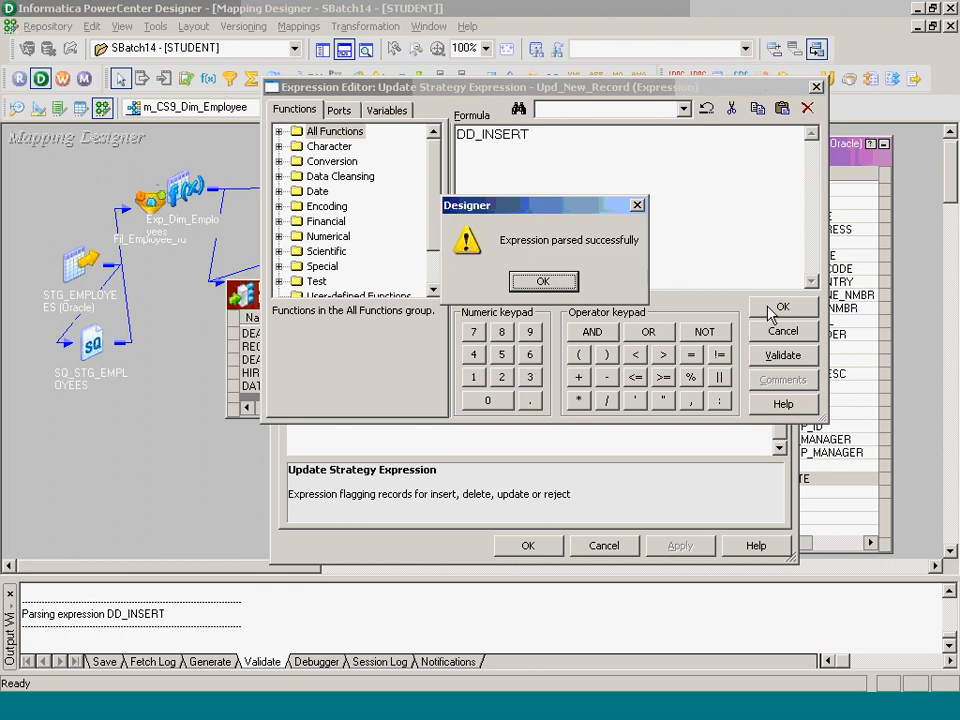
key(Return)
click(525, 545)
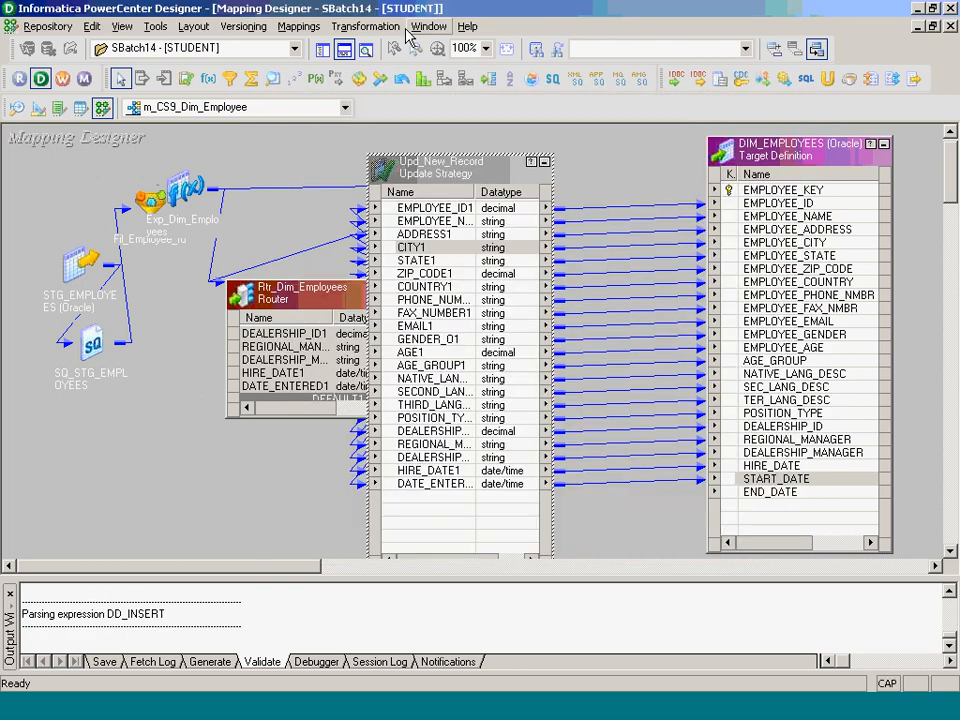
click(371, 27)
- Create sequence generator Seq_Employee_Key and link its NEXTVAL to DIM_EMPLOYEES EMPLOYEE_KEY
click(385, 67)
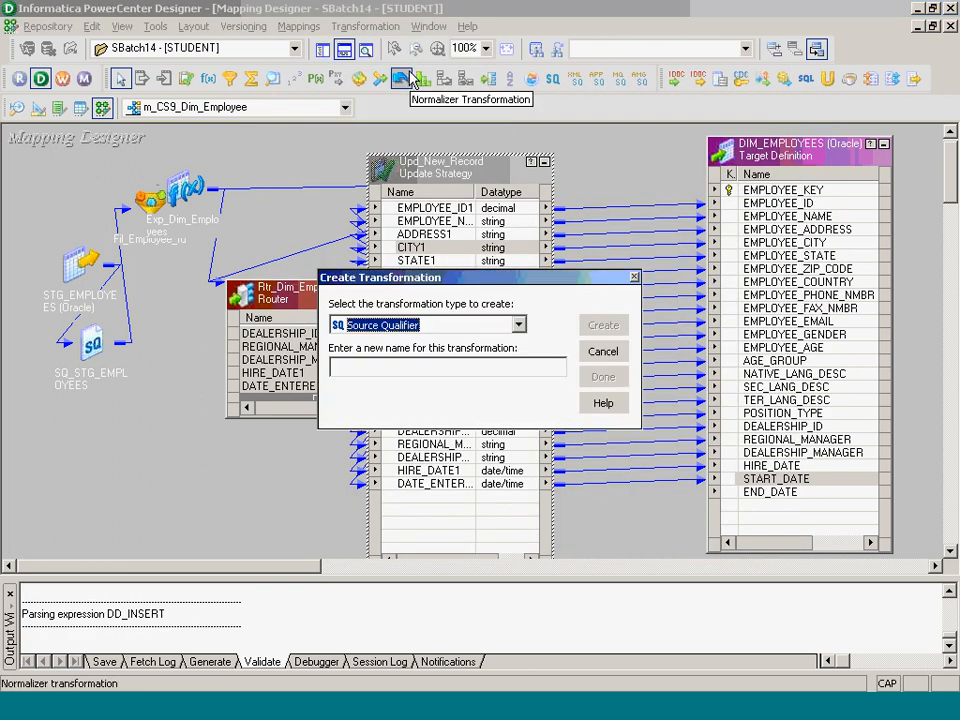
key(Down)
key(Down)
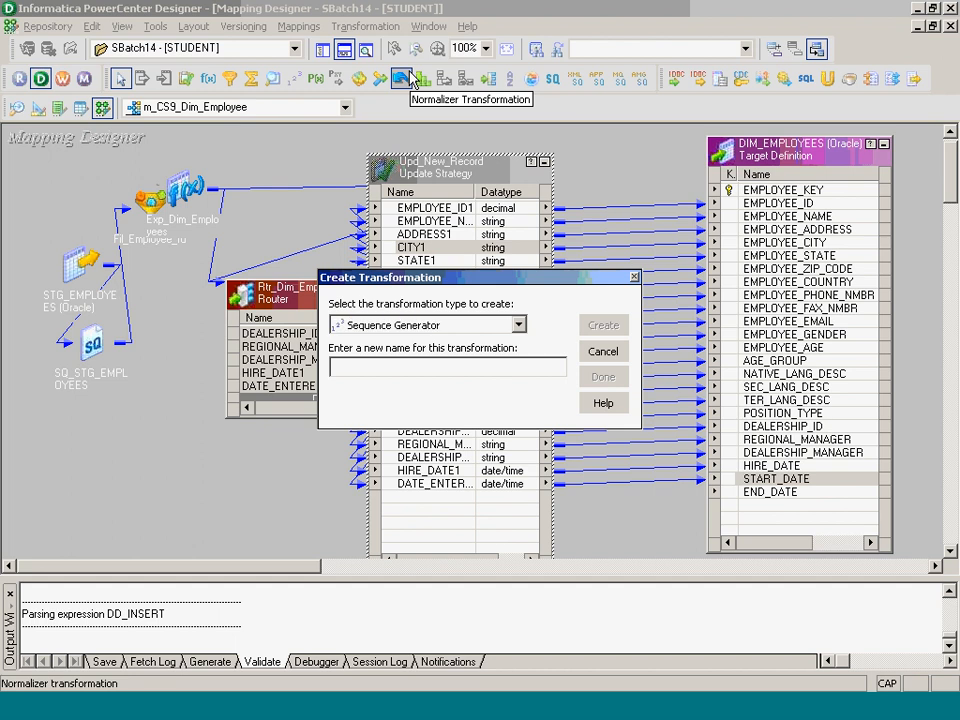
key(Tab)
text(Seq_Employee_Key)
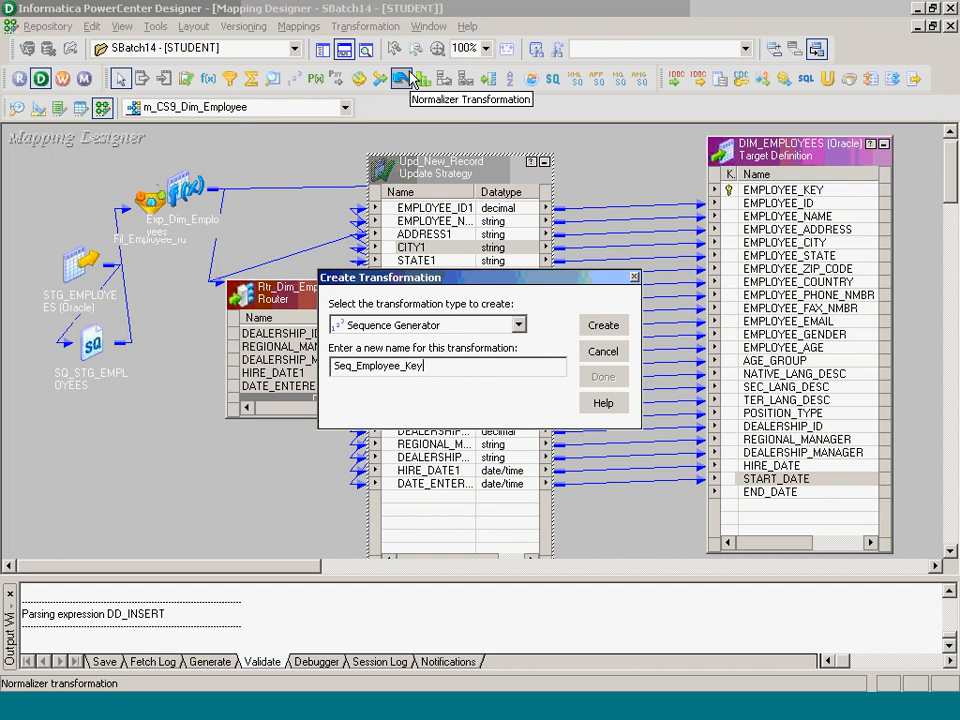
key(Return)
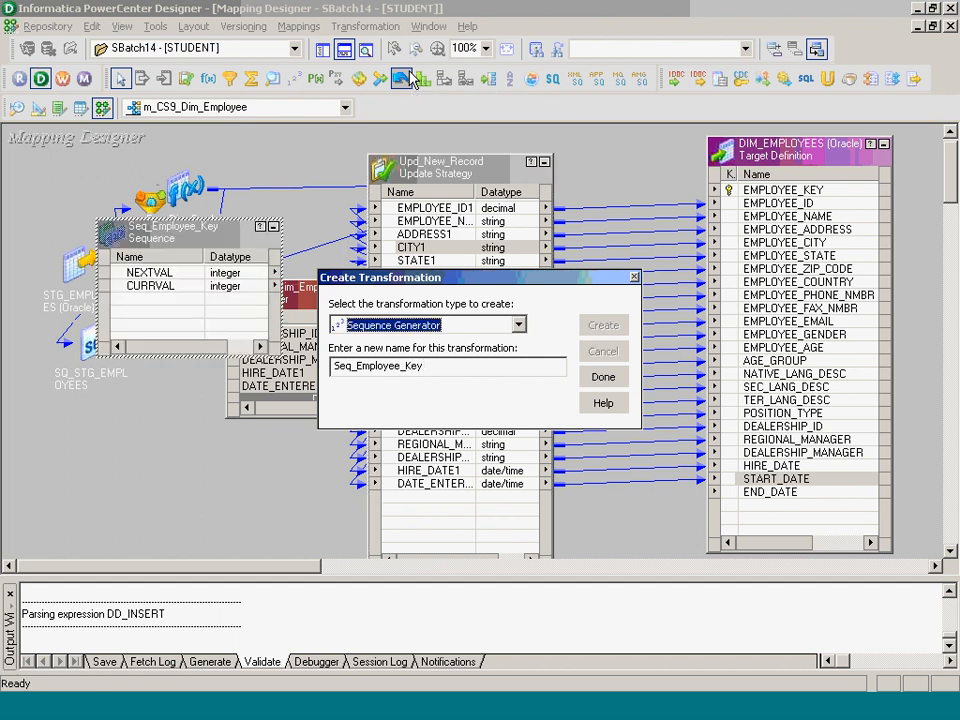
click(605, 381)
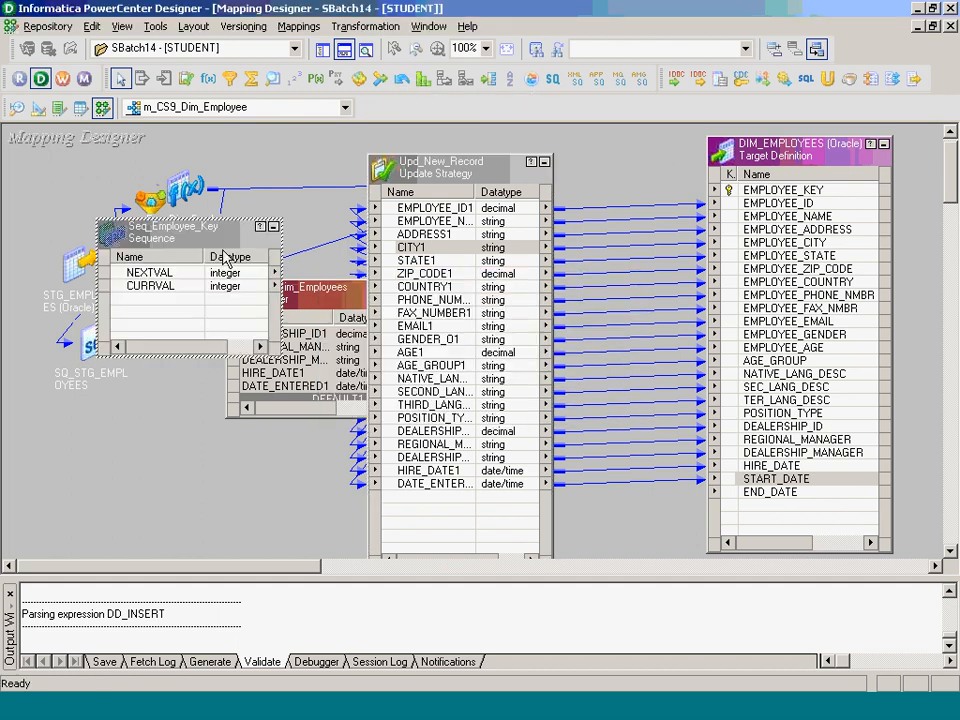
drag(237, 282, 280, 280)
drag(541, 188, 598, 160)
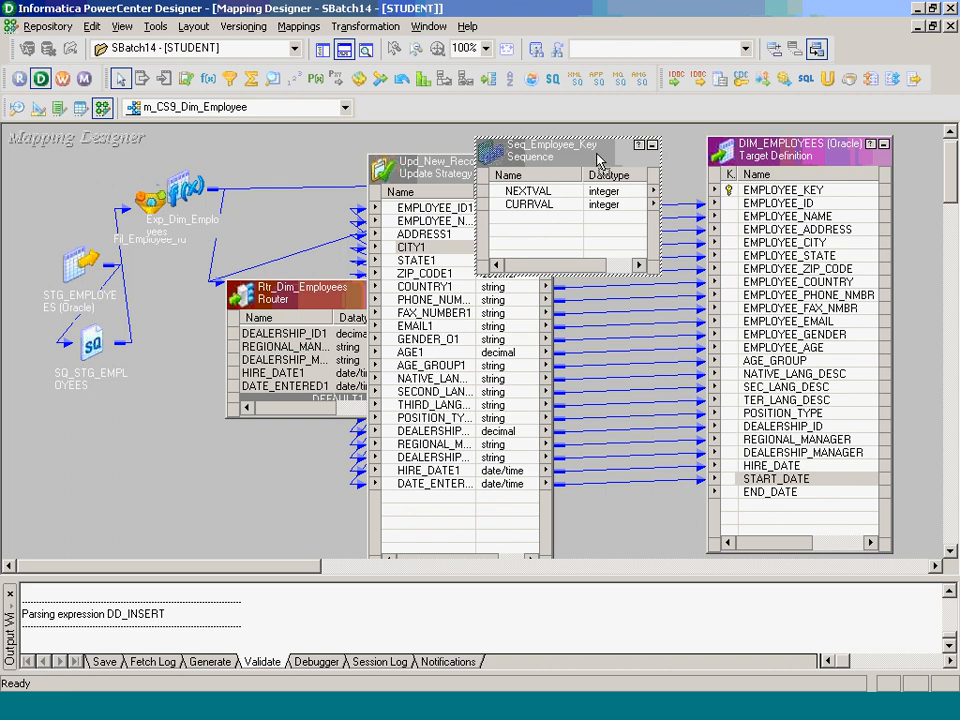
drag(529, 191, 778, 194)
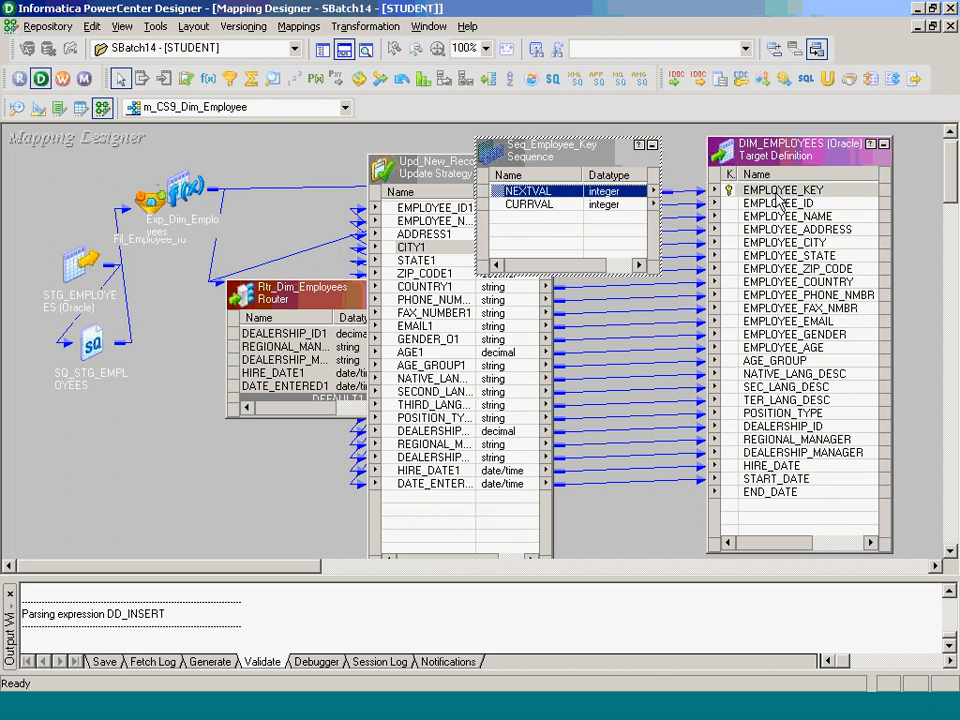
- Set Seq_Employee_Key's Current Value to 3001 and save the mapping
double_click(566, 189)
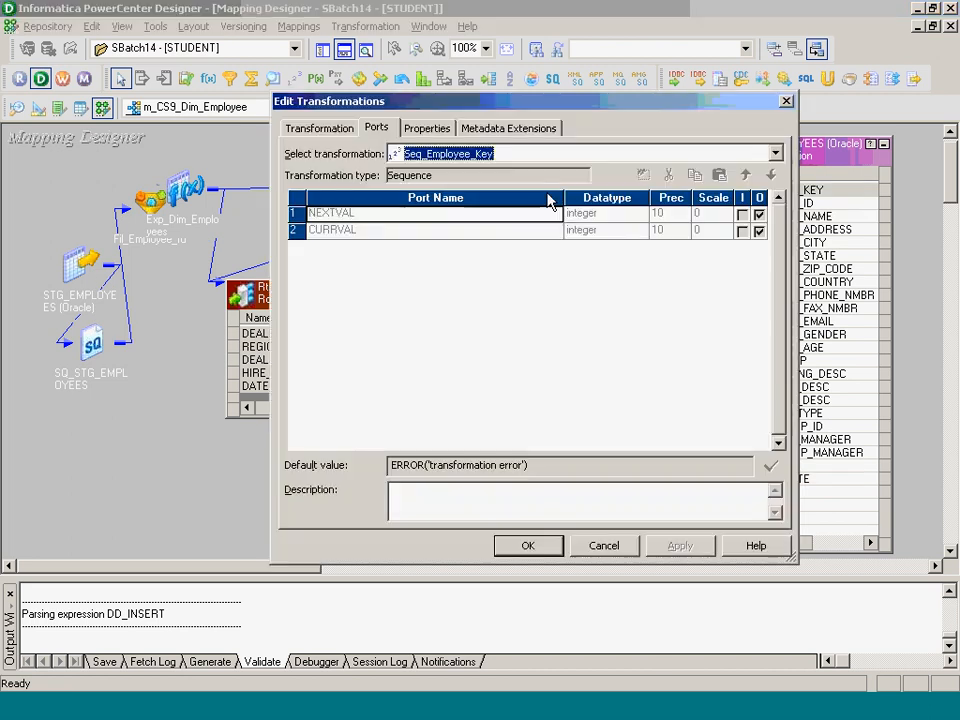
click(427, 128)
click(538, 258)
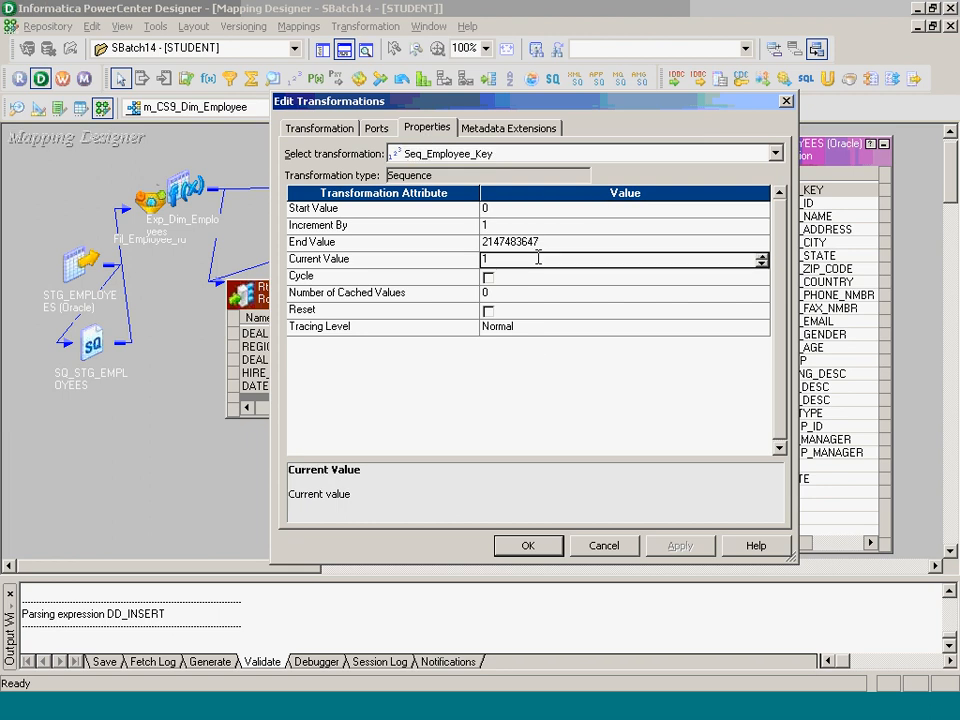
key(BackSpace)
text(3001)
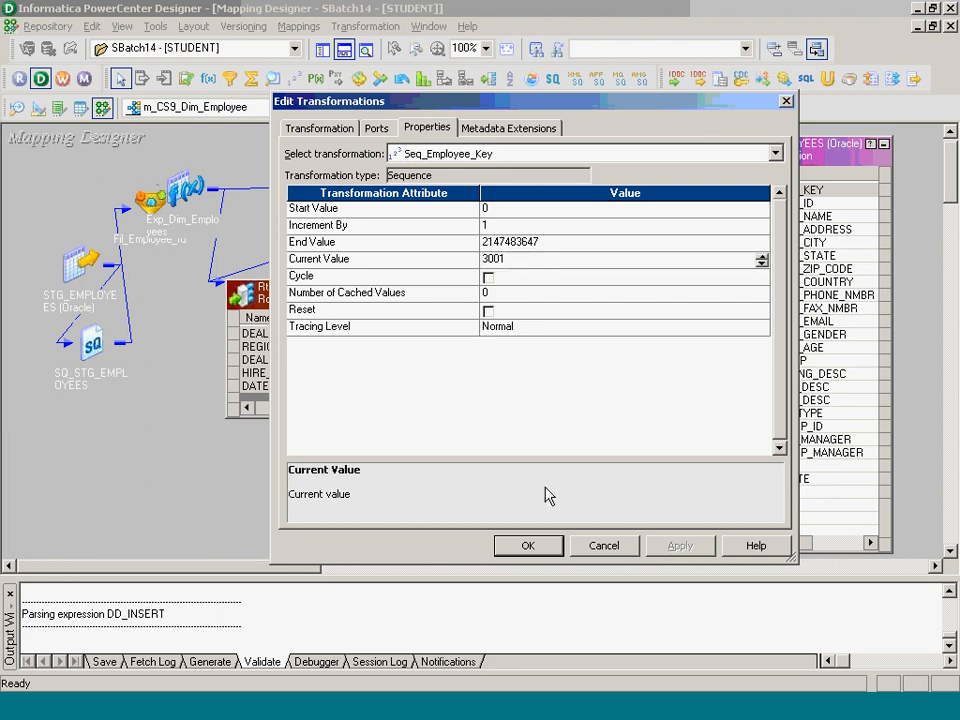
click(526, 545)
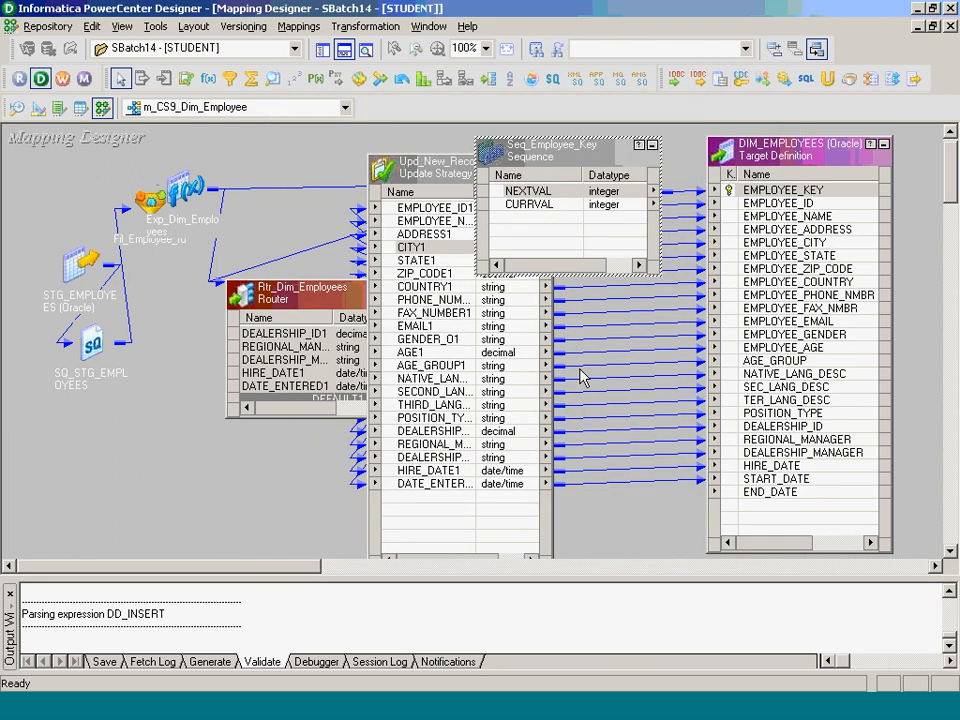
key(ctrl+s)
- Arrange all transformations in m_CS9_Dim_Employee as icons with Arrange All Iconic
right_click(266, 153)
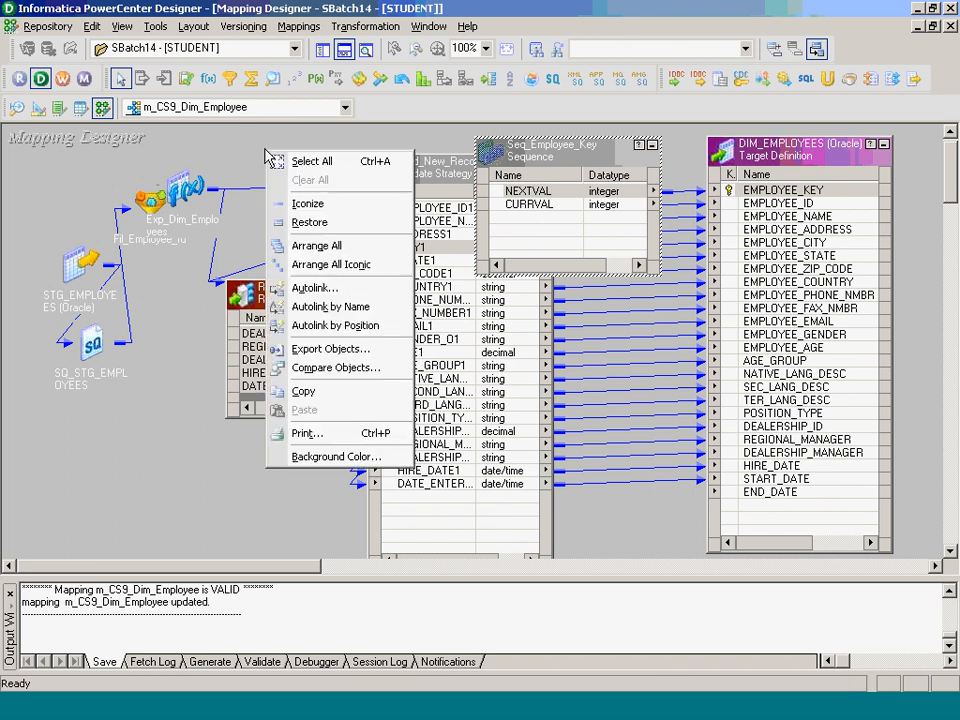
click(355, 265)
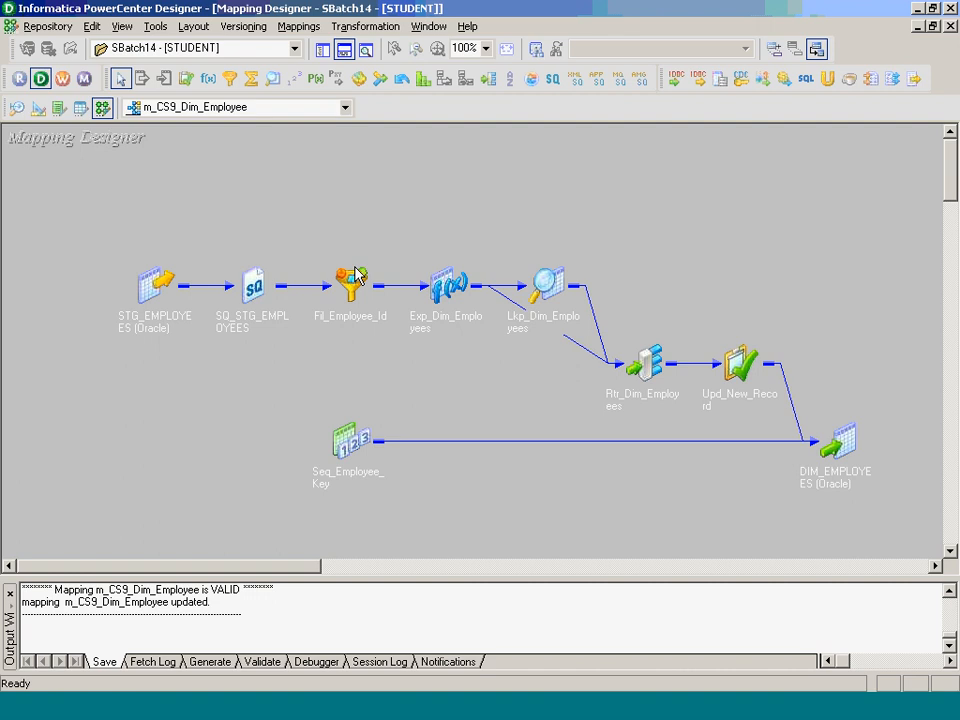
double_click(355, 267)
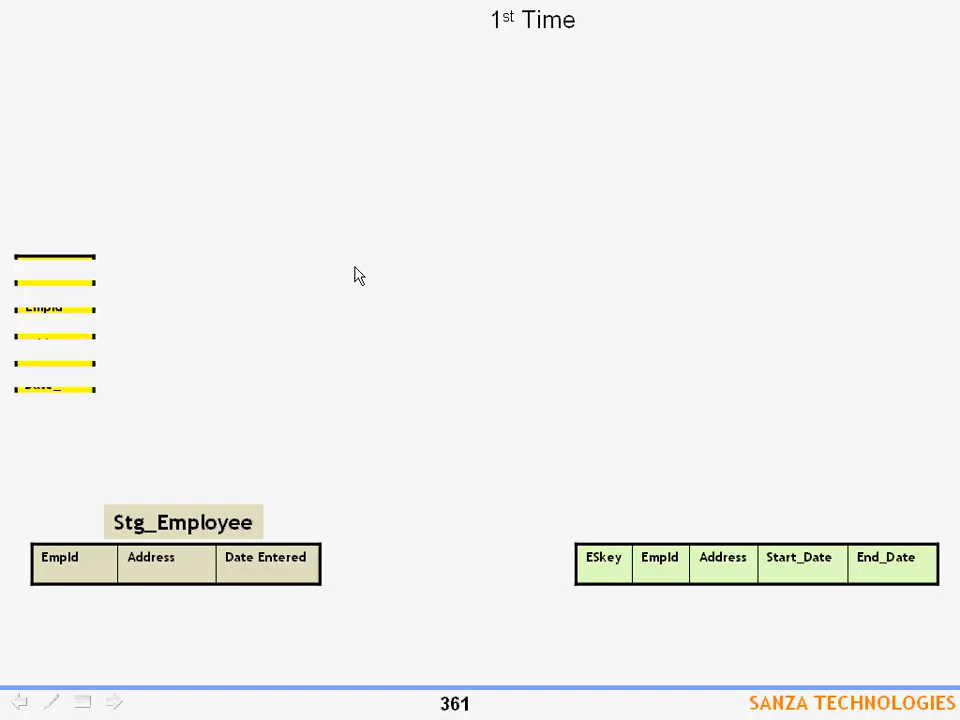
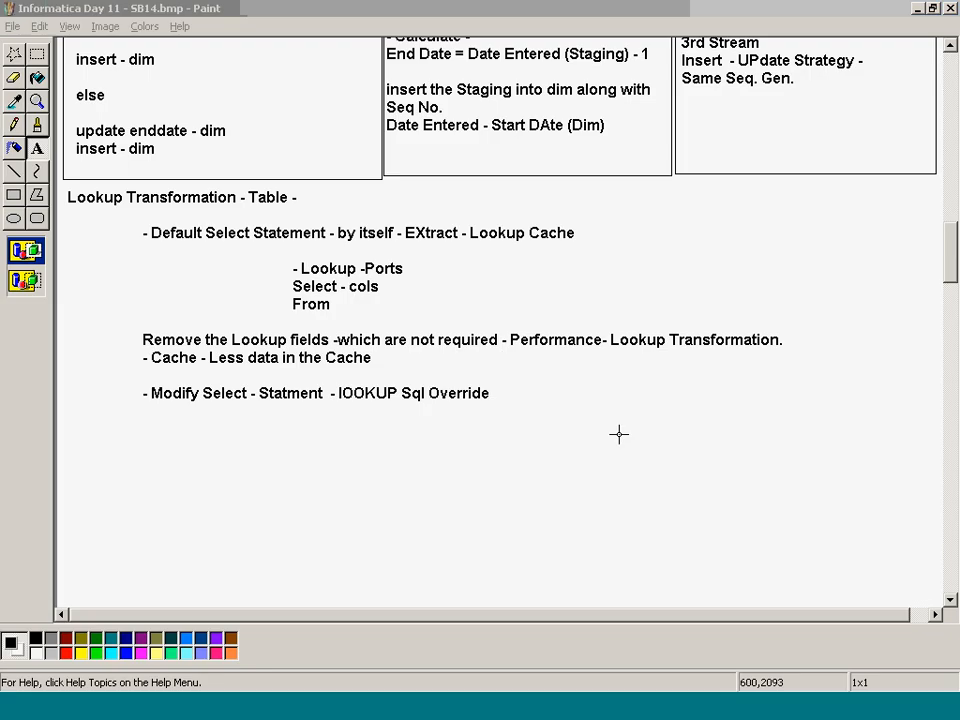
- Scroll the Paint SCD2 notes to the top, return to Designer and collapse the lookup to an icon
drag(616, 433, 660, 455)
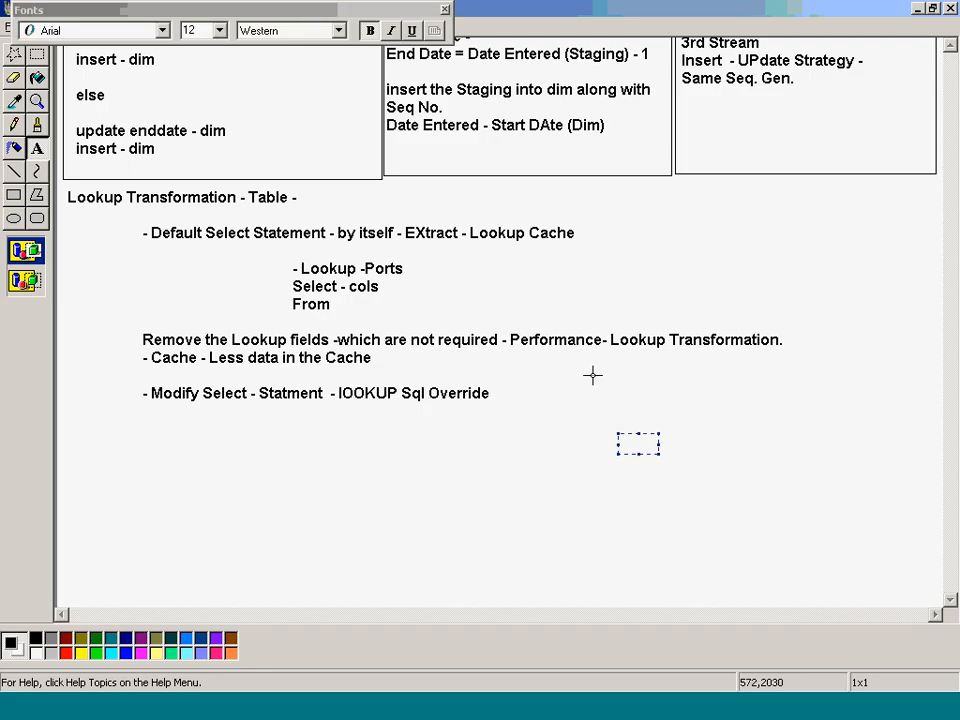
scroll(610, 276, up, 5)
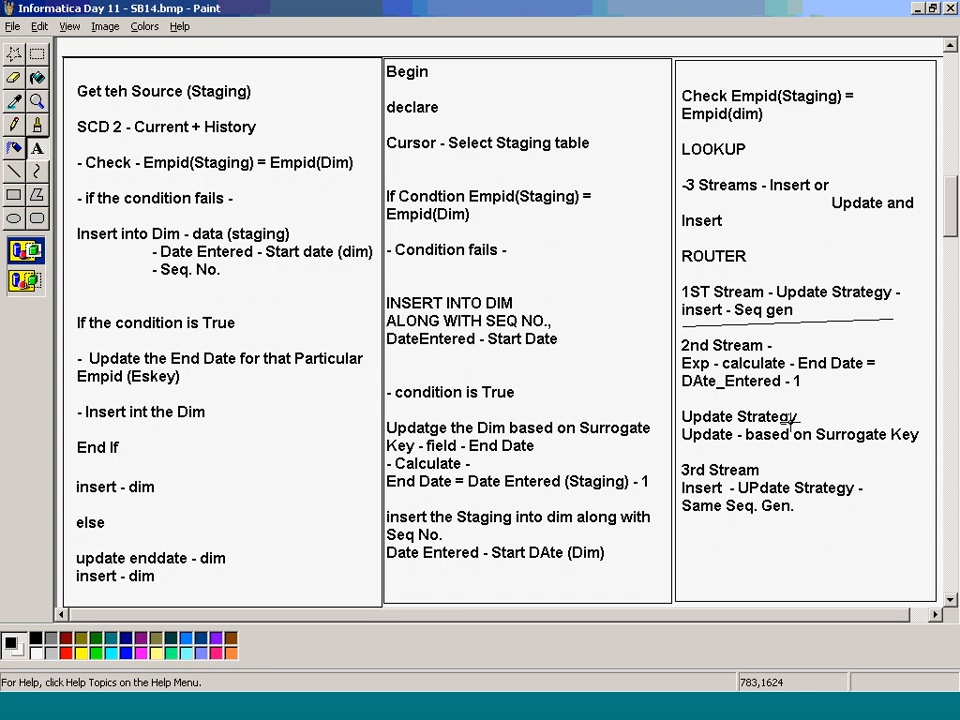
key(alt+Tab)
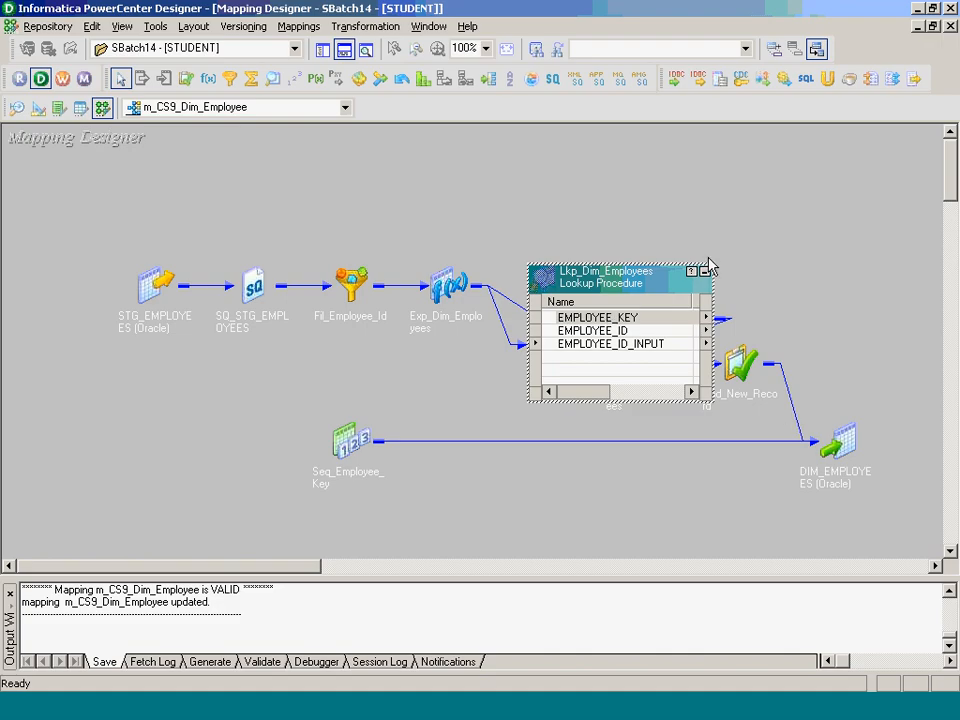
click(705, 272)
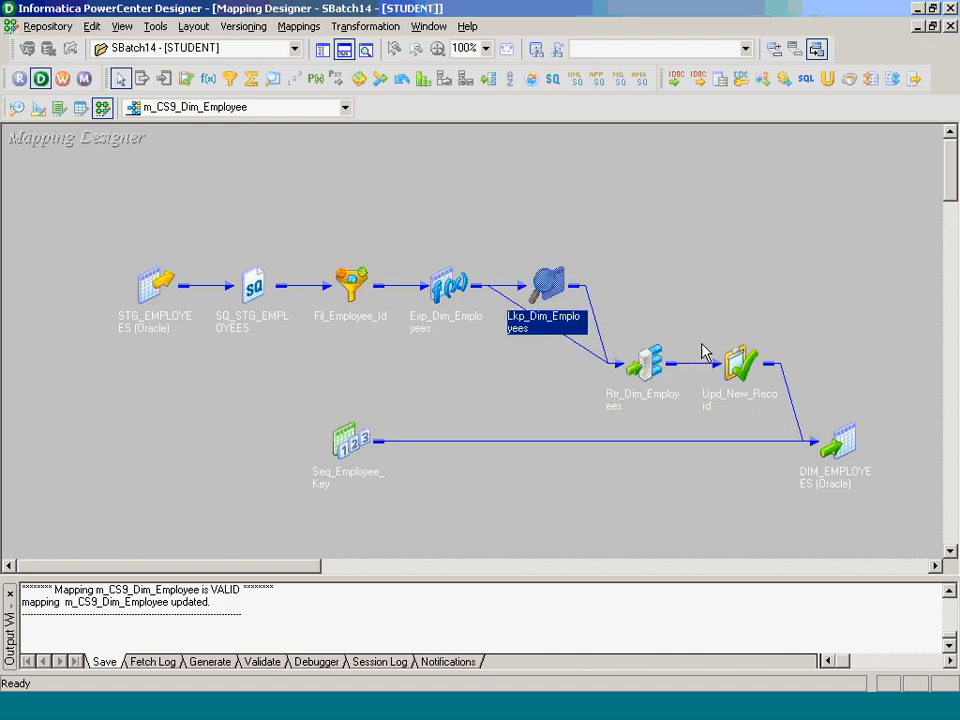
- Open the Rtr_Dim_Employees router's Groups and add a group named EXISTING_RECORD
double_click(643, 364)
double_click(676, 408)
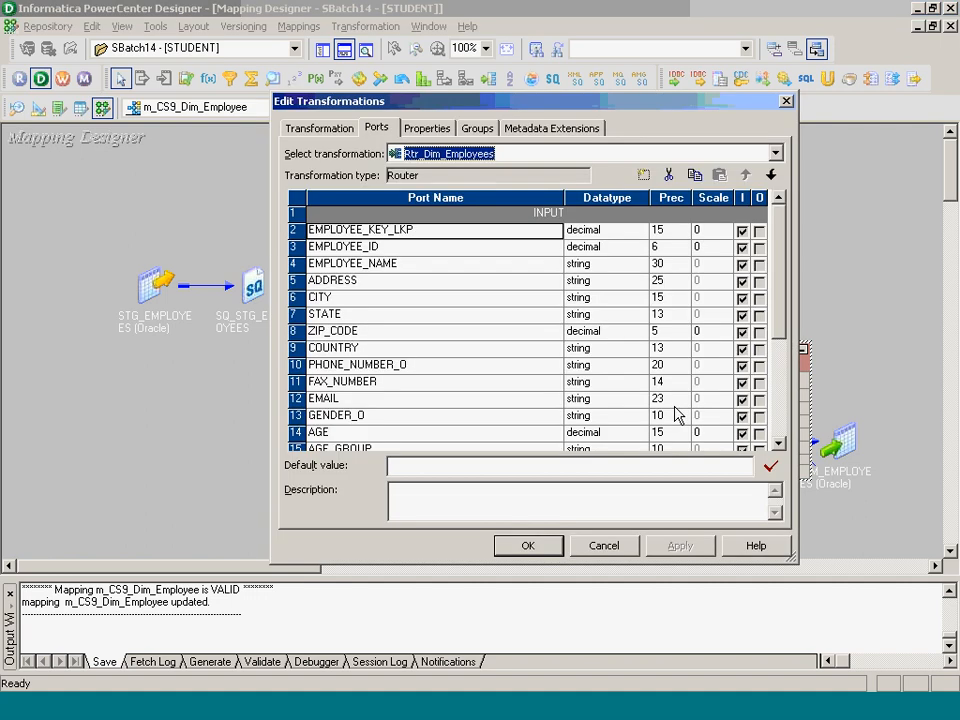
click(480, 128)
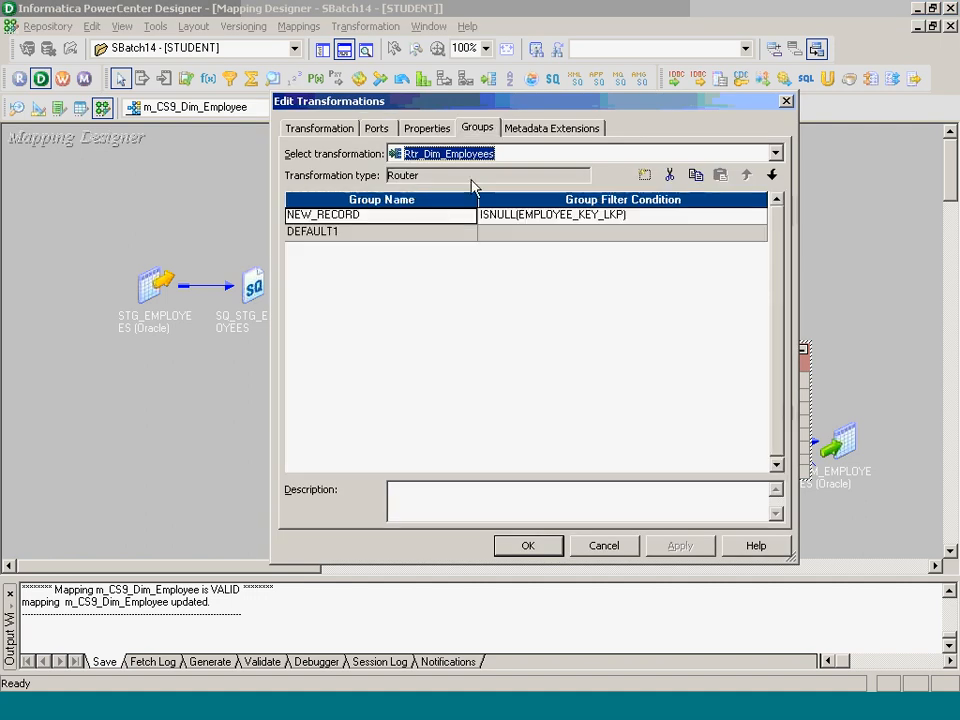
key(alt+Tab)
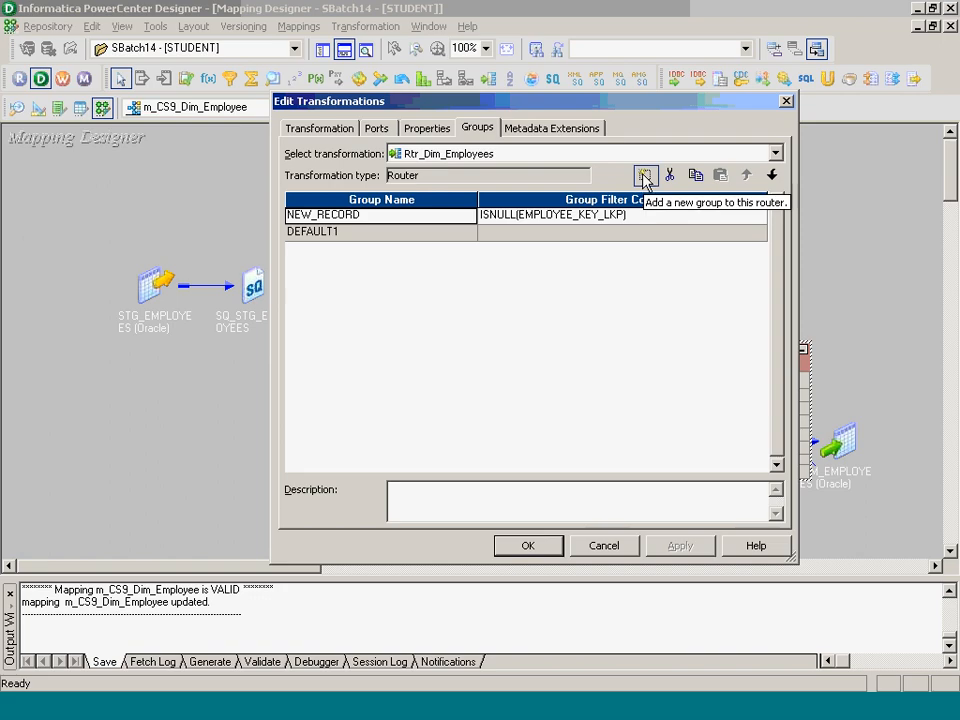
click(645, 176)
text(E)
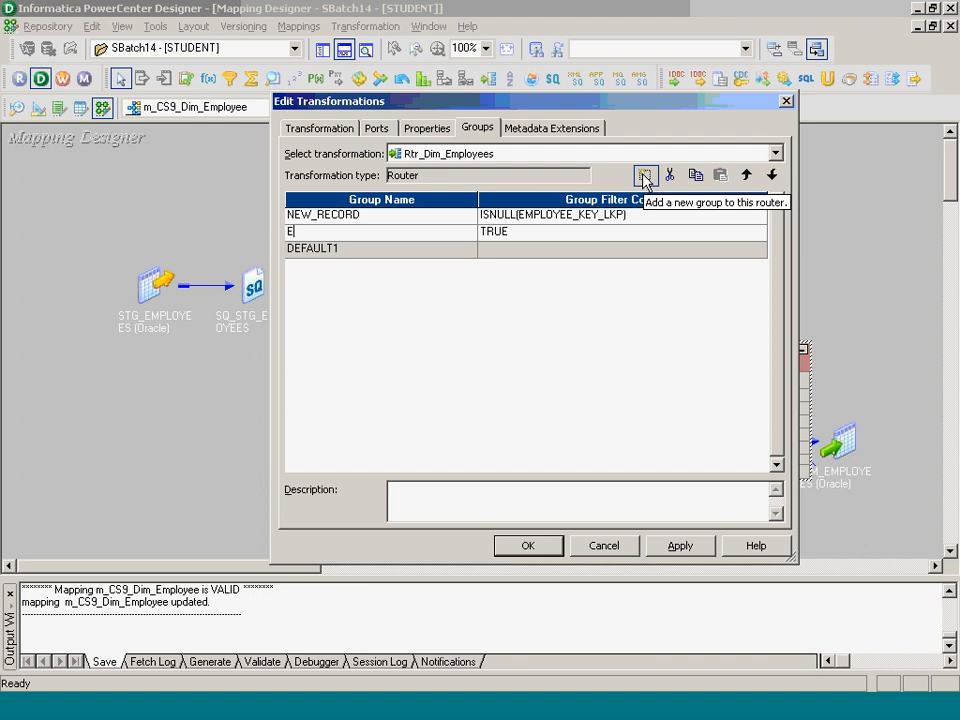
text(XISTING)
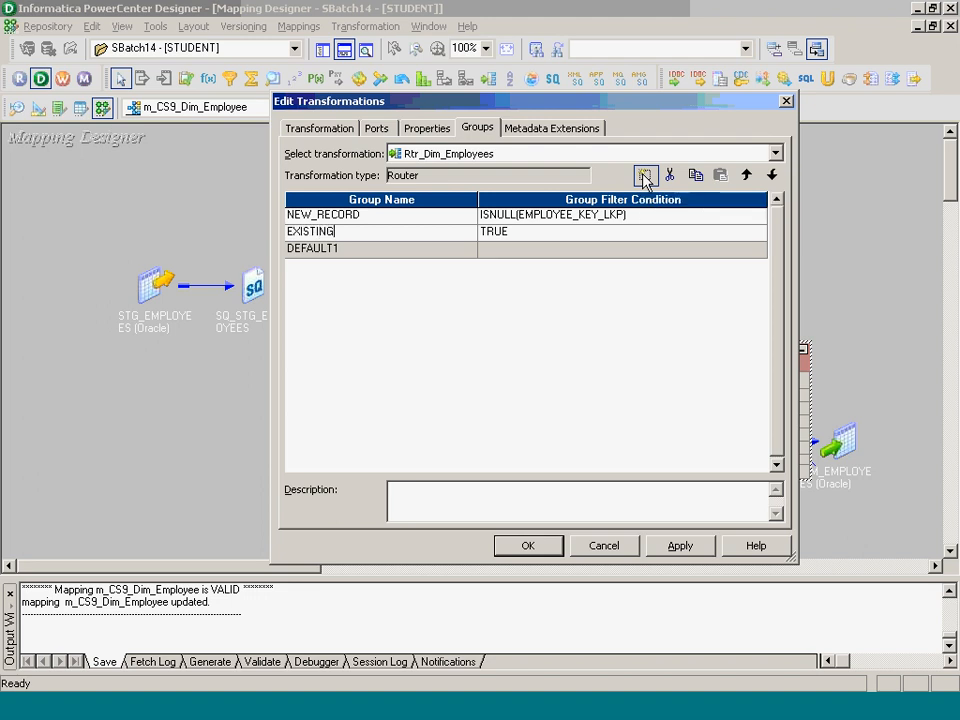
text(_RECORD)
key(Tab)
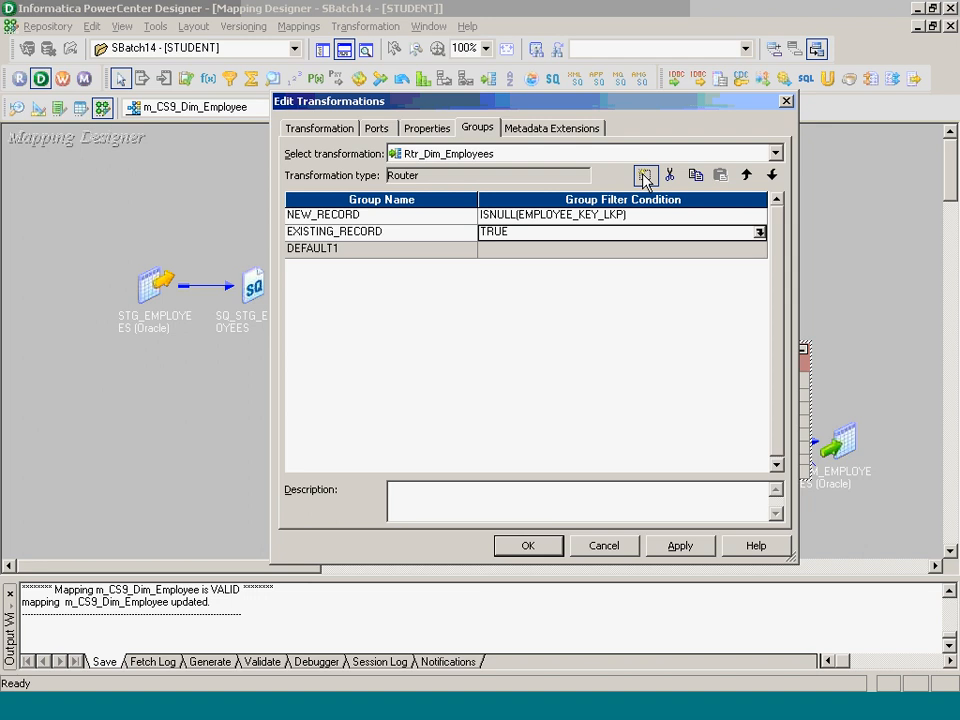
- Set EXISTING_RECORD's filter condition to NOT ISNULL(EMPLOYEE_KEY_LKP) and validate it
click(759, 232)
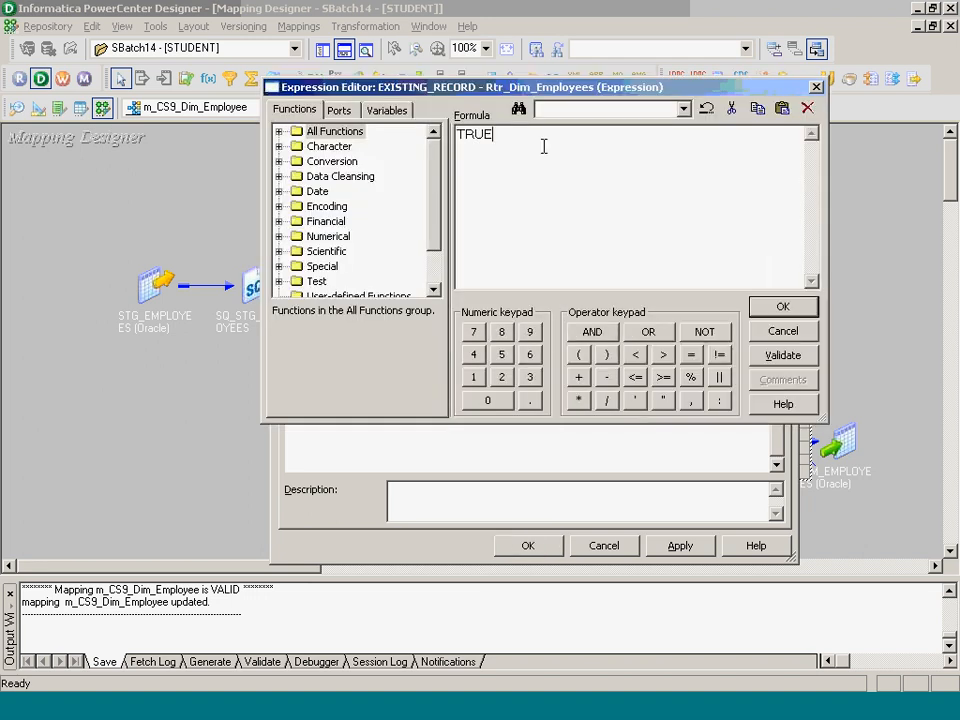
key(BackSpace)
key(BackSpace)
key(BackSpace)
key(BackSpace)
text(NOT ISNULL())
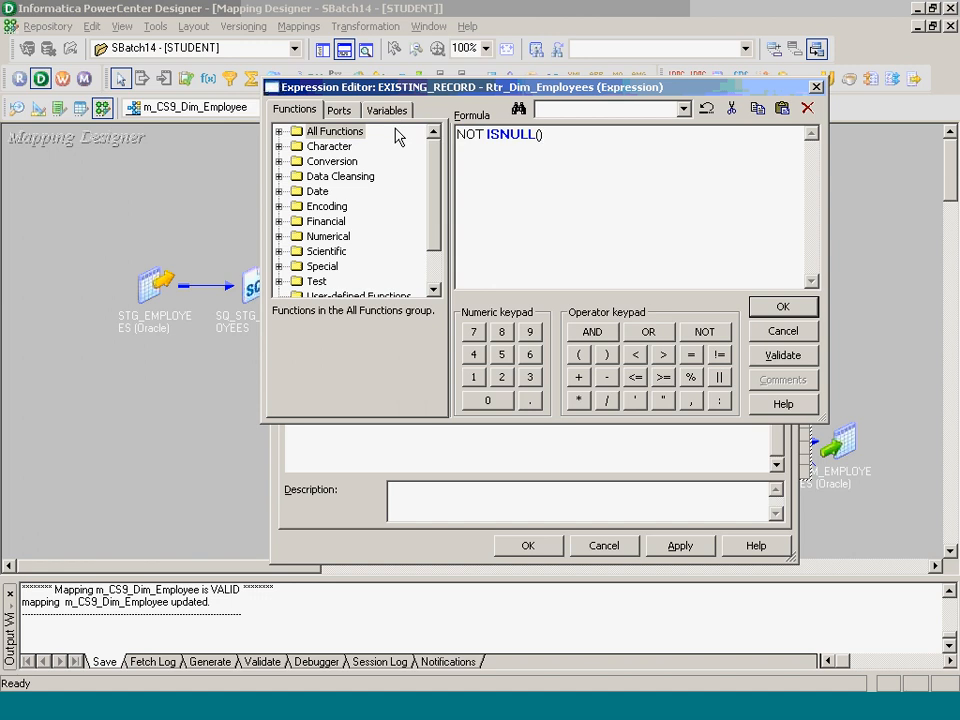
click(335, 110)
double_click(375, 148)
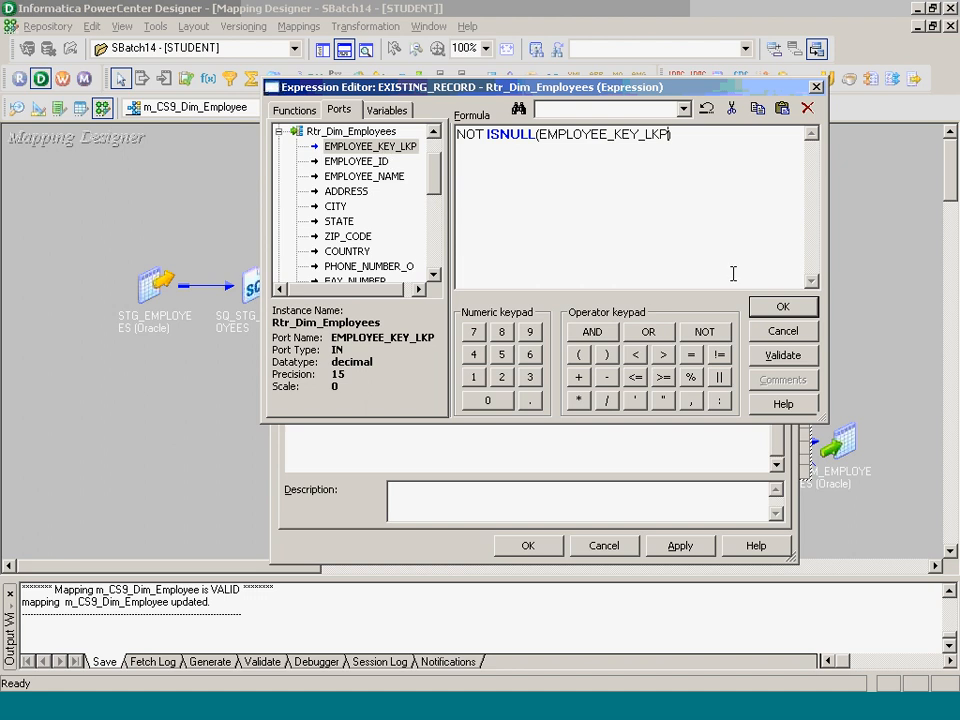
click(782, 306)
click(482, 379)
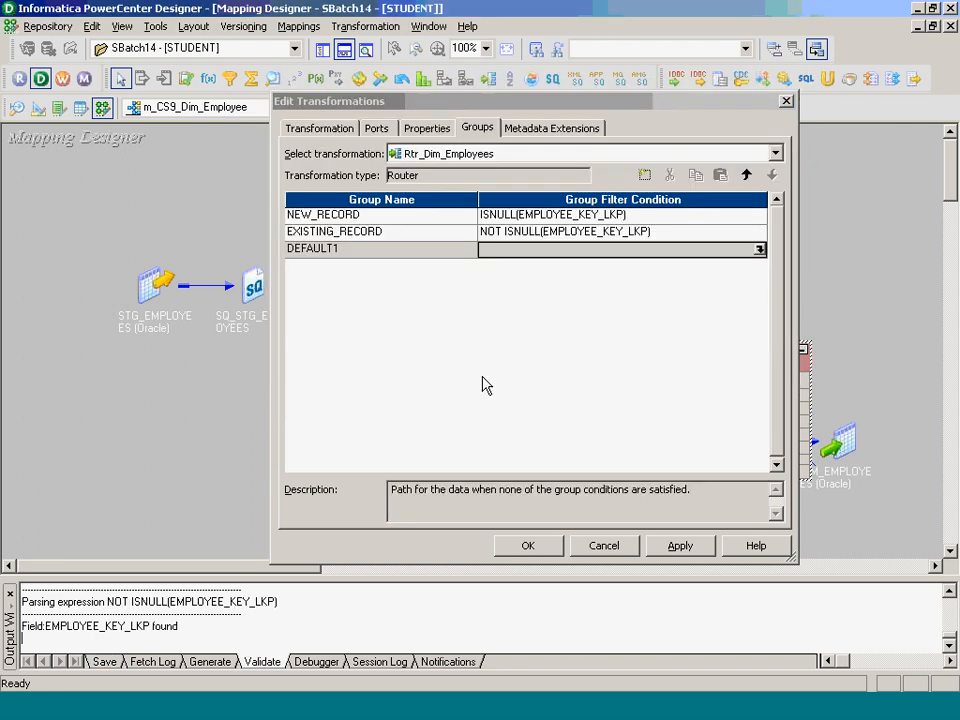
- Apply the router changes, then move the router up and enlarge it to show all ports
click(527, 546)
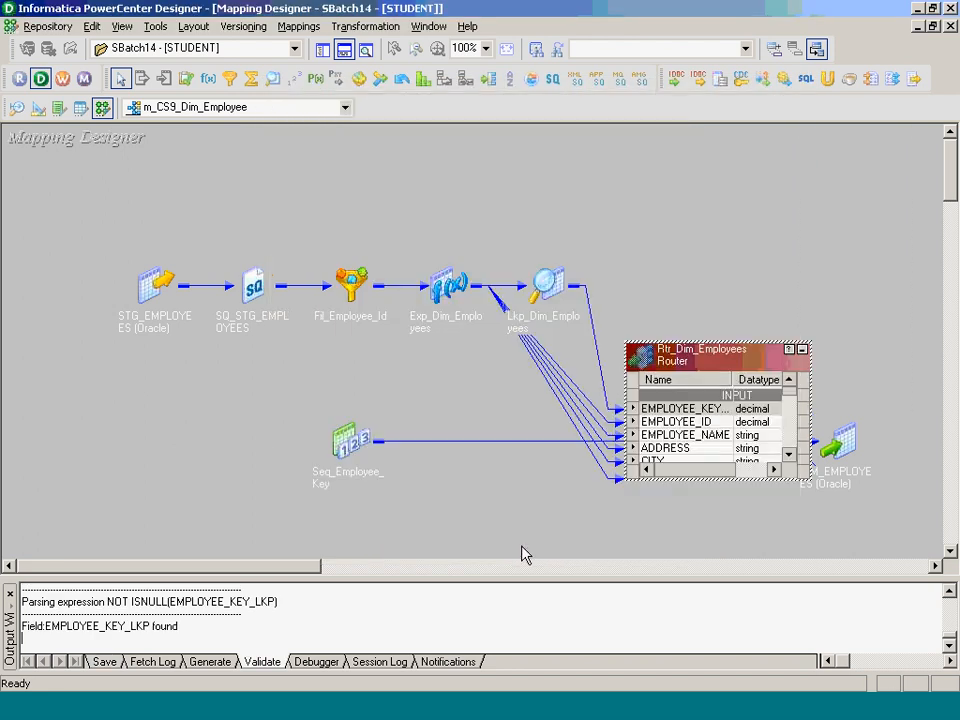
key(Caps_Lock)
drag(703, 360, 596, 216)
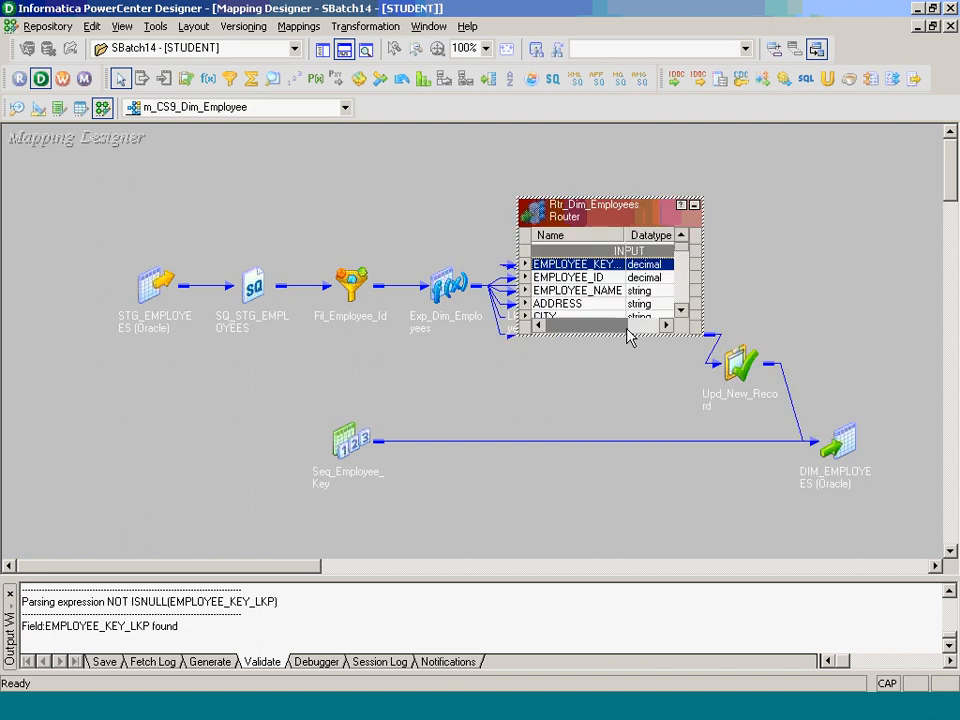
drag(646, 515, 646, 553)
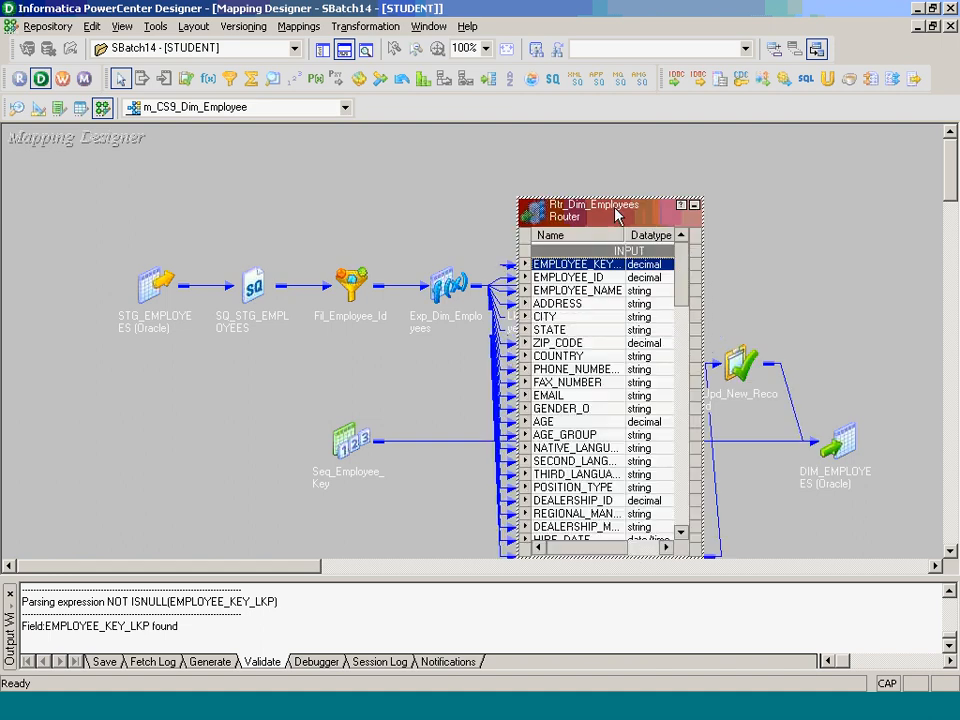
click(344, 49)
- Add DIM_EMPLOYEES twice as DIM_EMPLOYEES1 and DIM_EMPLOYEES2 and position them right and left
click(322, 49)
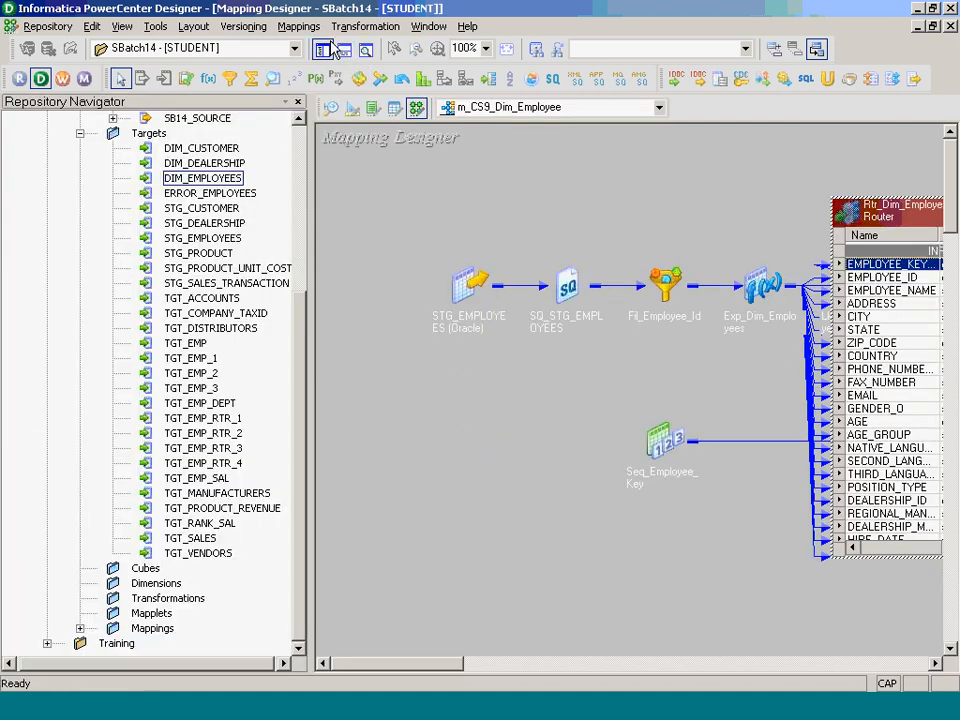
drag(238, 180, 732, 503)
drag(228, 180, 594, 480)
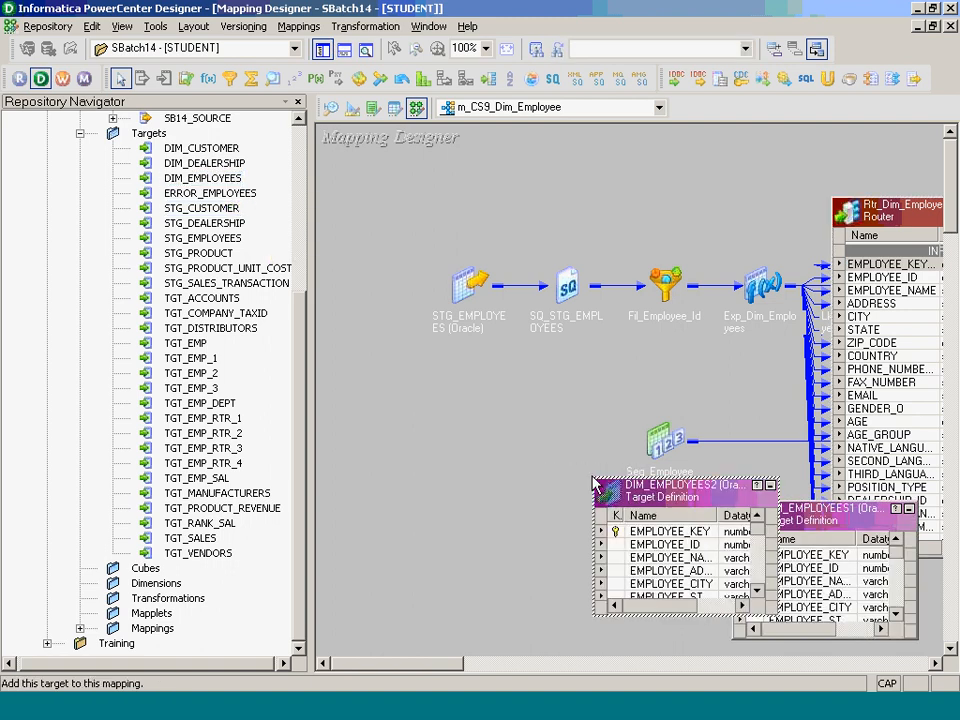
click(322, 50)
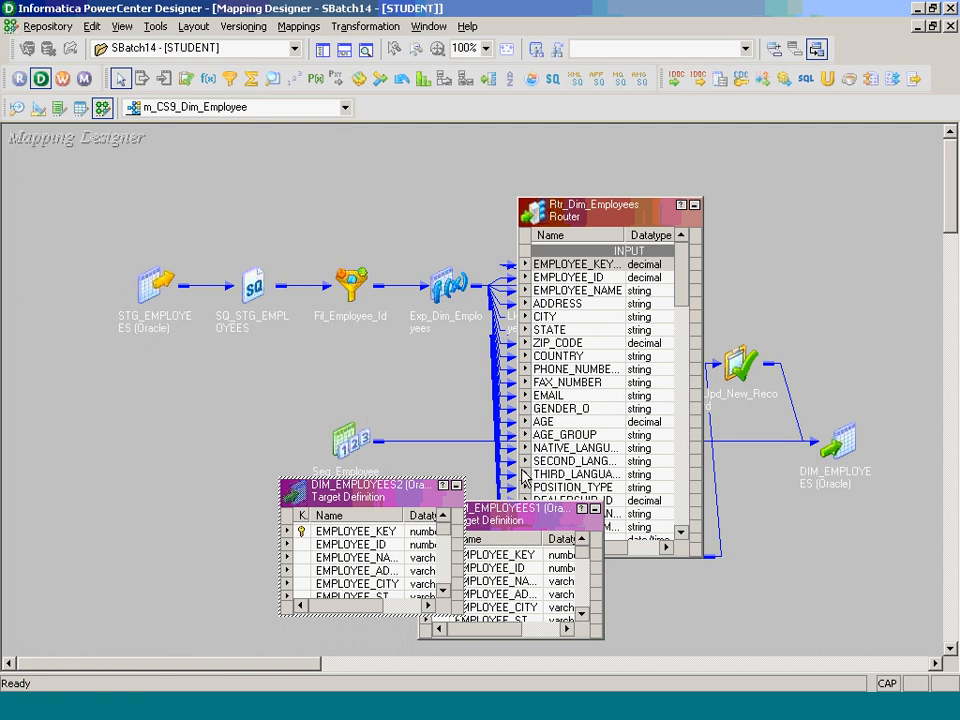
drag(527, 520, 837, 502)
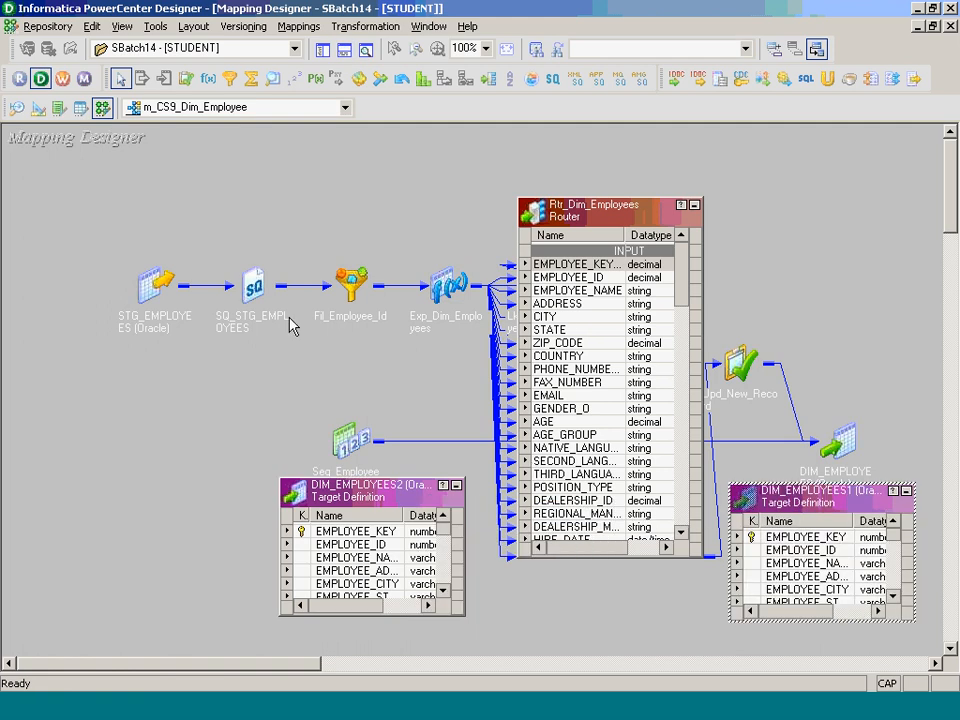
drag(387, 481, 166, 469)
- Move the router further left and bring its EXISTING_RECORD ports into view
scroll(681, 432, down, 15)
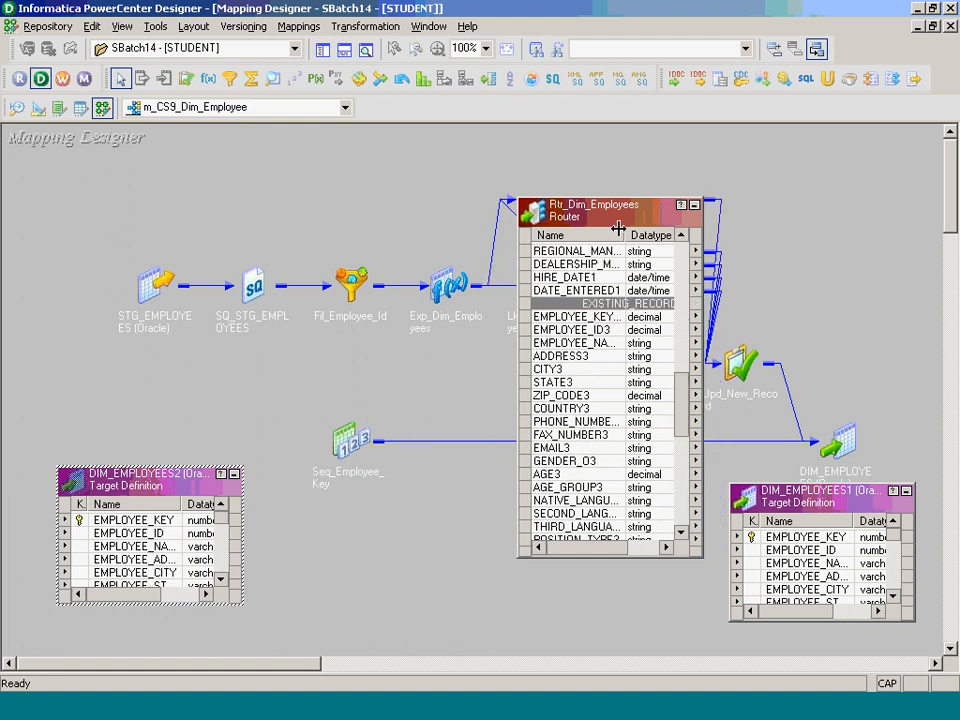
drag(613, 224, 420, 200)
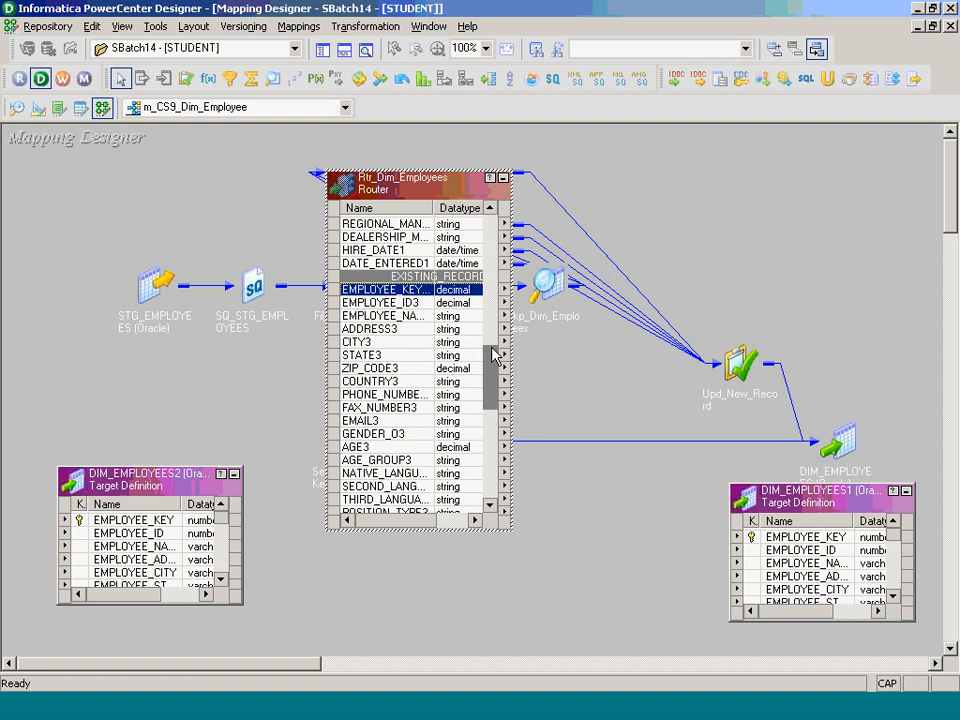
scroll(491, 506, down, 8)
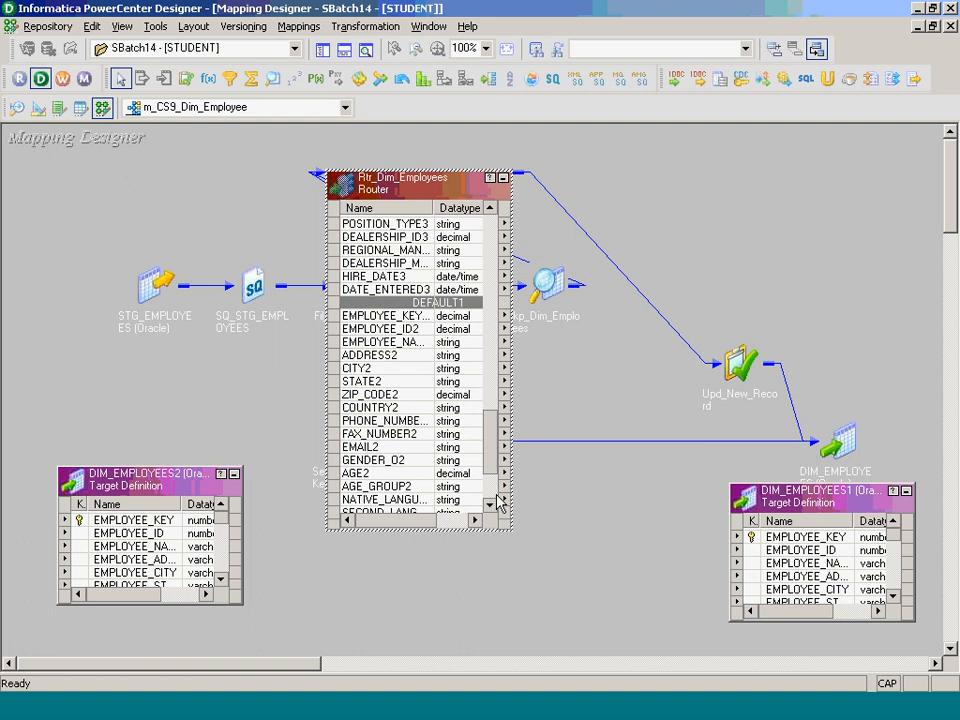
scroll(496, 502, down, 3)
drag(489, 486, 490, 431)
click(447, 437)
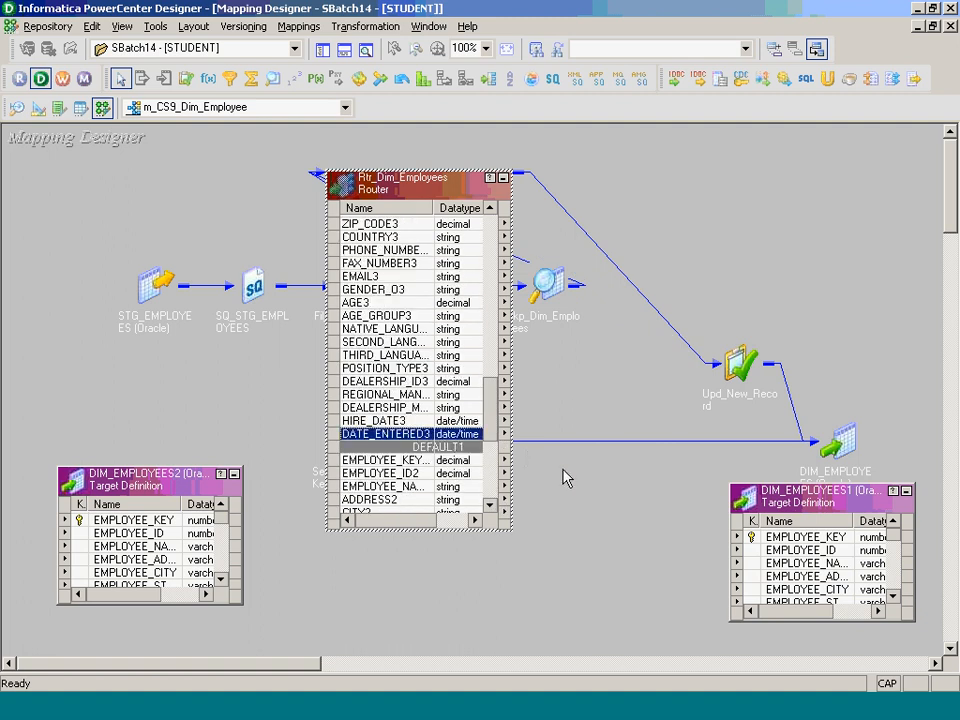
- Create an expression transformation named Exp_End_Date and place it beside the router
click(388, 27)
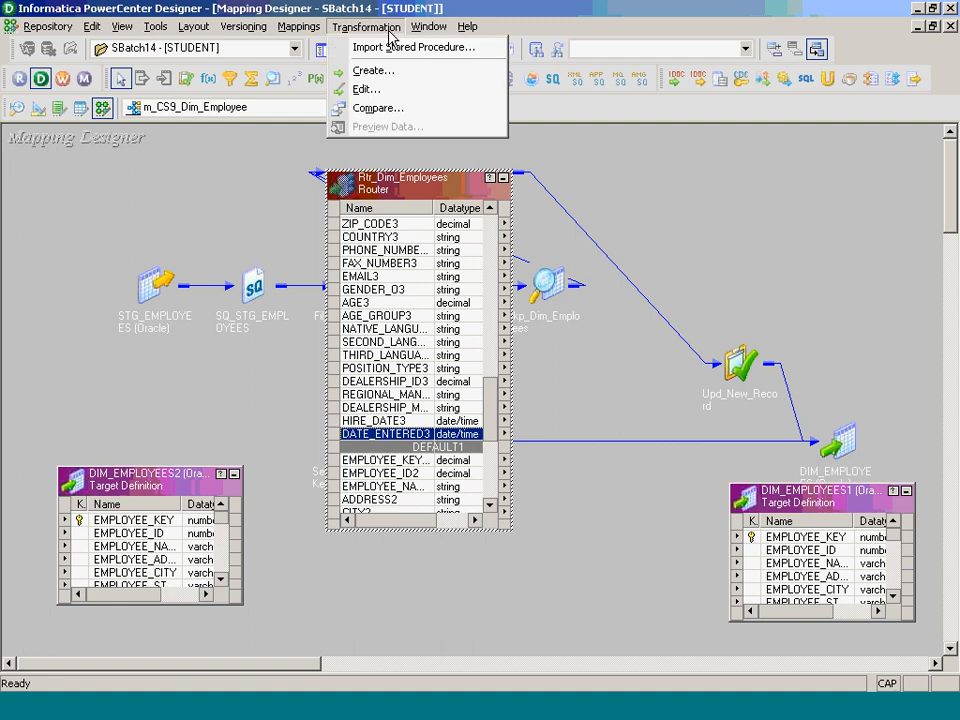
click(395, 71)
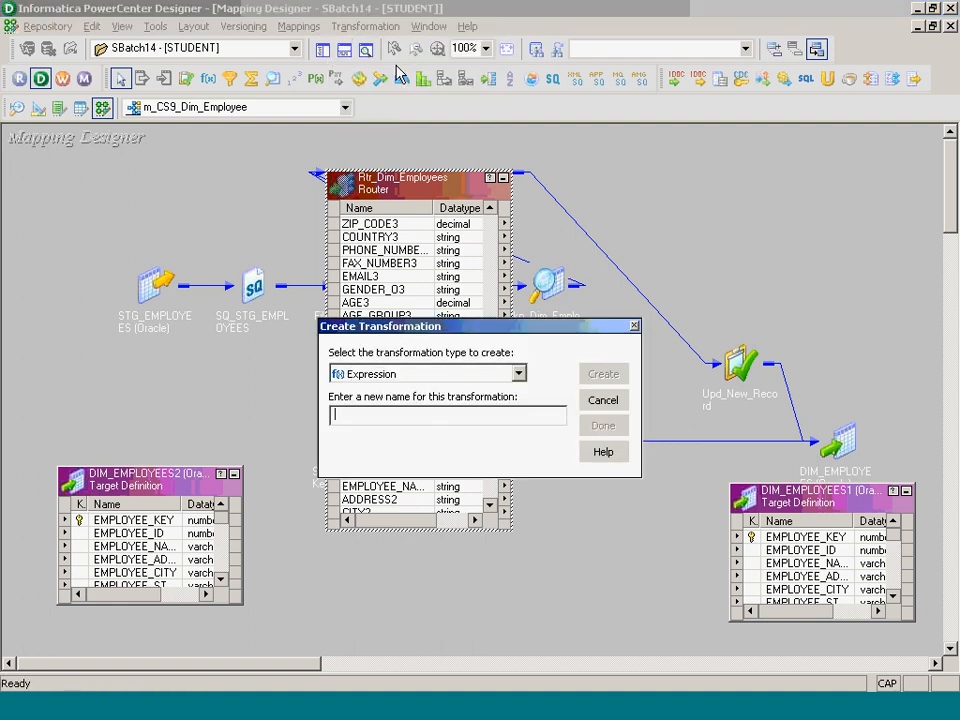
text(eE)
key(BackSpace)
key(BackSpace)
key(Caps_Lock)
text(Exp_End_DAte)
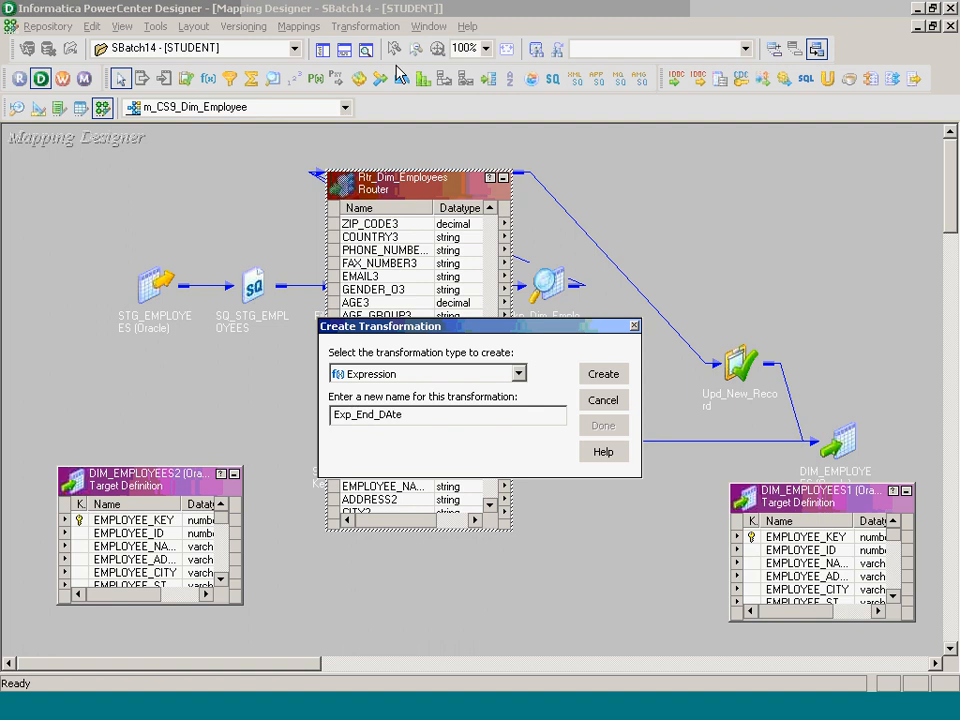
key(BackSpace)
key(BackSpace)
key(BackSpace)
text(ate)
key(Return)
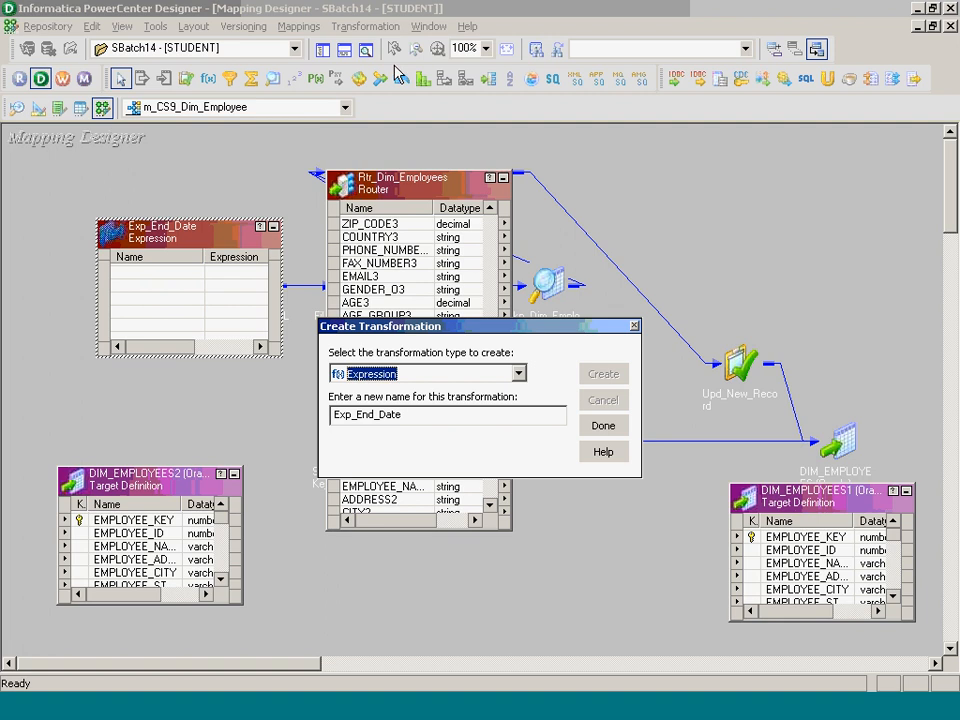
click(603, 426)
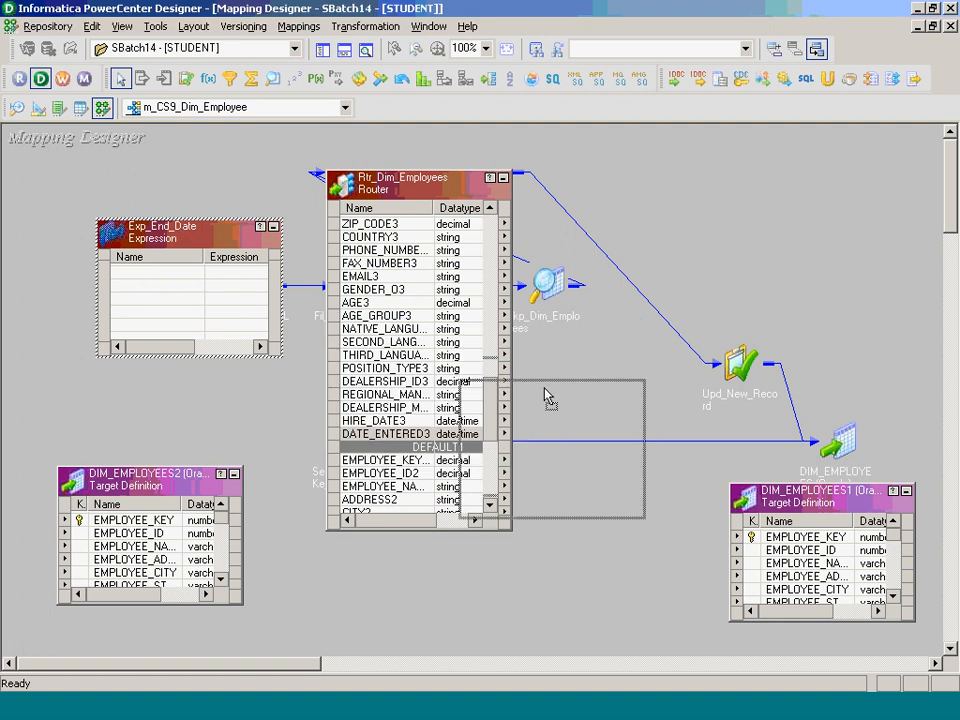
drag(545, 394, 602, 403)
- Link the router's EMPLOYEE_KEY_LKP3 and DATE_ENTERED3 ports into Exp_End_Date
click(490, 207)
click(490, 206)
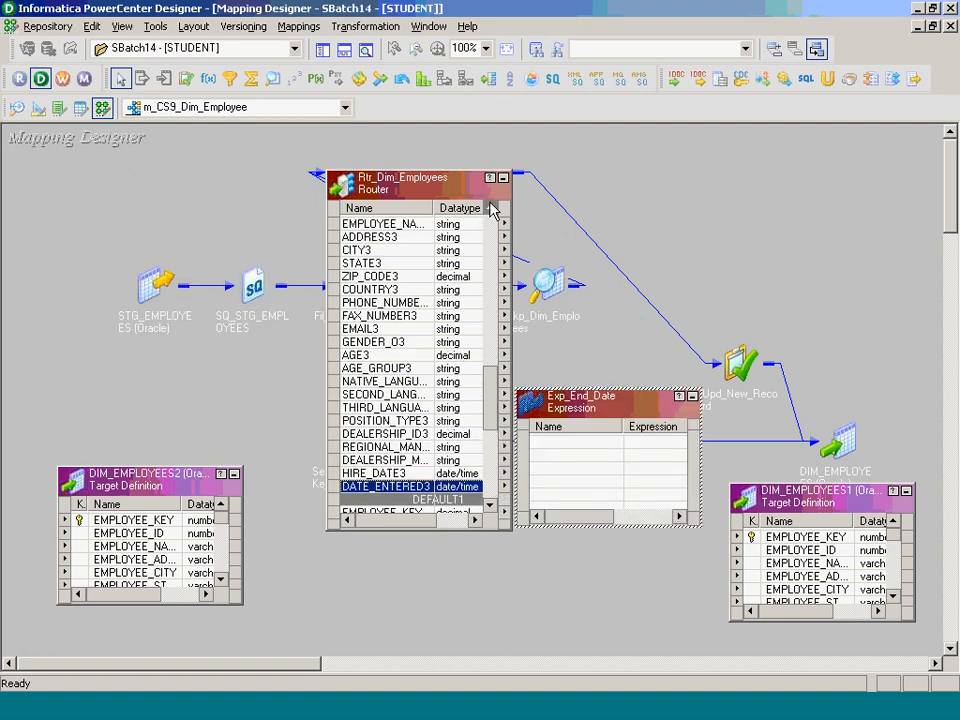
click(490, 207)
click(489, 207)
drag(411, 239, 562, 505)
click(490, 506)
click(490, 506)
click(489, 506)
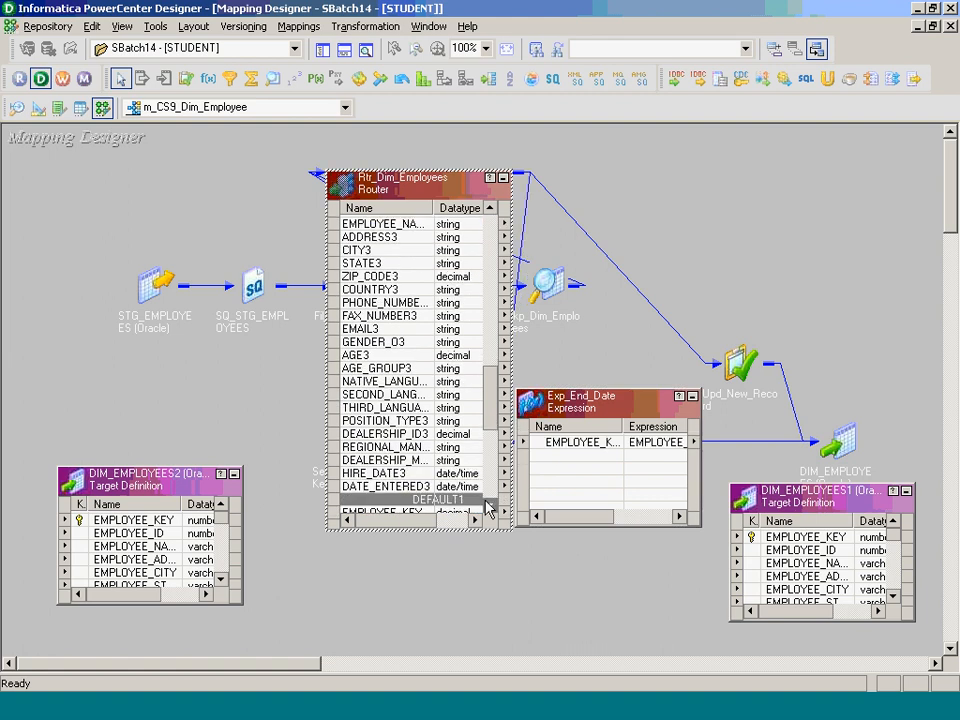
click(490, 506)
click(490, 506)
drag(385, 459, 534, 462)
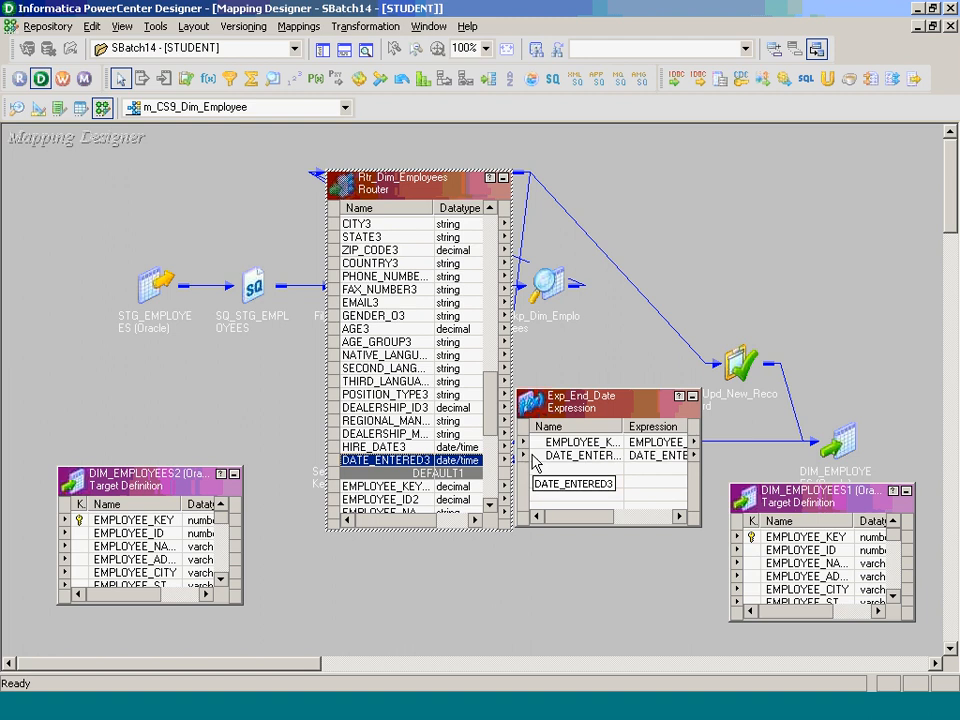
- Collapse the router, move Exp_End_Date below it and open its port settings
click(503, 178)
drag(570, 410, 484, 386)
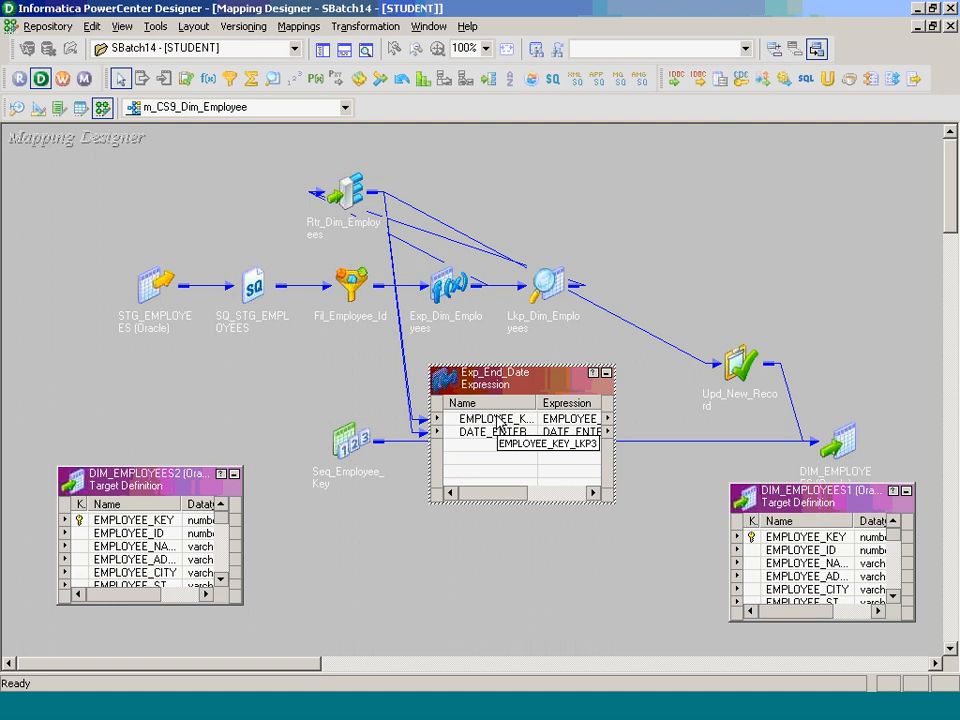
double_click(497, 420)
click(370, 229)
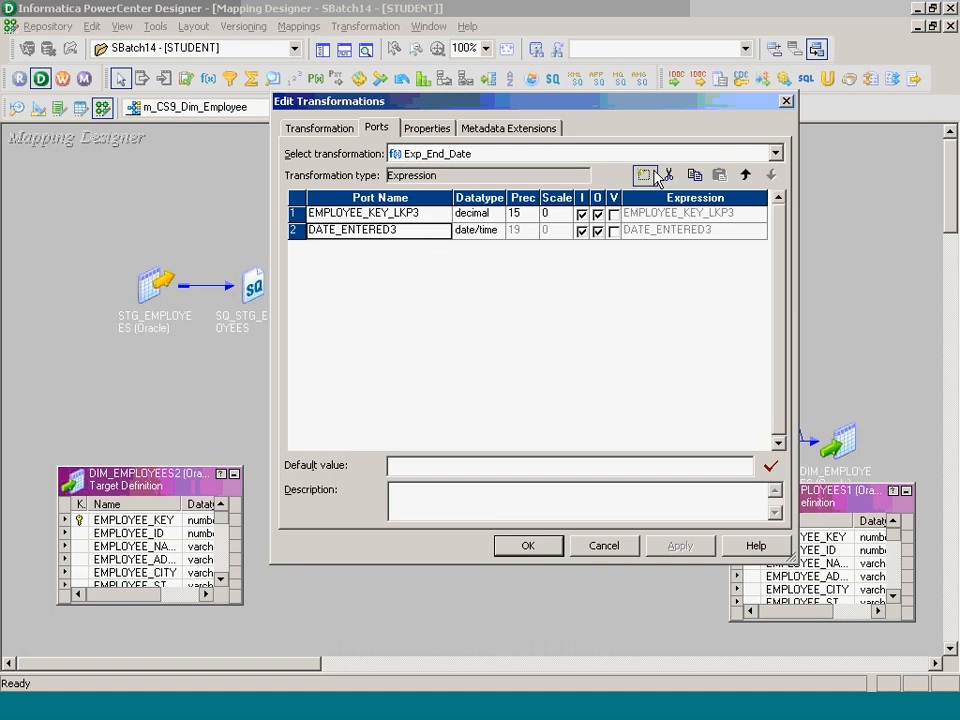
- Add an output-only date/time port named END_DATE to Exp_End_Date
click(643, 176)
key(BackSpace)
key(BackSpace)
key(BackSpace)
key(BackSpace)
key(BackSpace)
key(BackSpace)
key(BackSpace)
key(BackSpace)
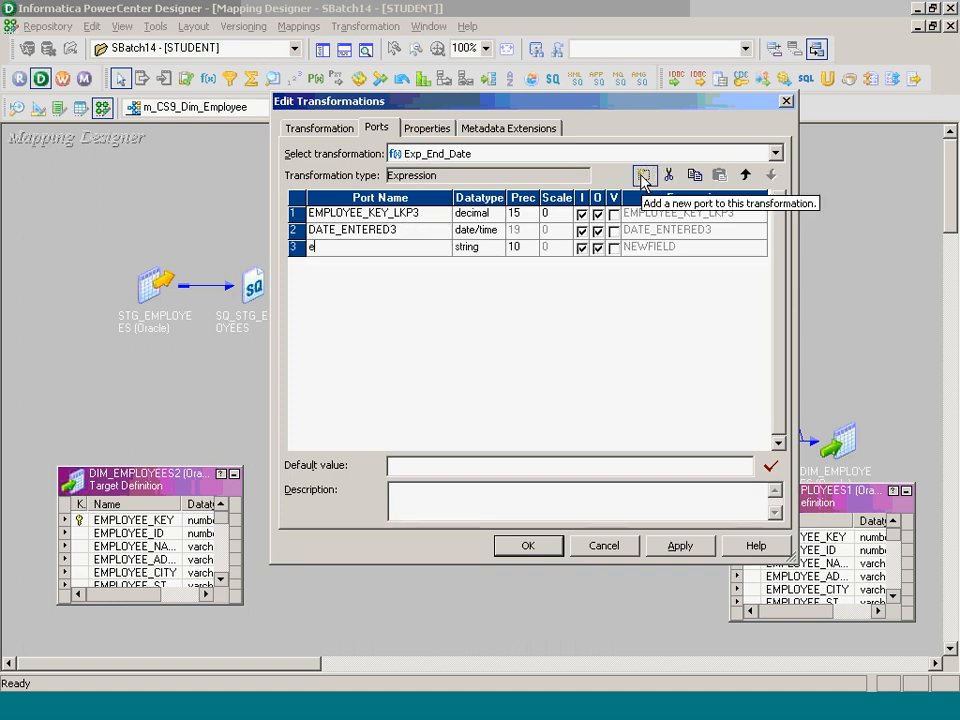
text(END_DATE)
key(Tab)
key(d)
key(Tab)
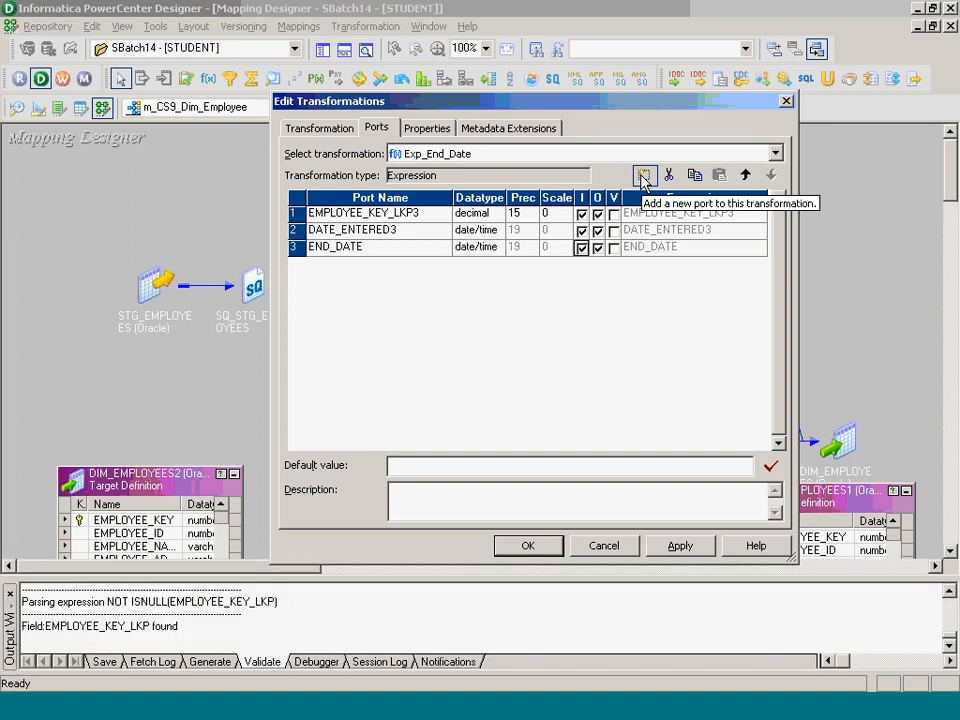
key(space)
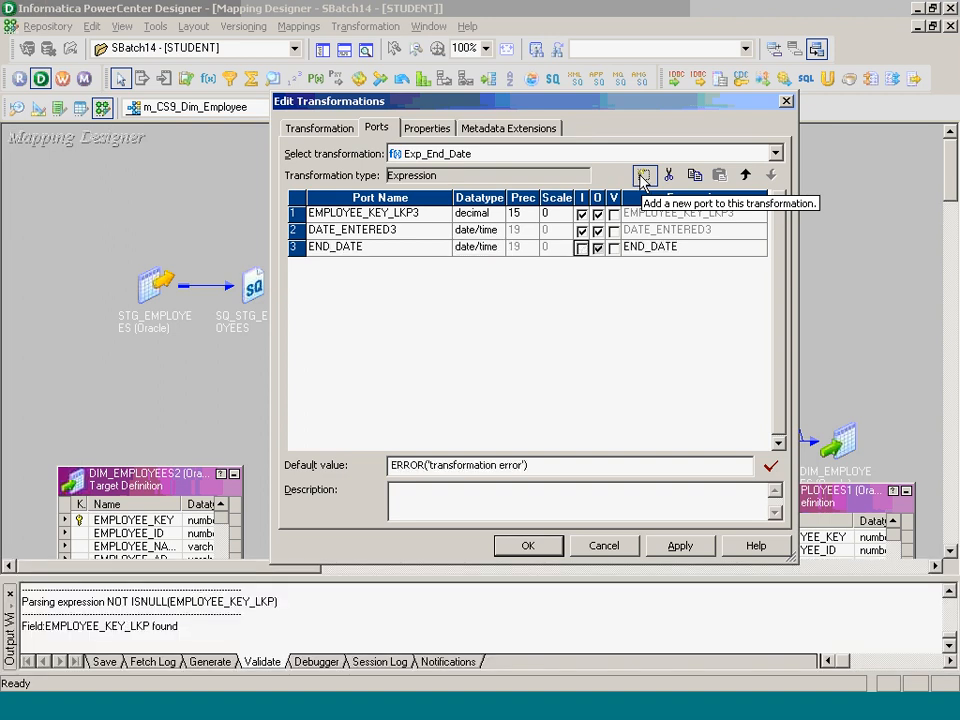
- Set END_DATE's expression to ADD_TO_DATE(DATE_ENTERED3,'DD',-1) and close the settings
click(763, 247)
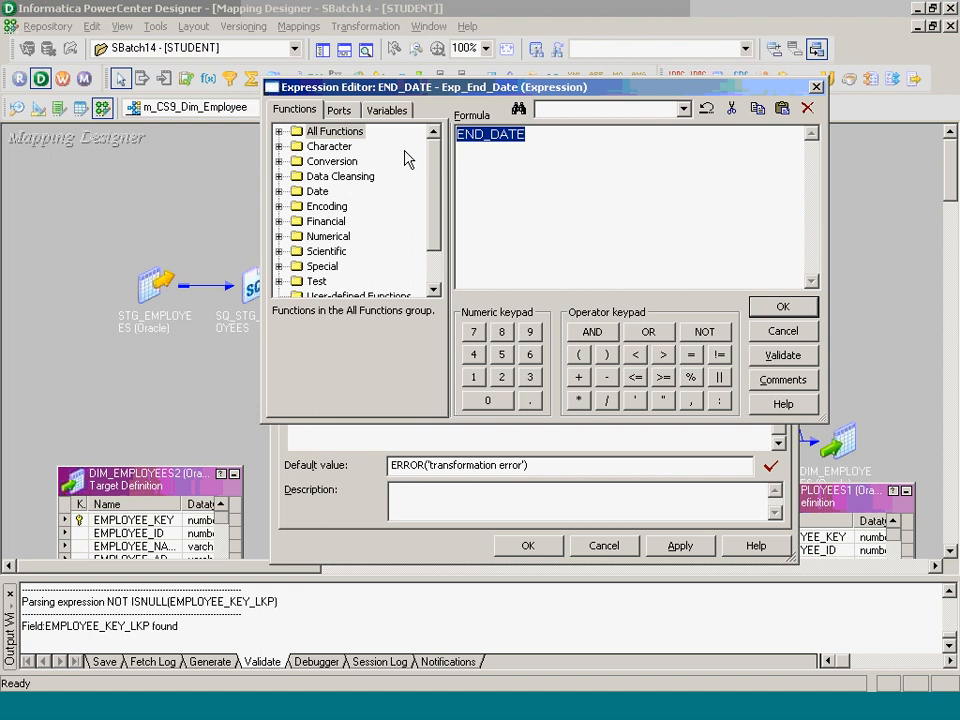
double_click(316, 190)
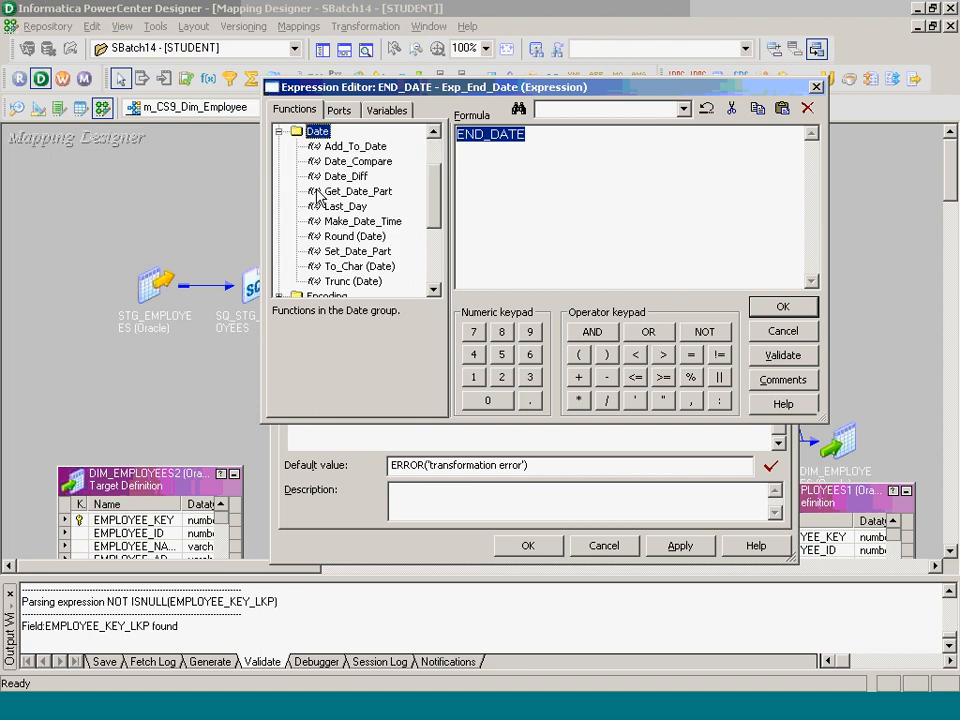
click(345, 146)
double_click(345, 146)
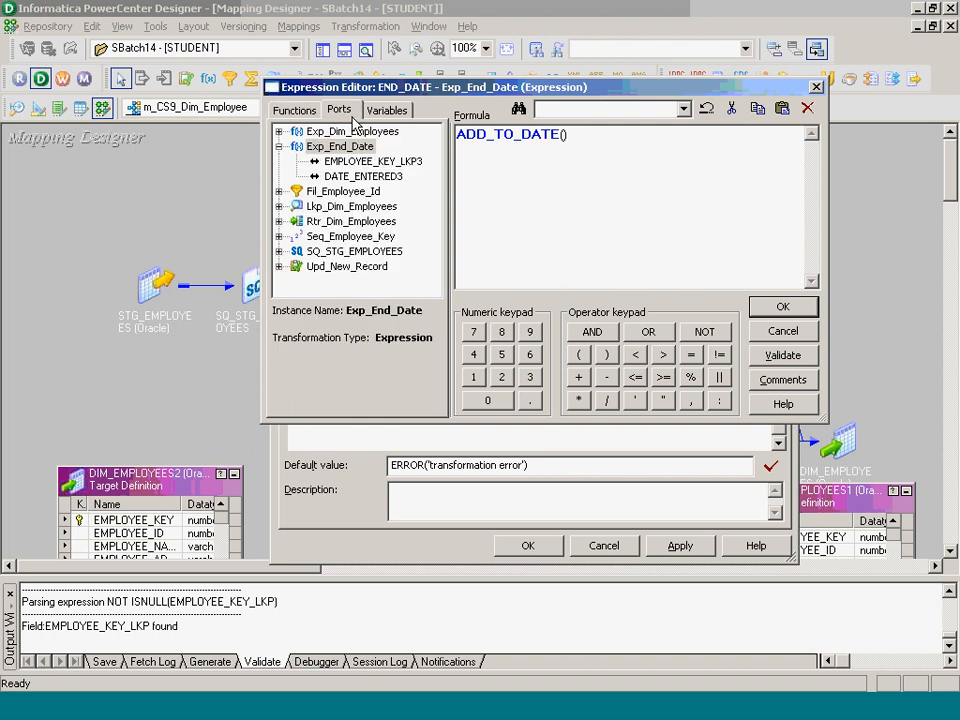
double_click(362, 176)
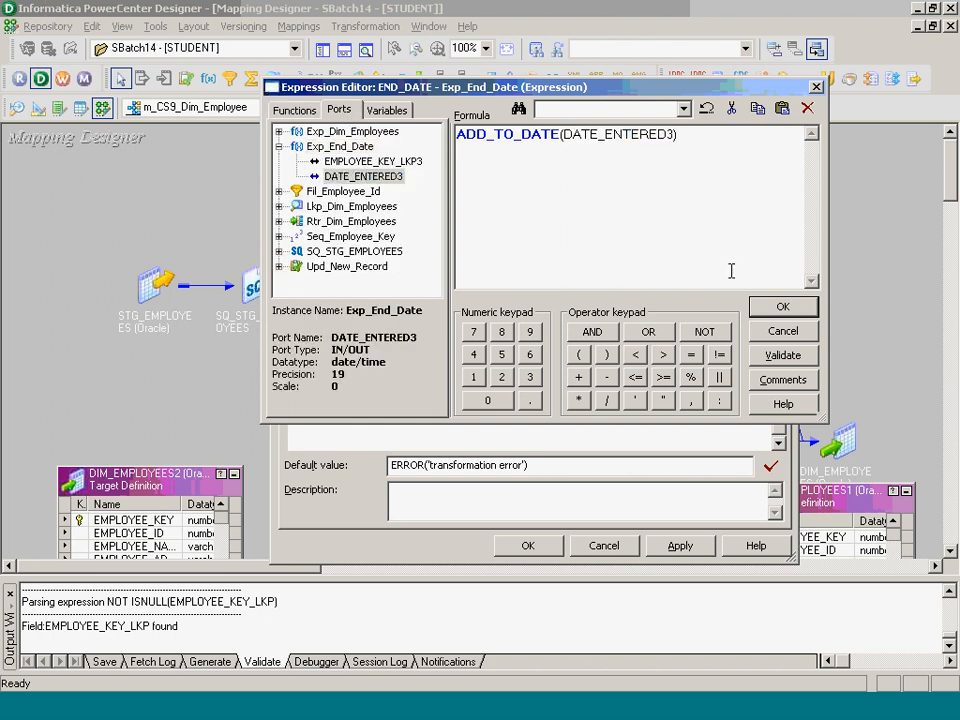
text(,'DD',-1)
click(642, 135)
click(782, 307)
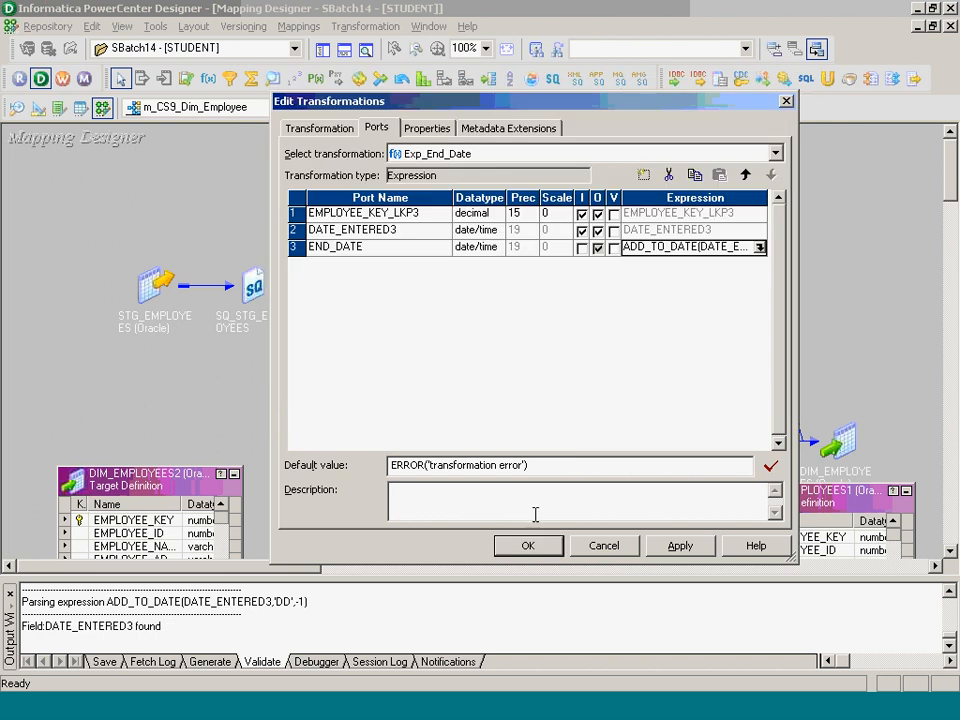
click(534, 546)
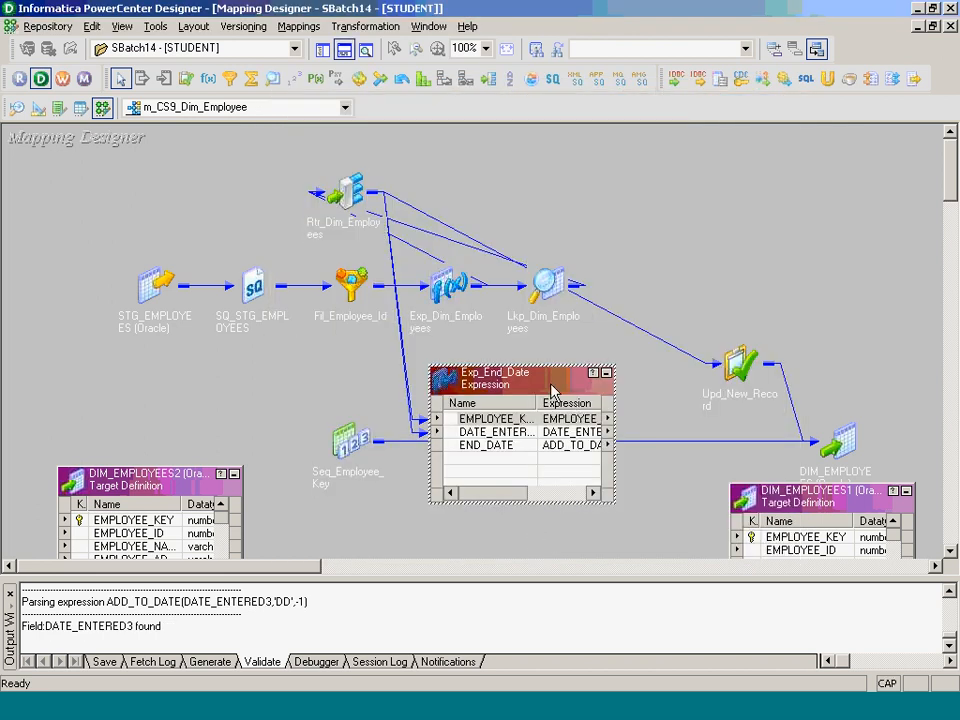
- Create an update strategy transformation named Upd_Update
drag(551, 390, 490, 434)
click(365, 26)
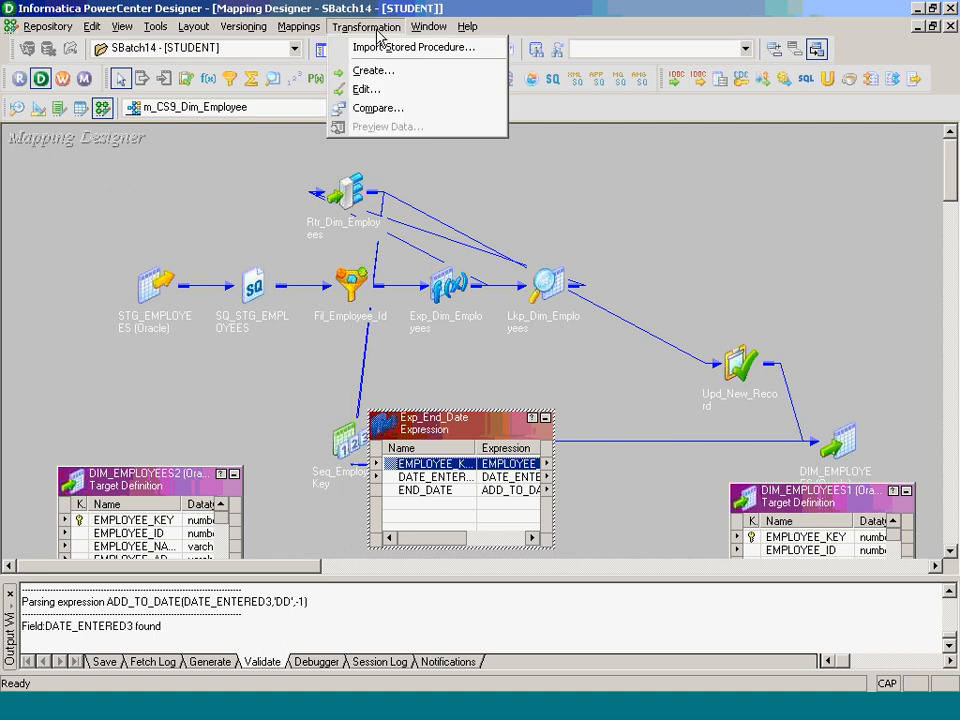
click(385, 68)
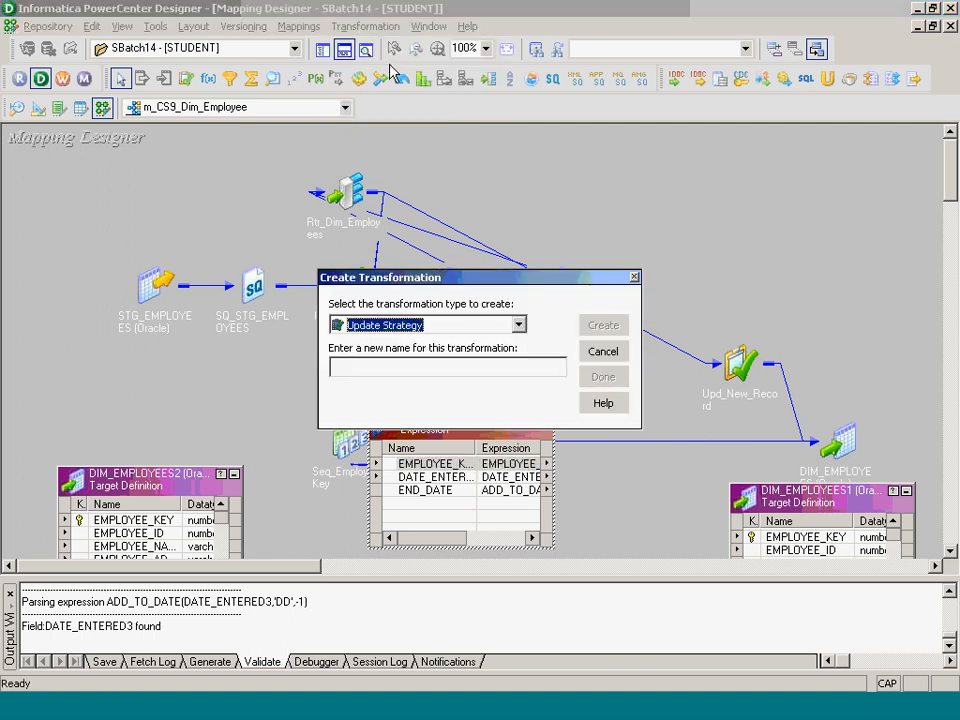
key(Tab)
text(Upd_)
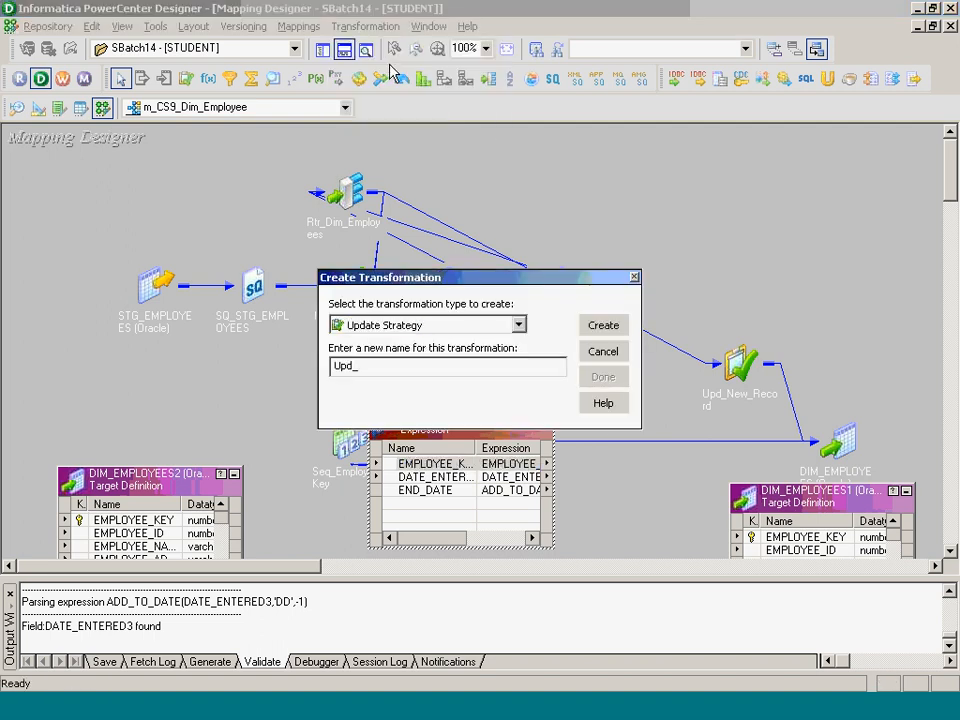
text(Update)
key(Return)
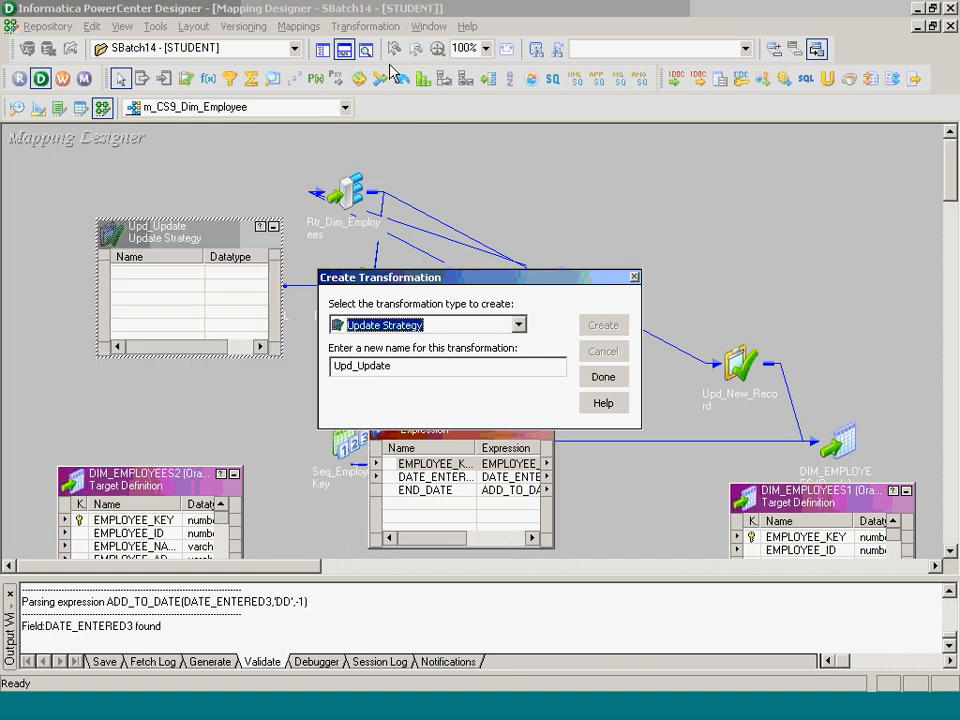
click(614, 377)
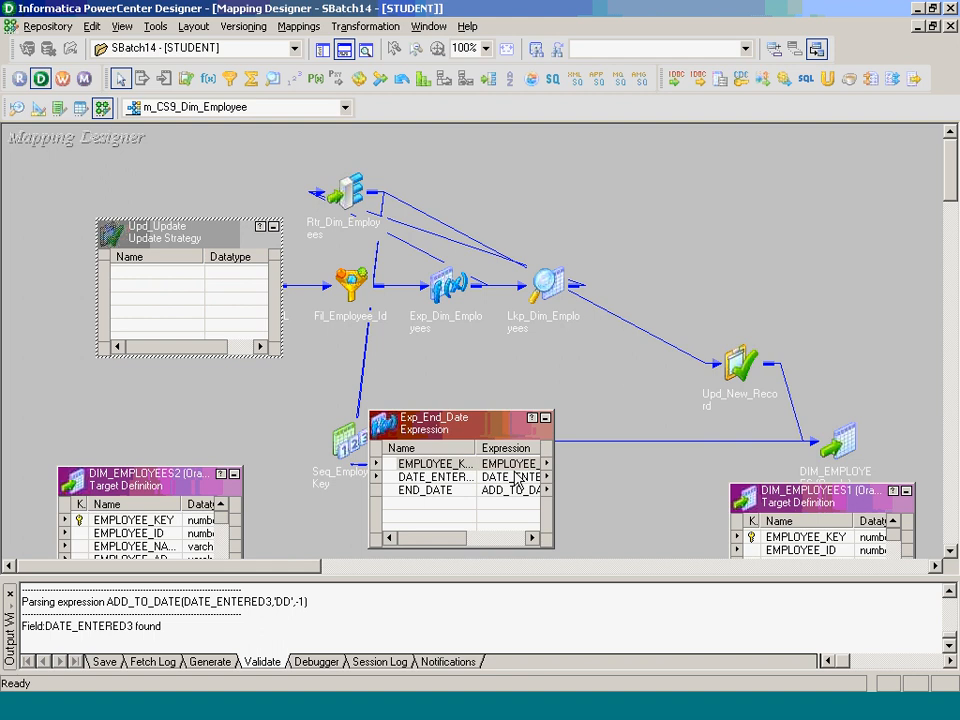
- Link the employee key and END_DATE from Exp_End_Date into Upd_Update
drag(437, 463, 690, 385)
click(430, 490)
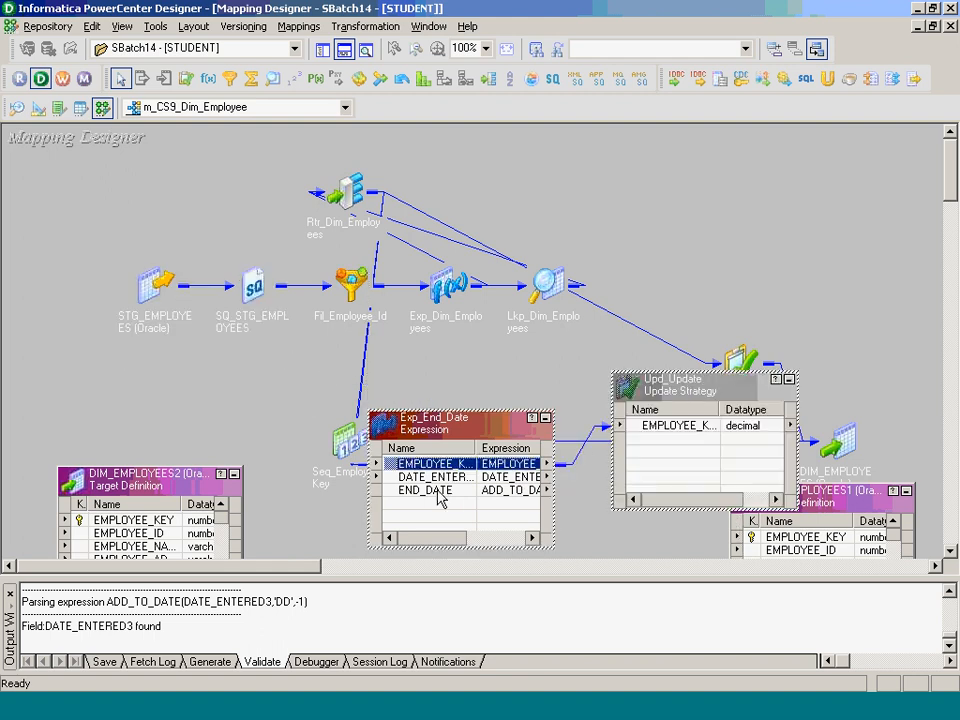
drag(430, 490, 660, 456)
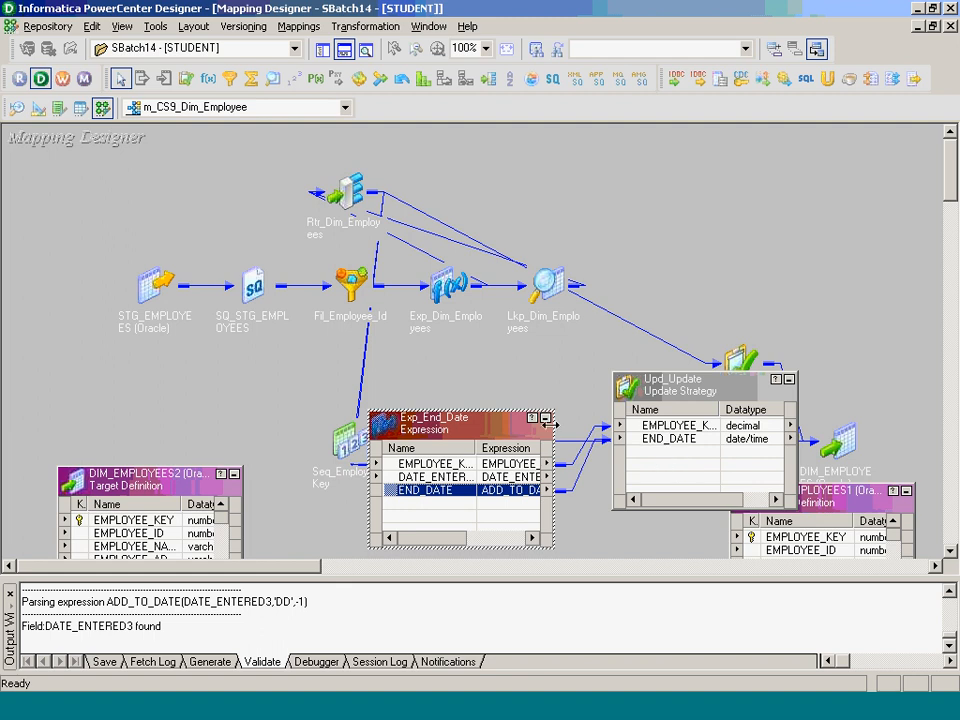
click(545, 417)
- Set Upd_Update's update strategy expression to DD_UPDATE and move it lower on the canvas
double_click(690, 425)
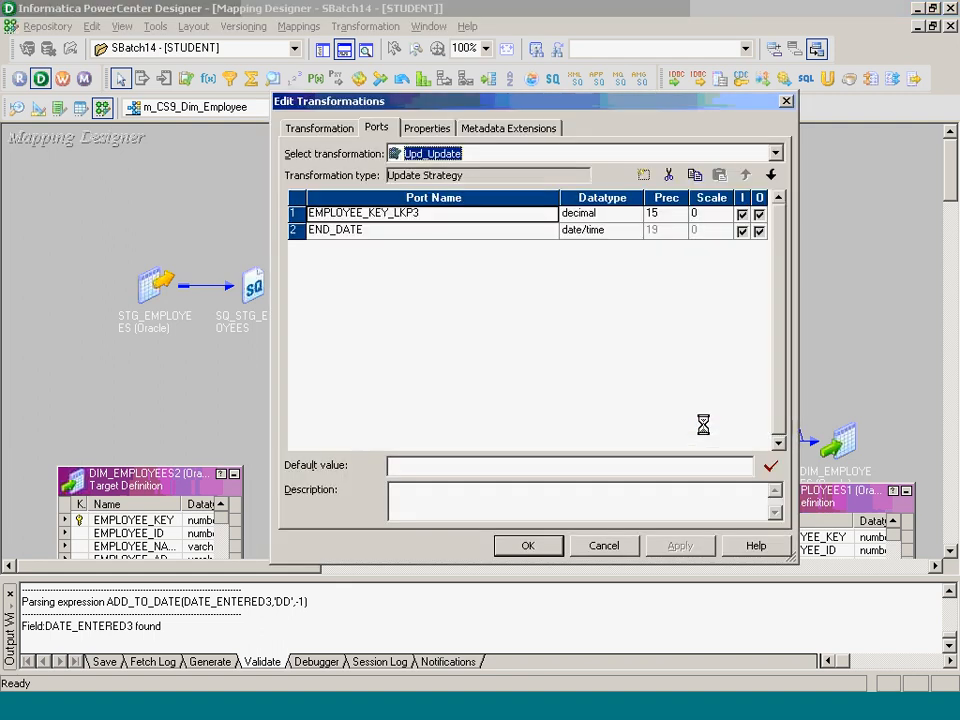
click(427, 128)
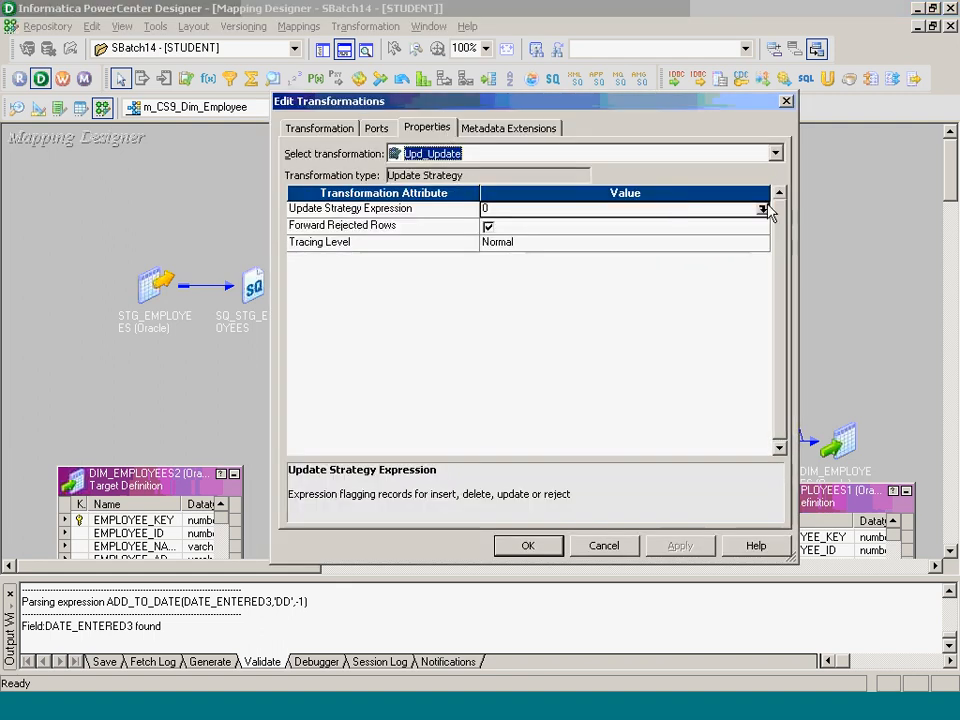
click(762, 209)
text(D)
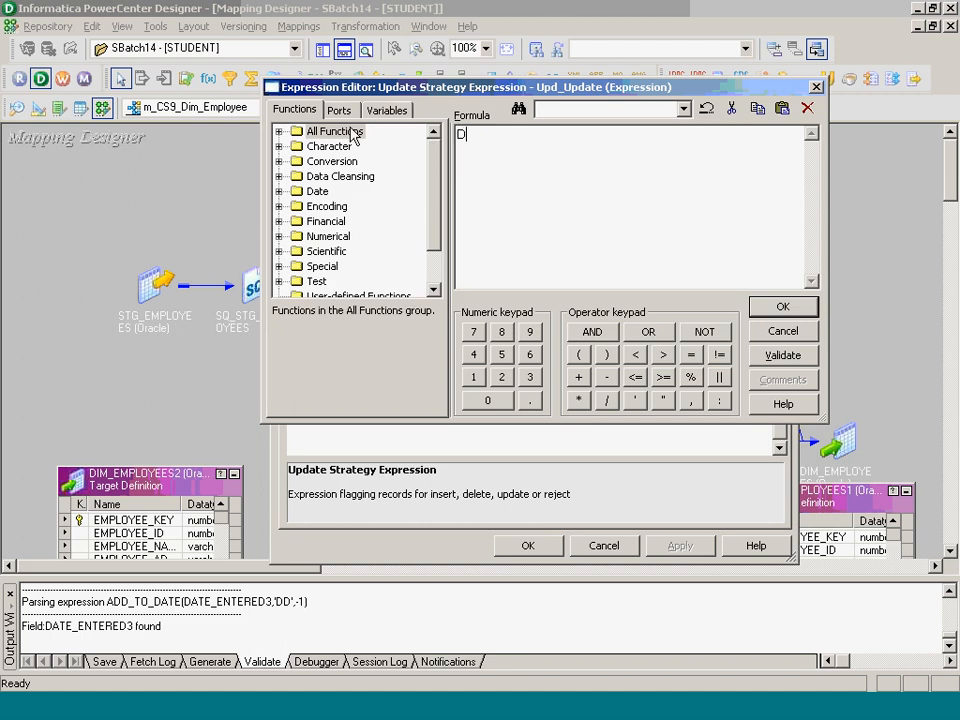
text(D_UPDATE)
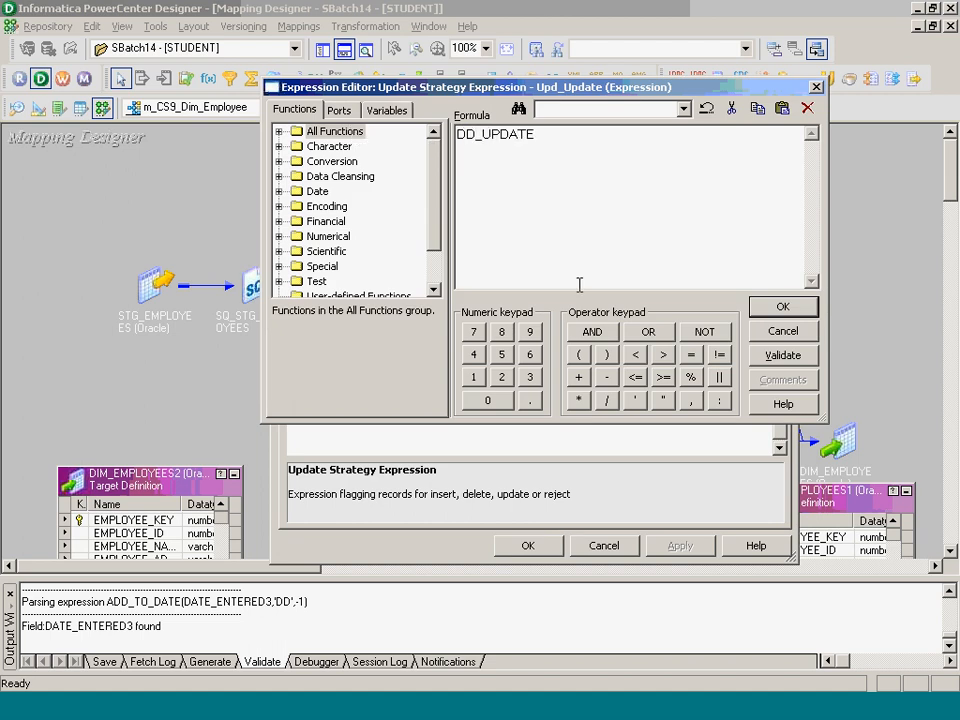
click(782, 306)
click(542, 281)
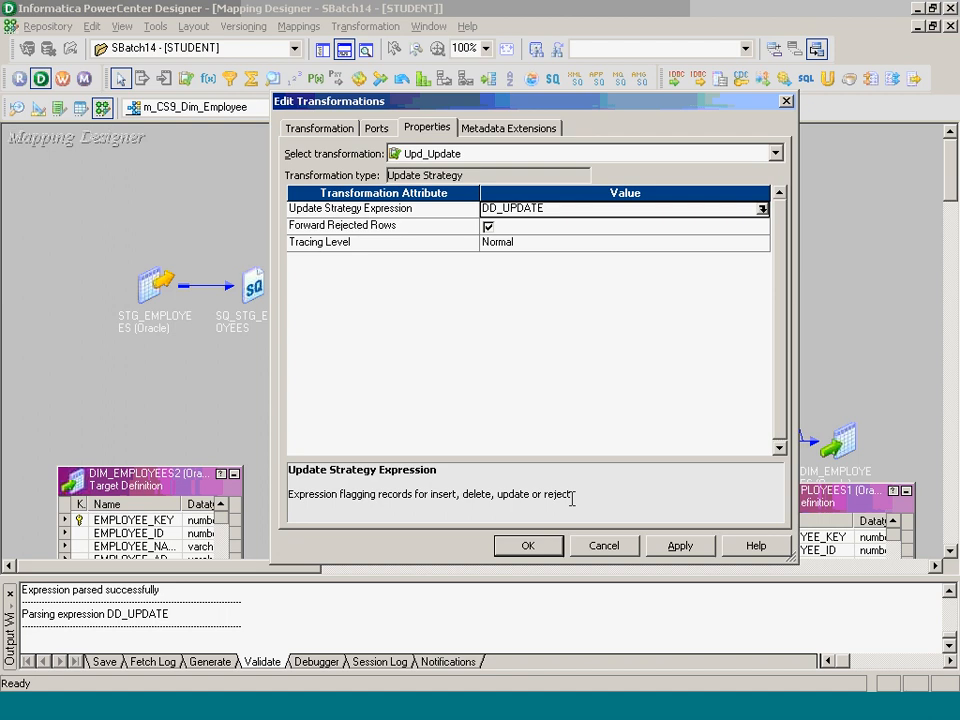
click(528, 546)
drag(702, 397, 520, 478)
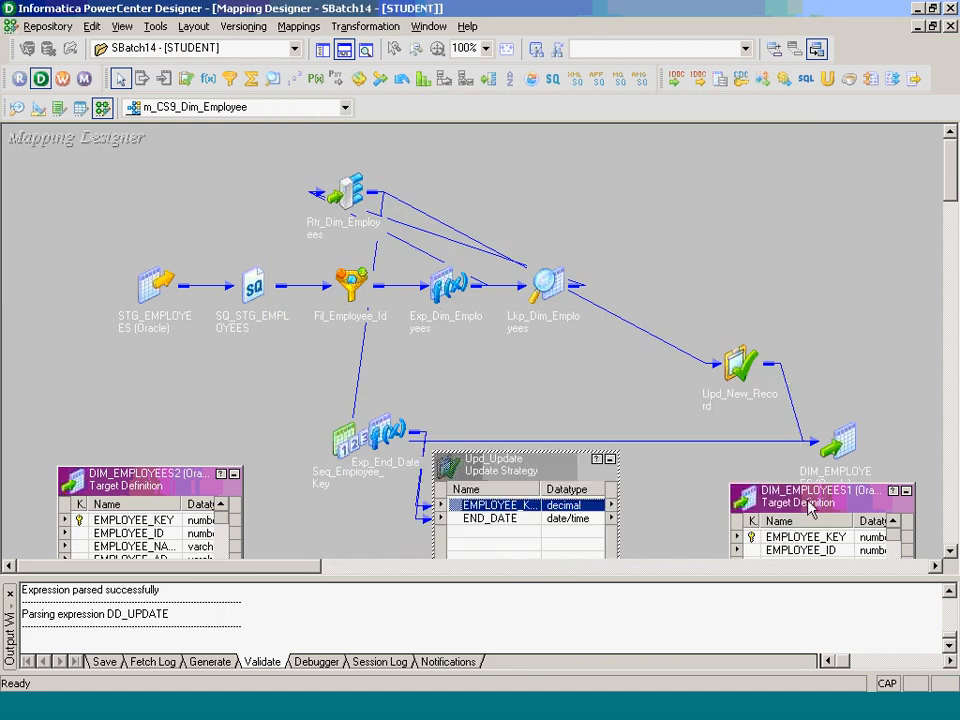
- Link Upd_Update's EMPLOYEE_KEY and END_DATE to DIM_EMPLOYEES1 and save the mapping with Ctrl+S
drag(807, 500, 819, 381)
drag(526, 505, 797, 416)
drag(904, 415, 904, 472)
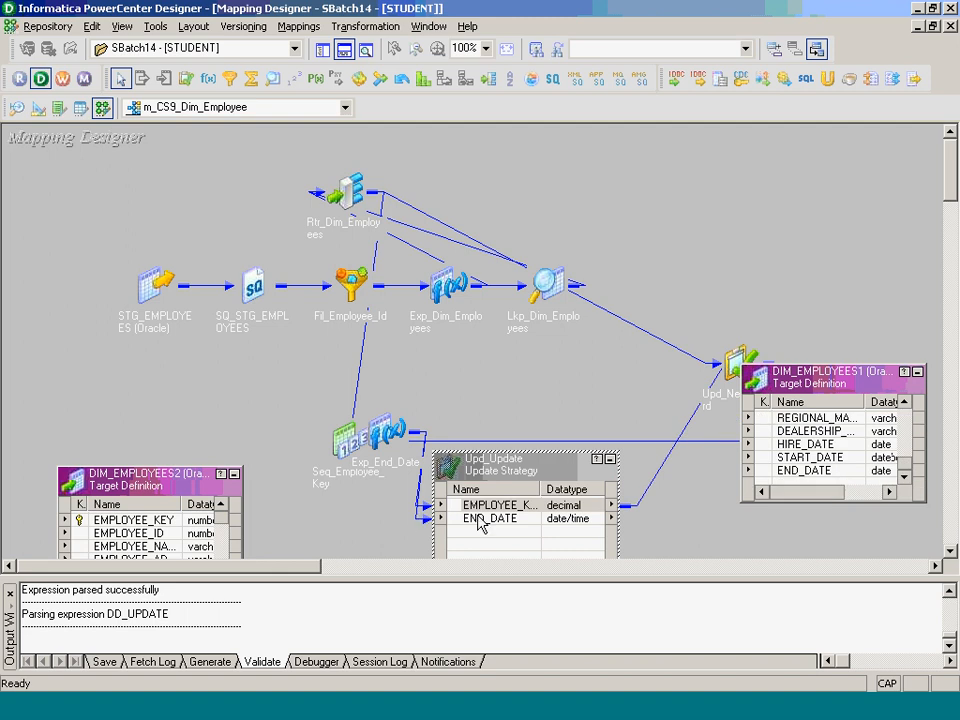
drag(480, 525, 776, 478)
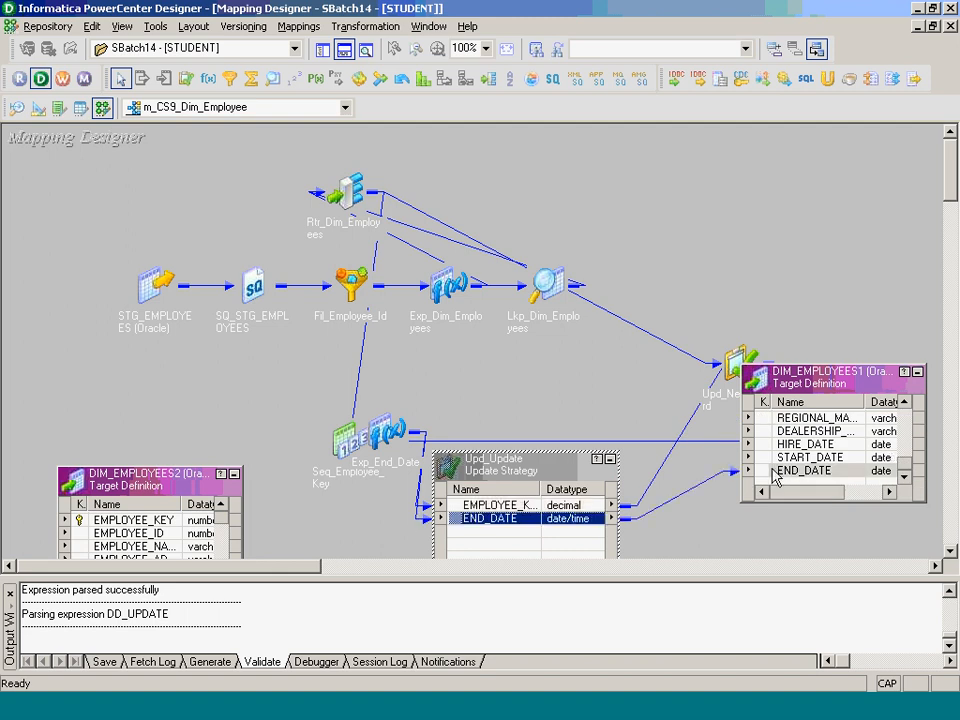
key(ctrl+s)
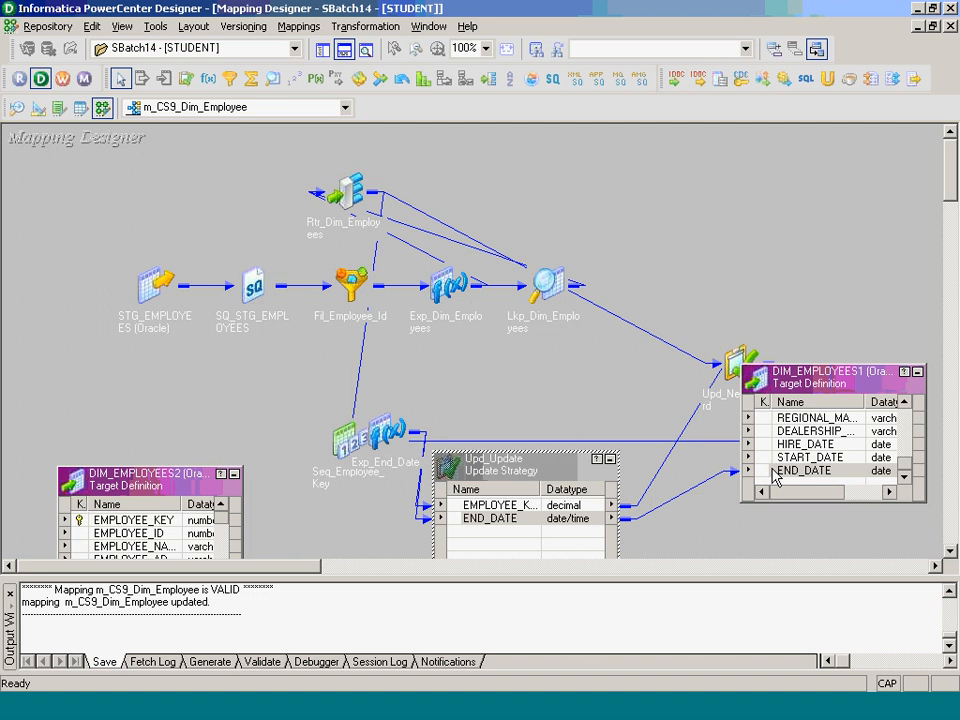
key(alt+Tab)
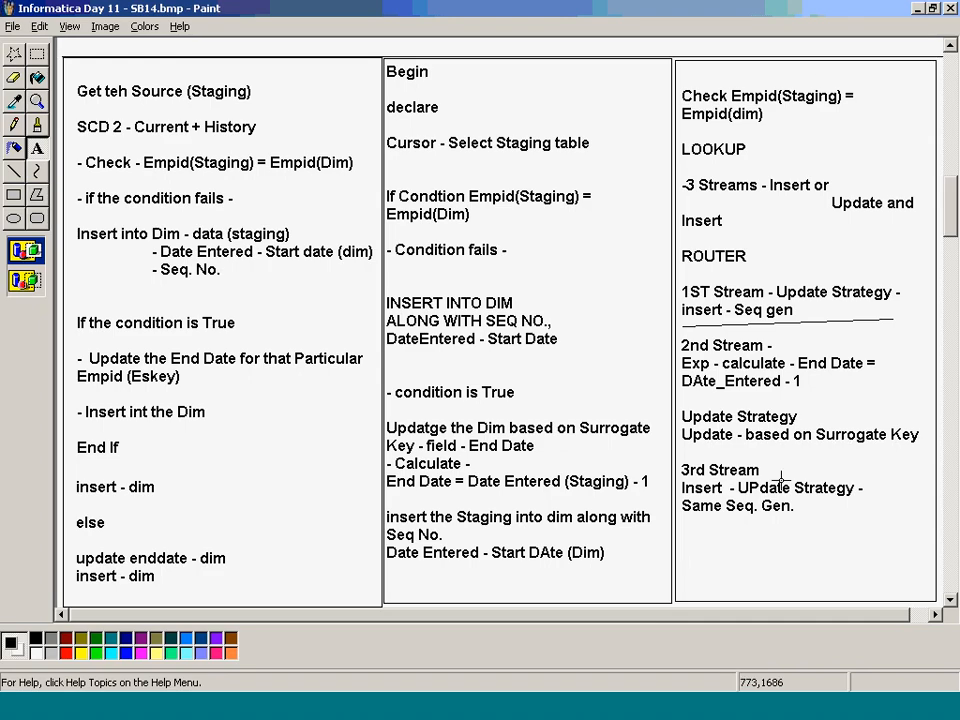
- Read the 3rd Stream notes in Paint and return to PowerCenter Designer
key(alt+Tab)
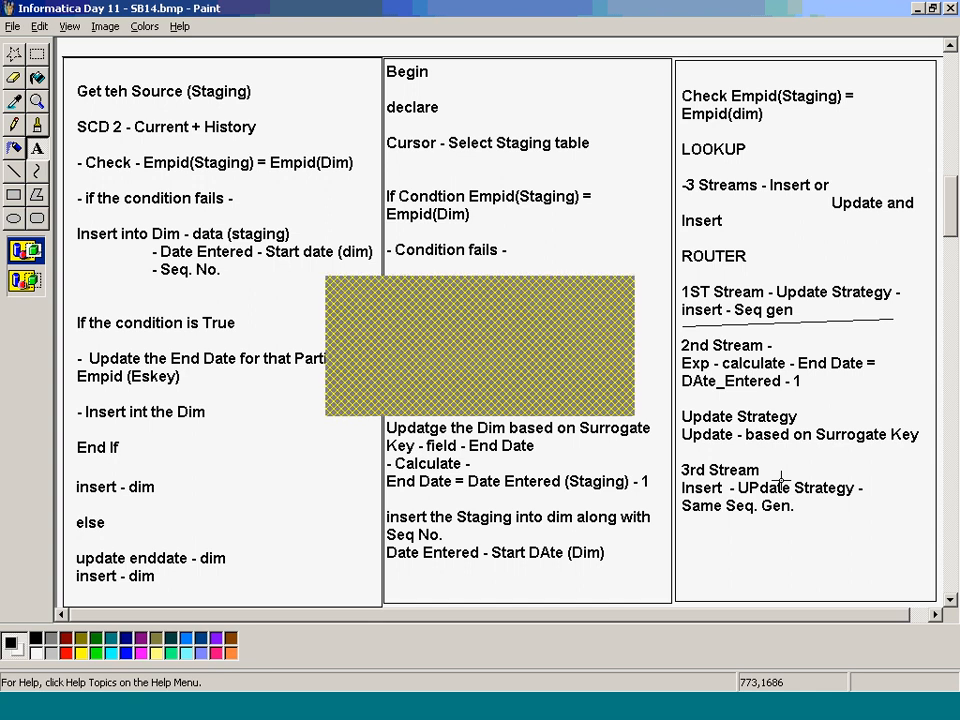
- Arrange all mapping objects and open the Rtr_Dim_Employees router's Groups
right_click(739, 270)
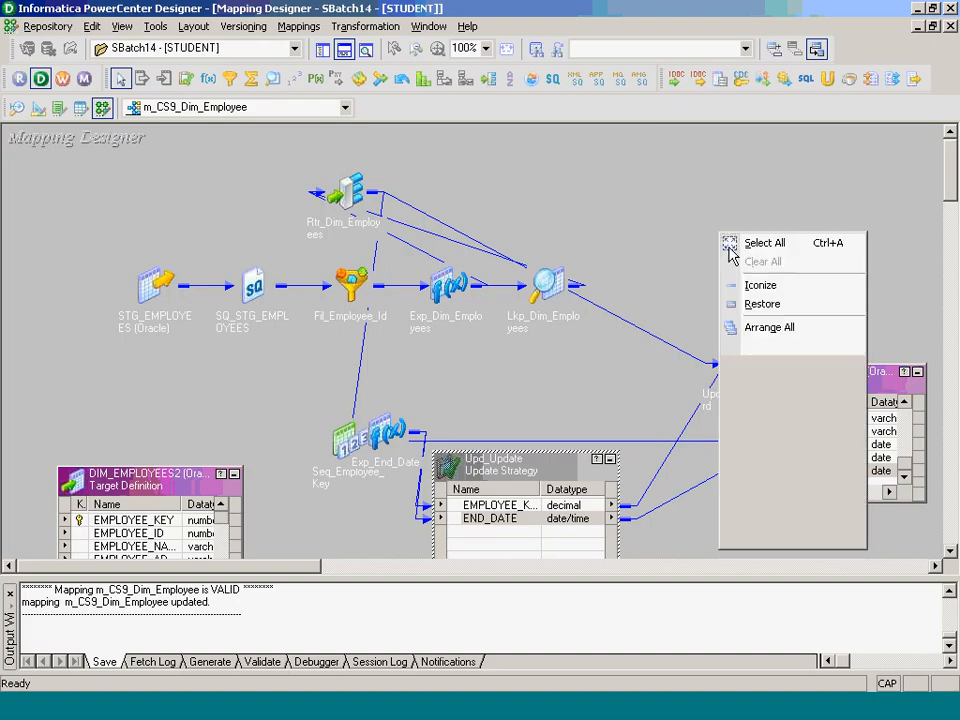
click(760, 326)
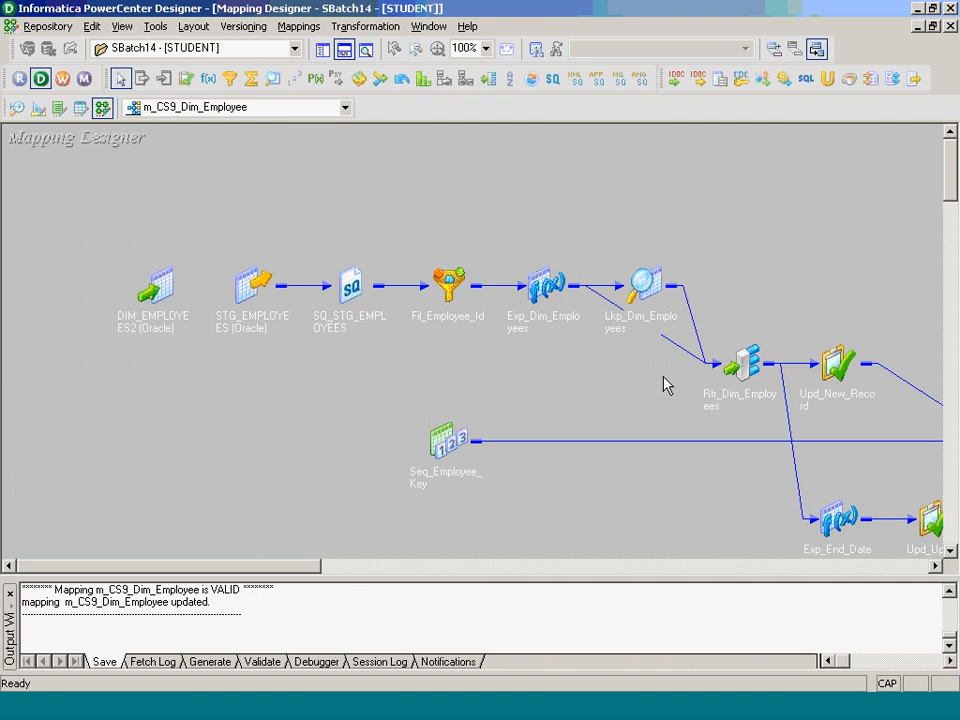
double_click(743, 358)
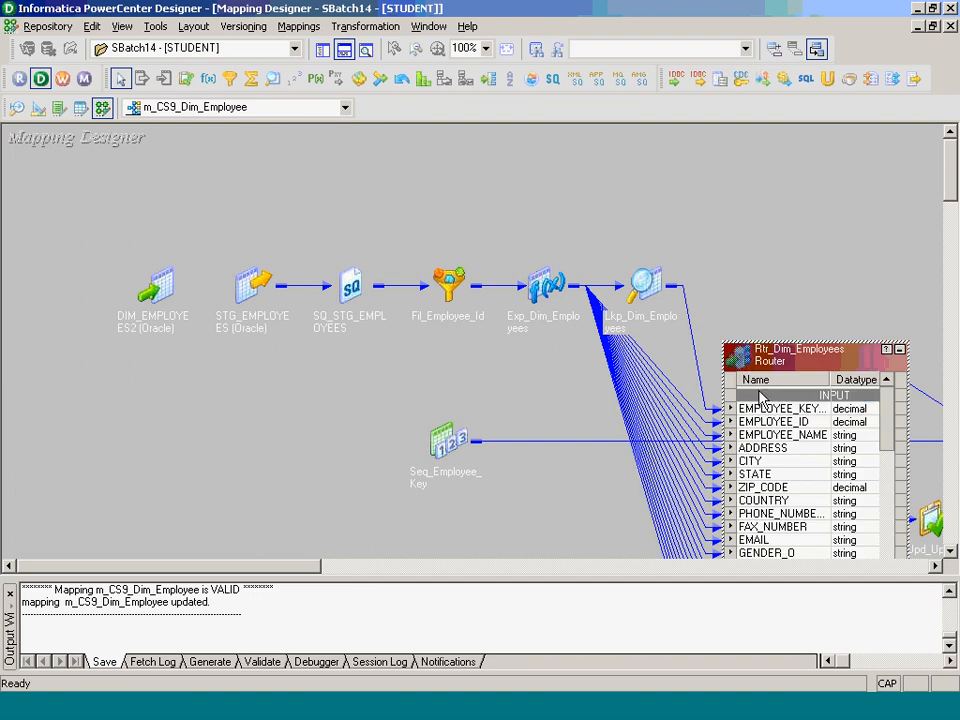
double_click(761, 401)
click(478, 128)
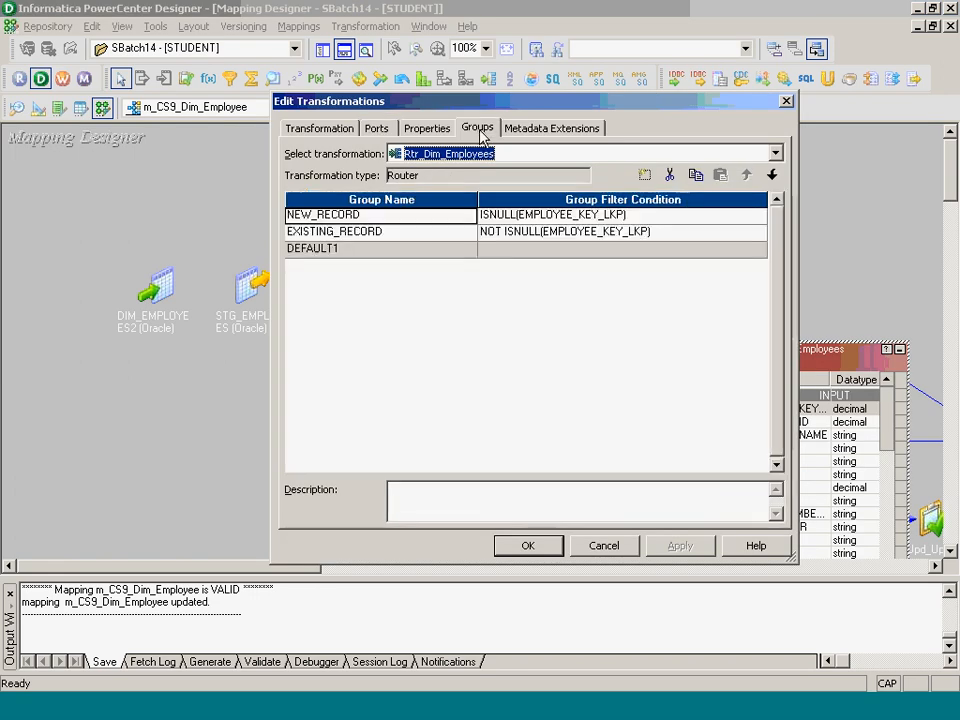
- Add a group named EXISTING_INSERT below EXISTING_RECORD
click(644, 176)
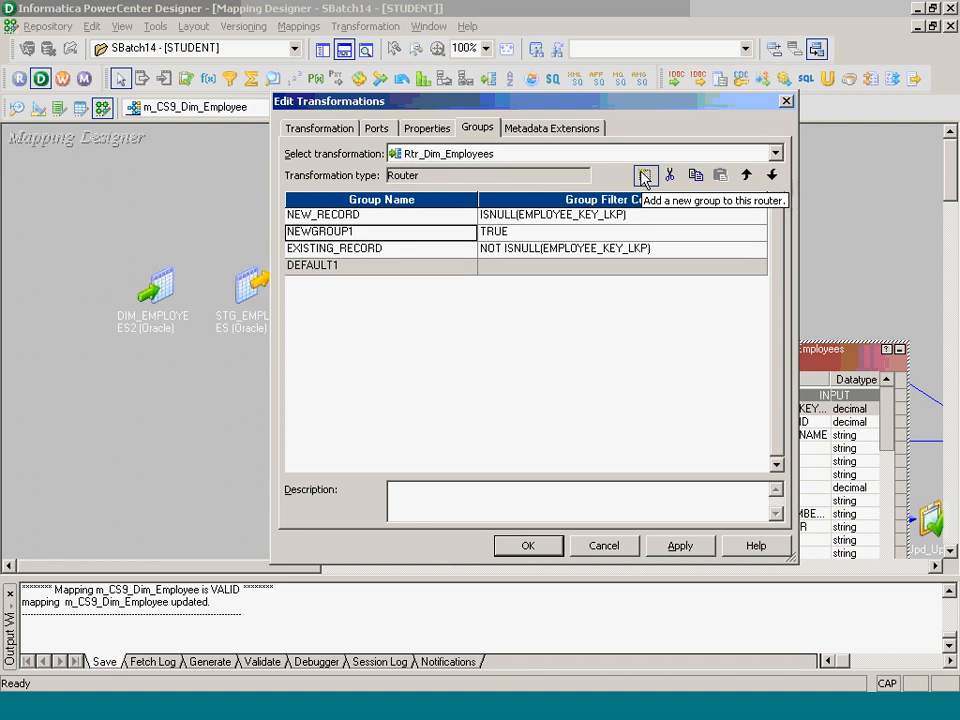
click(771, 177)
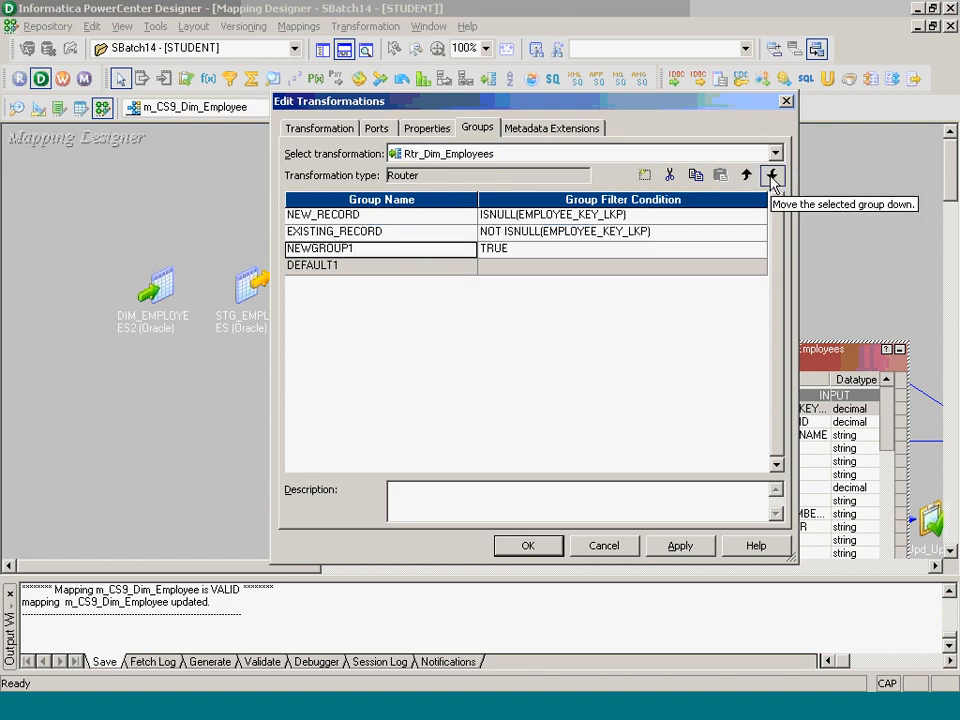
text(EXIST)
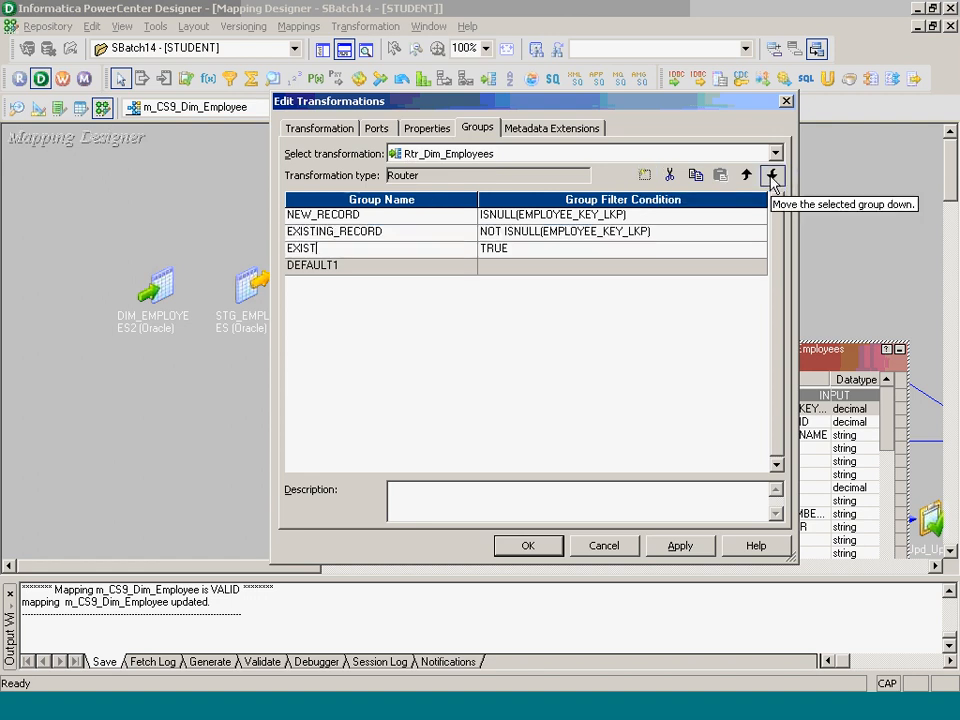
text(ING_INSERT)
key(Tab)
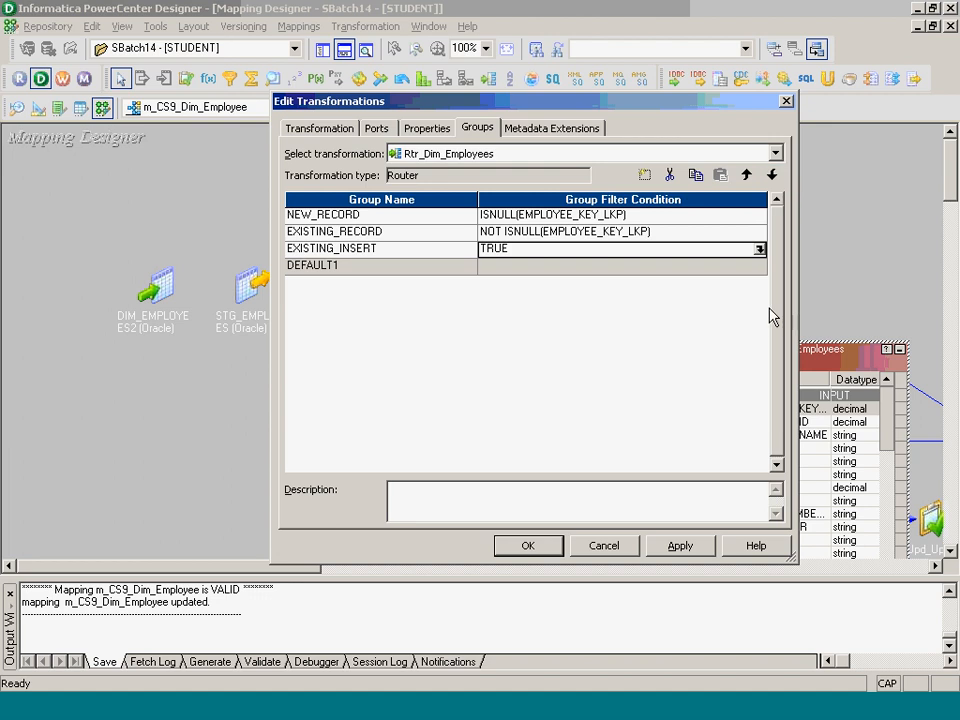
- Set EXISTING_INSERT's filter to NOT ISNULL(EMPLOYEE_KEY_LKP), validate it and apply
click(758, 250)
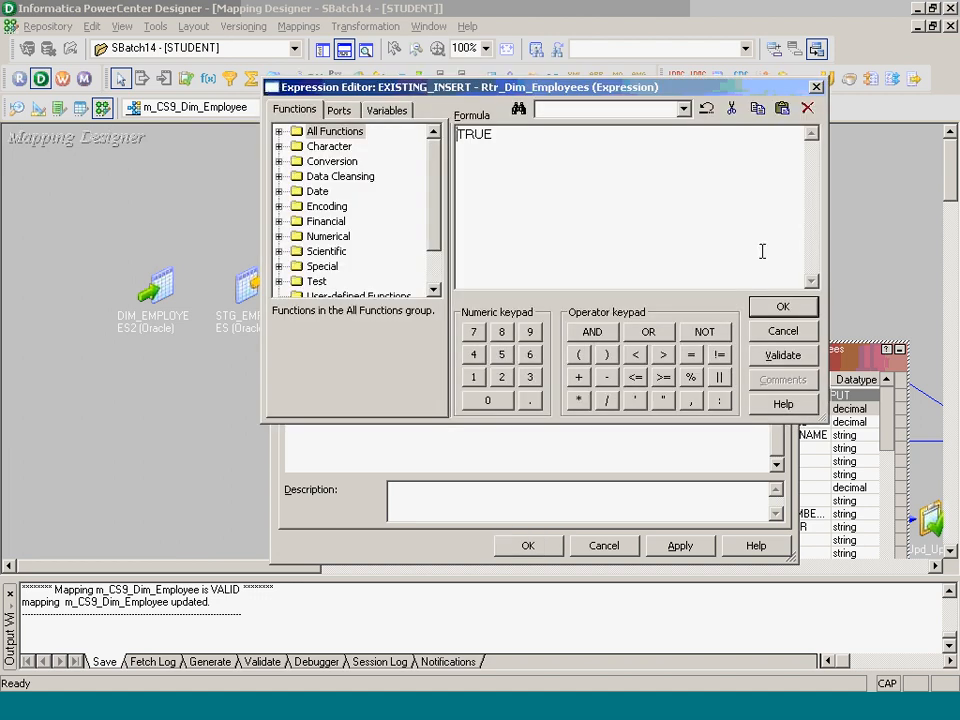
key(Delete)
key(Delete)
key(Delete)
key(Delete)
text(NOT ISNULL())
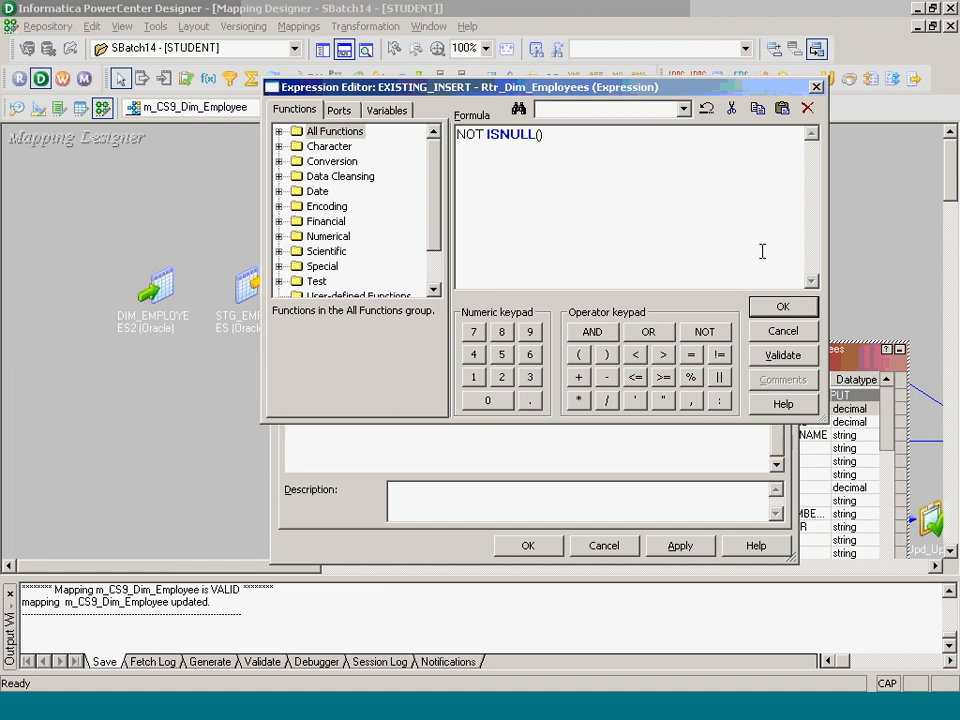
click(339, 110)
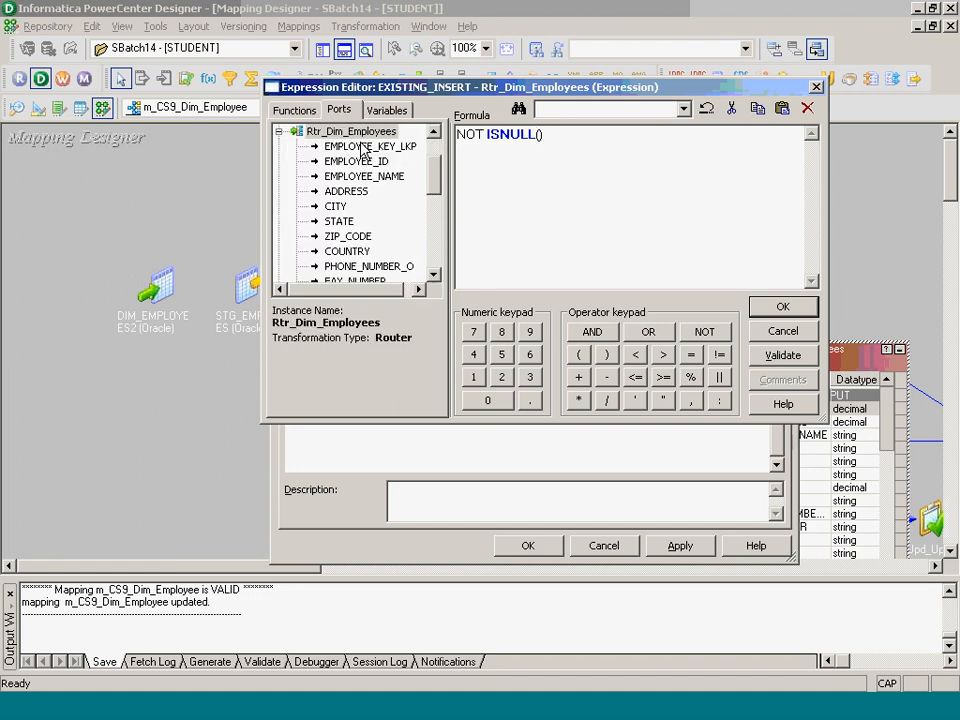
double_click(370, 146)
click(790, 311)
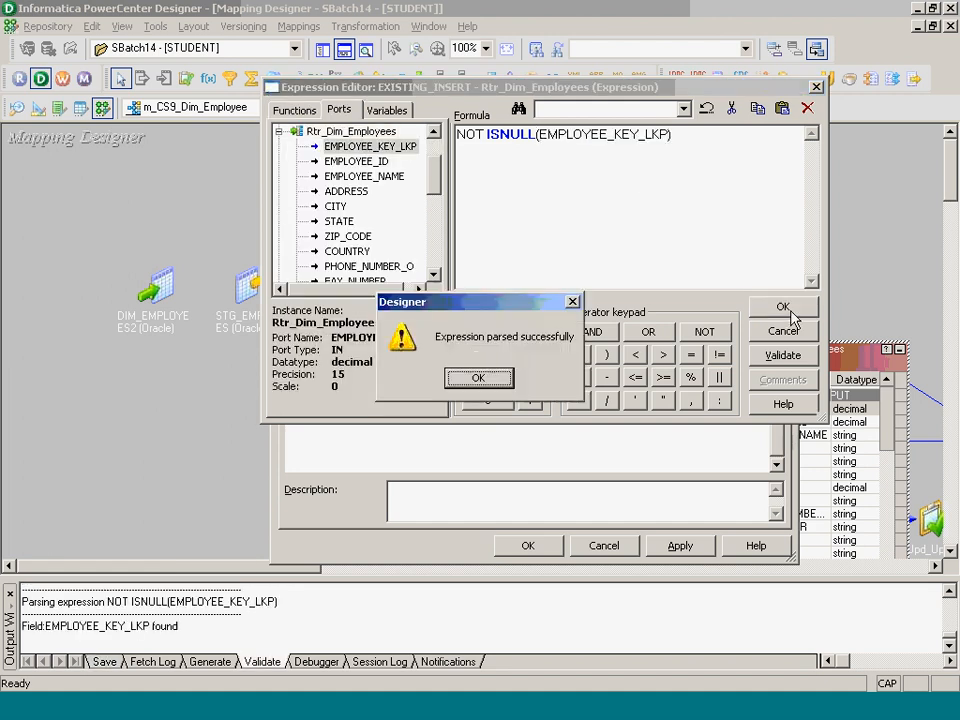
click(497, 375)
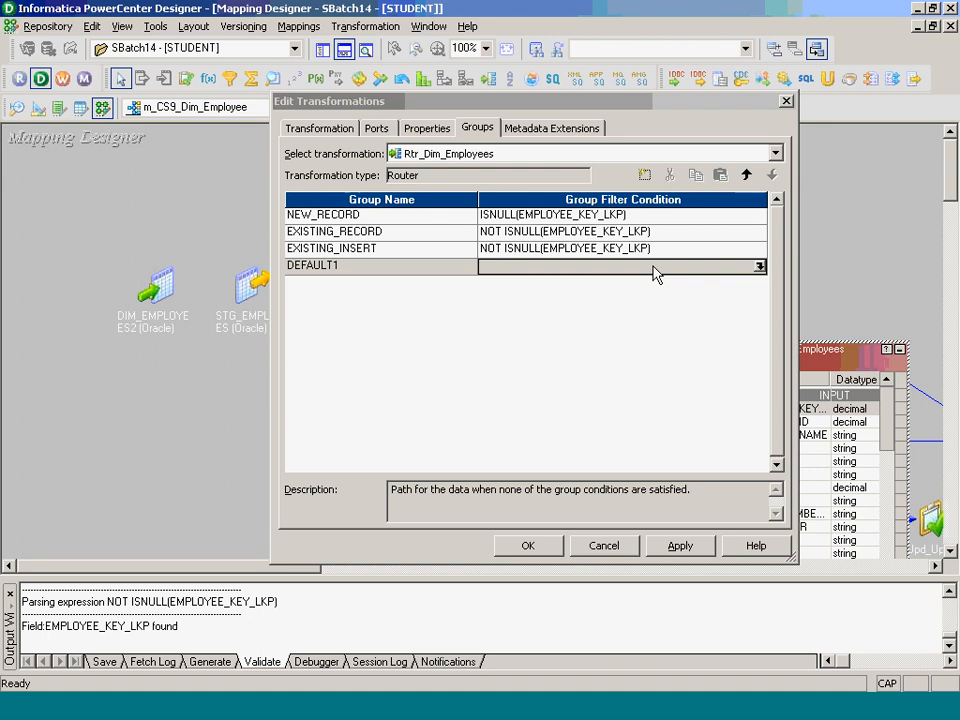
click(530, 547)
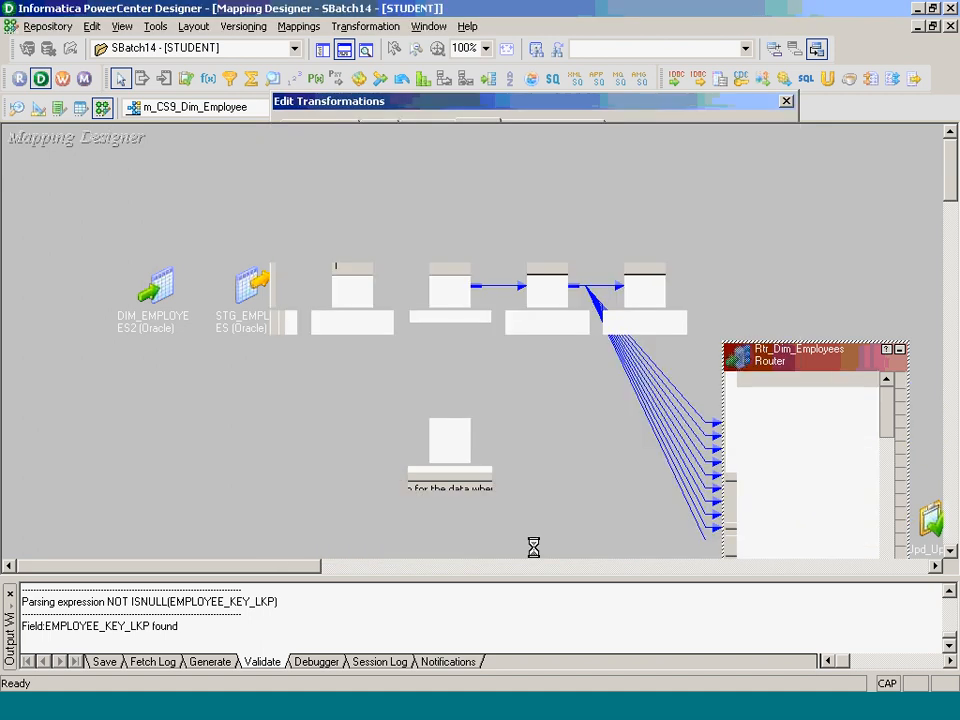
- Move the router top-left, scroll its ports to the EXISTING_INSERT group, and open the Transformation menu
drag(841, 358, 412, 240)
click(345, 50)
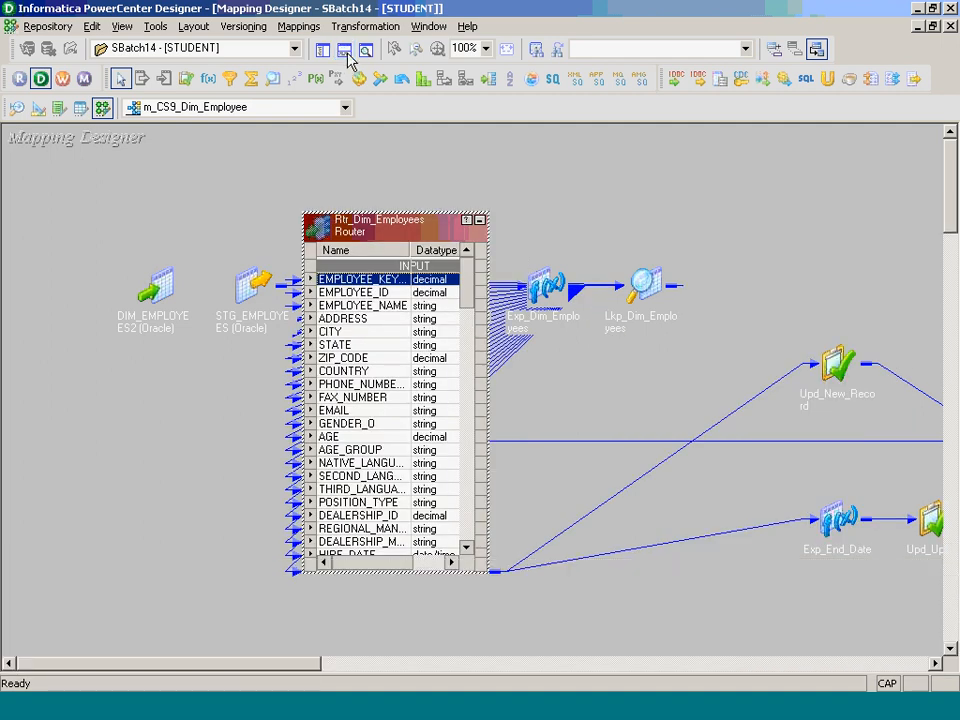
click(469, 498)
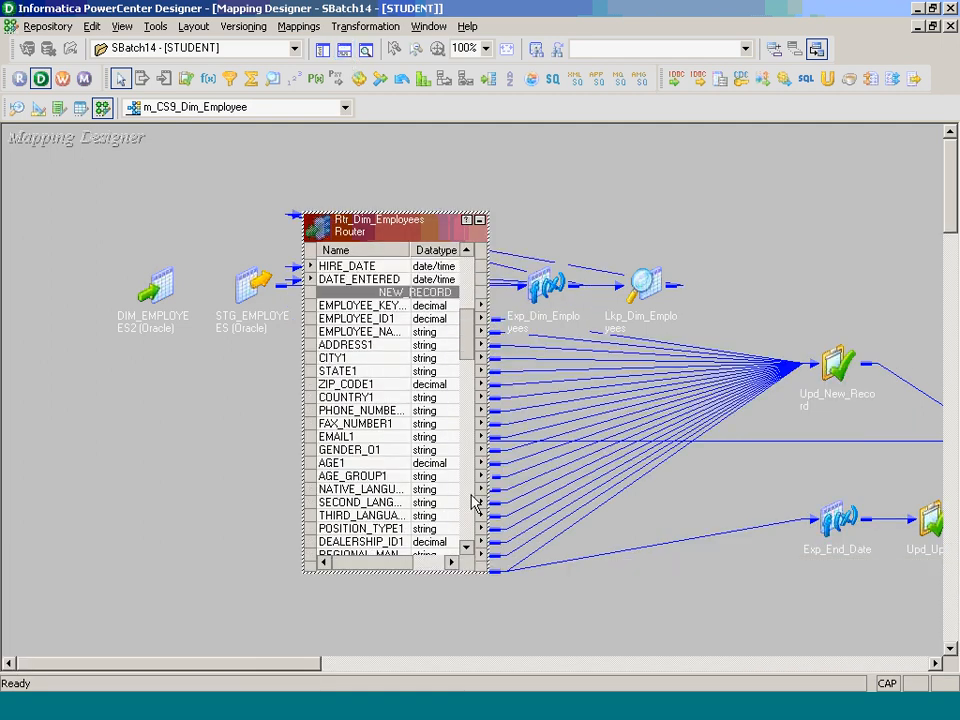
click(470, 495)
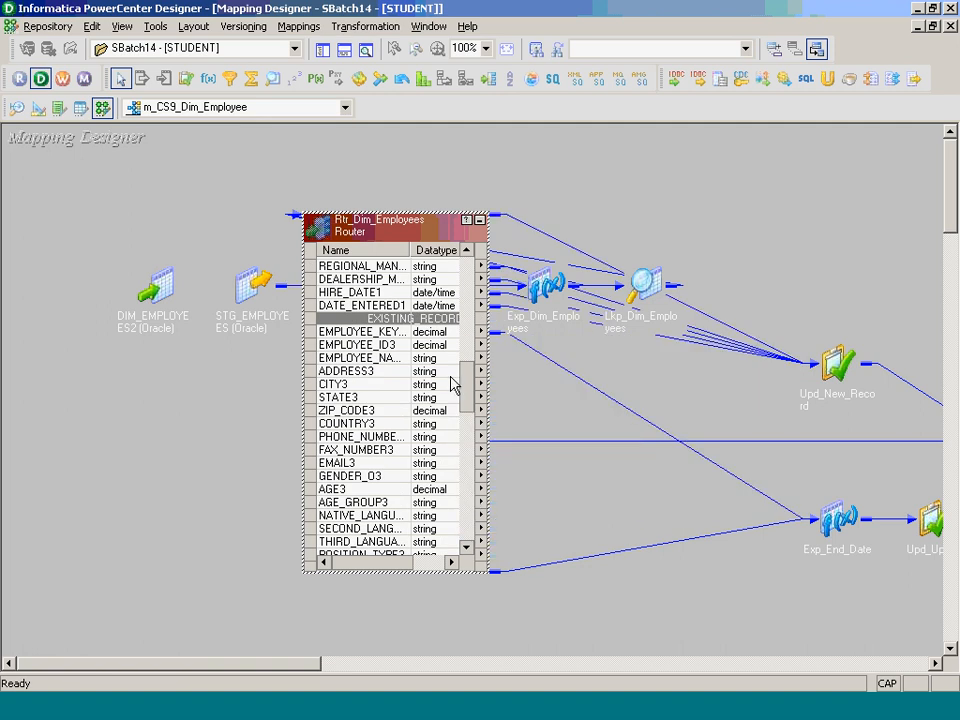
click(466, 470)
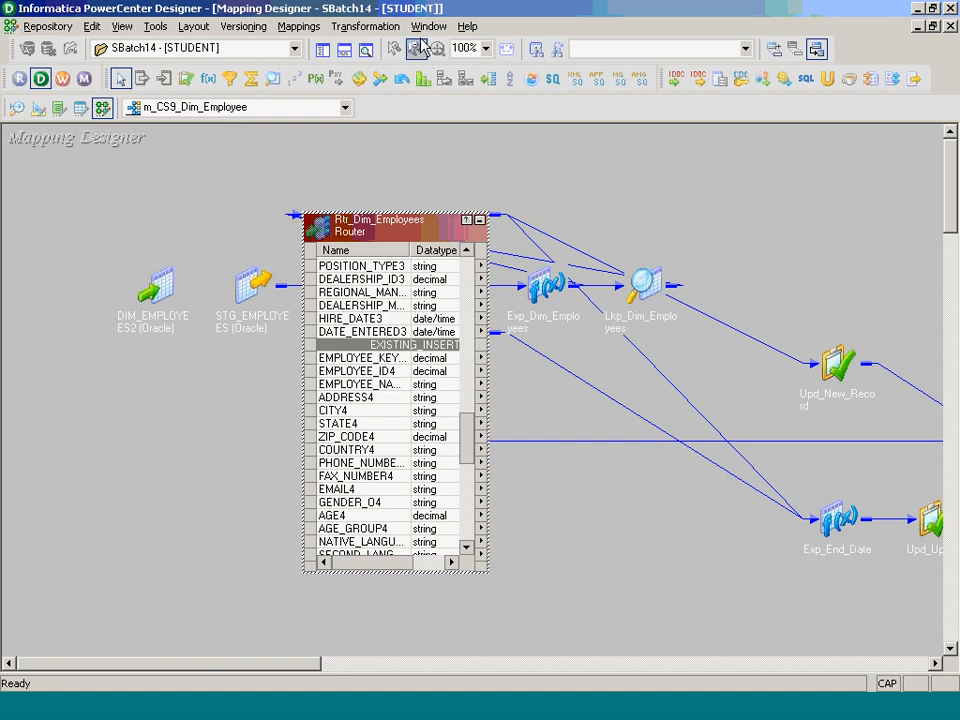
click(366, 26)
- Create an Update Strategy transformation named Upd_Existing_Insert
click(391, 74)
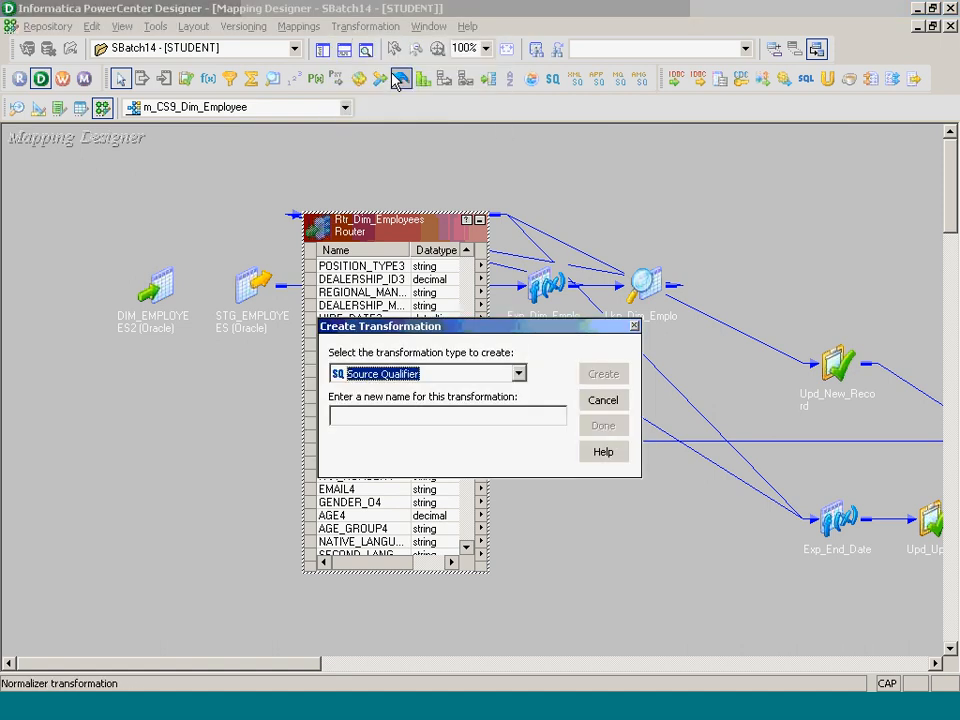
key(u)
key(Tab)
text(Upd_)
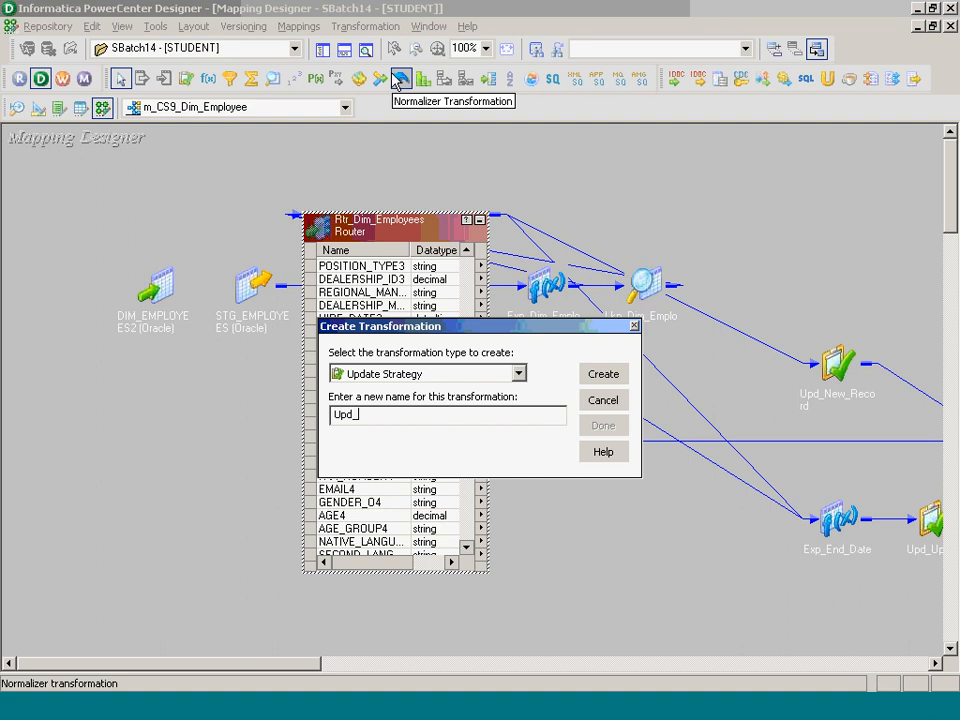
text(Existing_Insert)
key(Return)
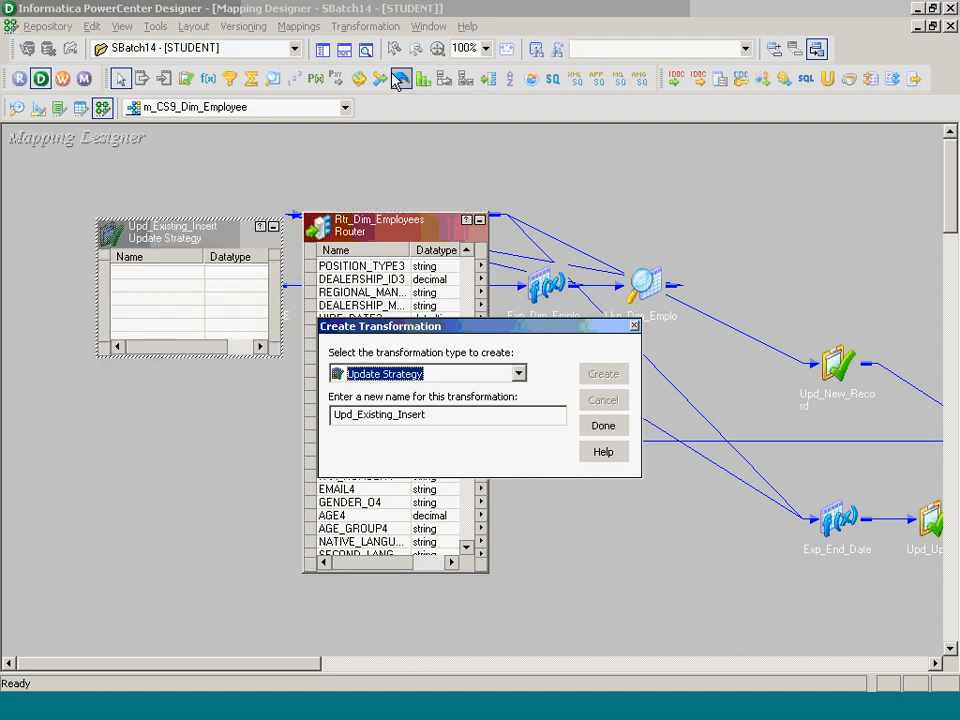
click(603, 425)
- Copy the router's EXISTING_INSERT ports, EMPLOYEE_ID4 through DATE_ENTERED4, into Upd_Existing_Insert
click(393, 371)
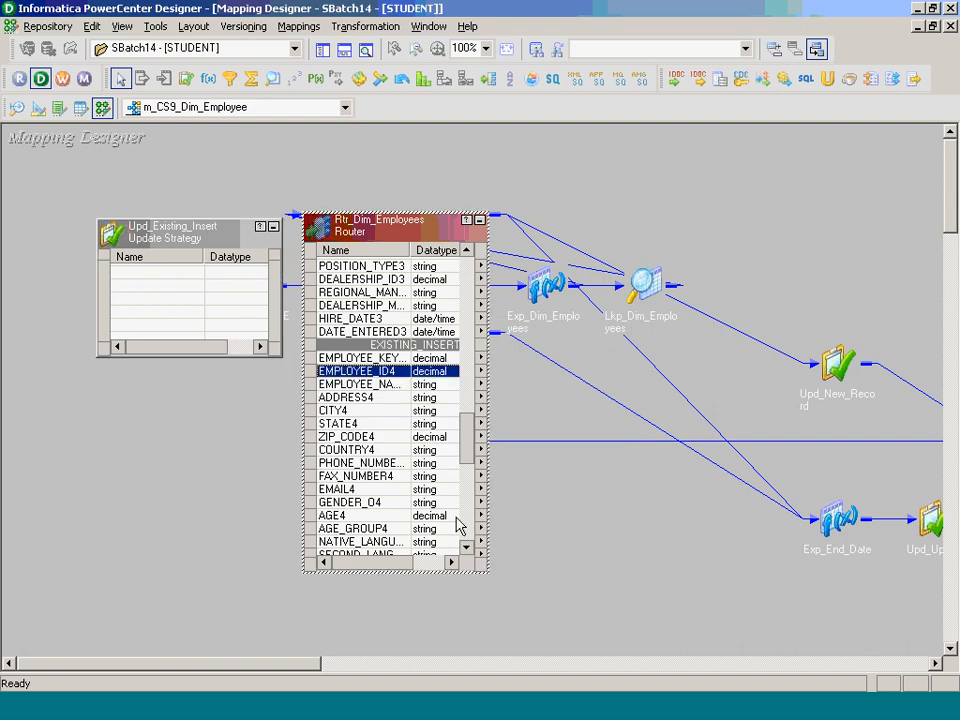
click(465, 547)
click(465, 548)
click(465, 547)
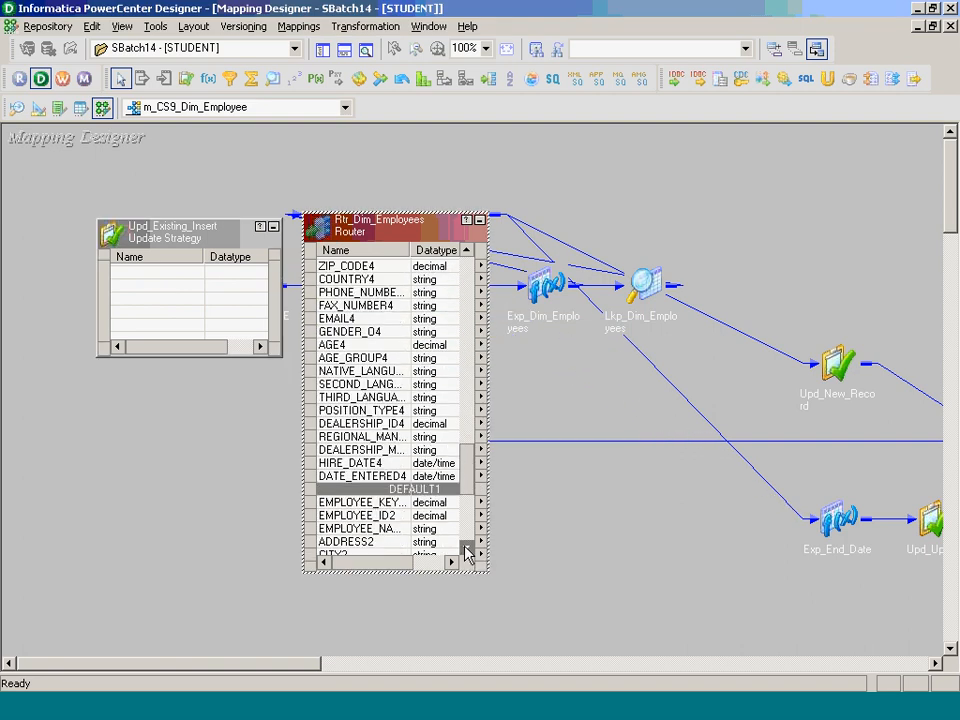
shift+click(404, 476)
drag(375, 410, 167, 326)
- Arrange Upd_Existing_Insert beside DIM_EMPLOYEES2 and link all its ports to the target columns
drag(624, 637, 559, 454)
scroll(878, 662, right, 3)
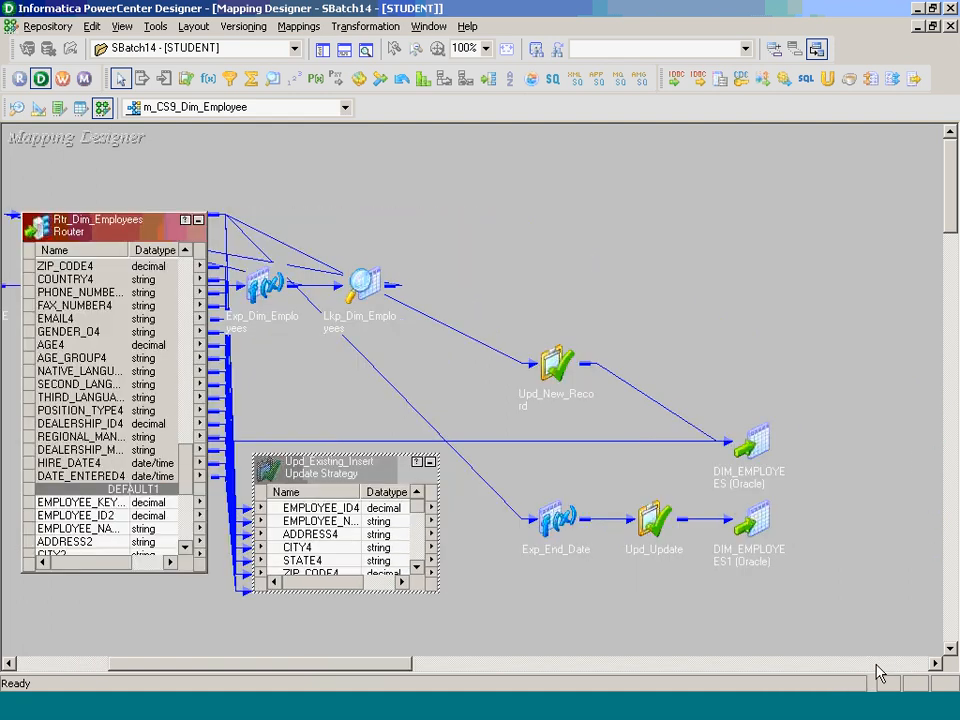
click(57, 664)
drag(154, 298, 853, 596)
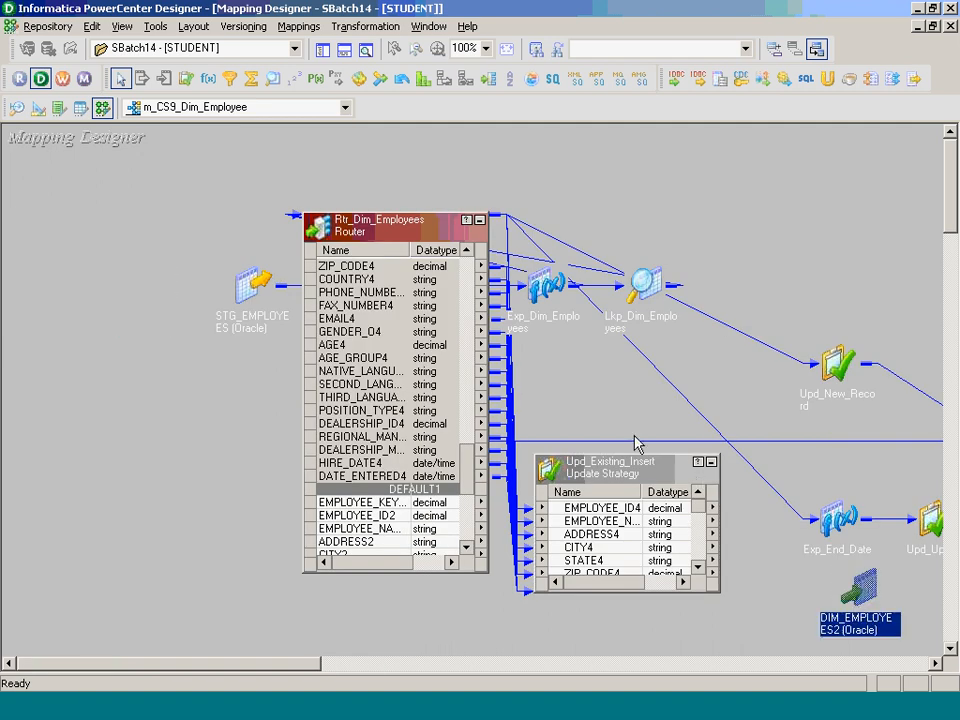
click(479, 219)
drag(618, 474, 532, 474)
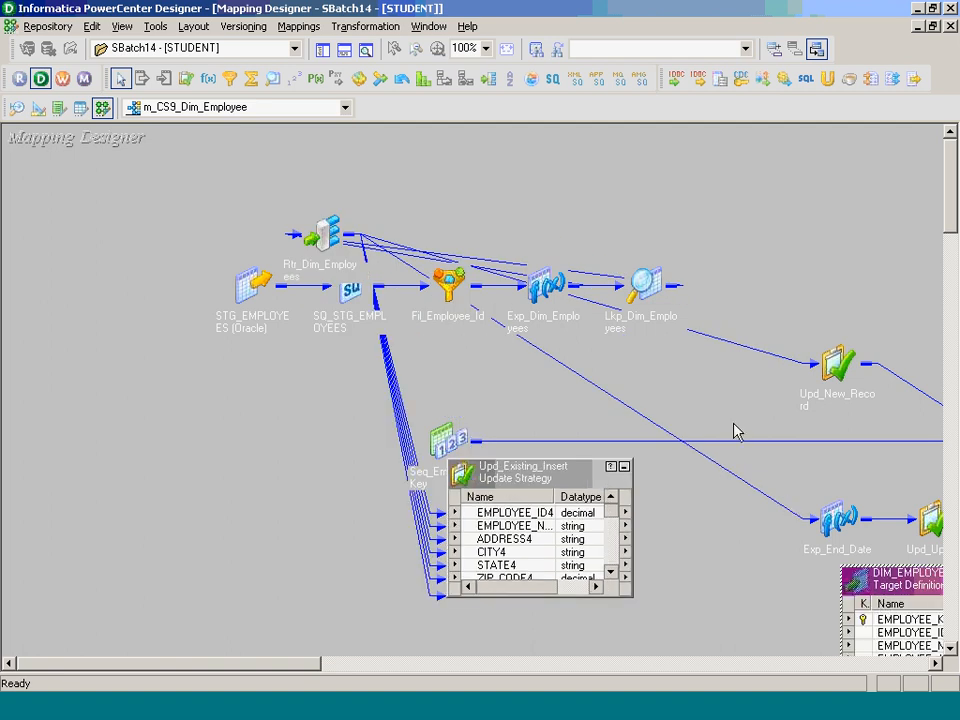
drag(930, 590, 763, 477)
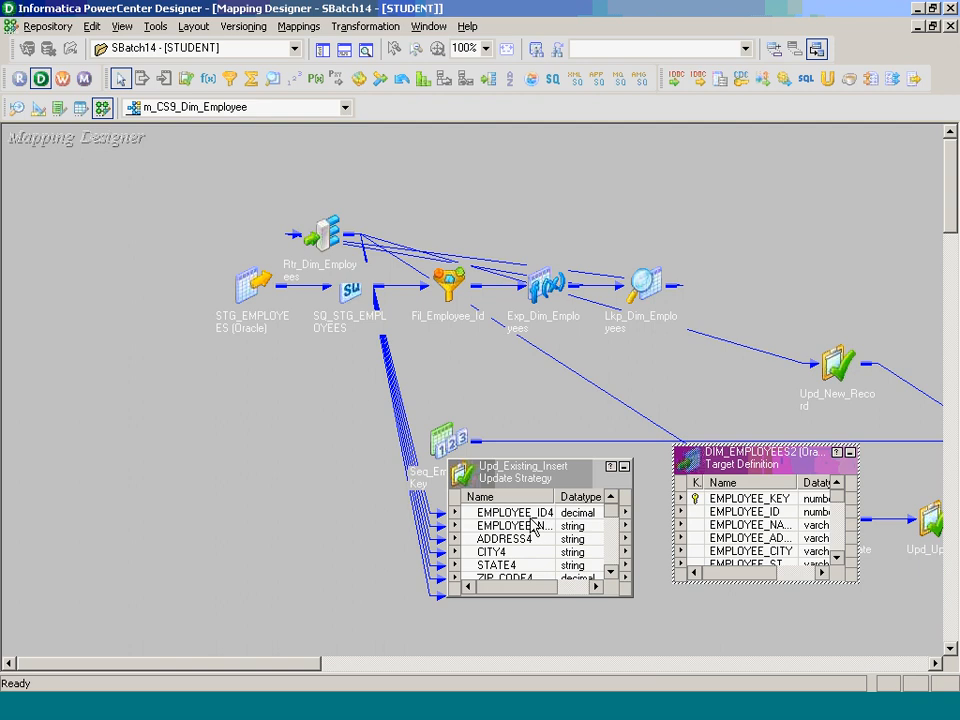
drag(610, 510, 571, 571)
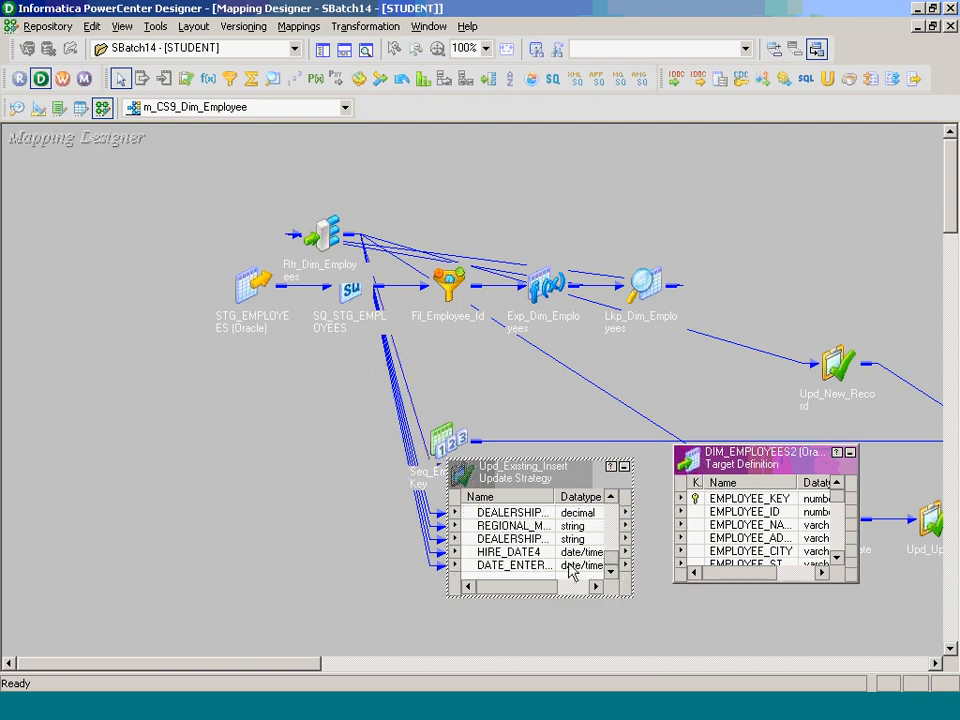
shift+click(543, 565)
drag(519, 513, 717, 526)
- Replace Upd_Existing_Insert's update strategy expression 0 with DD_INSERT, validate it, and apply
double_click(511, 525)
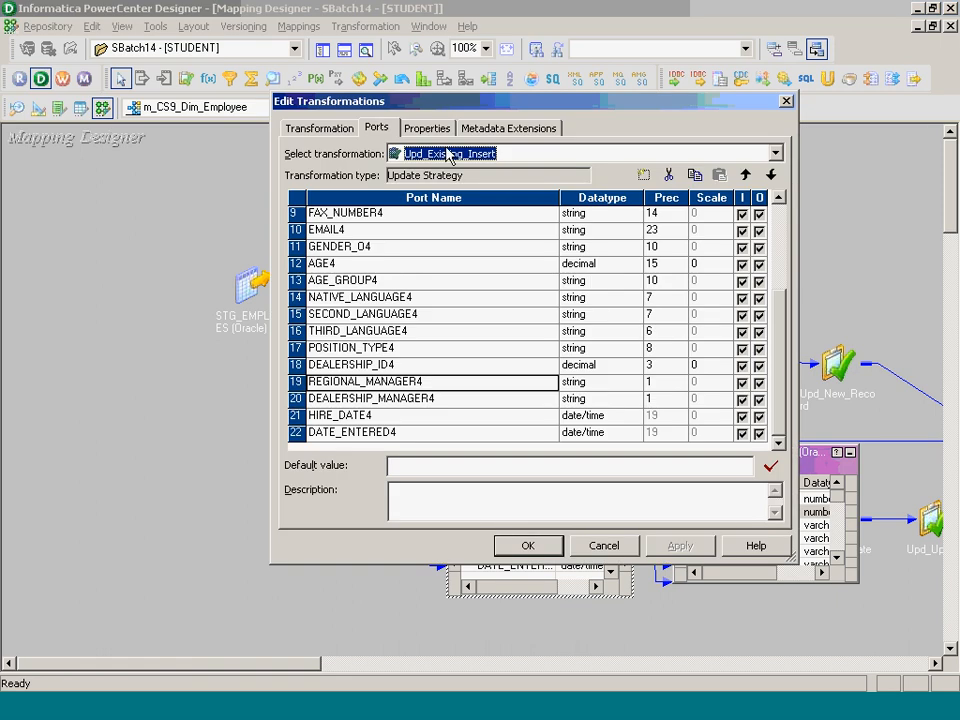
click(430, 128)
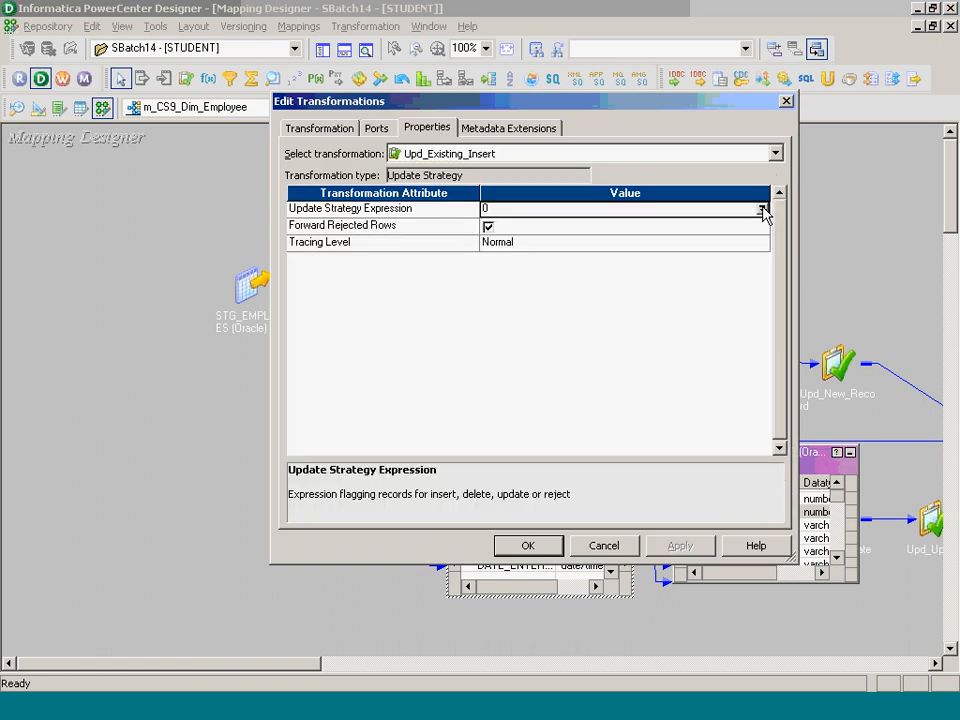
click(762, 212)
key(BackSpace)
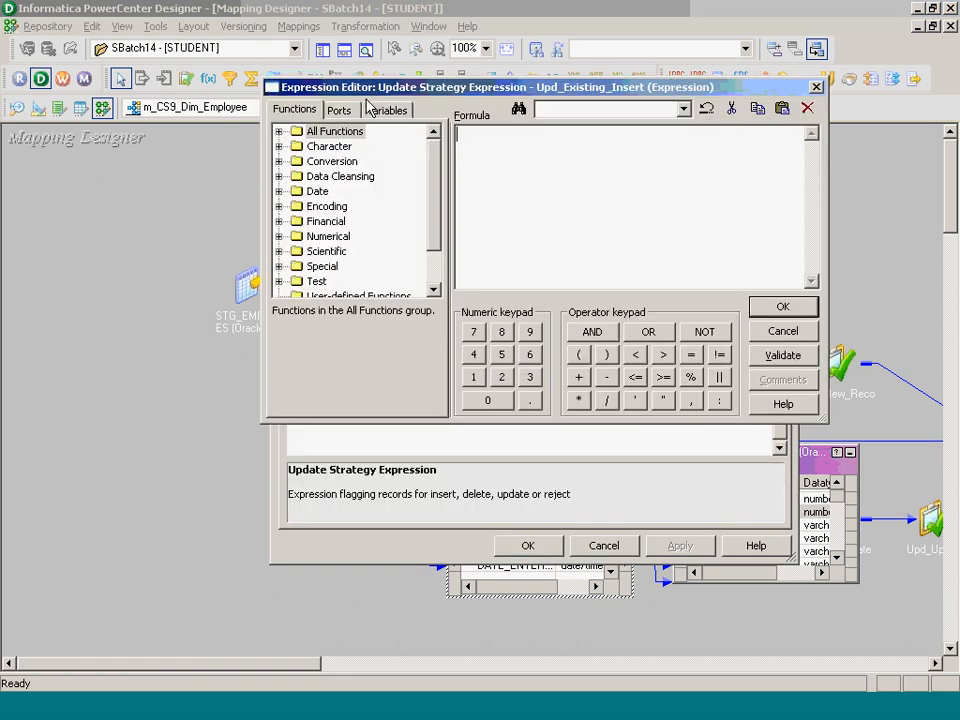
text(DD_INSERT)
click(783, 355)
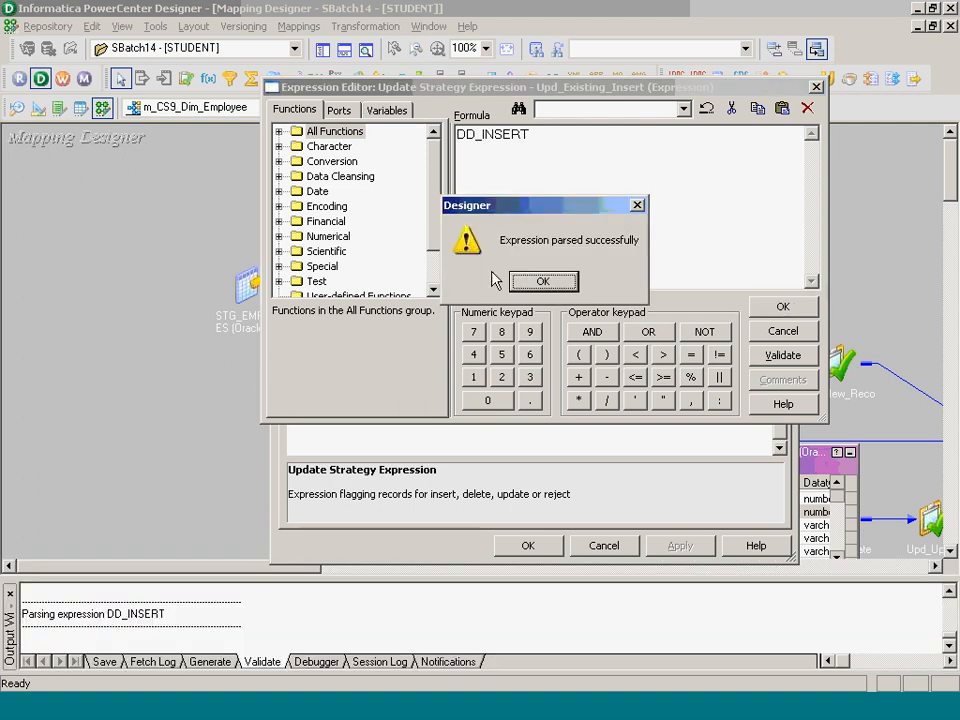
click(521, 281)
key(Return)
click(546, 548)
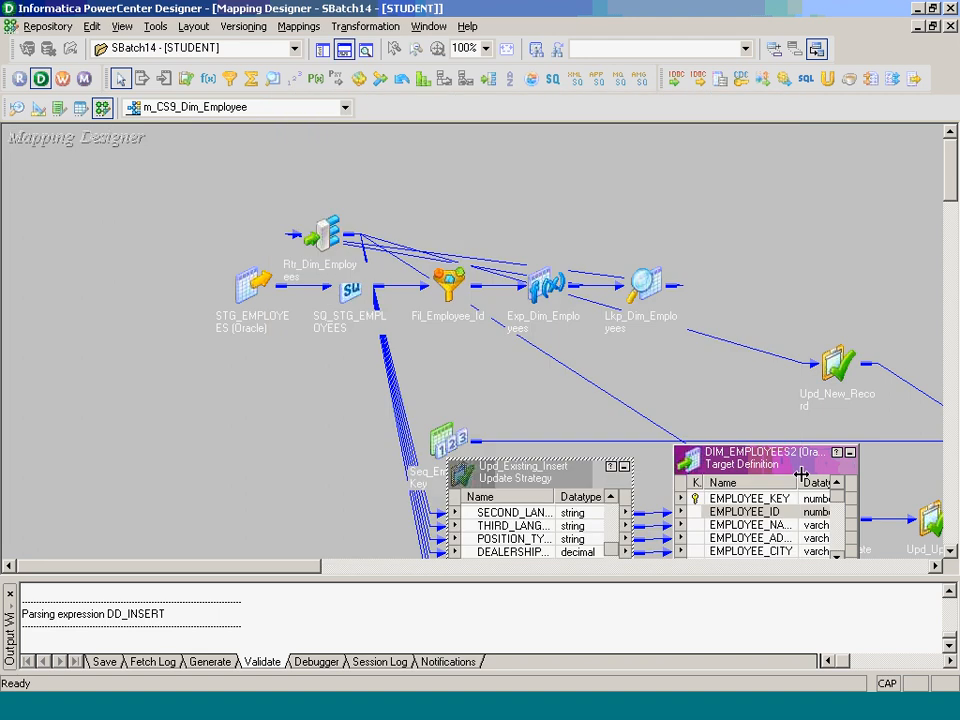
- Link Seq_Employee_Key's NEXTVAL to EMPLOYEE_KEY in DIM_EMPLOYEES2
drag(449, 440, 708, 158)
double_click(708, 158)
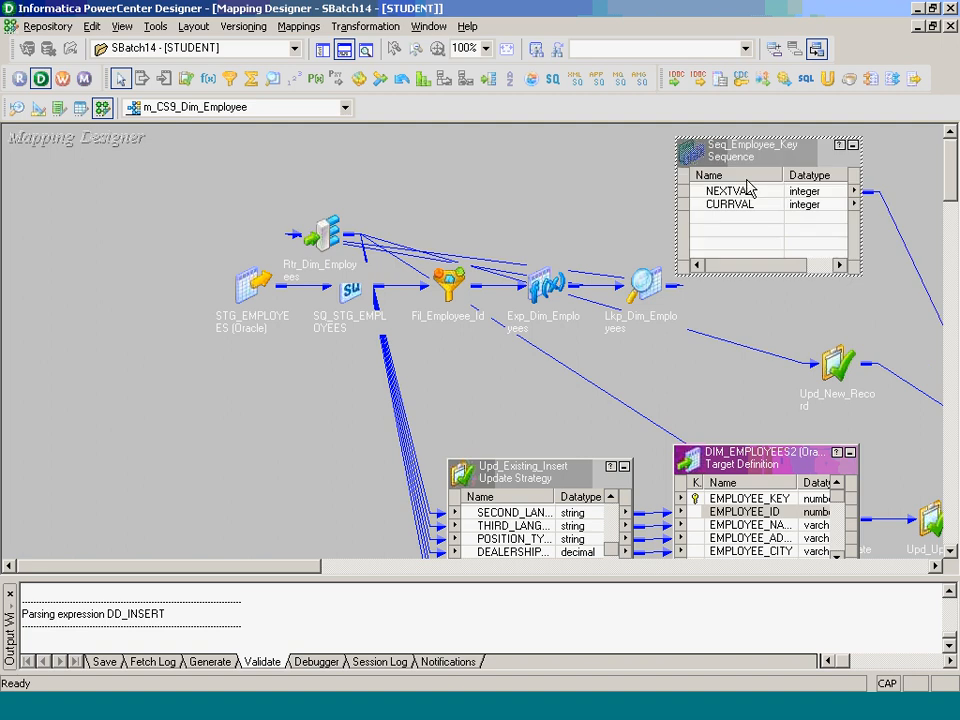
drag(748, 191, 738, 500)
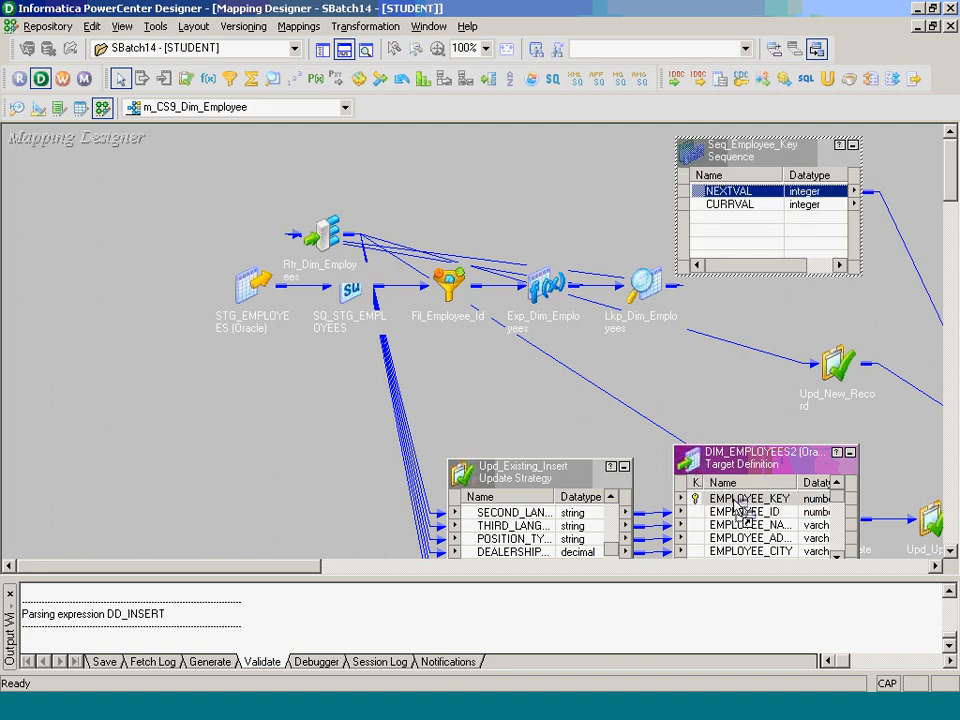
- Arrange all mapping objects as icons, save the mapping, and advance the lesson slides
right_click(383, 148)
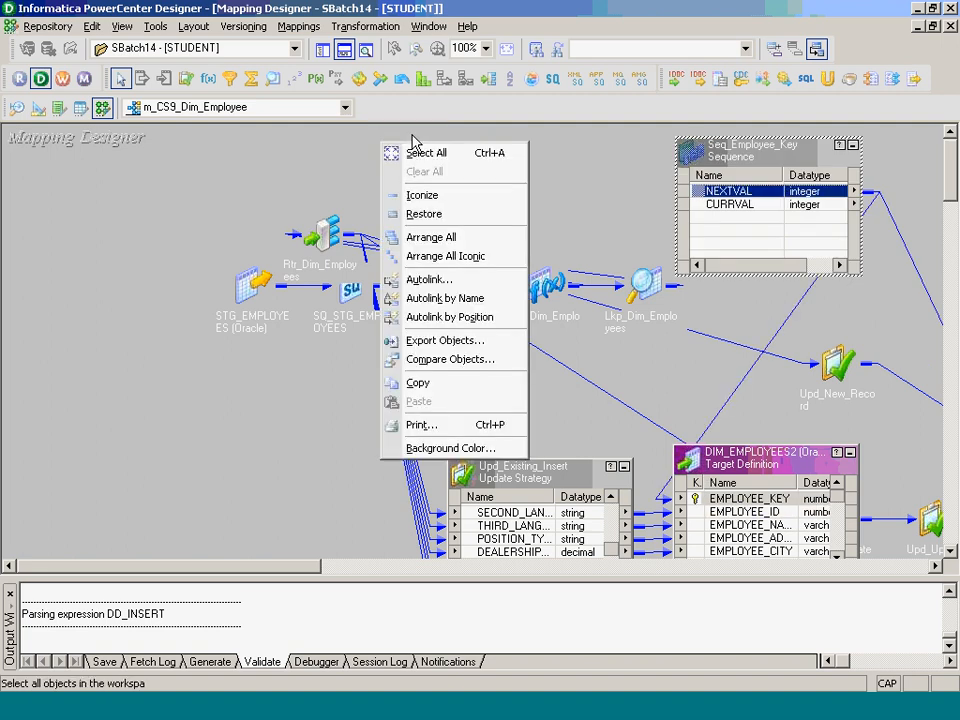
click(445, 256)
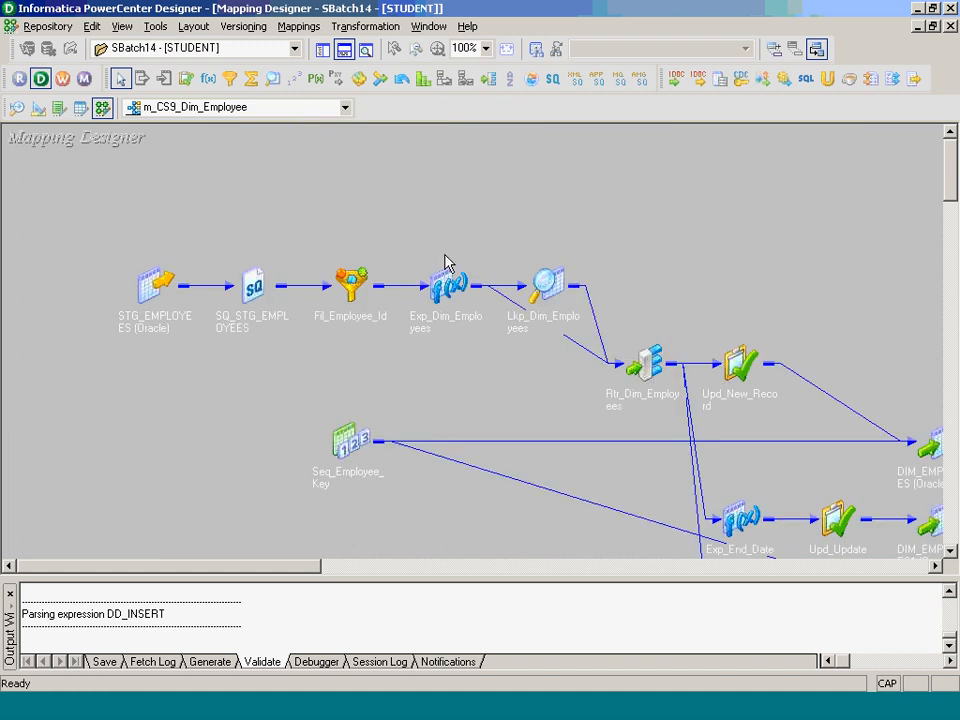
key(ctrl+s)
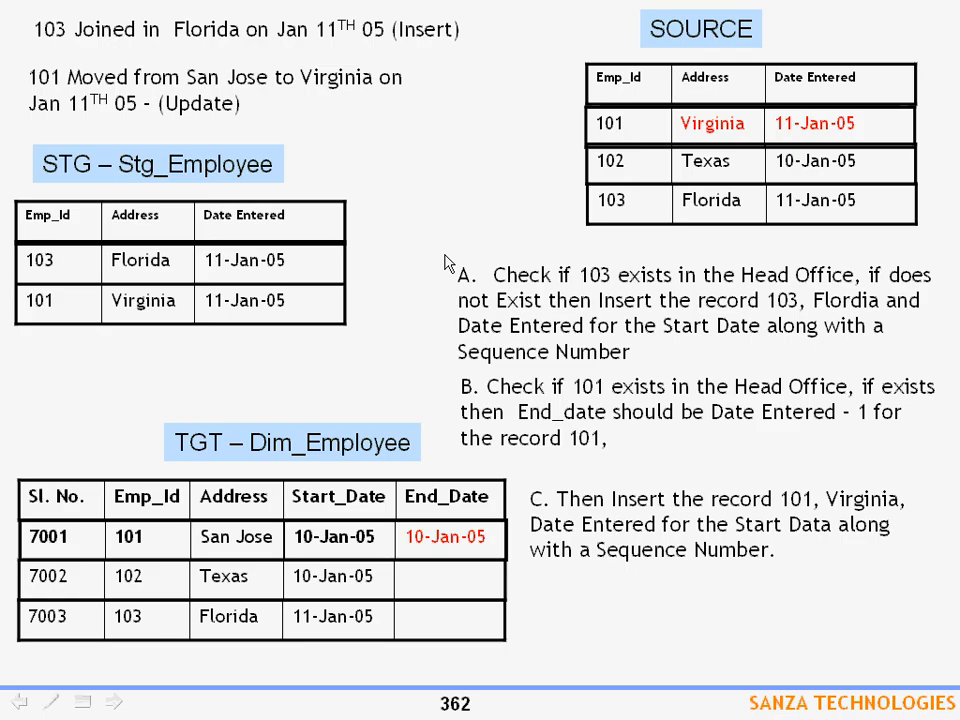
click(445, 255)
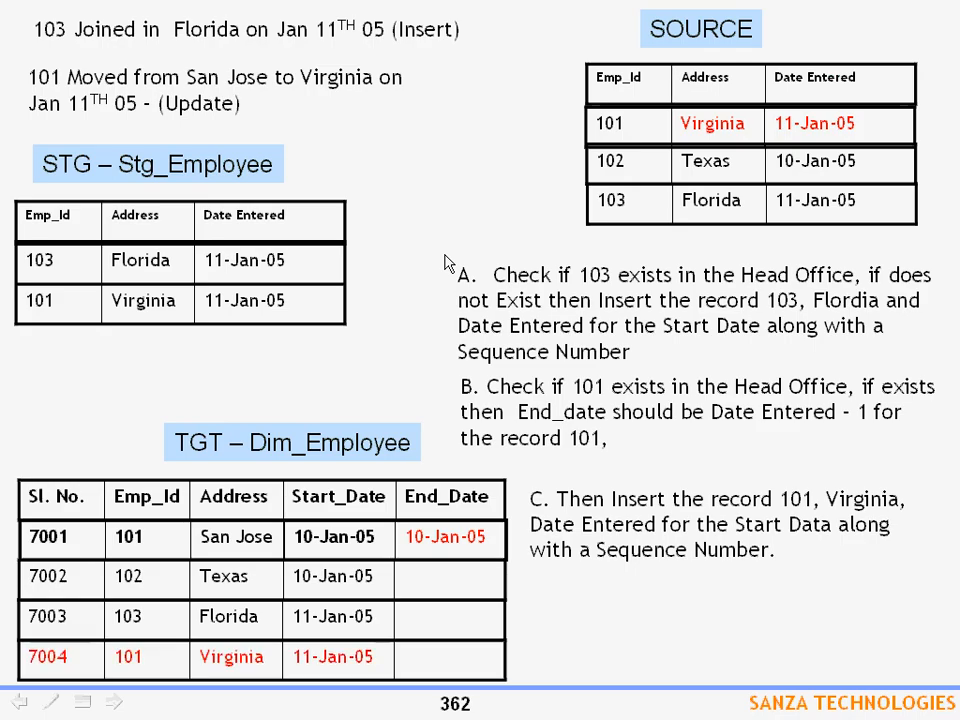
click(445, 262)
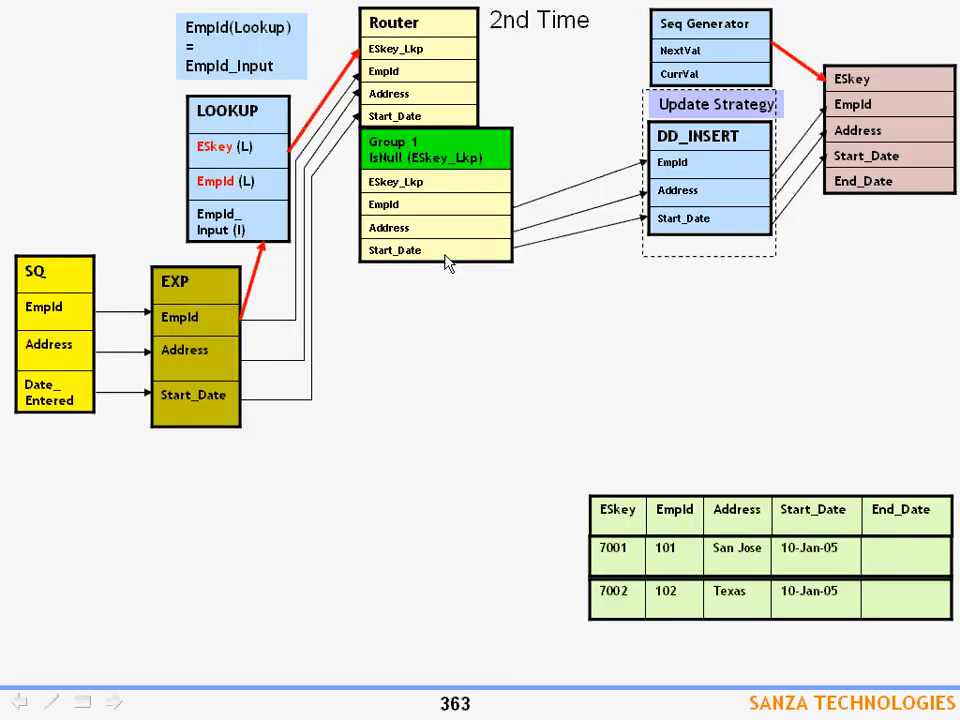
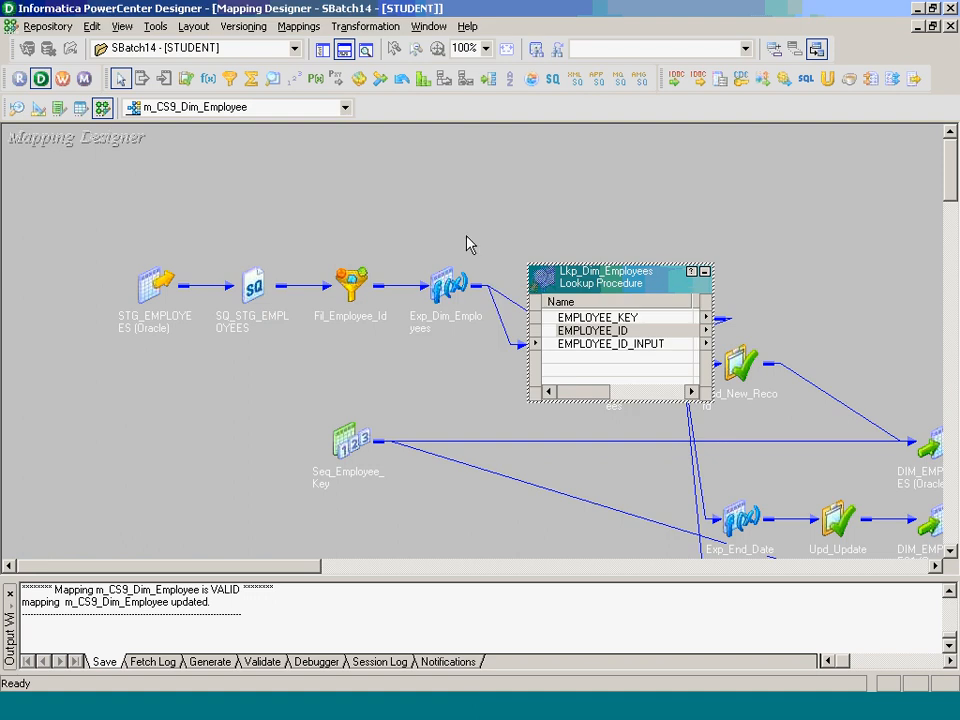
- Review m_CS9_Dim_Employee's name and comment settings under Mappings > Edit, then switch to Workflow Manager
click(295, 28)
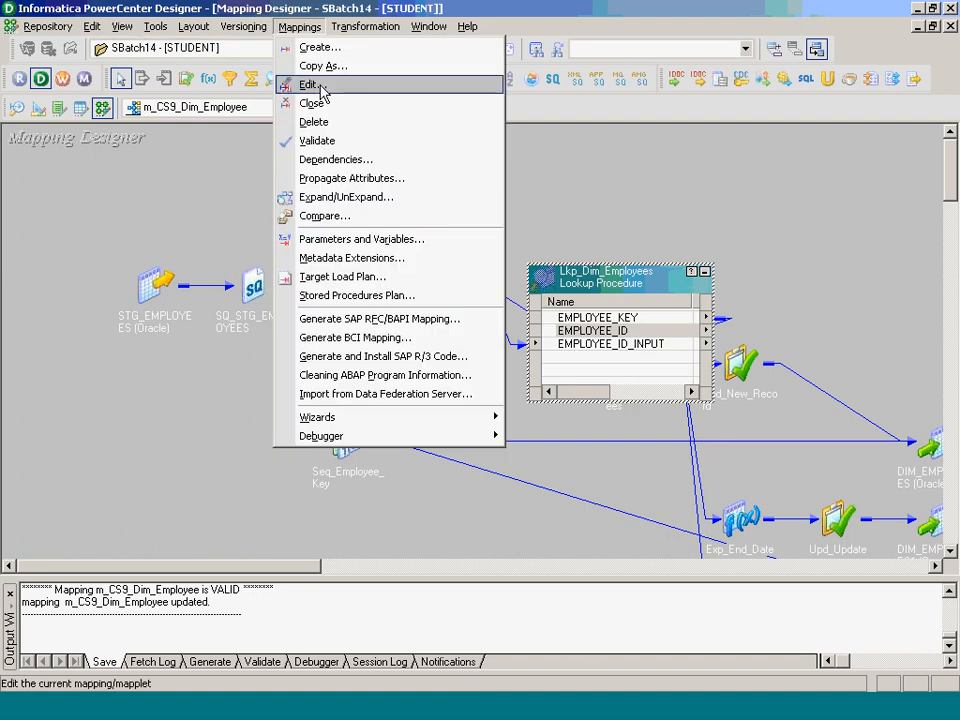
click(310, 86)
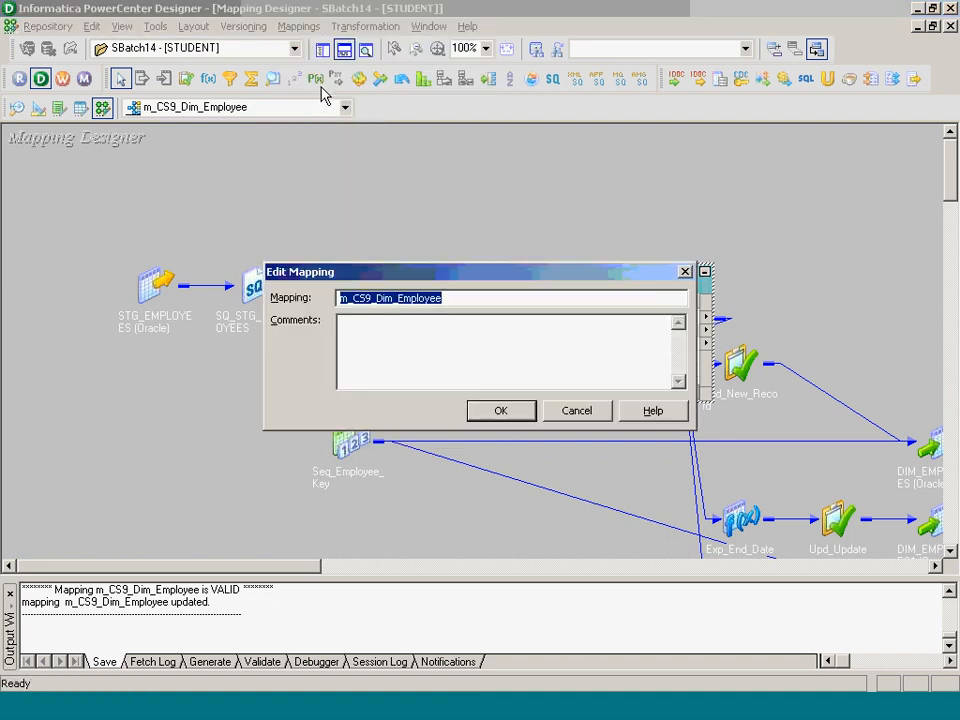
click(501, 410)
click(565, 710)
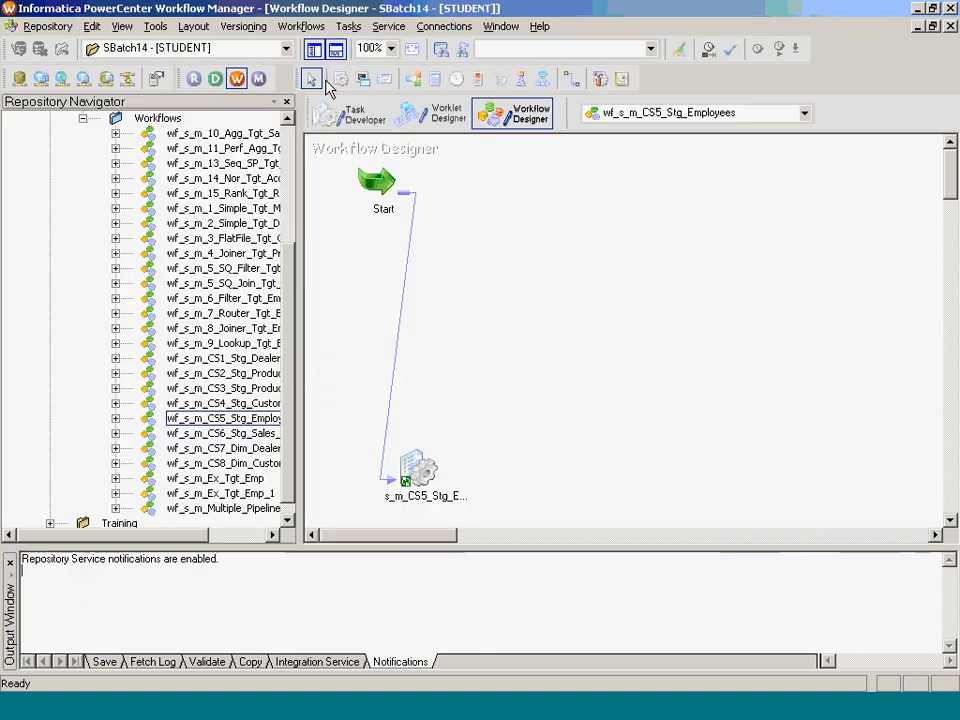
- Clear all tasks off the Task Developer workspace
click(350, 113)
right_click(508, 258)
click(553, 281)
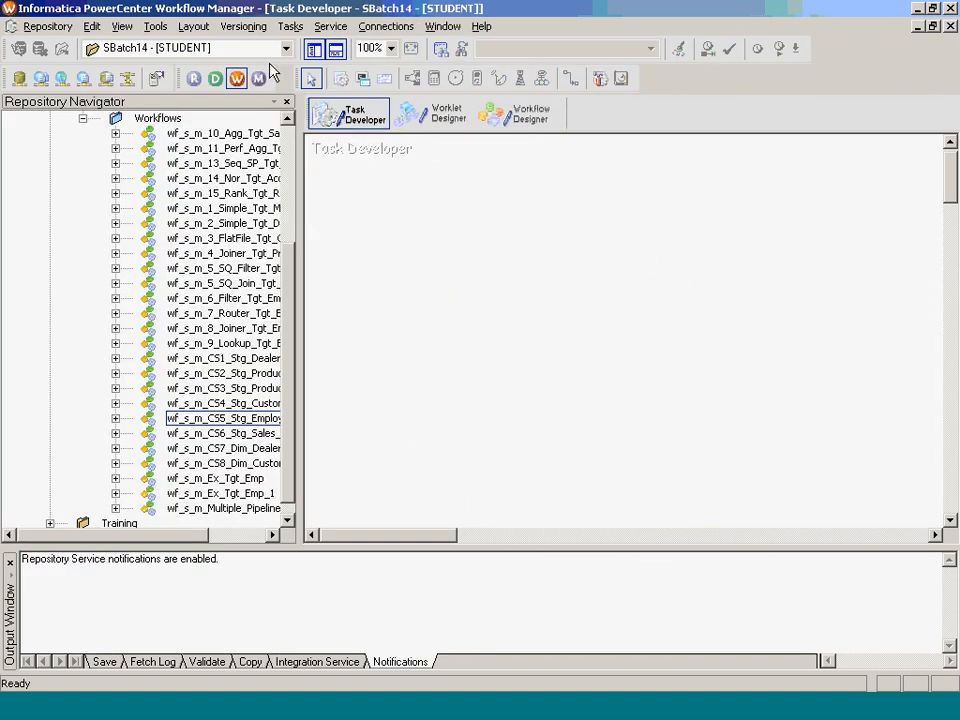
- Create a reusable session s_m_CS9_Dim_Employee for mapping m_CS9_Dim_Employee and open its settings
click(290, 26)
click(320, 45)
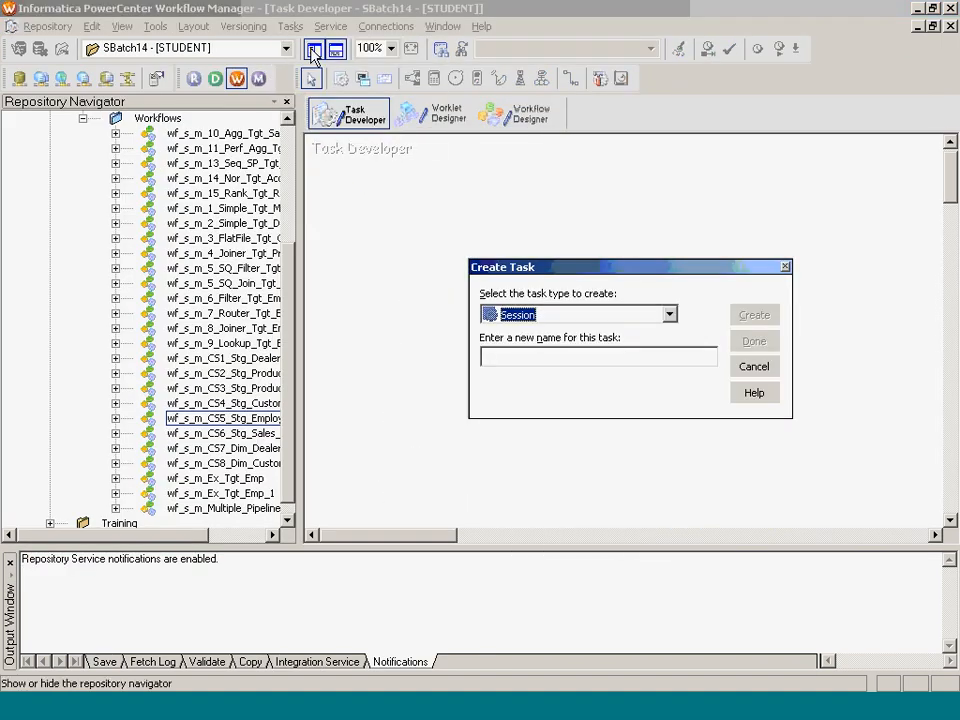
key(Tab)
text(s_m_CS5_Dim_Employee)
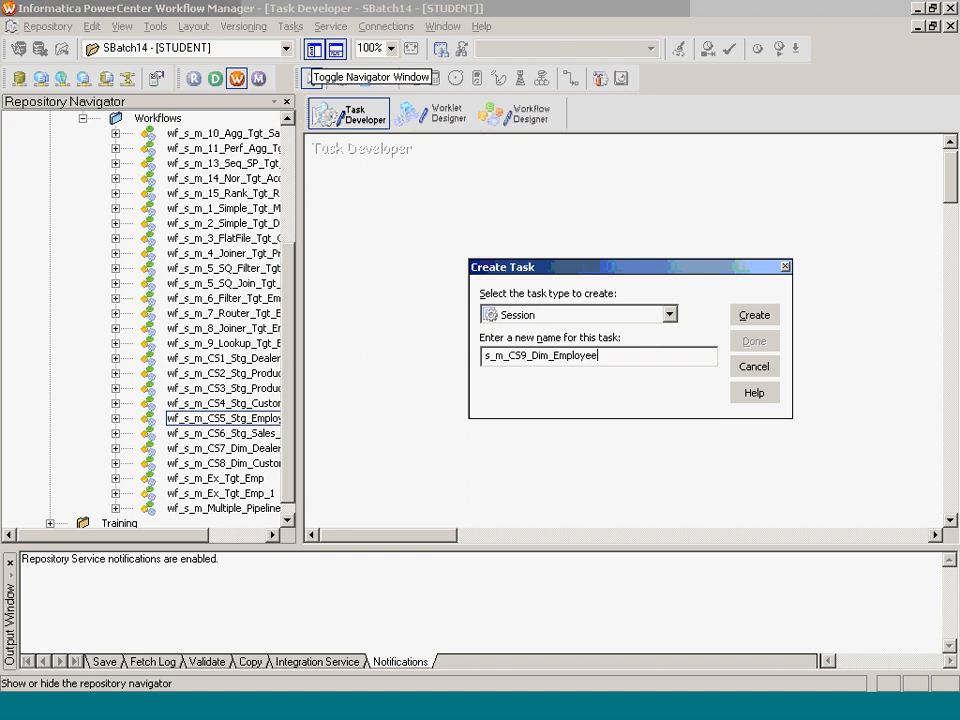
key(Return)
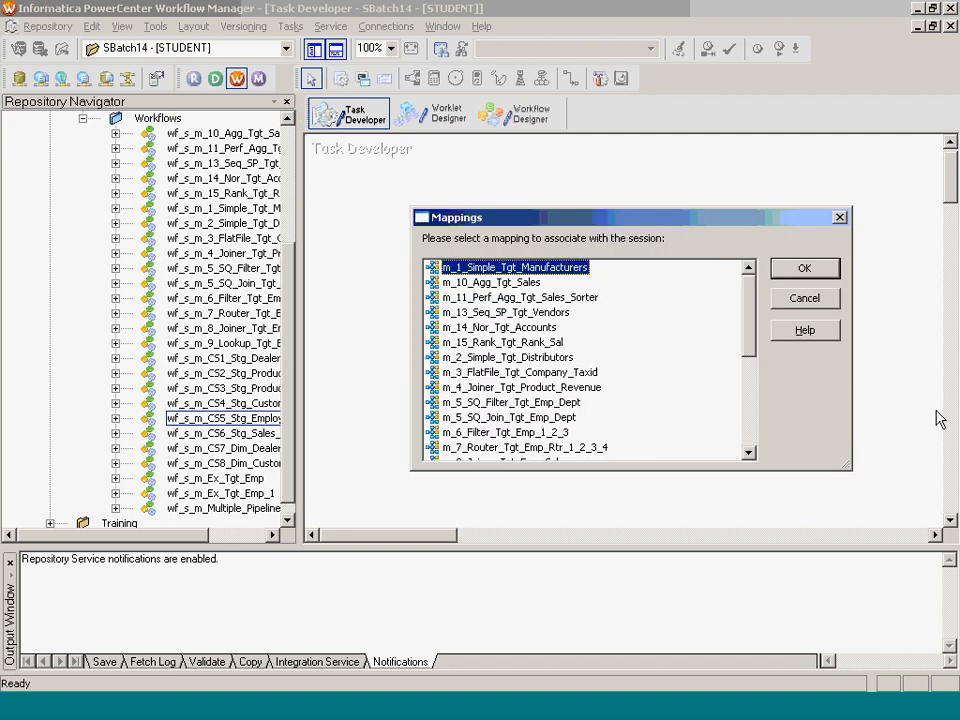
scroll(551, 424, down, 4)
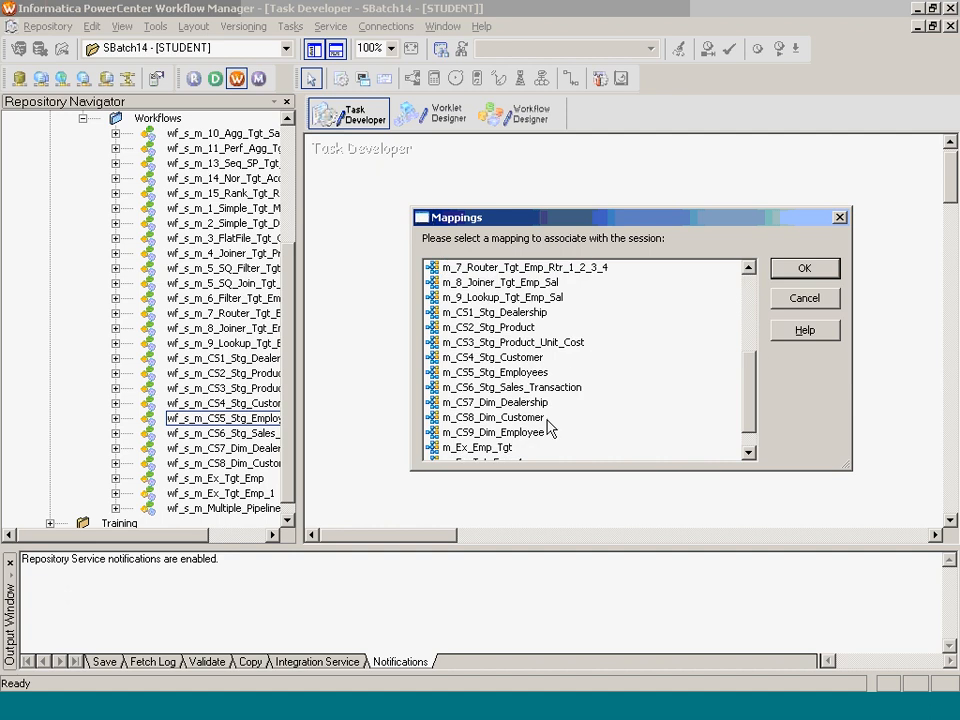
click(536, 432)
click(804, 268)
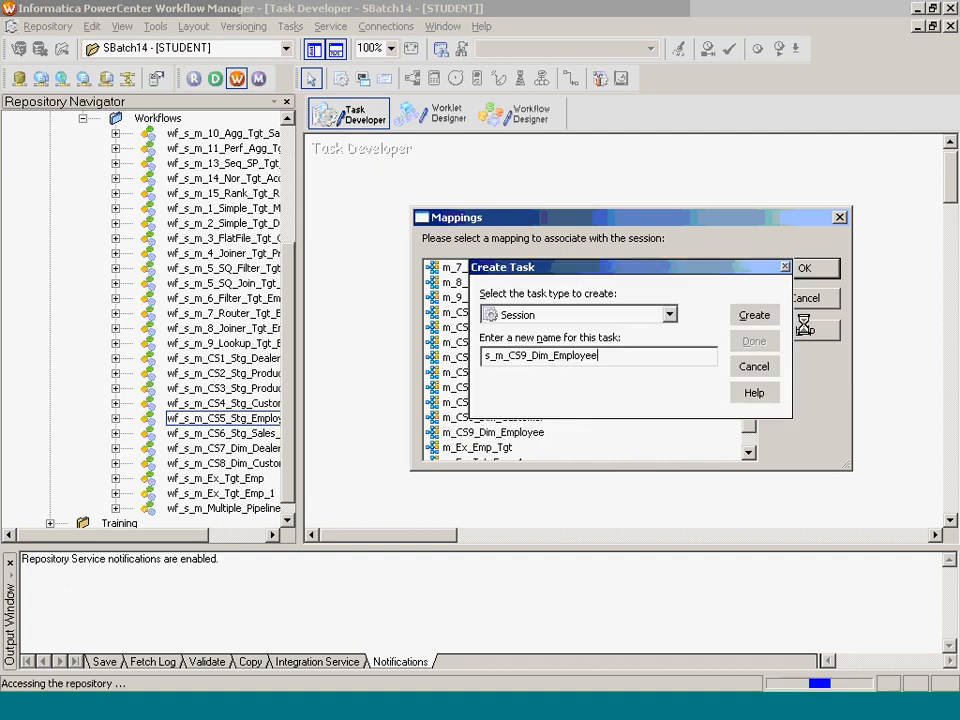
click(751, 339)
double_click(386, 150)
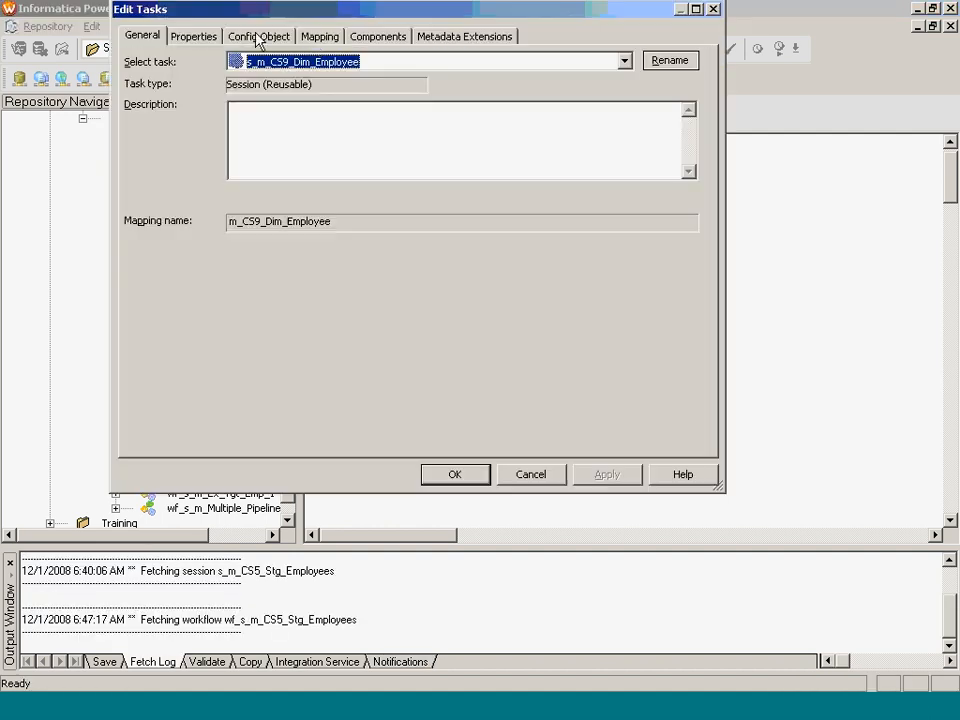
- Set the SQ_STG_EMPLOYEES source connection to DEV_STG_SB14
click(318, 38)
click(222, 167)
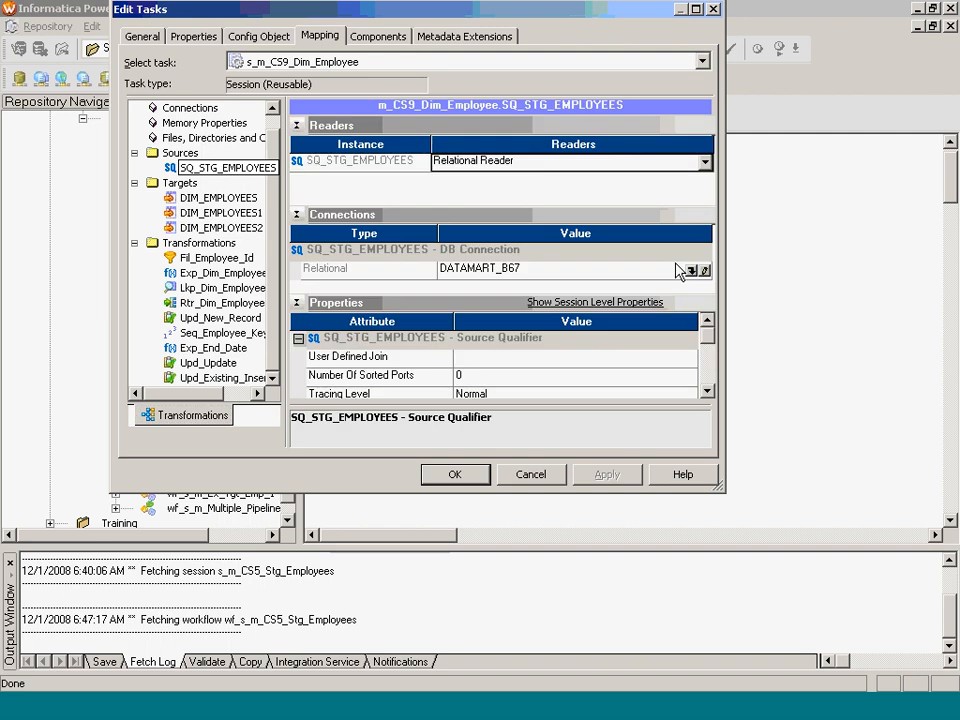
click(692, 269)
click(458, 321)
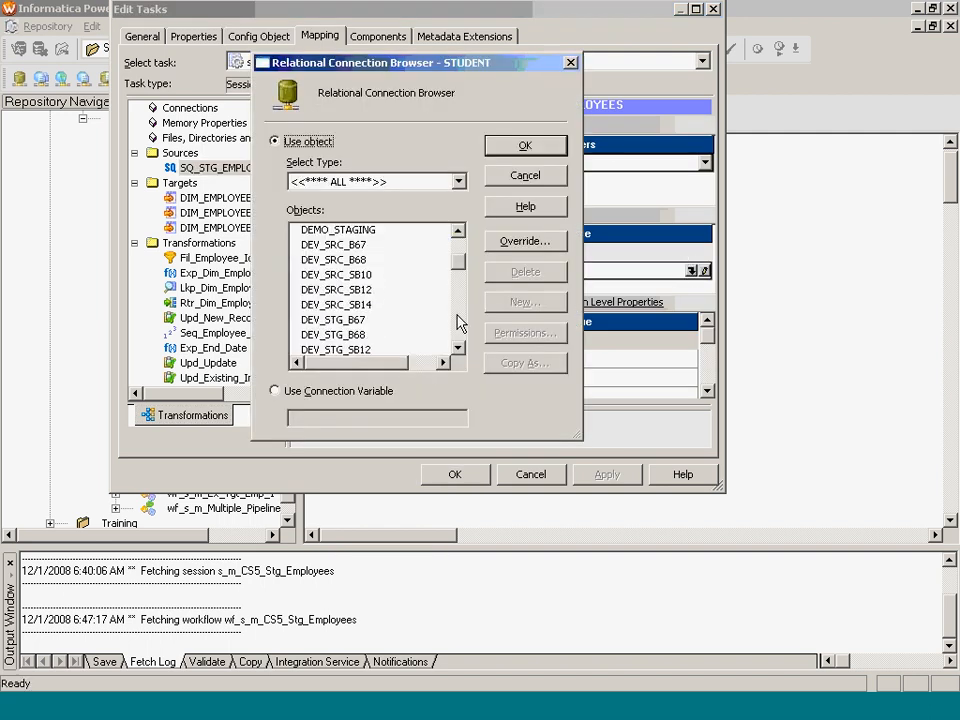
click(456, 274)
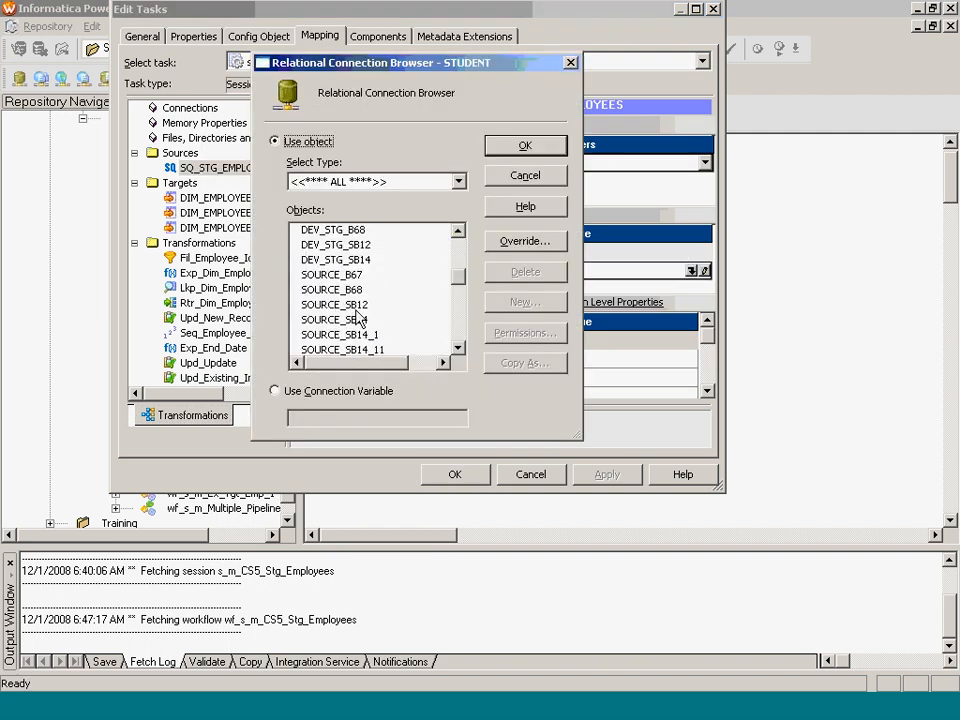
click(362, 260)
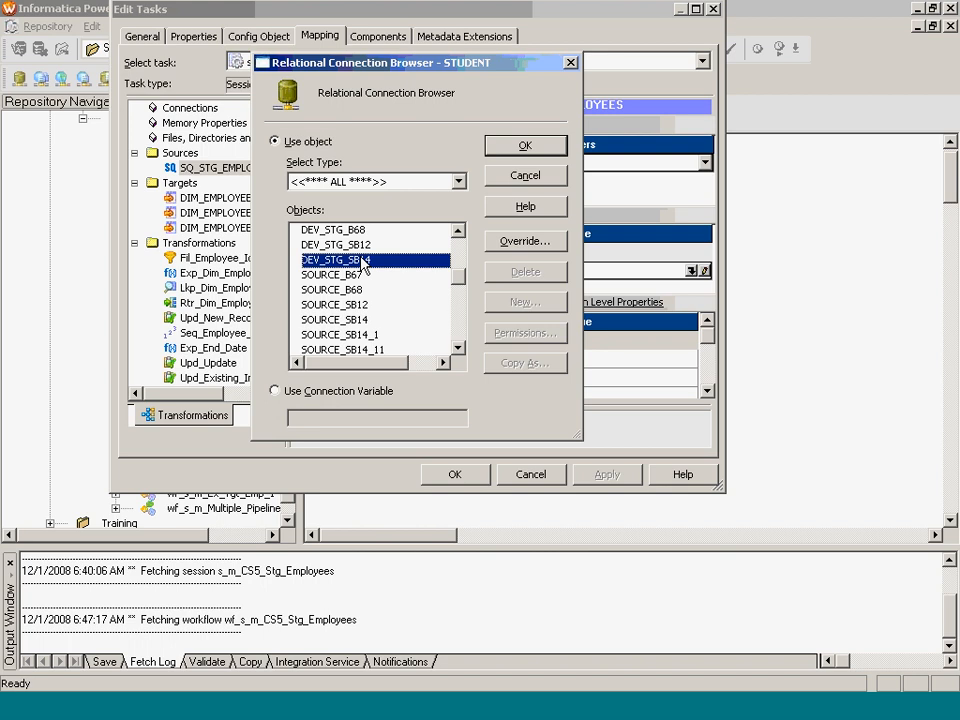
click(525, 149)
- Set targets DIM_EMPLOYEES, DIM_EMPLOYEES1 and DIM_EMPLOYEES2 to the DATAMART_SB14 connection
click(250, 200)
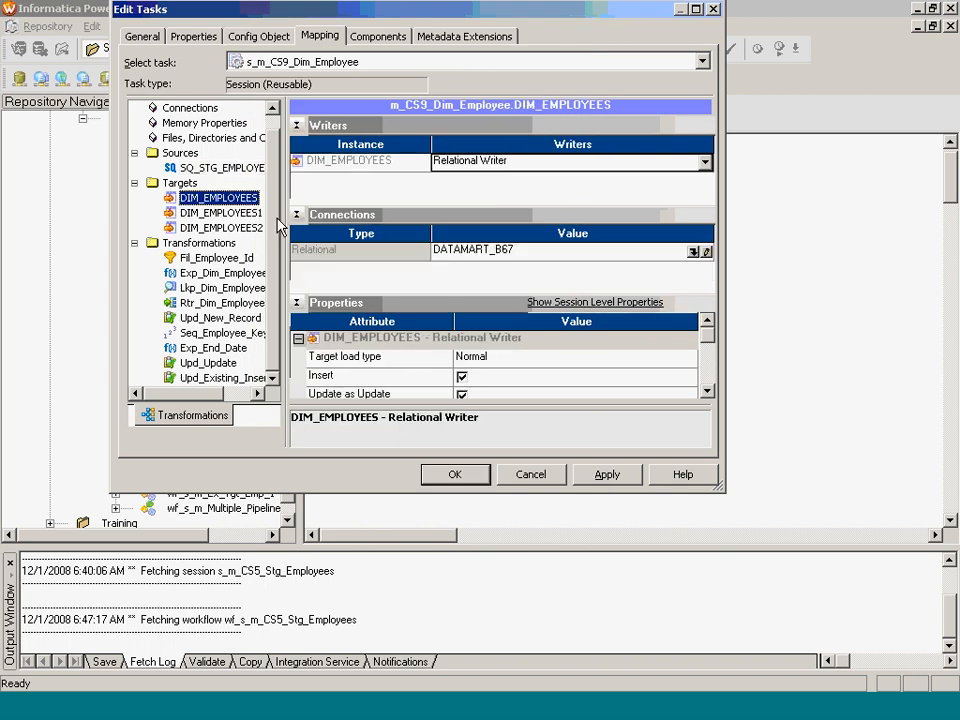
click(690, 256)
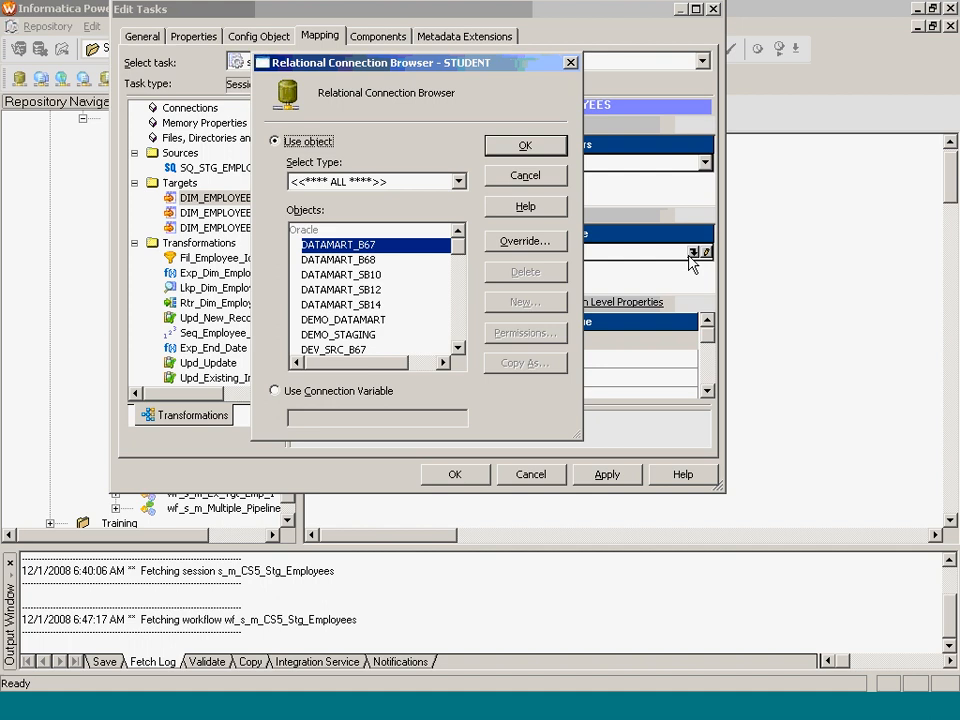
click(368, 304)
click(525, 147)
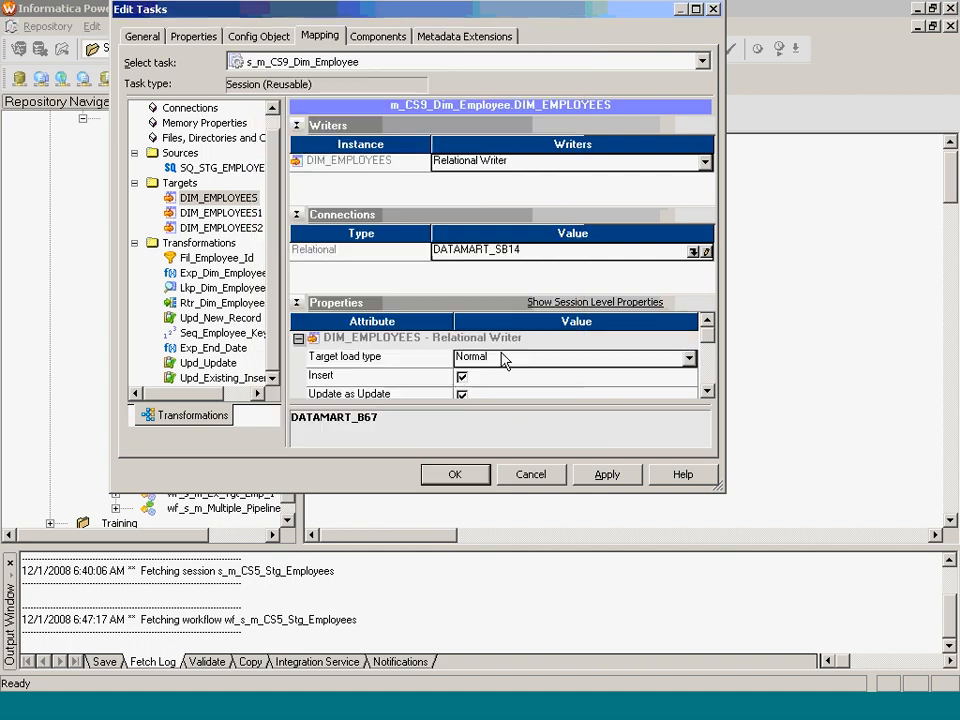
click(506, 359)
click(222, 213)
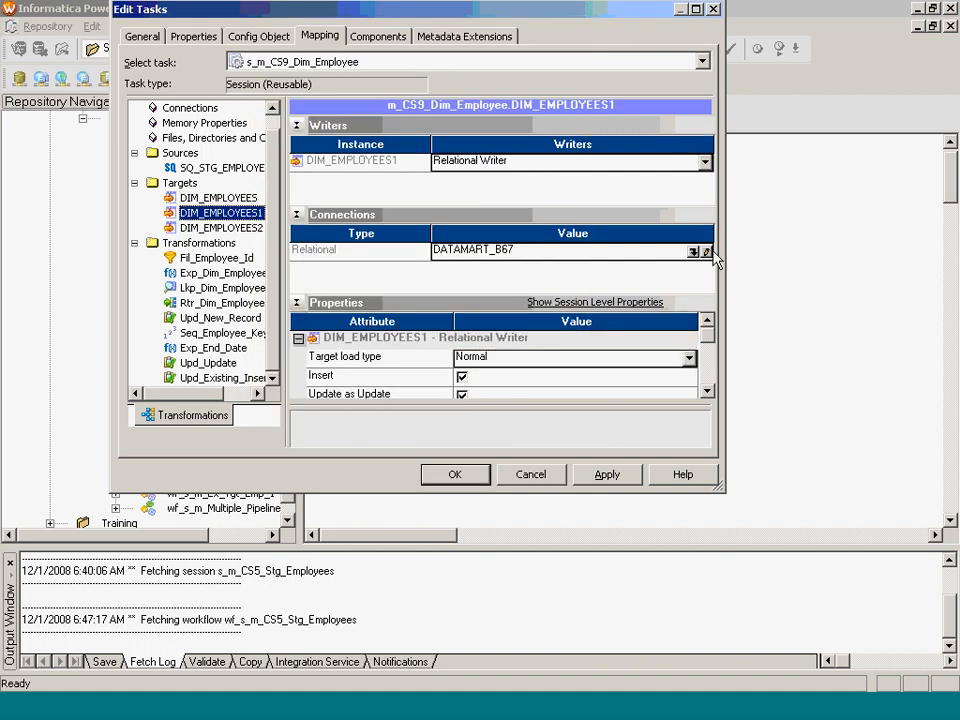
click(692, 252)
click(387, 304)
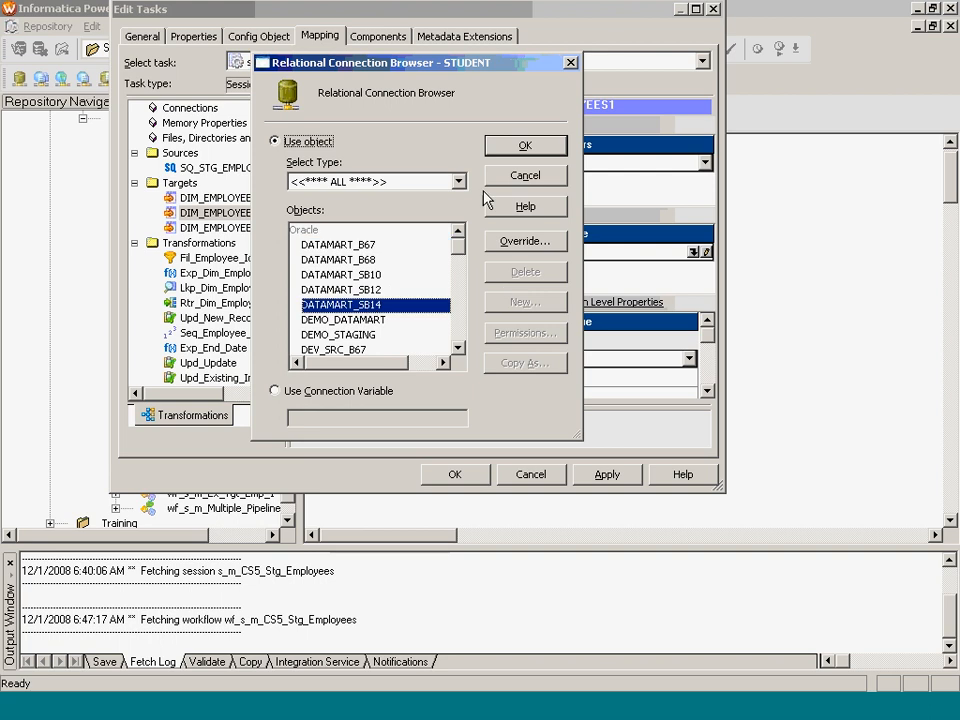
click(525, 146)
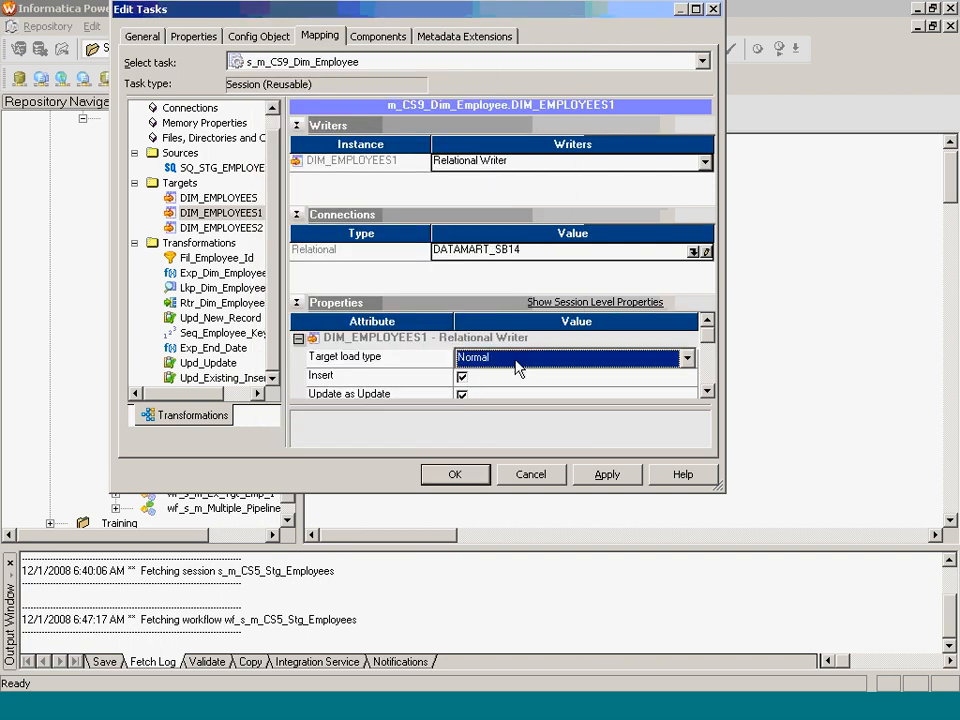
click(221, 228)
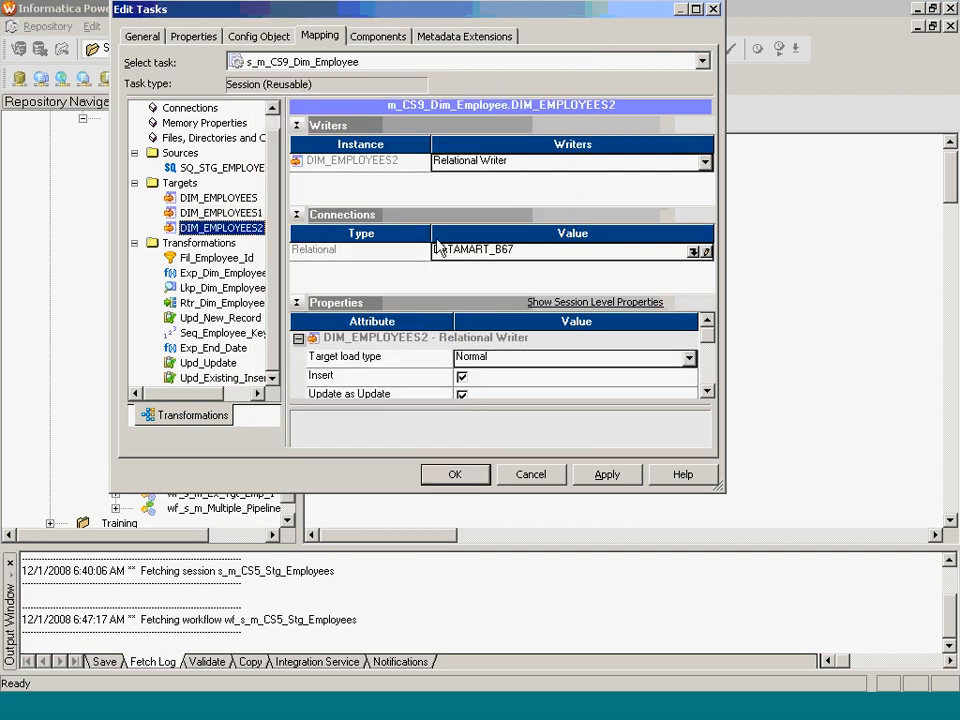
click(693, 251)
click(384, 304)
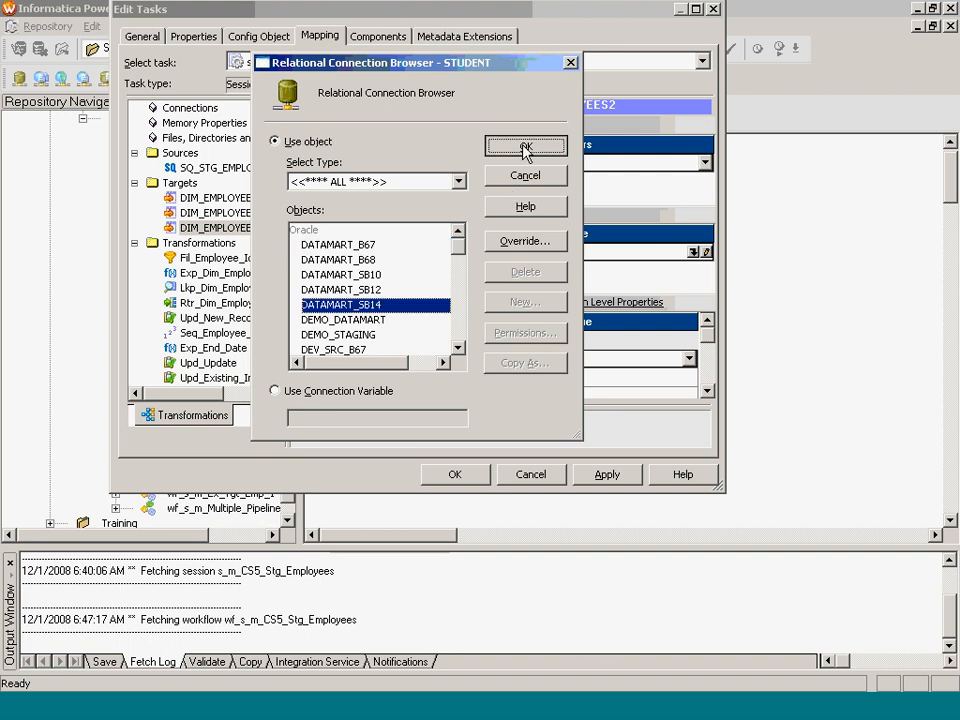
click(525, 146)
- Point the Lkp_Dim_Employees lookup at DATAMART_SB14 and close the session settings
click(263, 289)
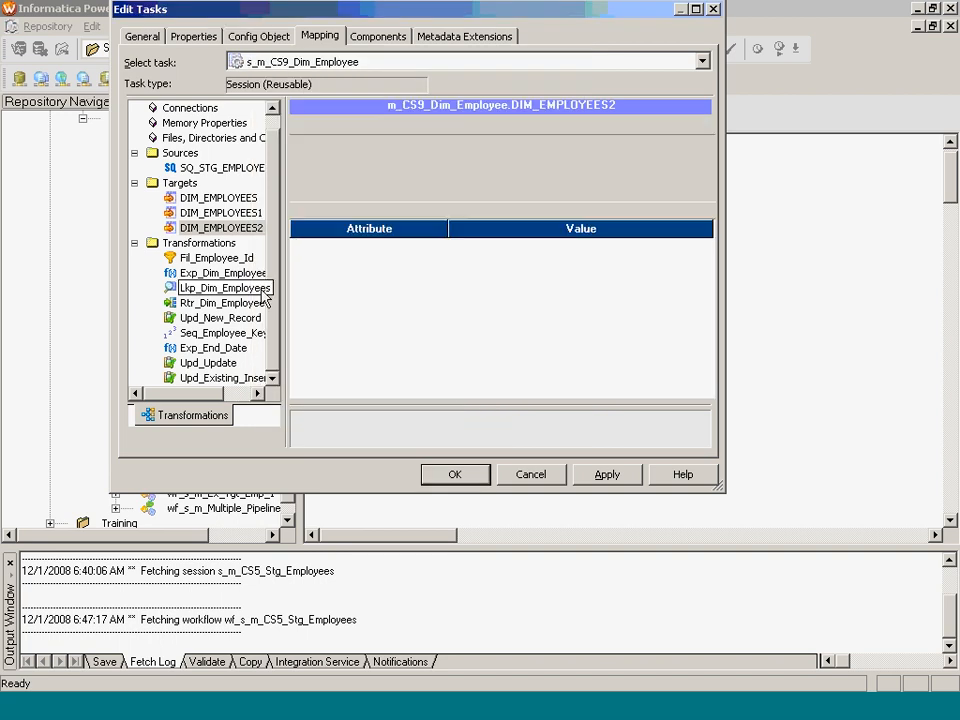
click(706, 162)
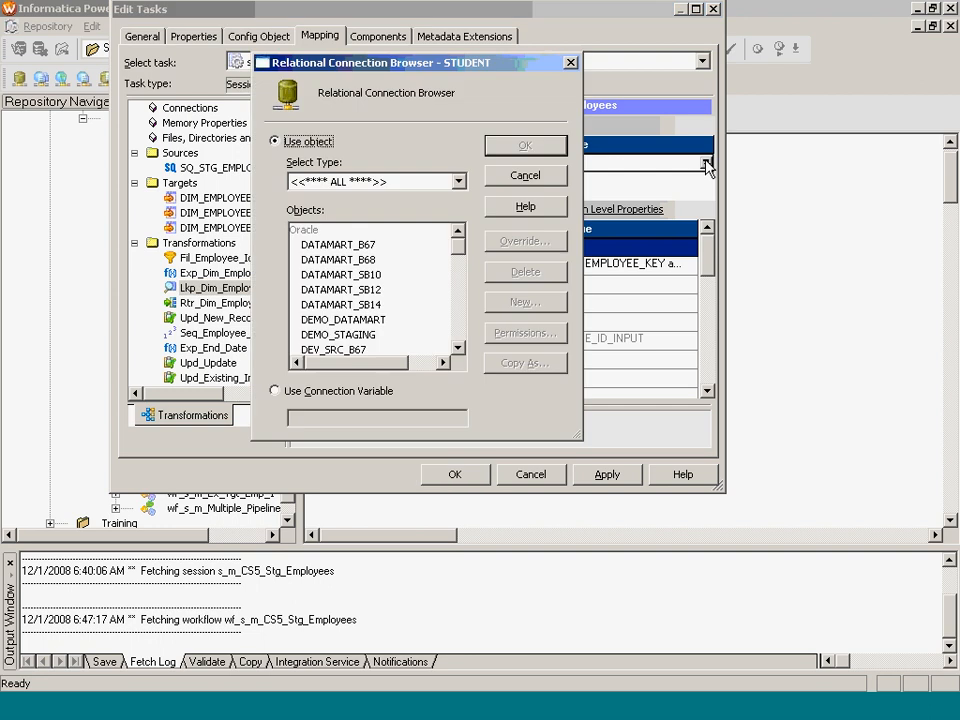
click(372, 304)
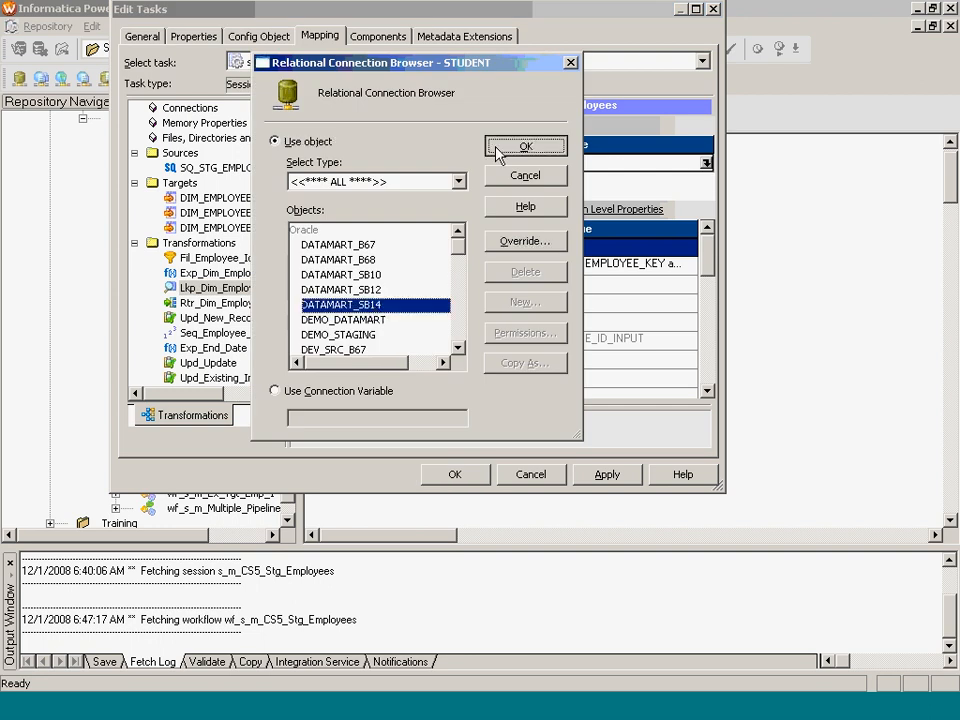
click(525, 147)
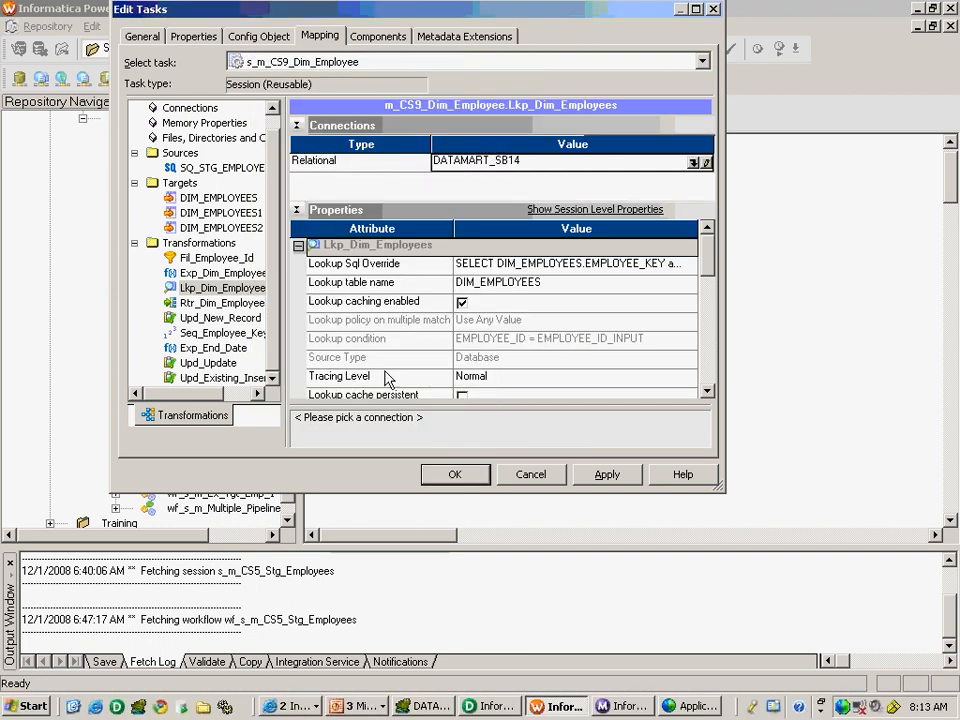
click(455, 475)
click(540, 117)
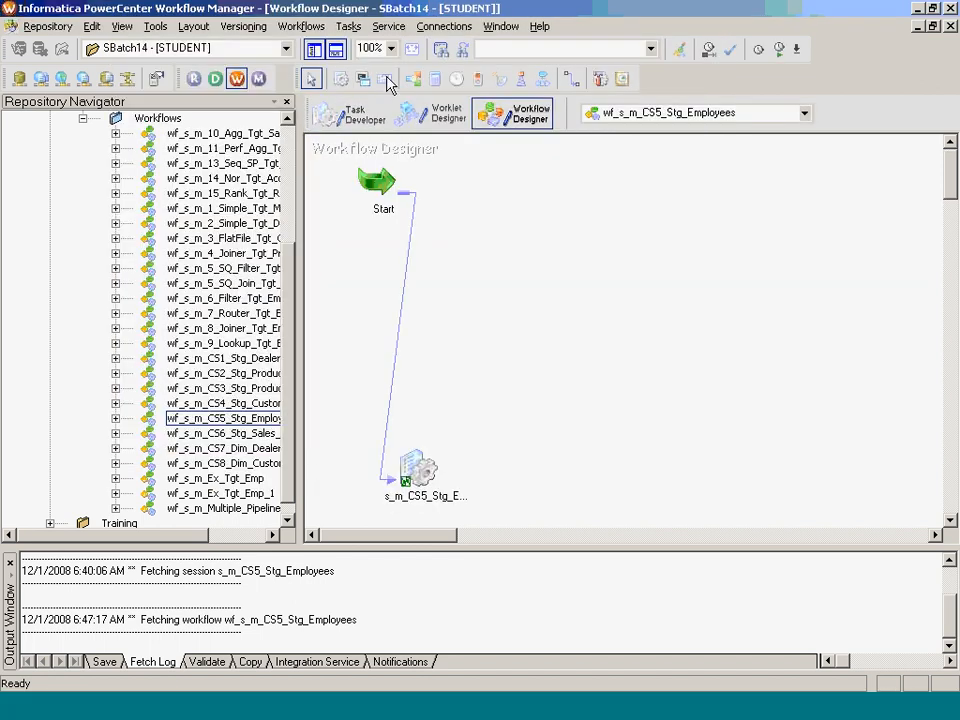
- Close the CS5 staging workflow and expand the Sessions folder
click(301, 26)
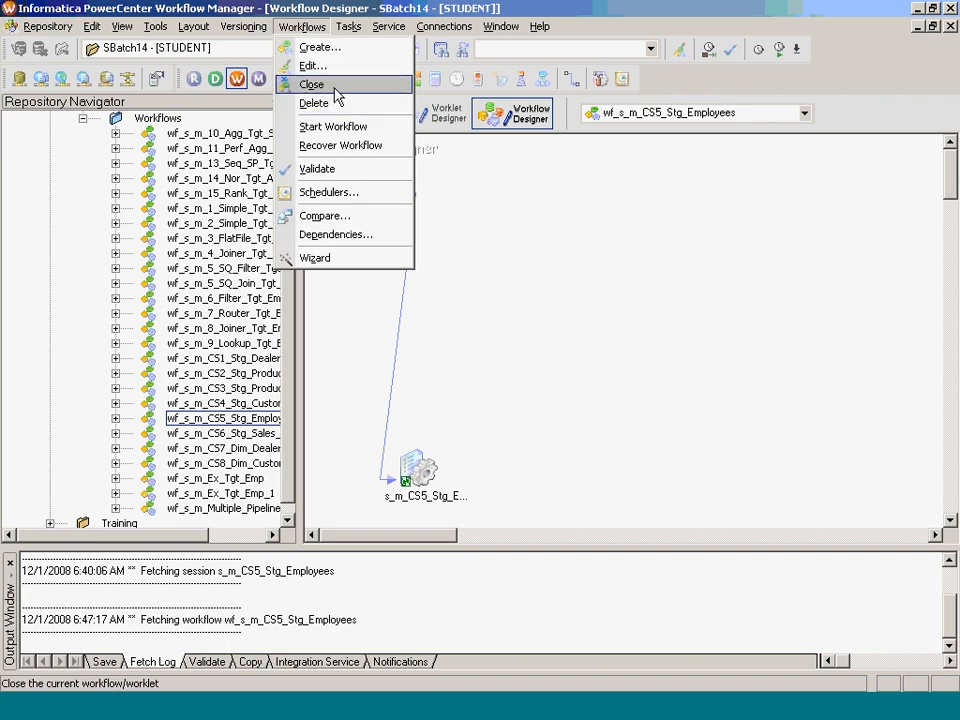
click(335, 88)
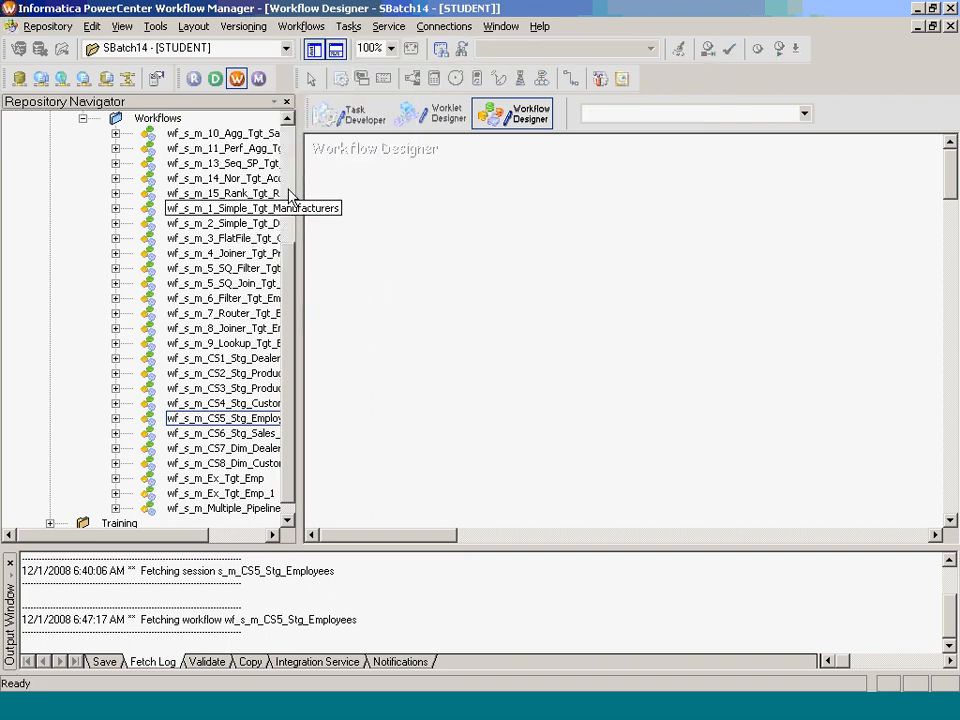
scroll(290, 197, up, 4)
click(86, 298)
click(84, 265)
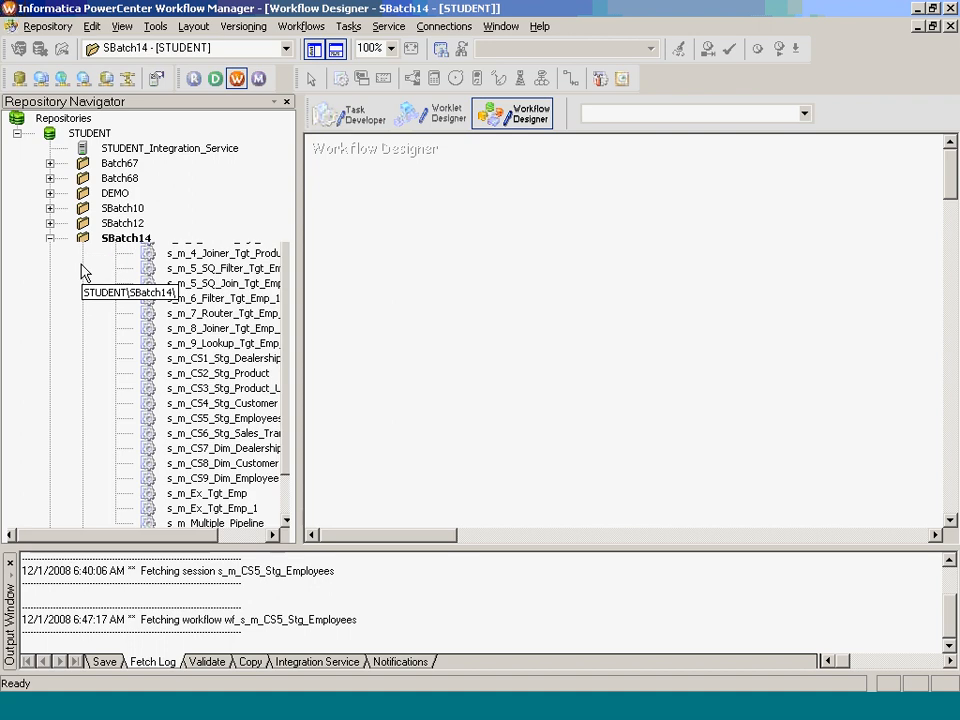
- Create workflow wf_s_m_CS9_Dim_Employee from session s_m_CS9_Dim_Employee and start it
drag(238, 479, 430, 473)
text(wf_s_)
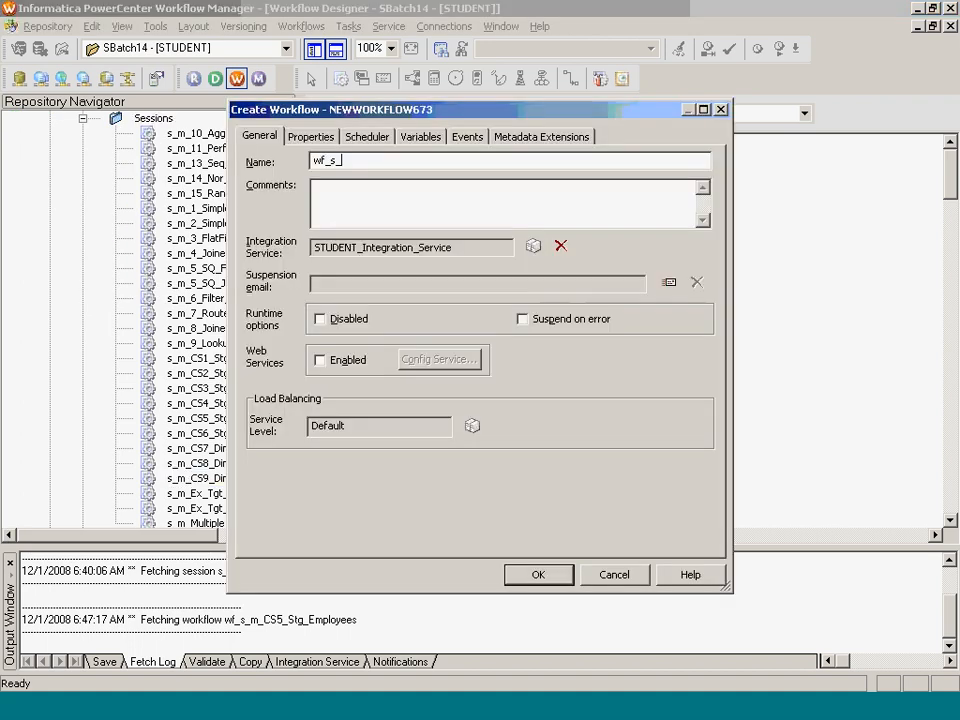
text(m_CS9_Dim_Employee)
key(Return)
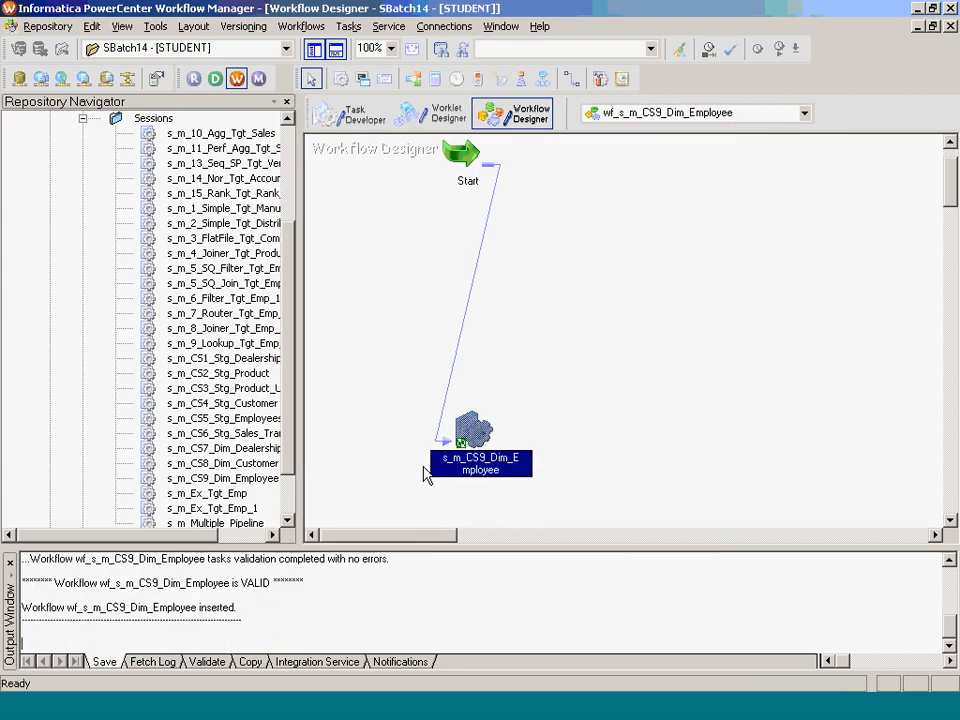
right_click(608, 274)
click(693, 462)
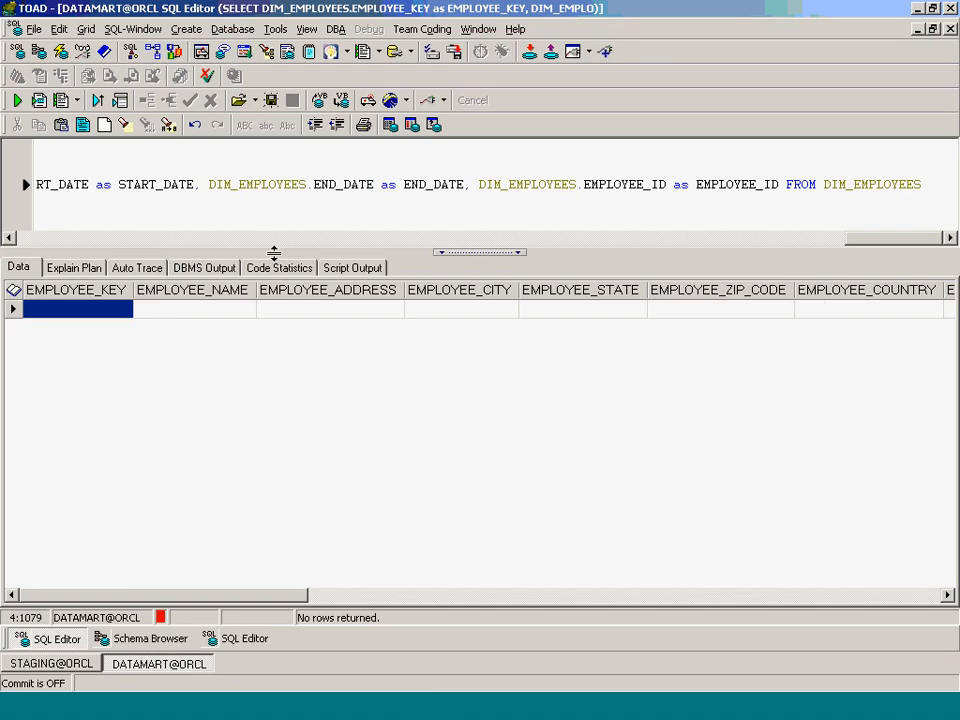
- Run the select * from dim_employees query
click(112, 238)
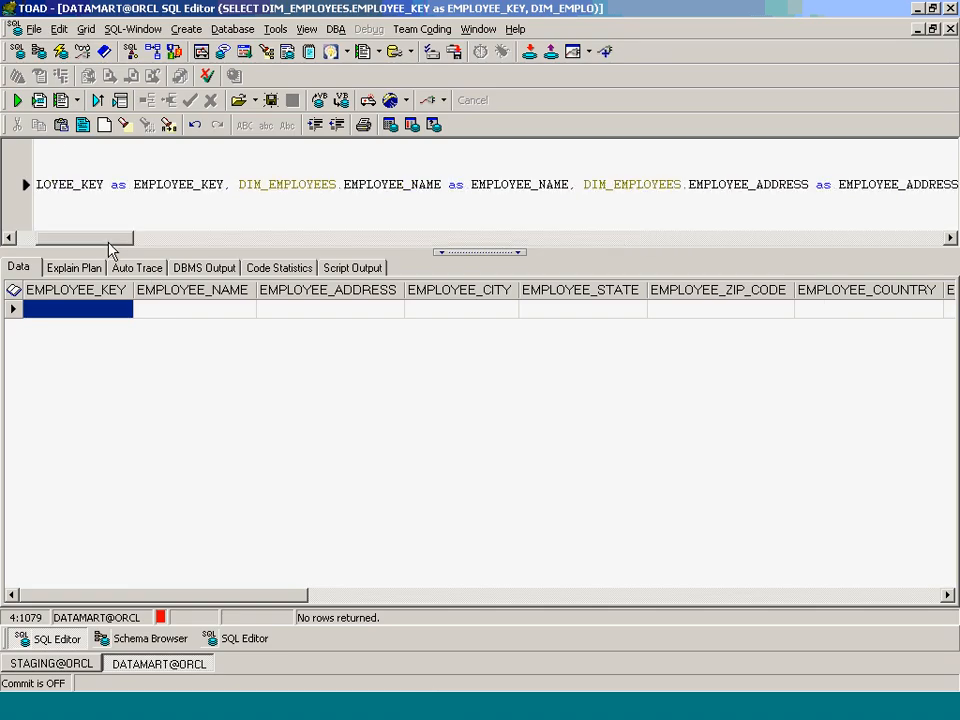
click(25, 238)
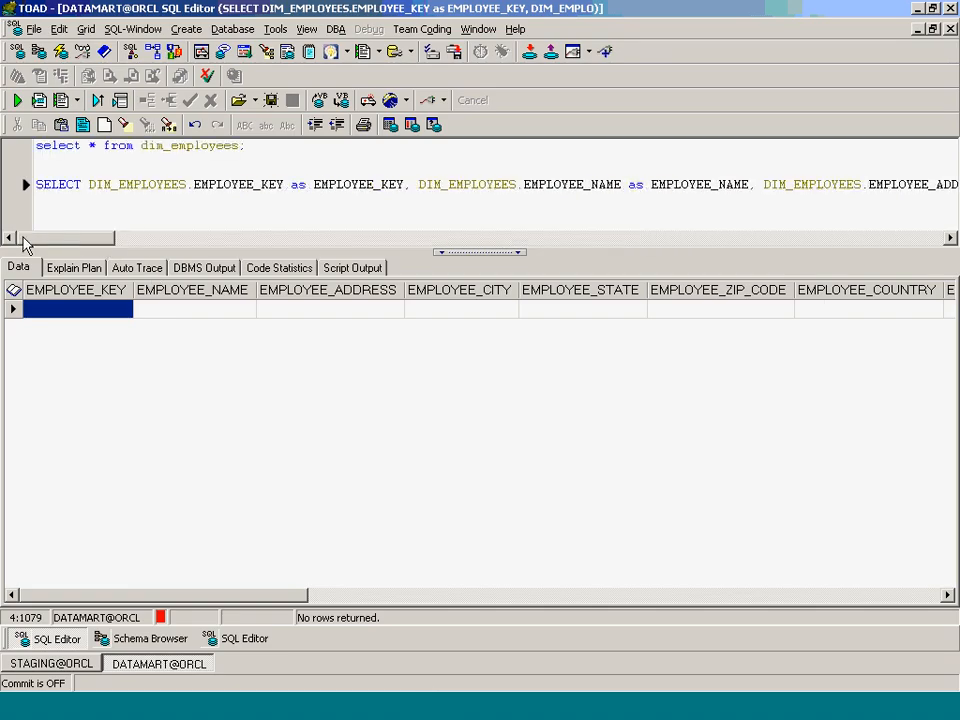
click(280, 145)
key(F9)
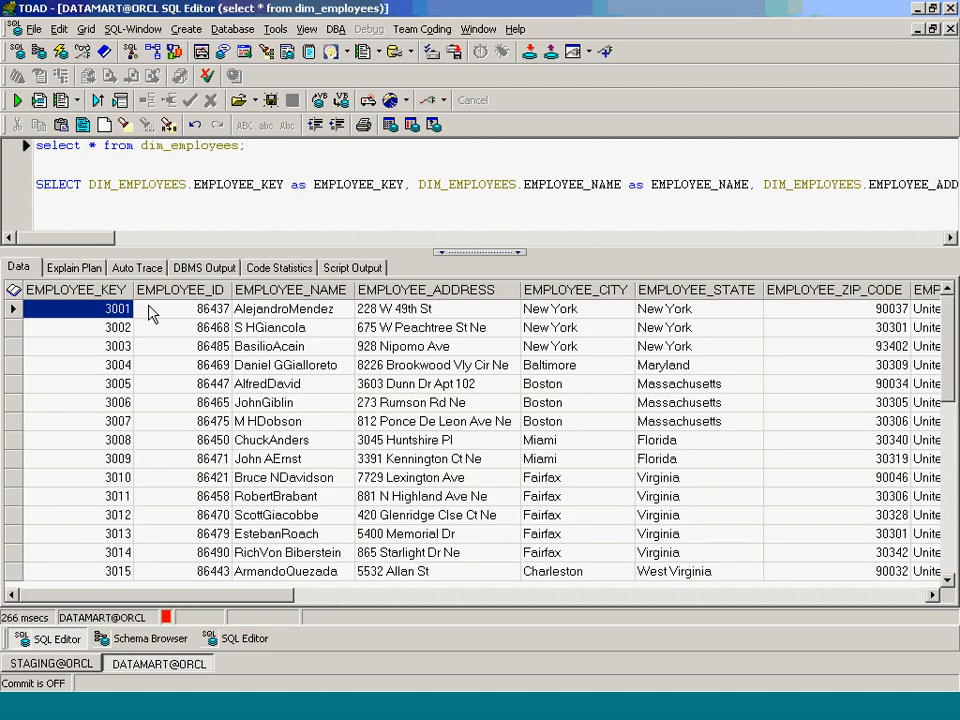
- Scroll through the DIM_EMPLOYEES results, checking age group and START_DATE values
click(819, 597)
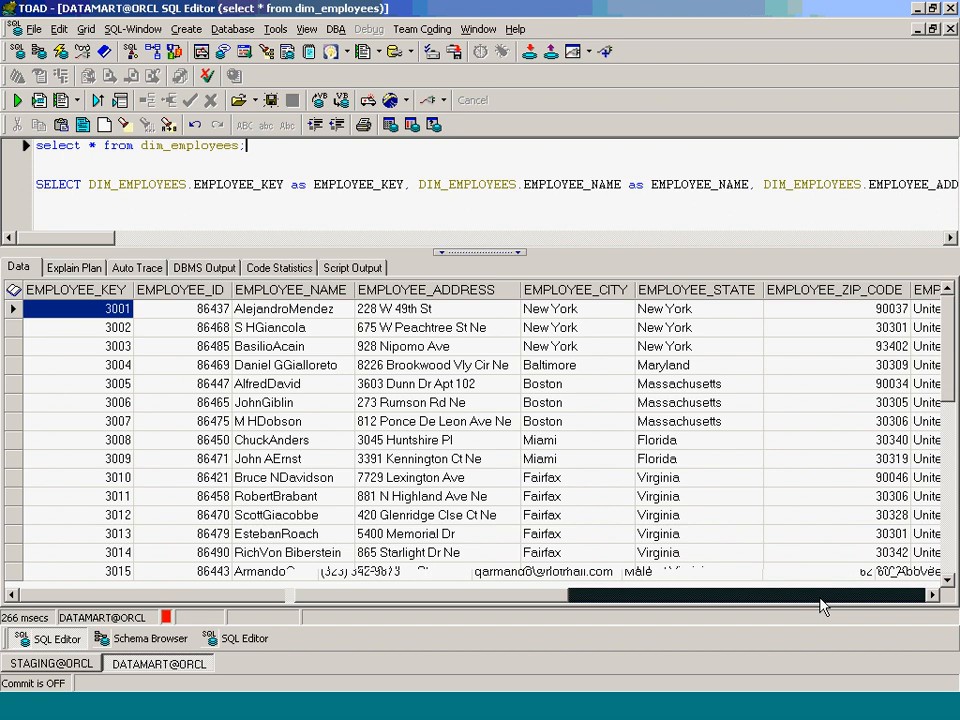
drag(527, 601, 383, 591)
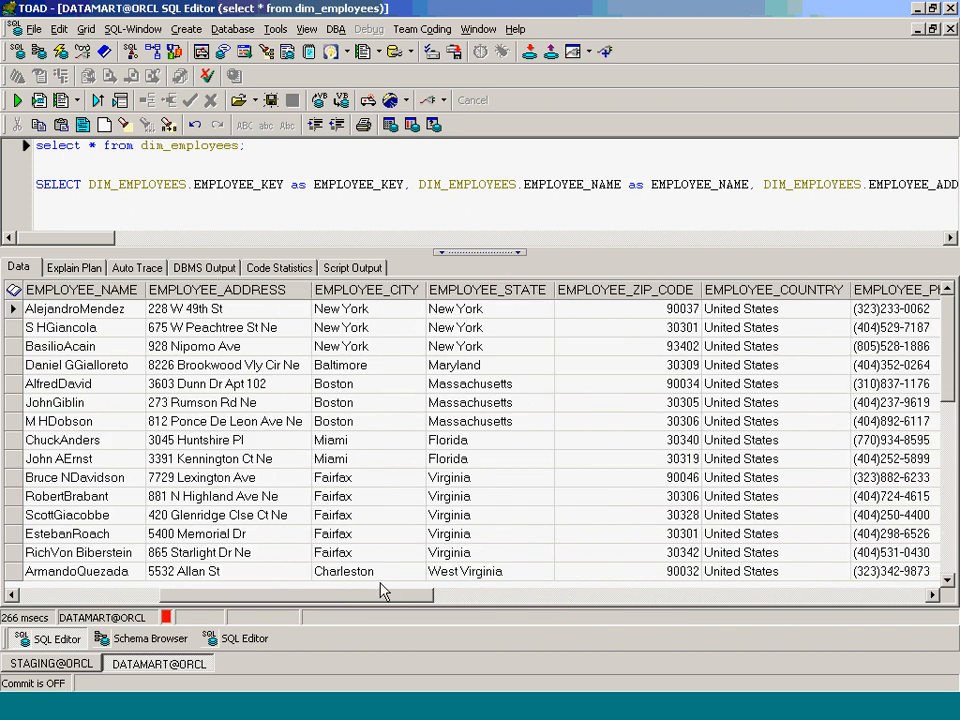
click(13, 596)
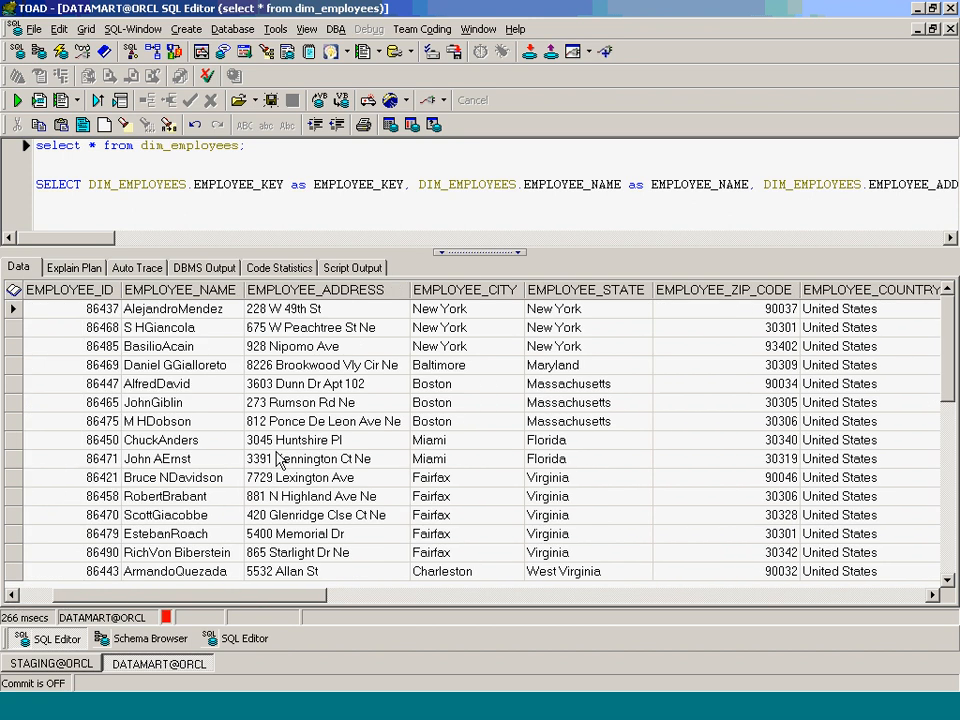
click(181, 444)
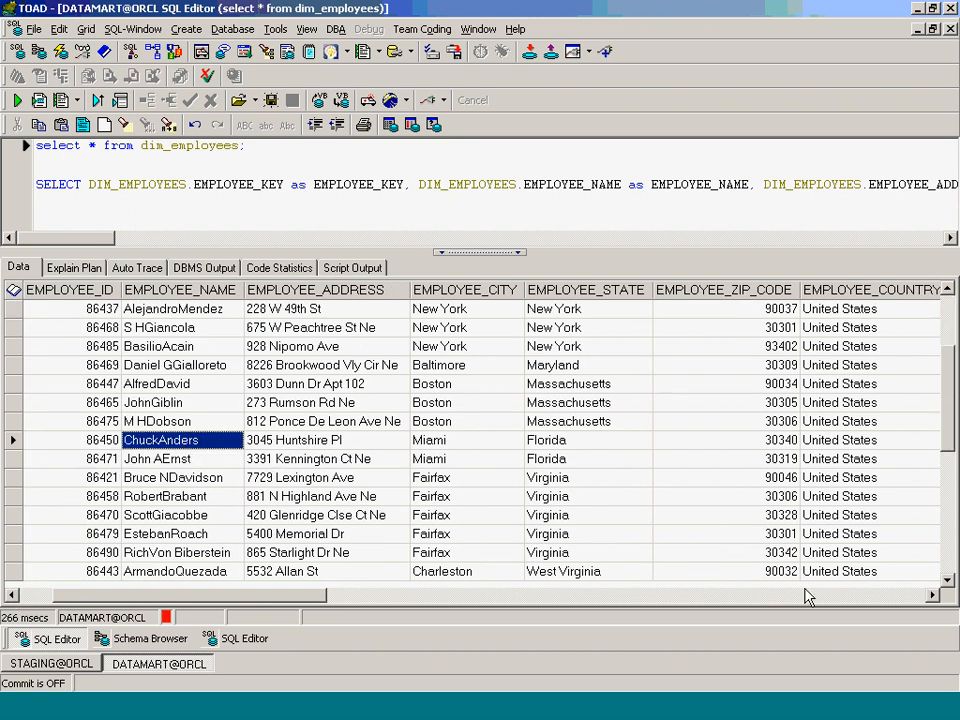
click(799, 596)
click(107, 403)
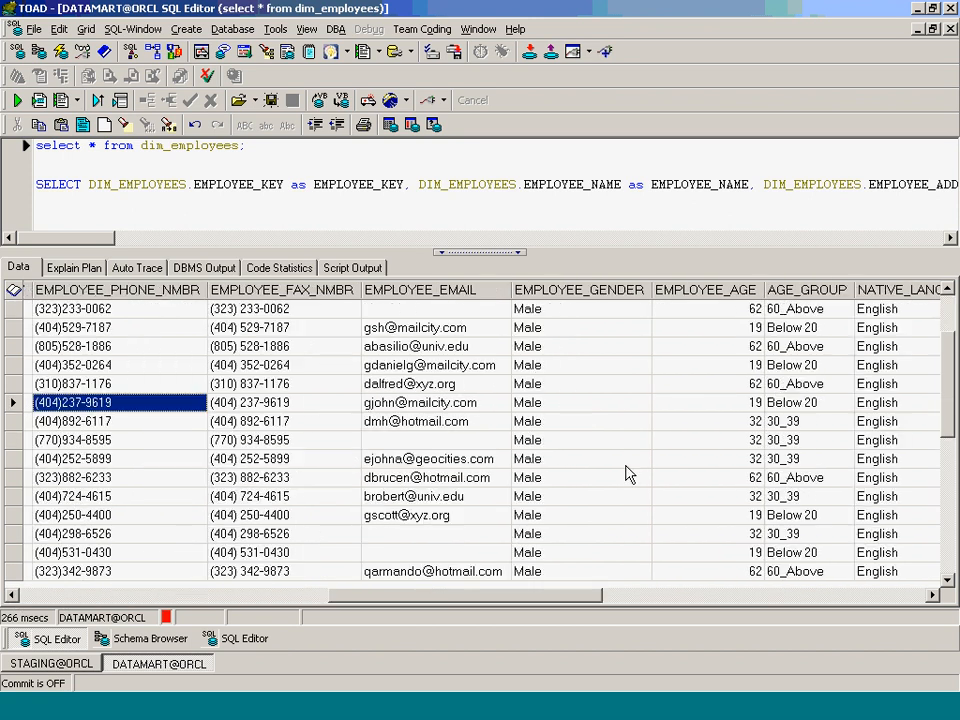
click(575, 440)
click(788, 498)
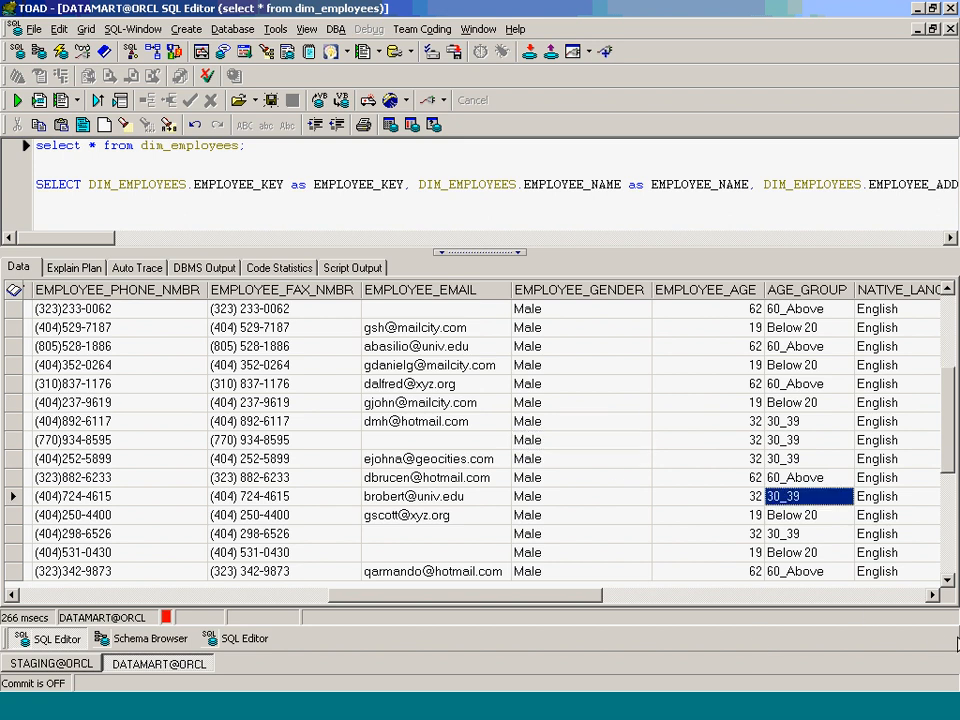
click(911, 597)
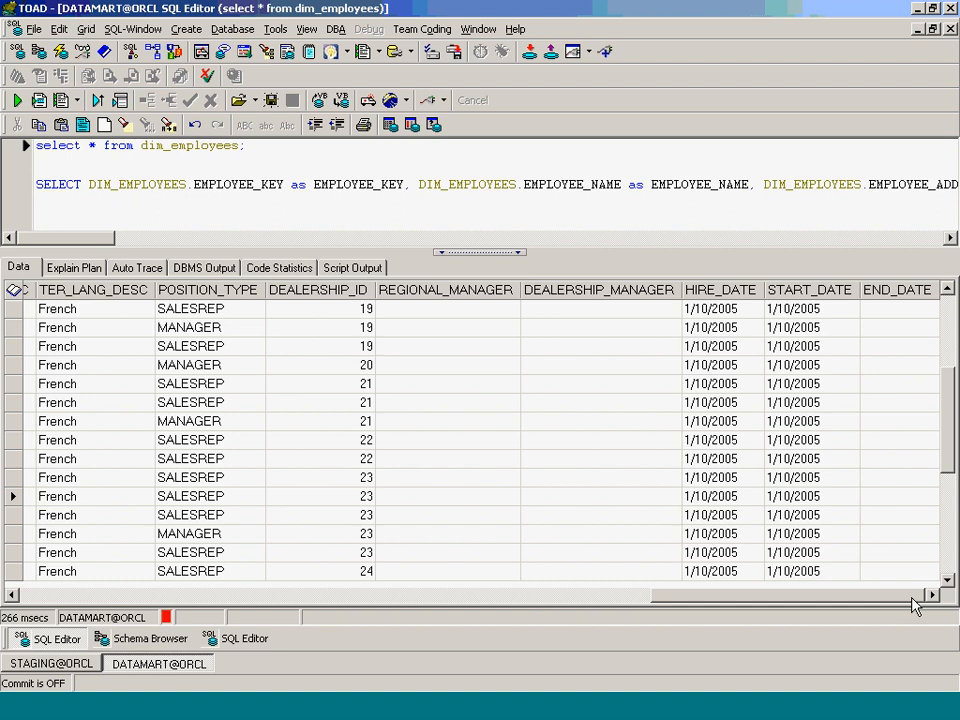
click(804, 386)
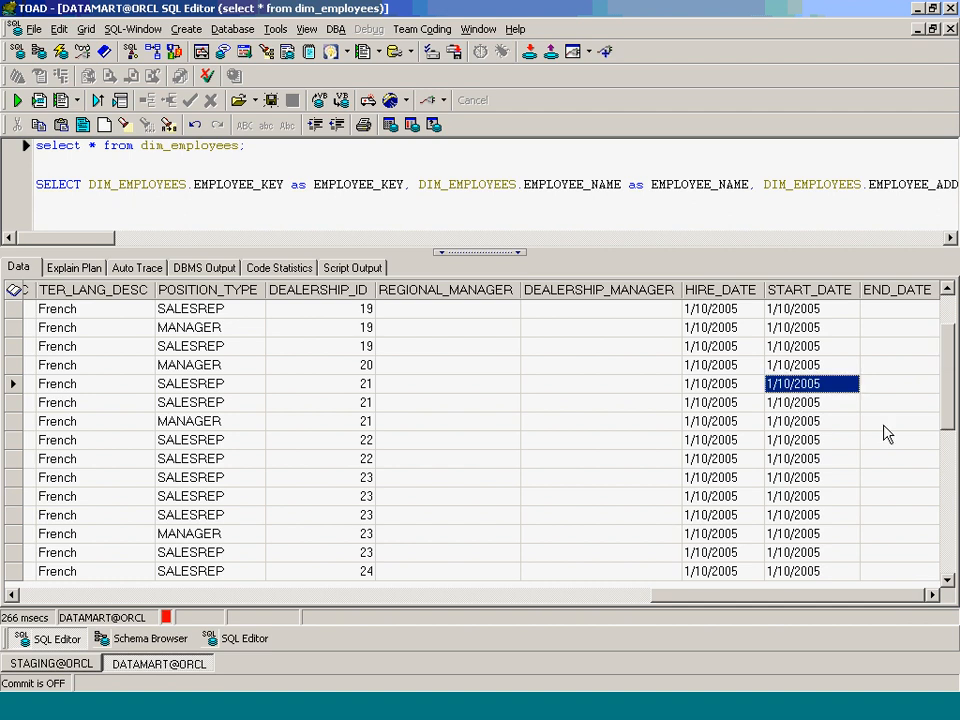
click(37, 596)
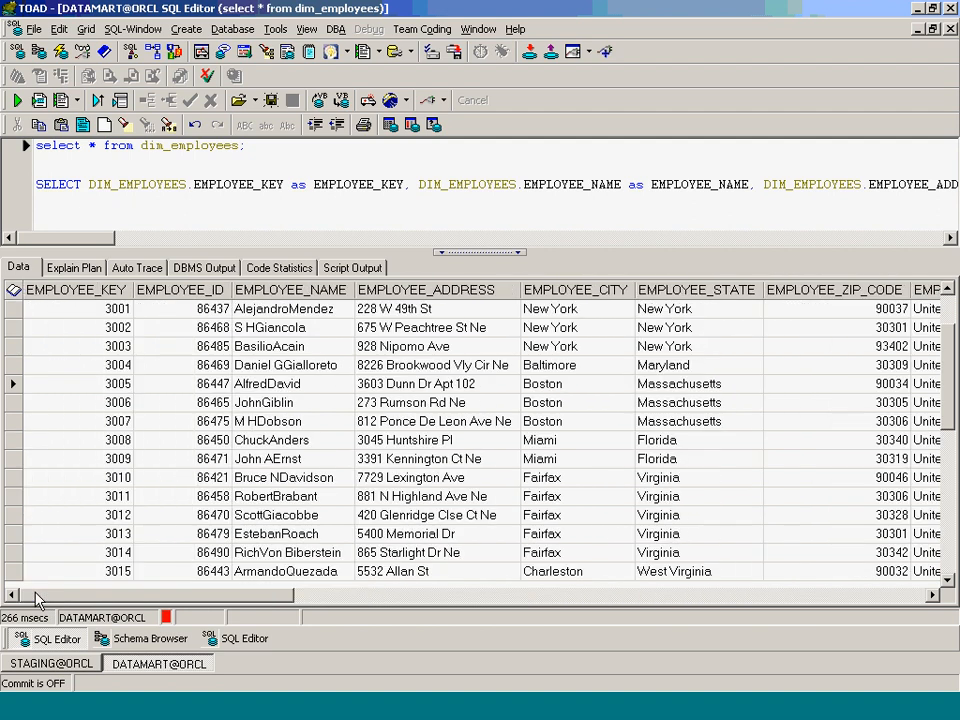
- Get the grid's record count, confirming 85 DIM_EMPLOYEES rows
right_click(8, 287)
click(80, 412)
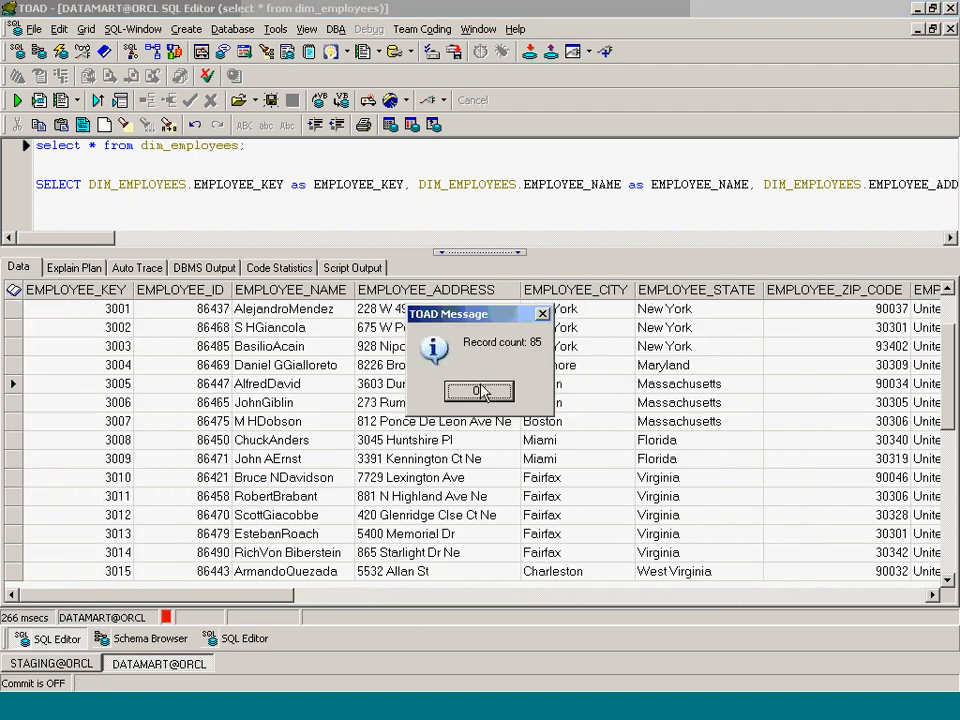
click(479, 391)
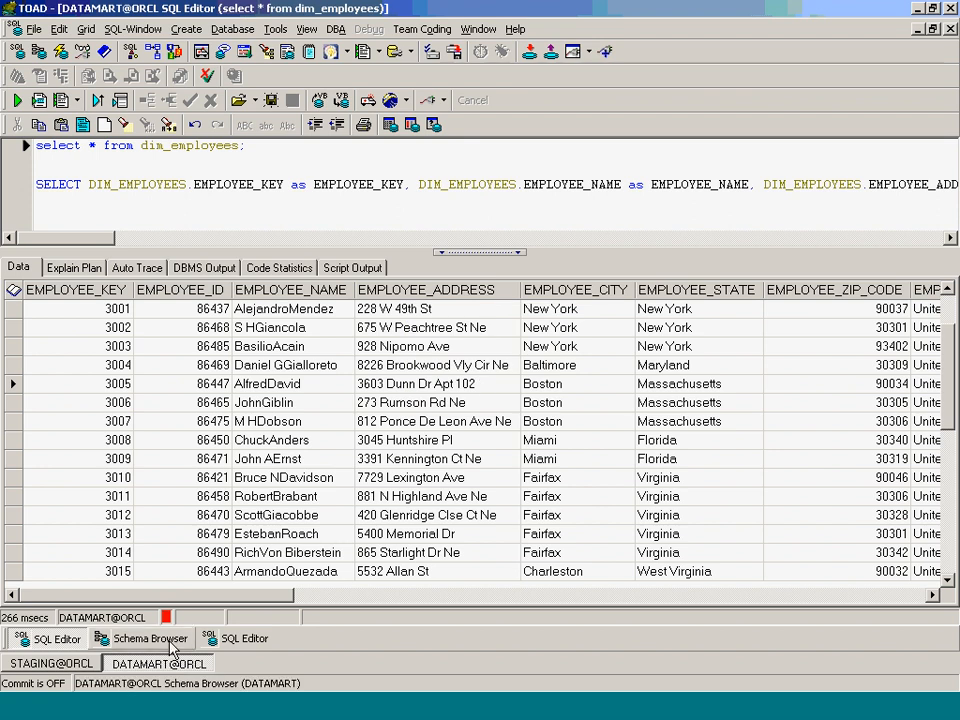
- Run the STAGING stg_employees query for rows where employee_Id is not null
click(242, 640)
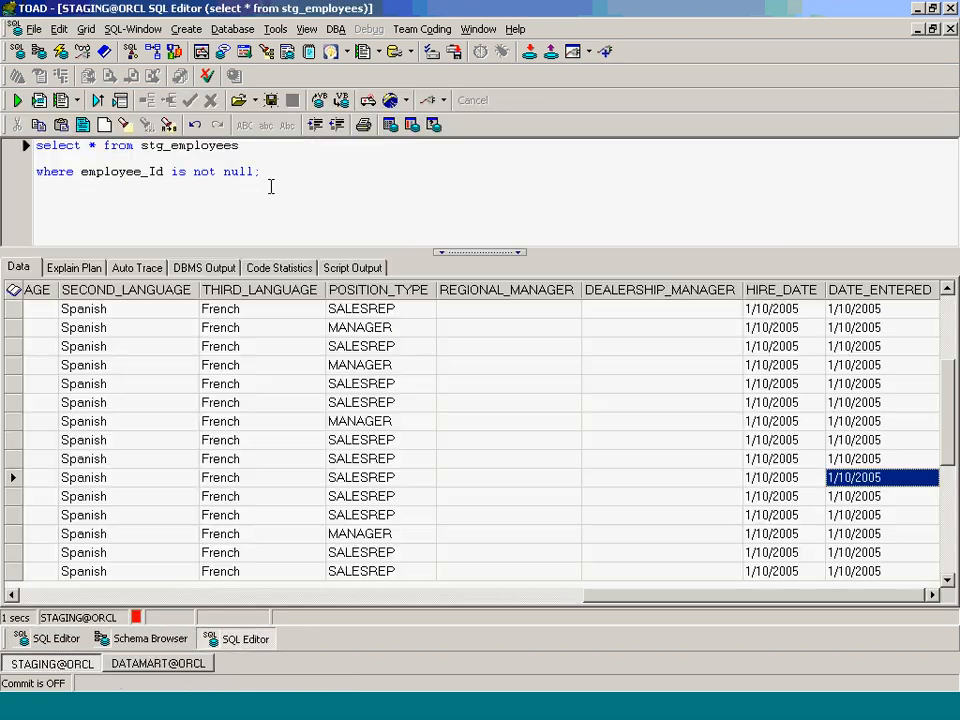
click(239, 155)
key(BackSpace)
key(F9)
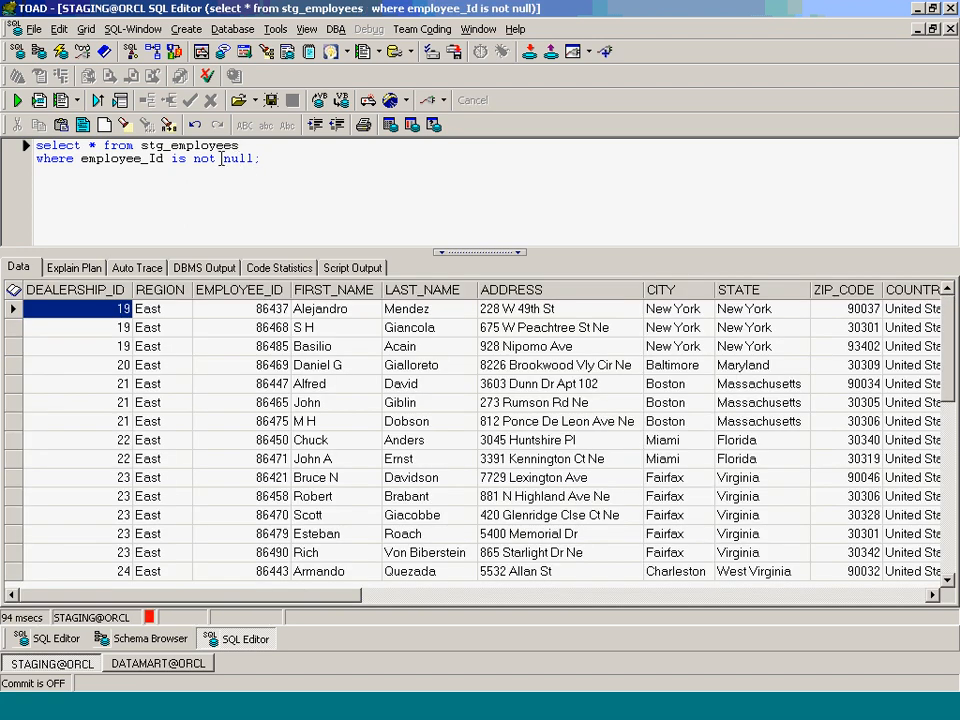
- Remove 'not' and rerun to list the 3 stg_employees rows with null employee_Id
click(221, 158)
key(BackSpace)
key(BackSpace)
key(BackSpace)
key(BackSpace)
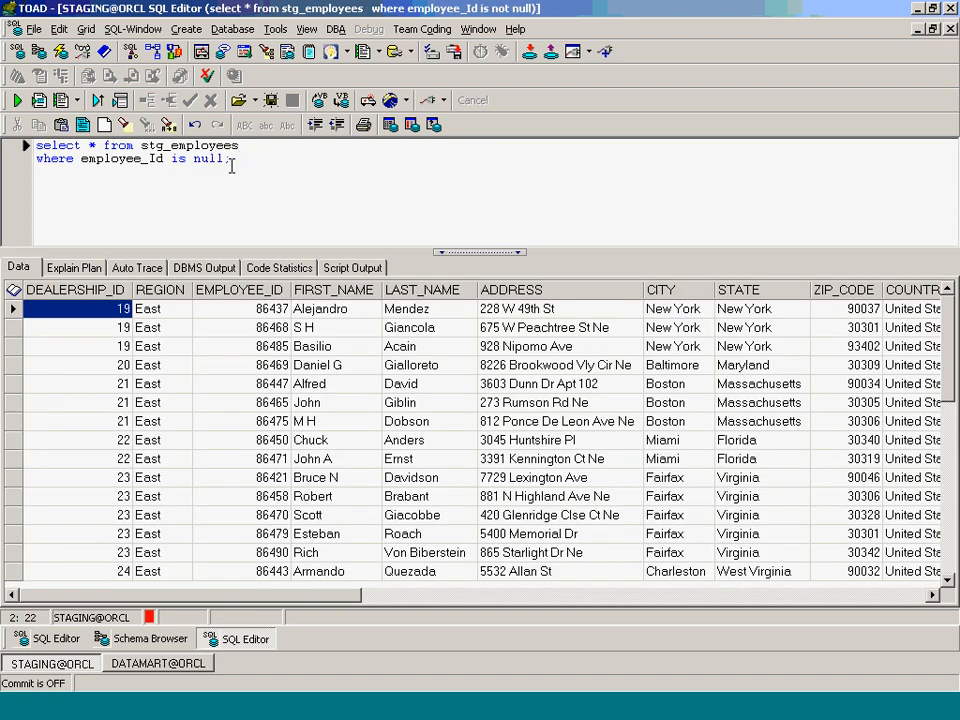
key(F9)
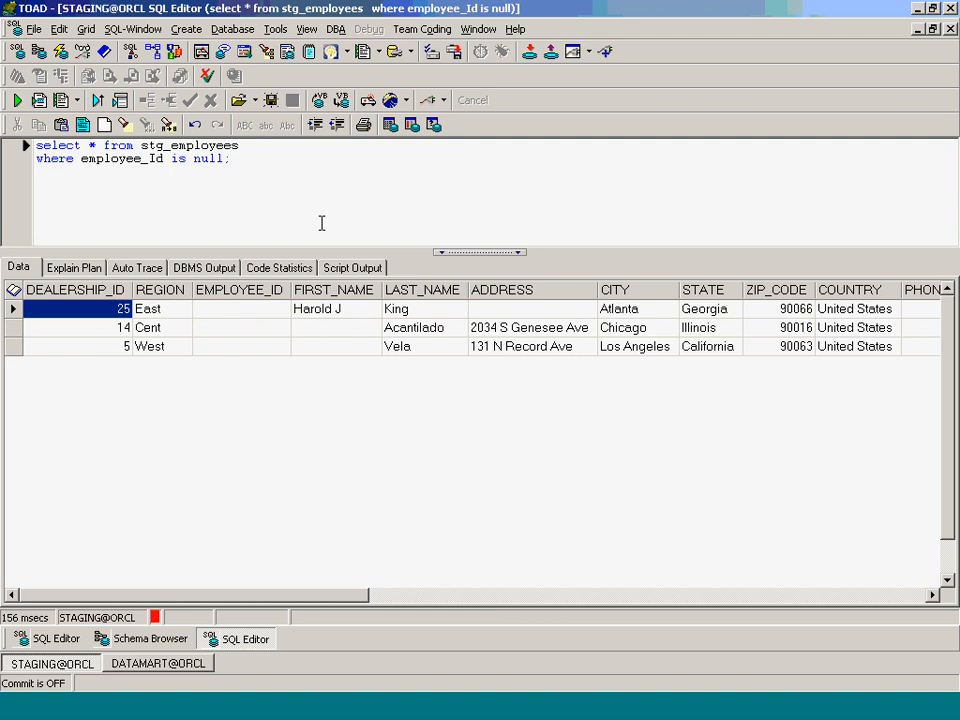
click(370, 707)
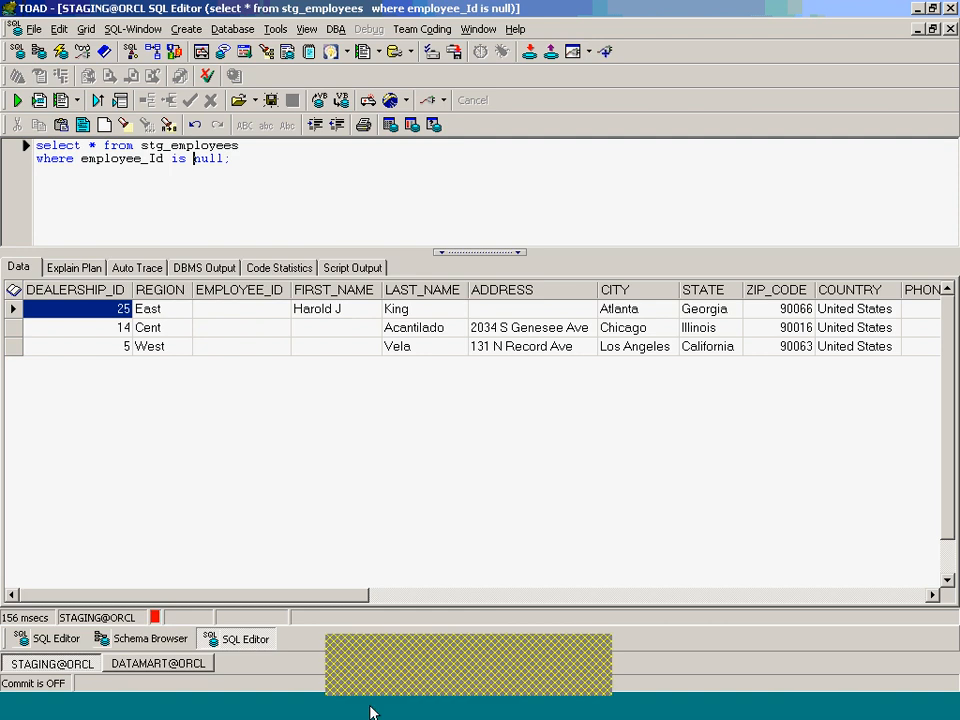
- Advance the slide show to the Chapter 12 slide, exit it, and bring up WebEx
click(408, 648)
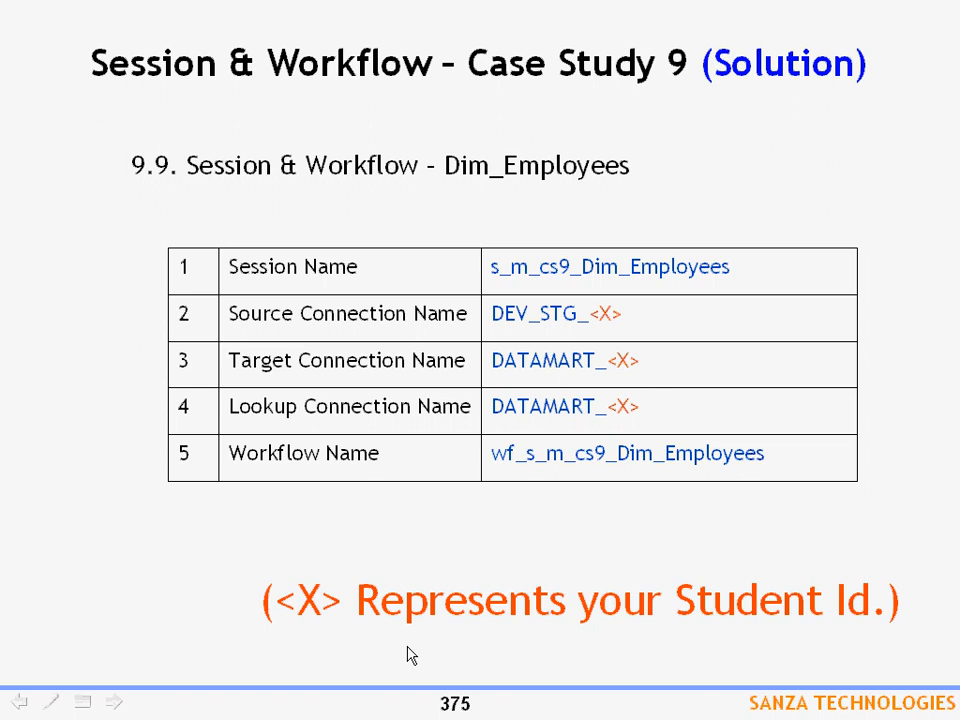
click(408, 654)
click(408, 654)
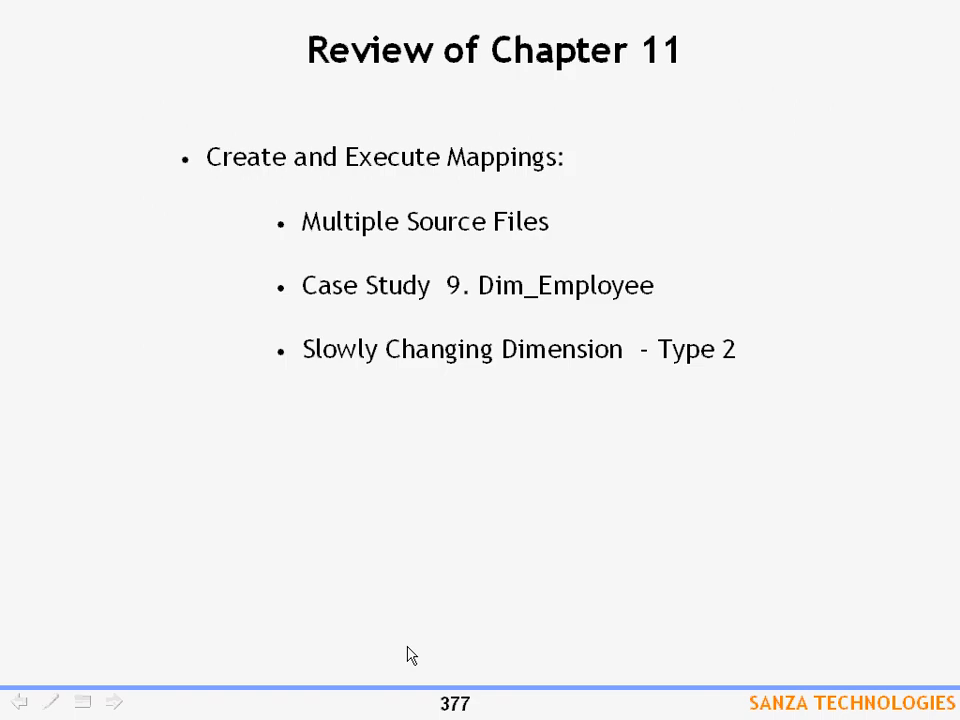
click(408, 654)
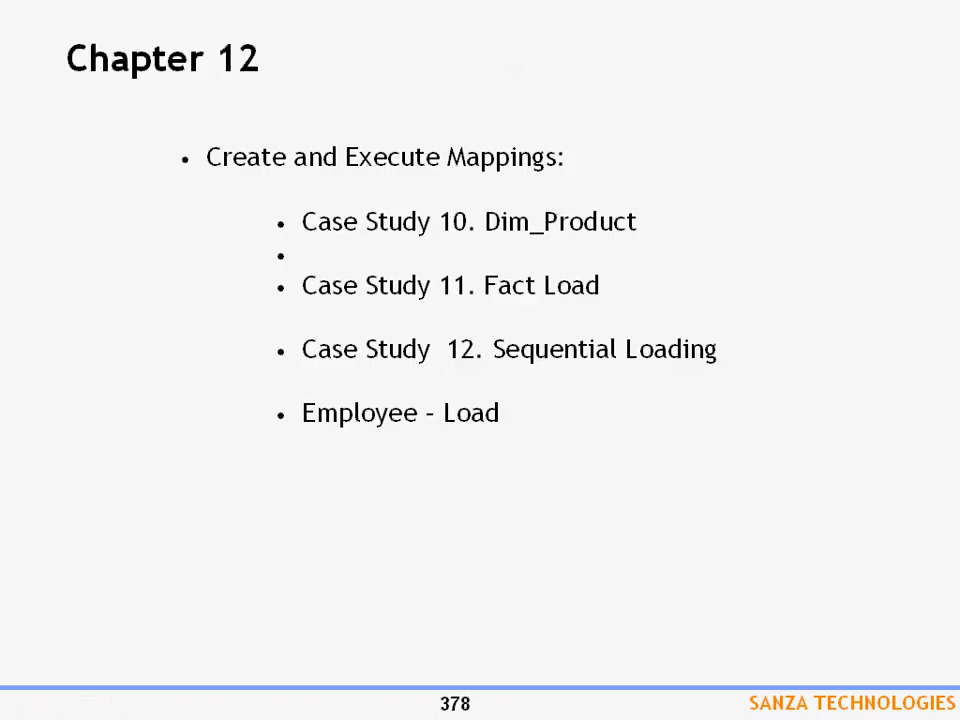
key(Escape)
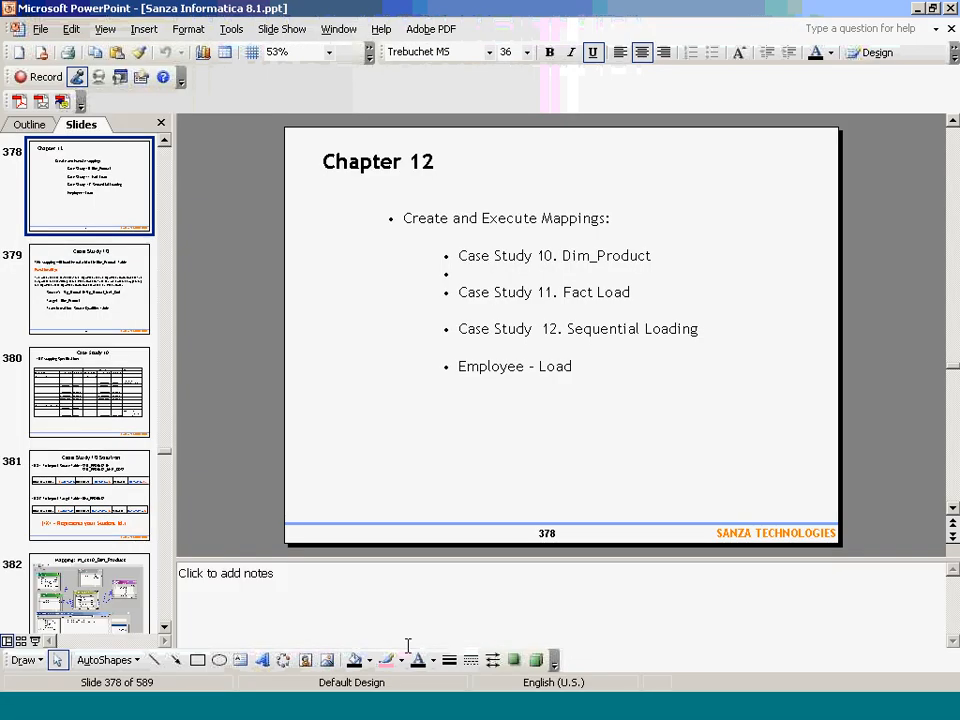
click(791, 683)
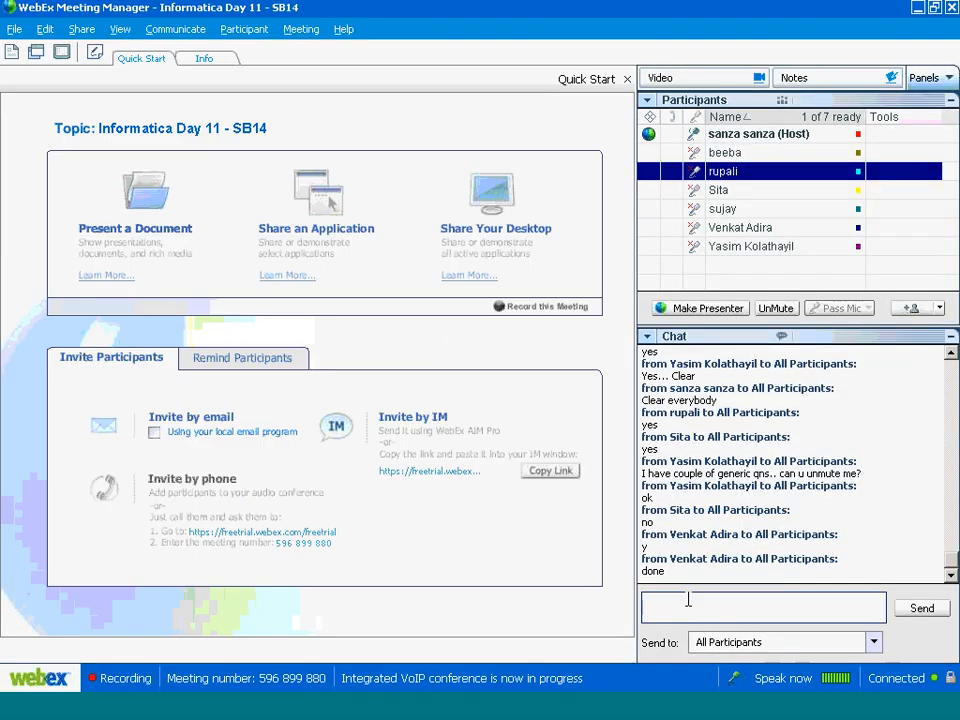
- Select the participant who asked to speak and toggle their microphone between unmuted and muted
click(780, 248)
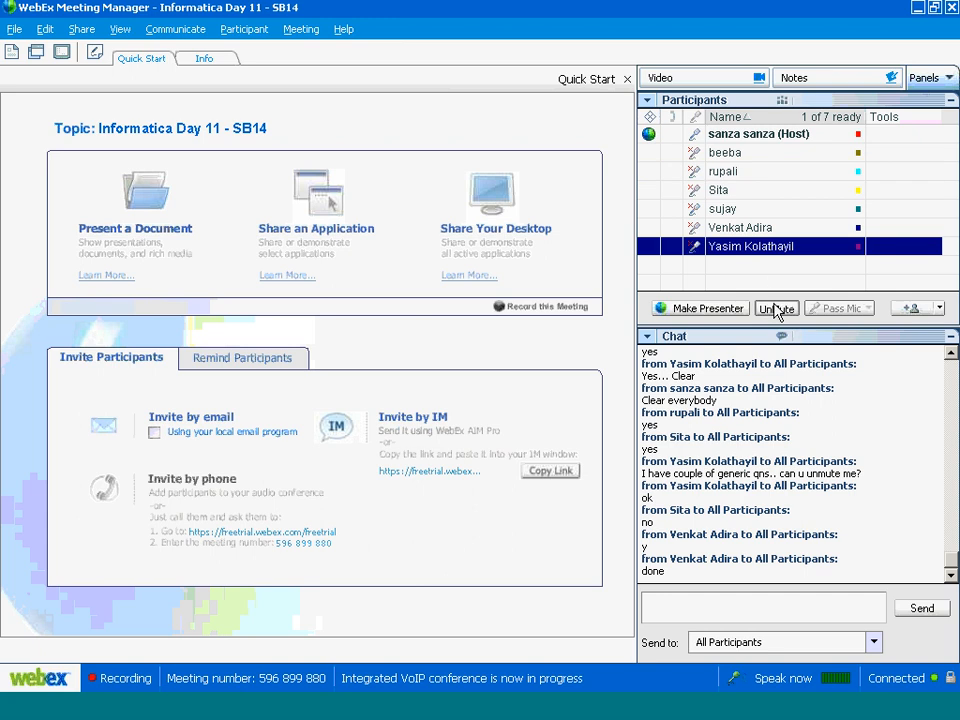
click(776, 309)
click(777, 309)
click(777, 309)
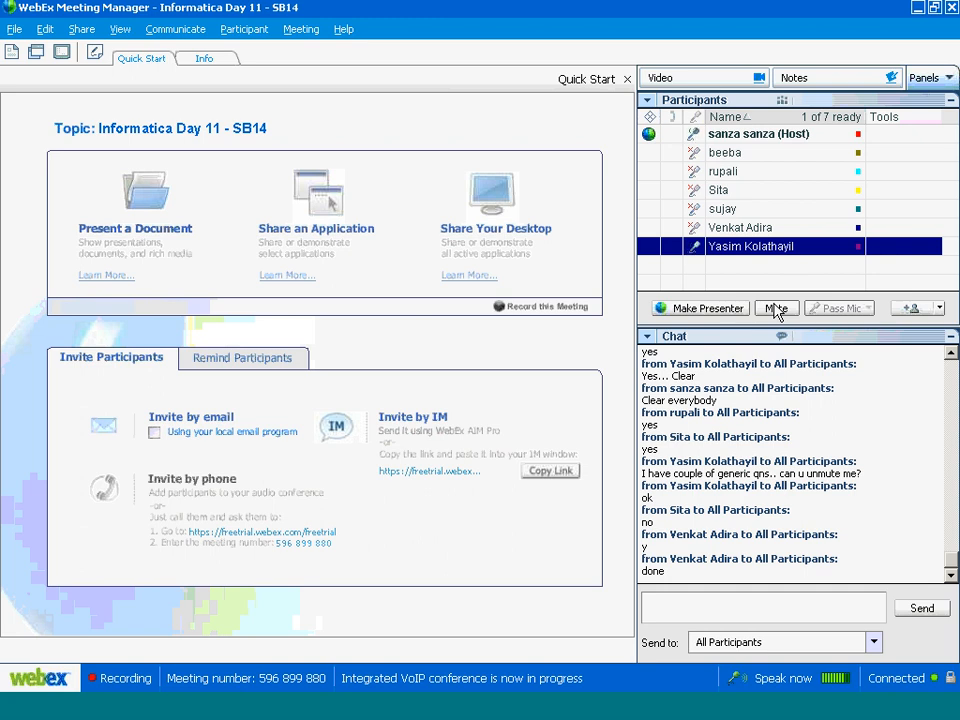
click(776, 309)
- Send everyone a chat asking whether the participant is there, then unmute them
click(664, 612)
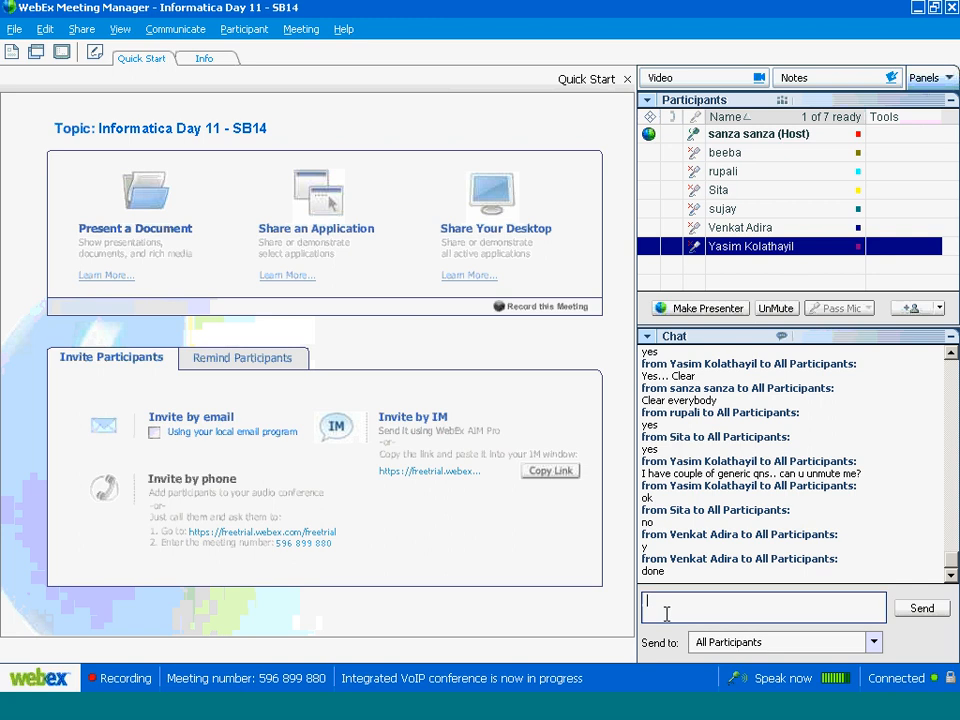
text(Yasim are you there)
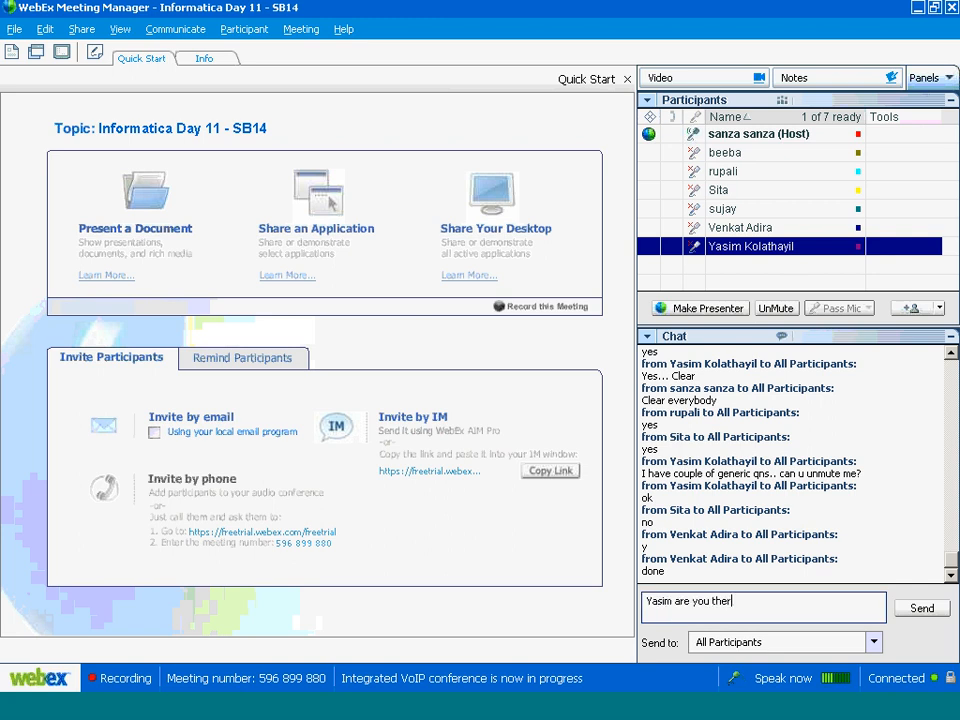
key(Return)
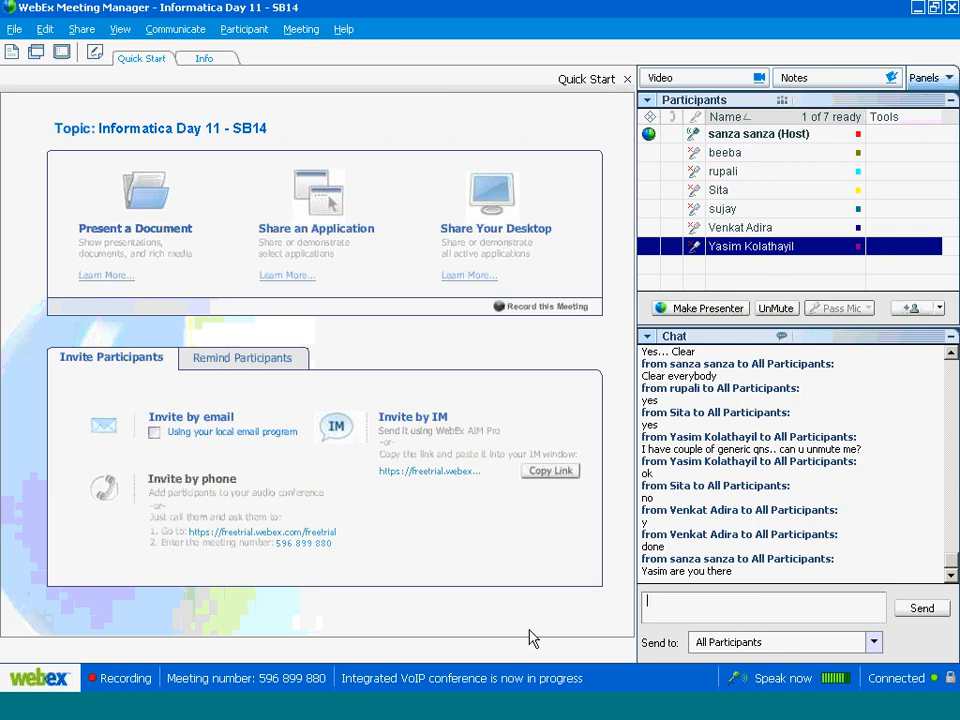
click(776, 308)
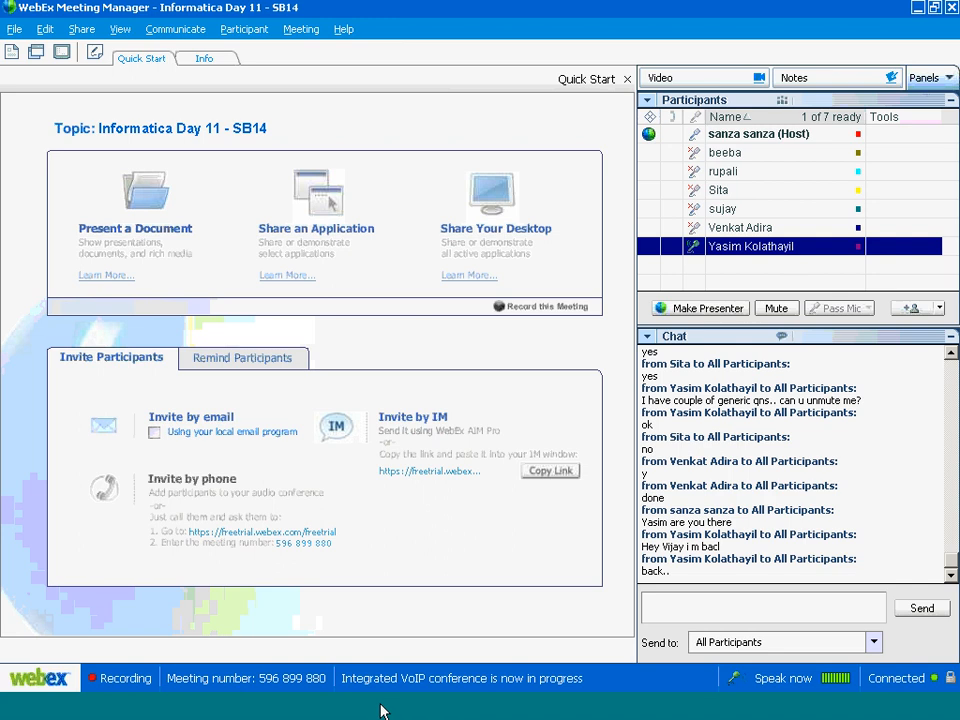
- Launch Microsoft Paint from the Start menu
click(3, 713)
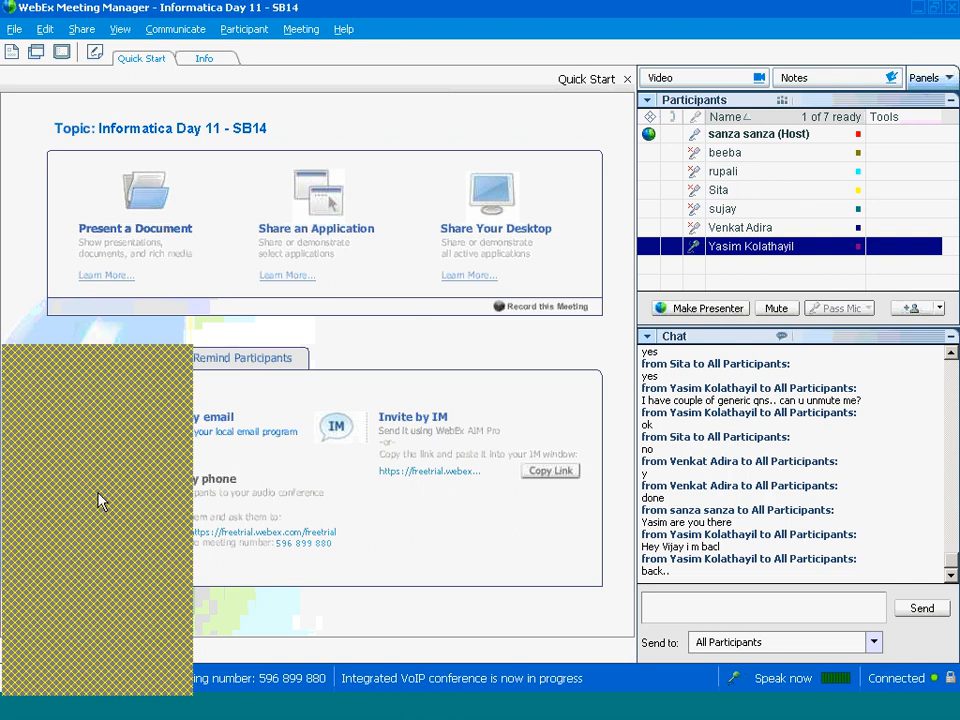
mouse_move(97, 492)
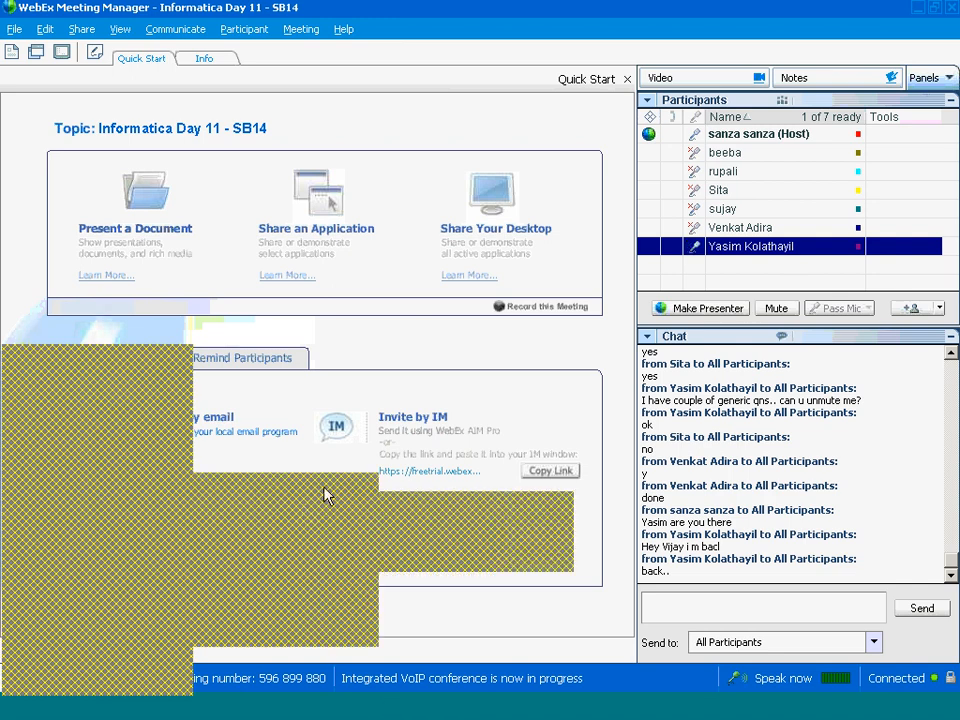
mouse_move(324, 487)
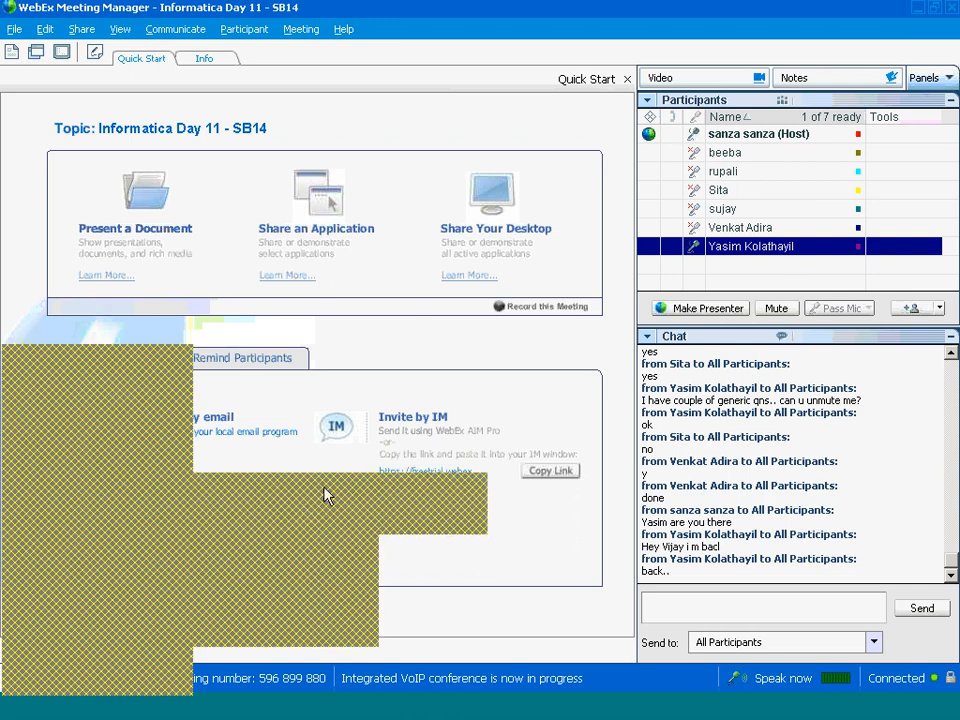
click(449, 507)
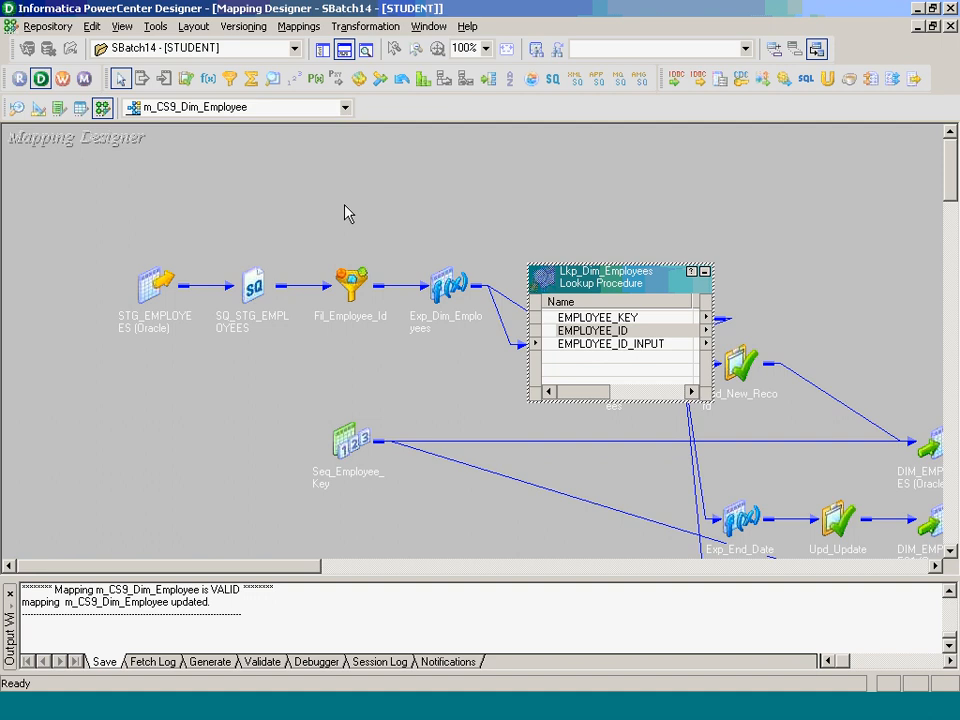
- Bring up the Lkp_Dim_Employees lookup's context menu to reach its Versioning options
right_click(641, 286)
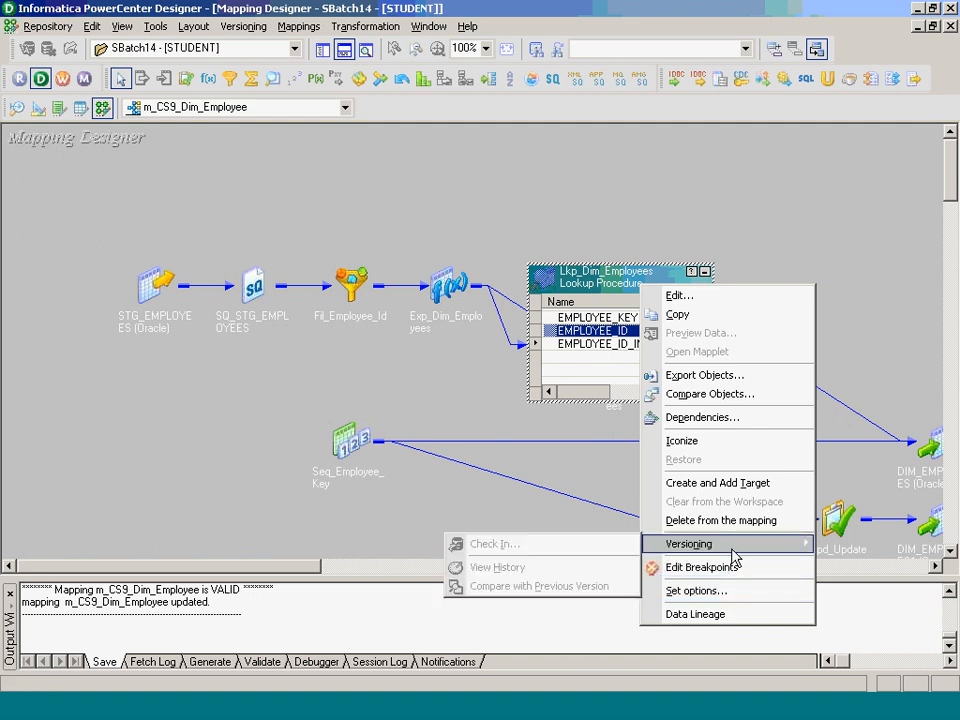
- Move Lkp_Dim_Employees higher and Exp_Dim_Employees lower-left on the mapping canvas
click(232, 432)
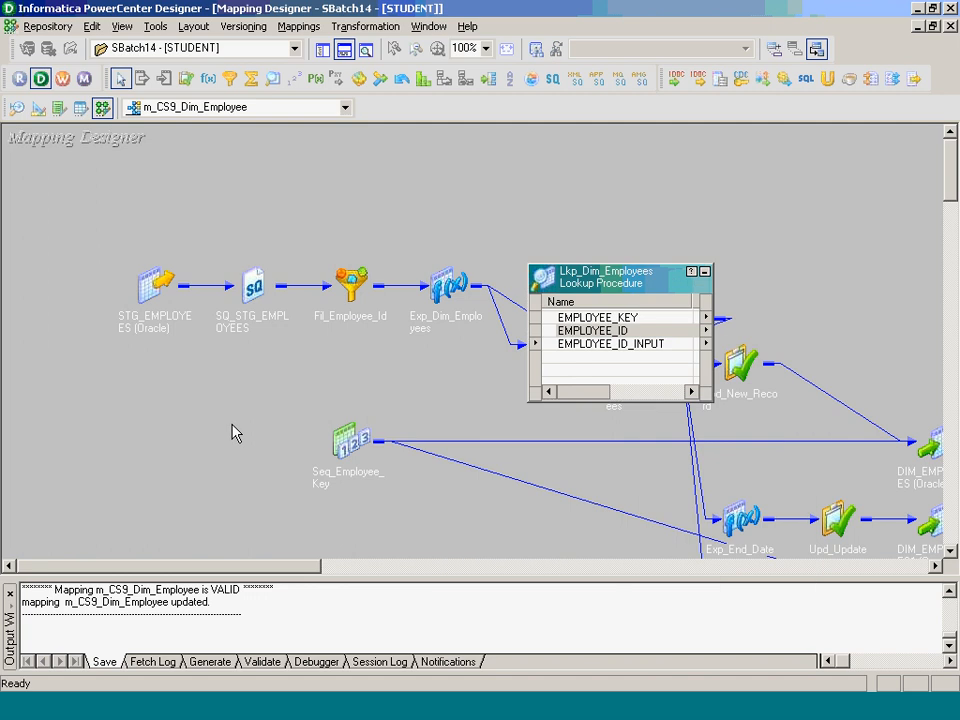
drag(600, 283, 551, 159)
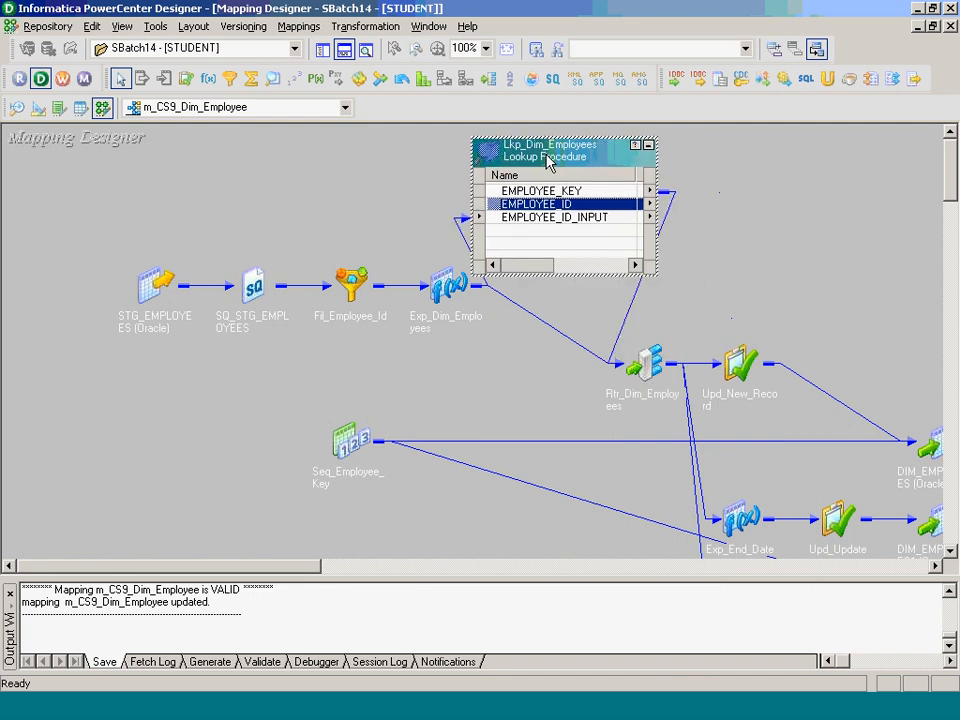
click(448, 286)
drag(447, 286, 345, 358)
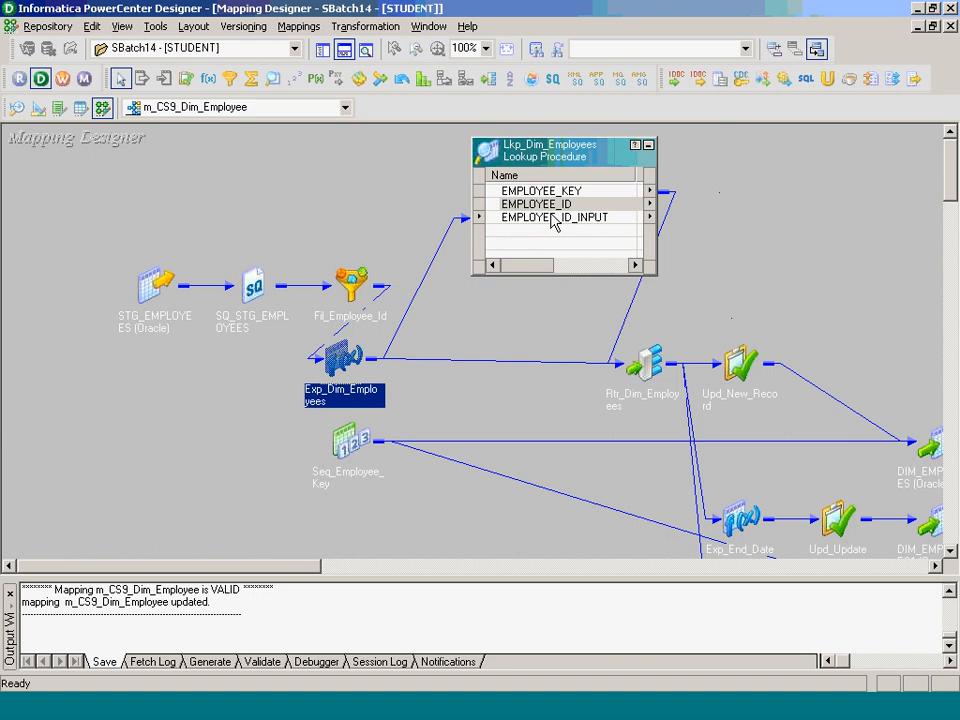
right_click(345, 446)
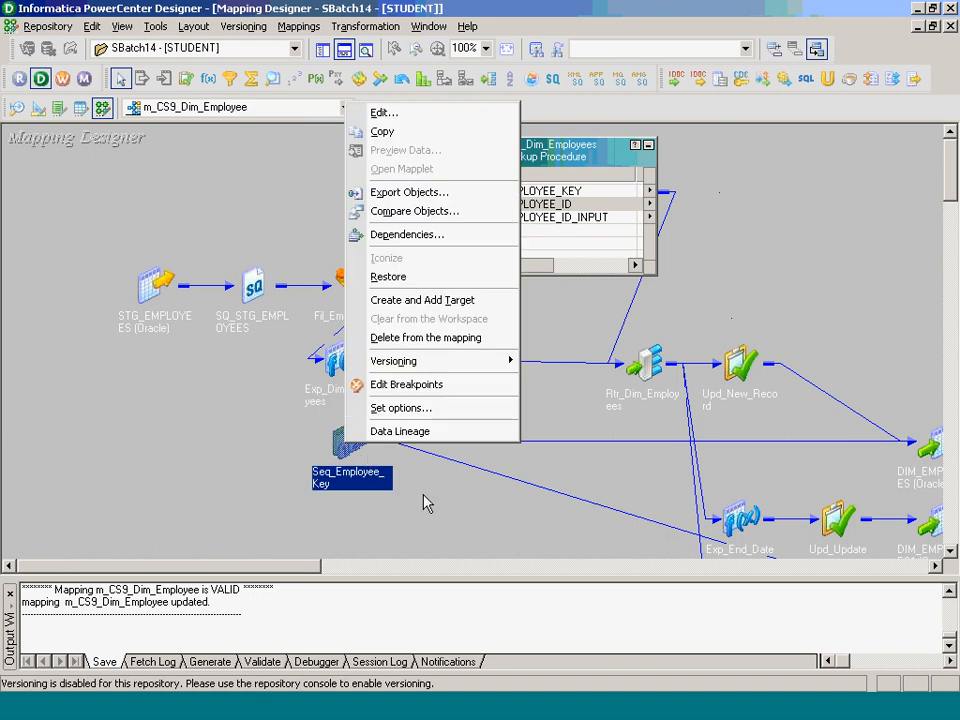
right_click(642, 289)
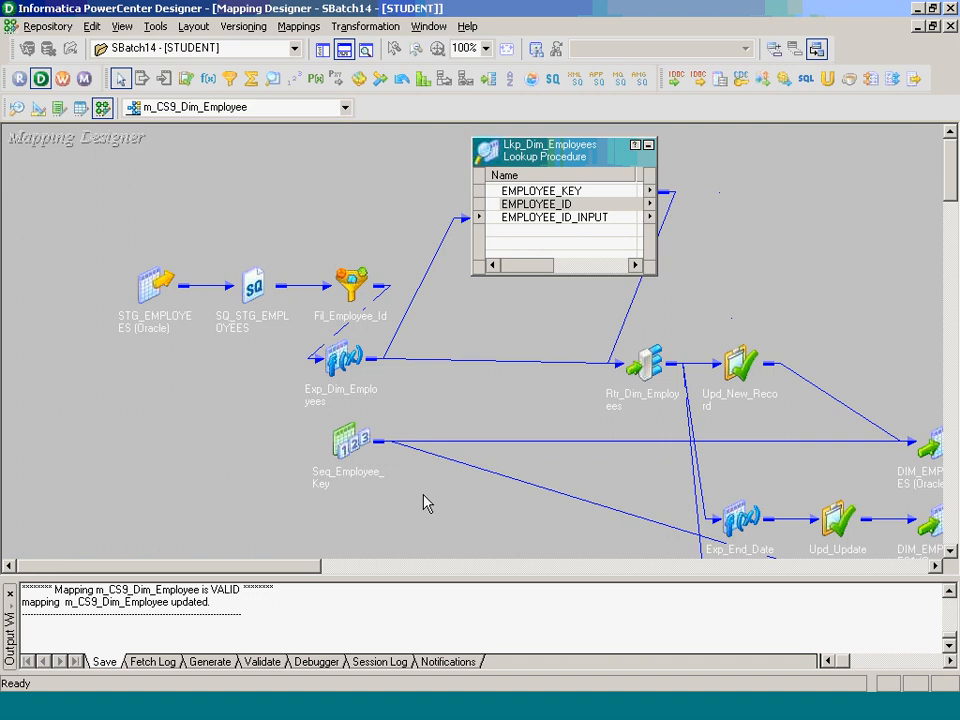
- Scroll to the targets and review DIM_EMPLOYEES, DIM_EMPLOYEES1 and DIM_EMPLOYEES2 in turn
click(951, 461)
click(889, 567)
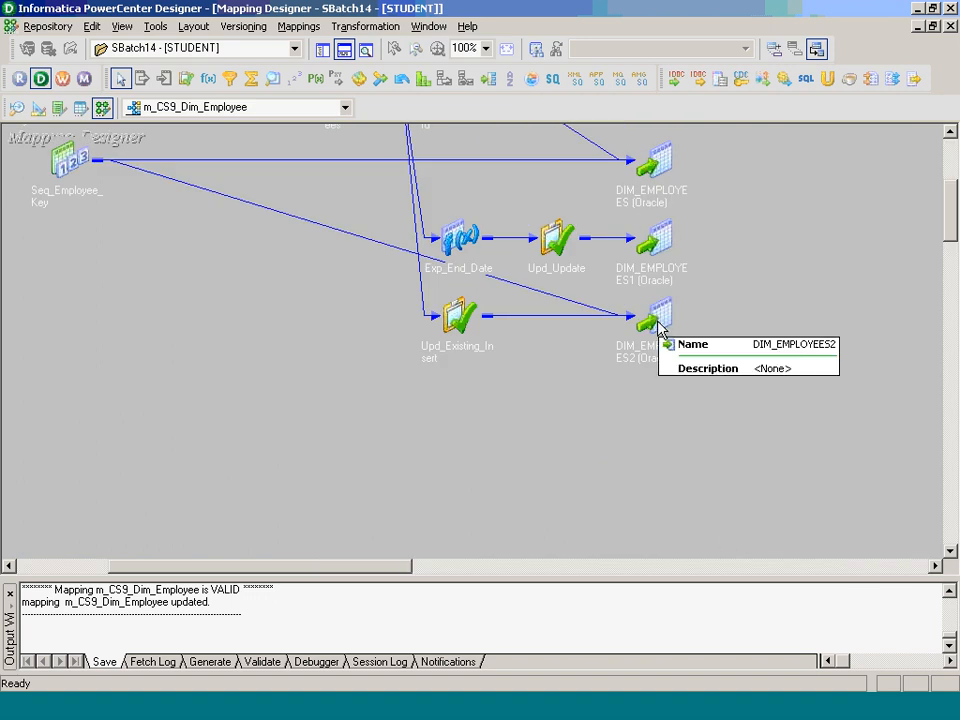
click(659, 187)
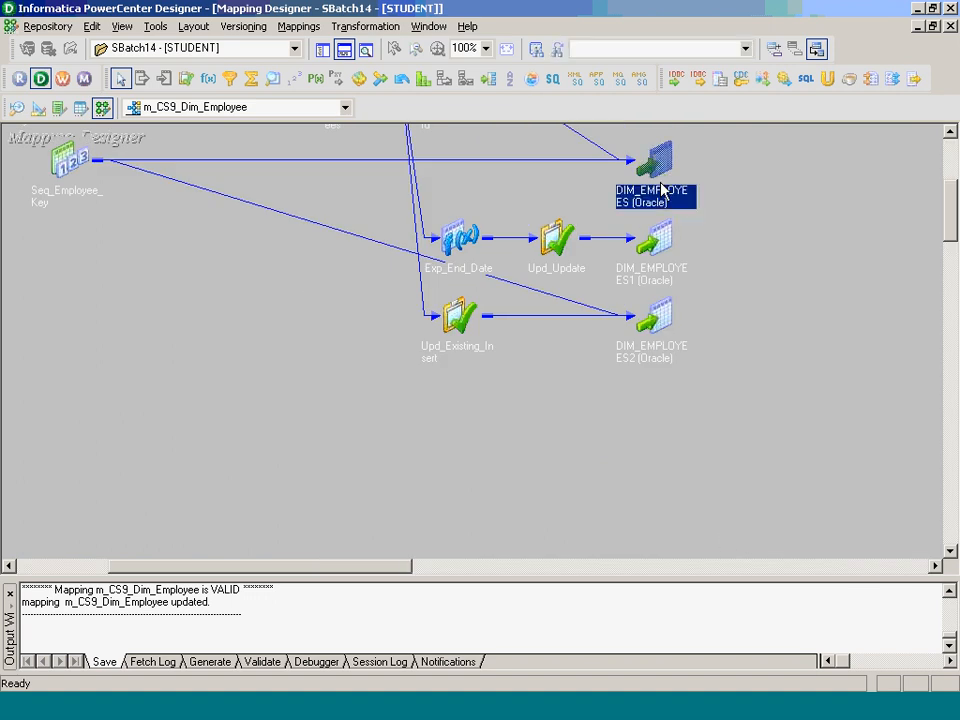
click(658, 248)
click(655, 318)
click(644, 170)
click(657, 245)
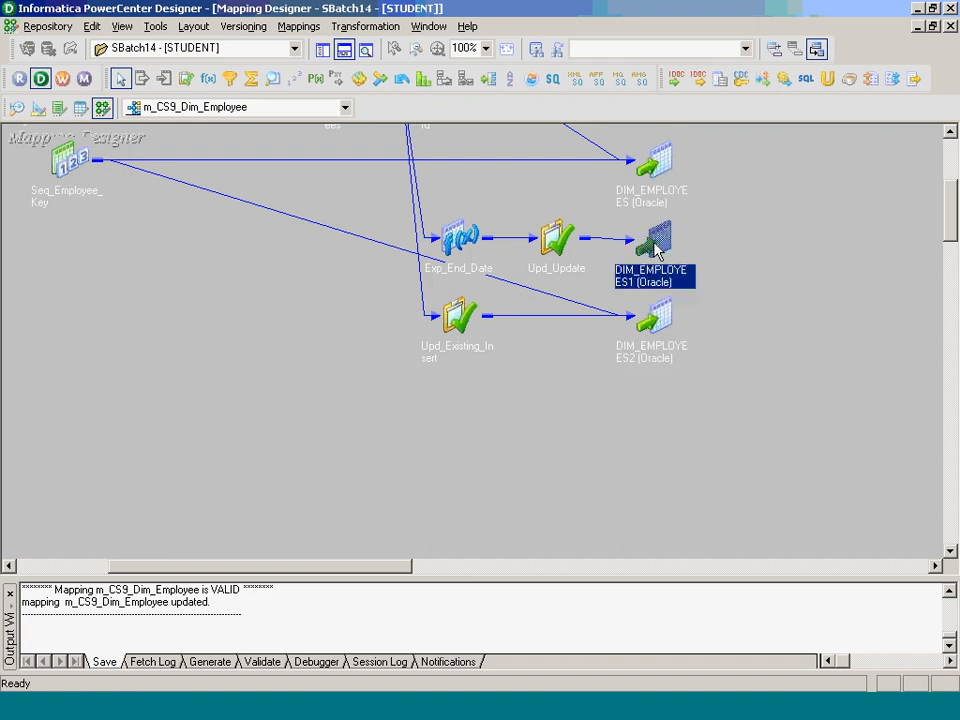
click(683, 362)
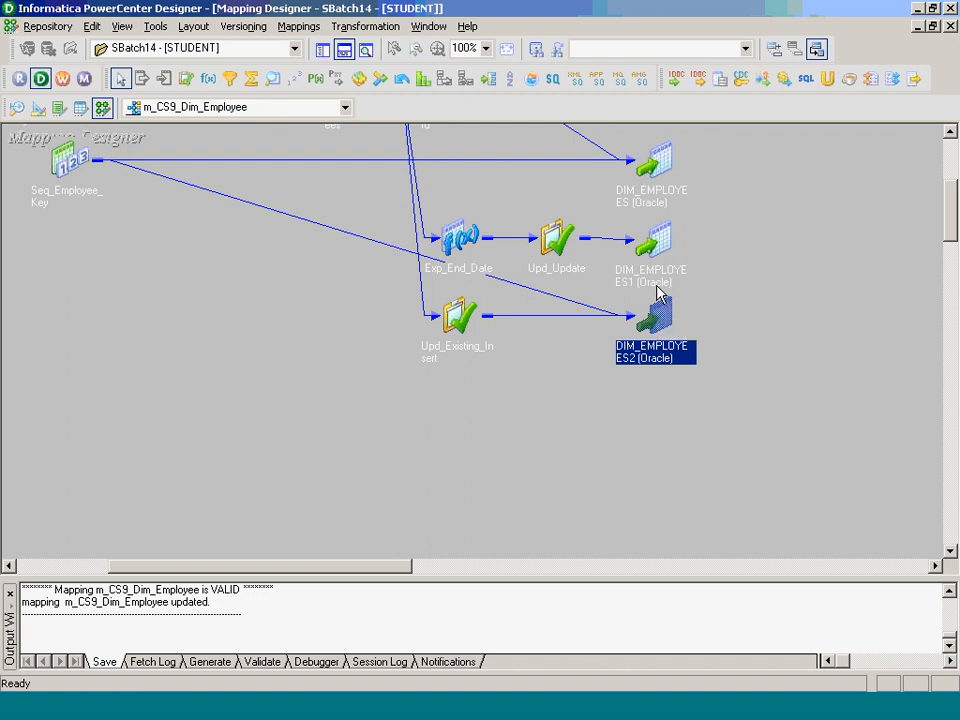
- Clear the target selection, then mute the participant's microphone in WebEx
click(725, 452)
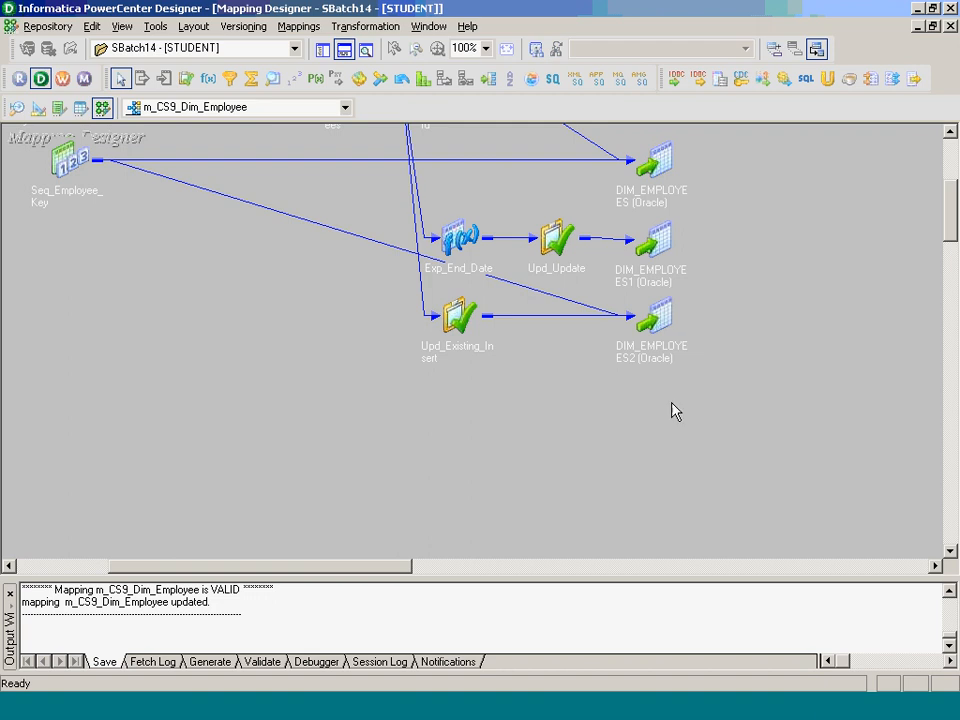
click(795, 679)
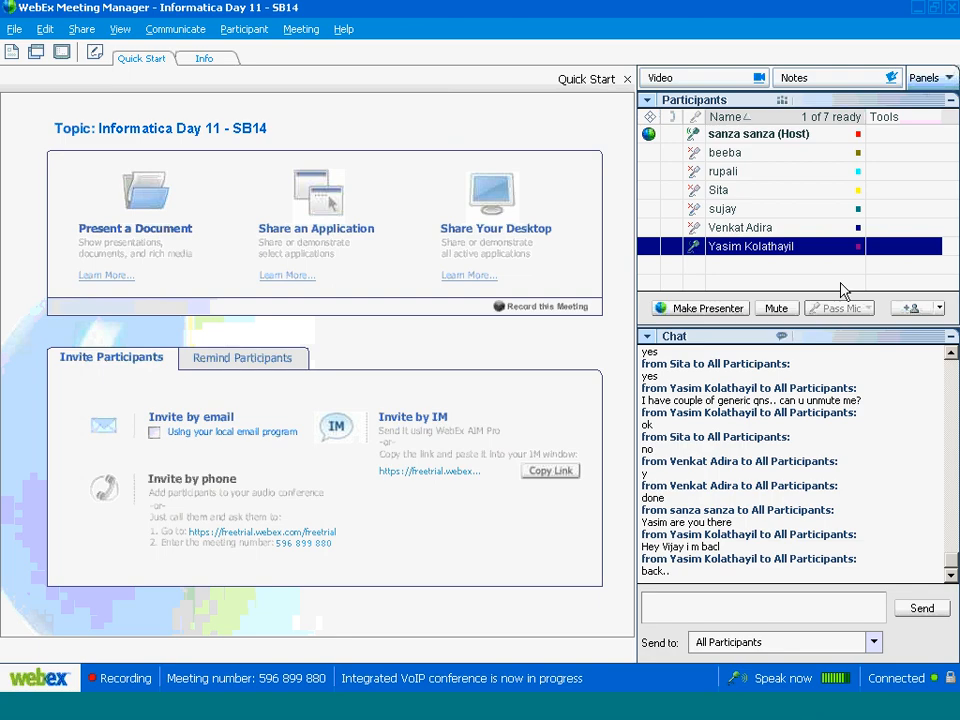
click(785, 310)
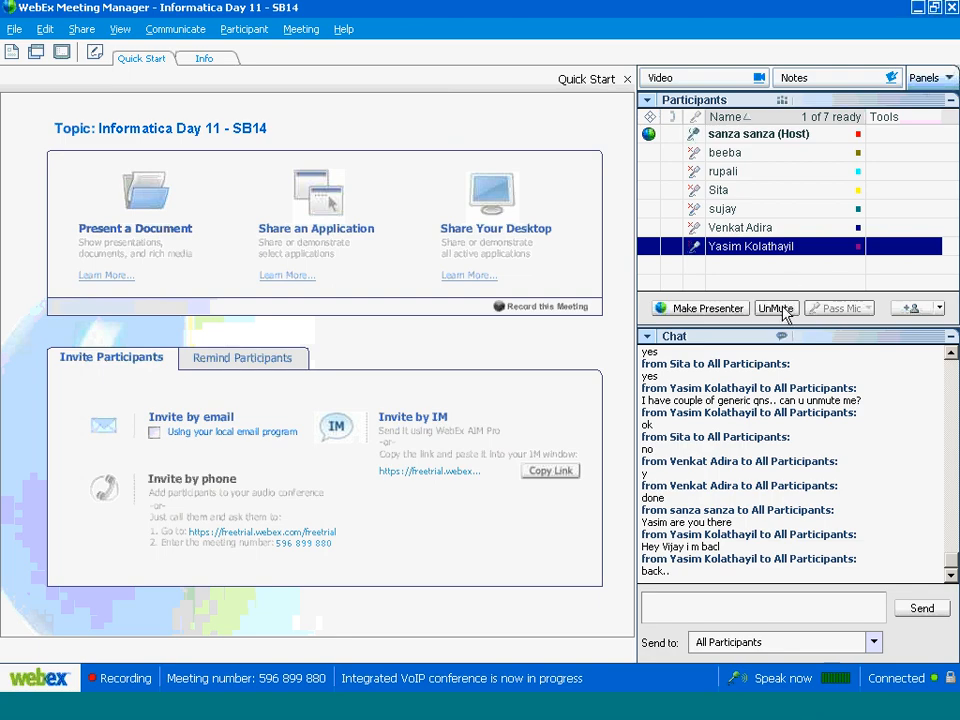